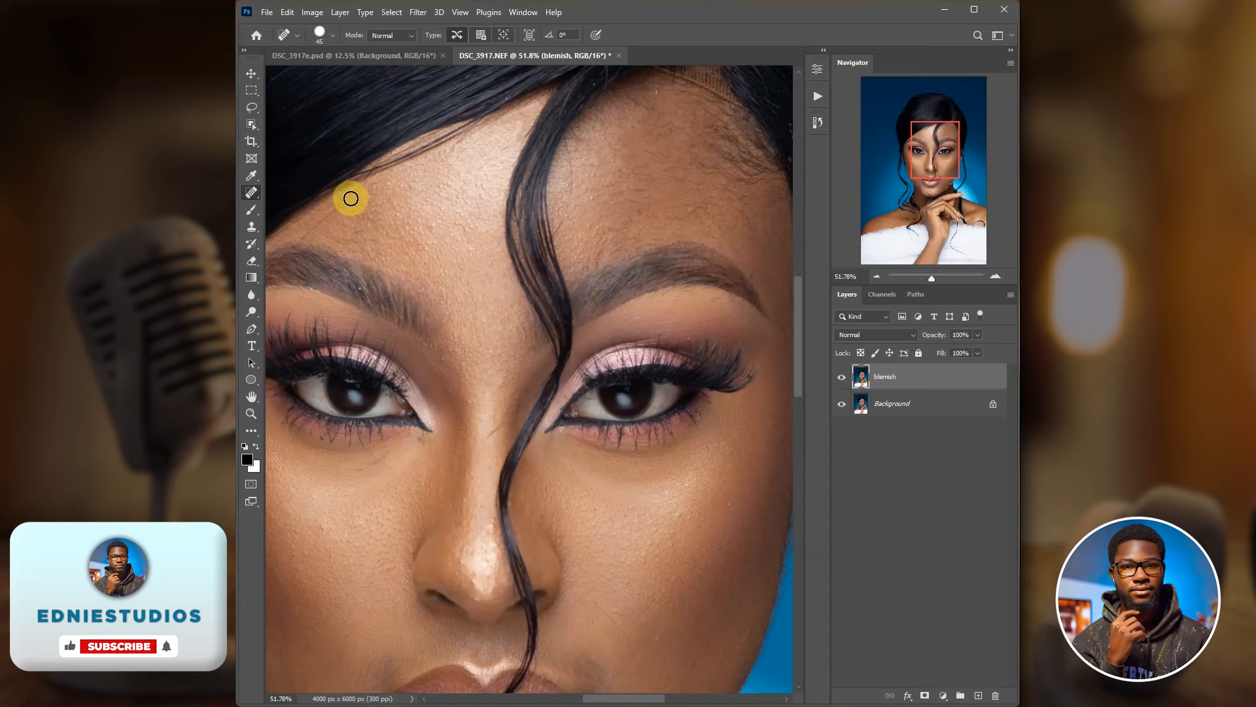
Step: Heal the forehead blemishes on both sides of the hair strand and set the healing brush's size control to Pen Pressure
drag(309, 231, 312, 229)
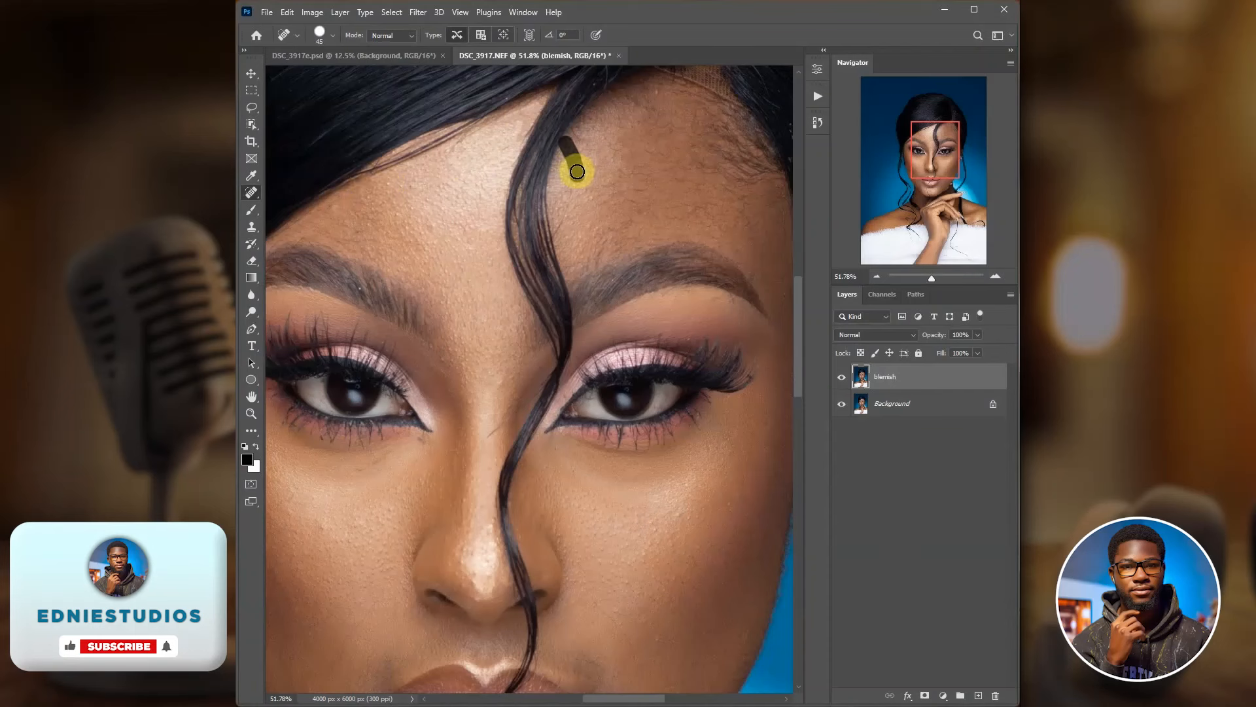
drag(576, 171, 577, 173)
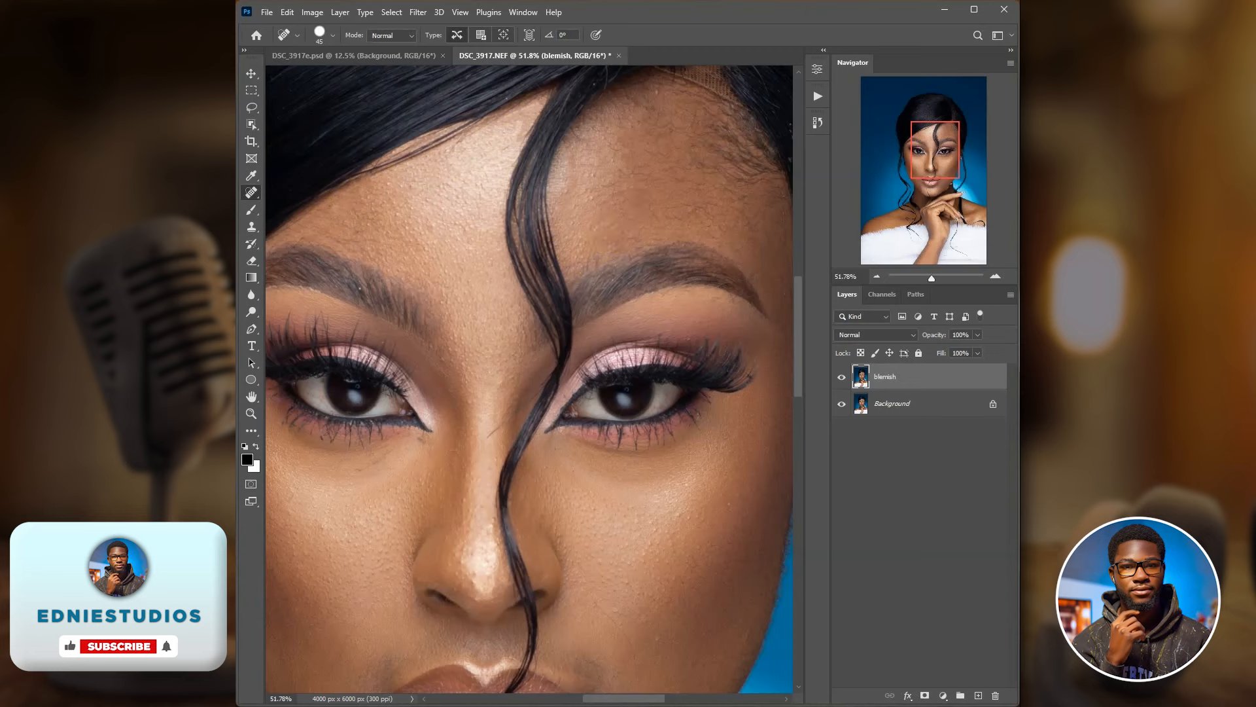
click(321, 34)
click(318, 36)
click(319, 35)
click(302, 210)
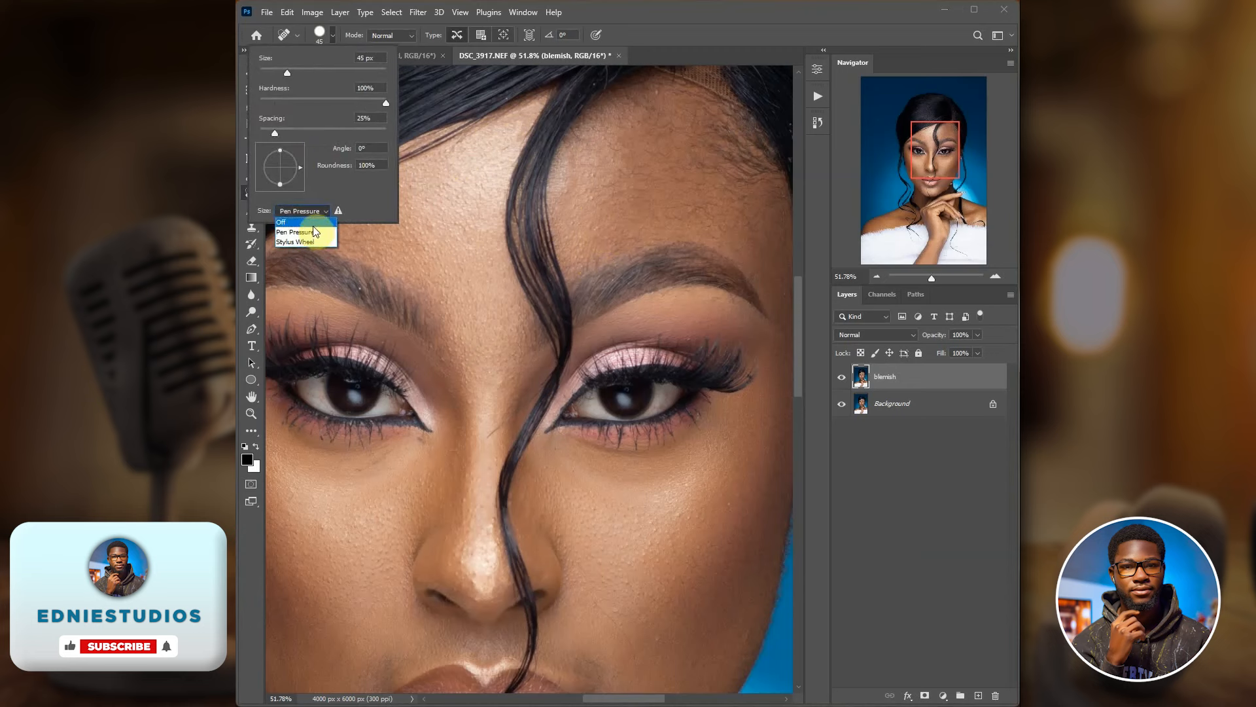
click(314, 227)
click(333, 36)
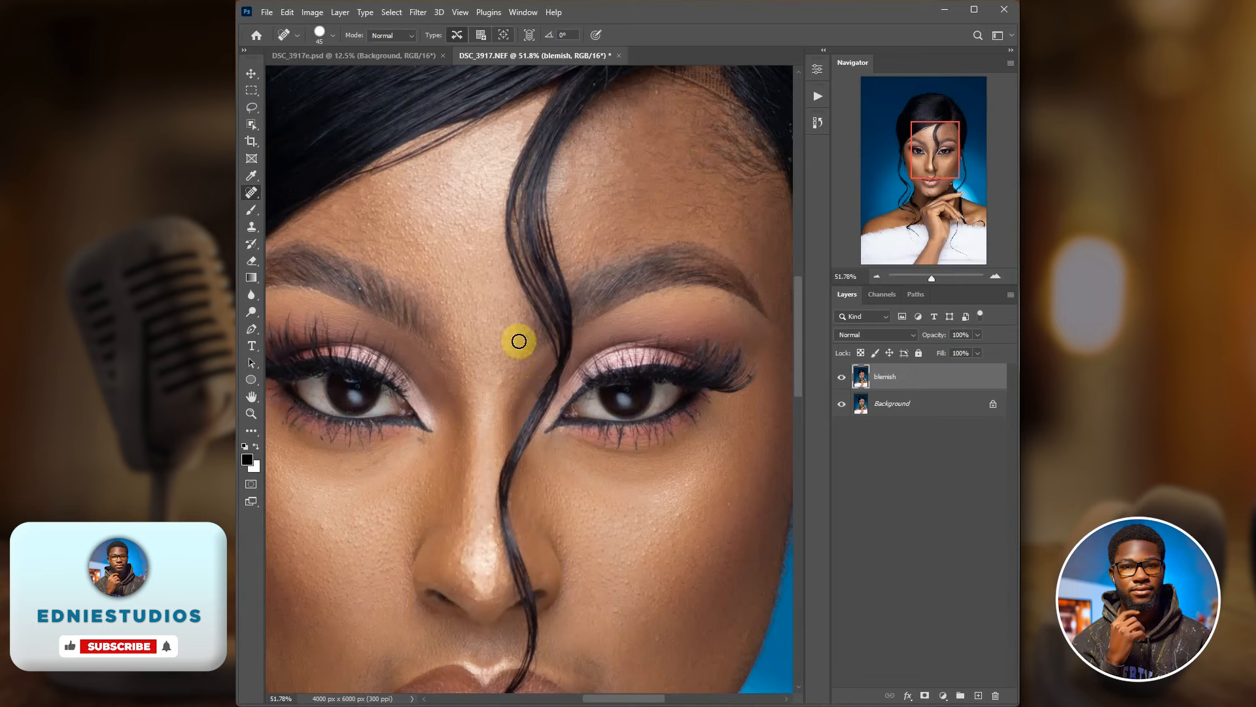
Step: Heal the remaining spots on the cheeks, jawline and upper forehead, and remove stray hairs beside the jaw on the blemish layer
scroll(518, 341, down, 3)
drag(458, 439, 471, 387)
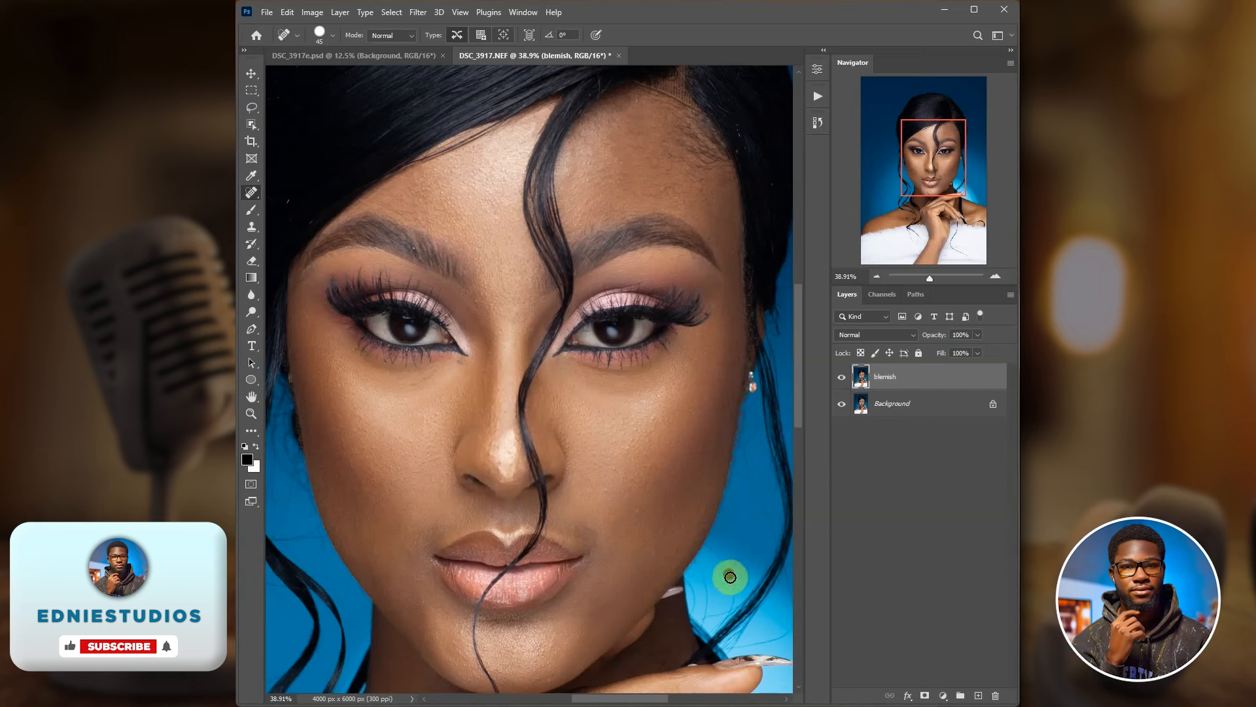
drag(707, 596, 695, 610)
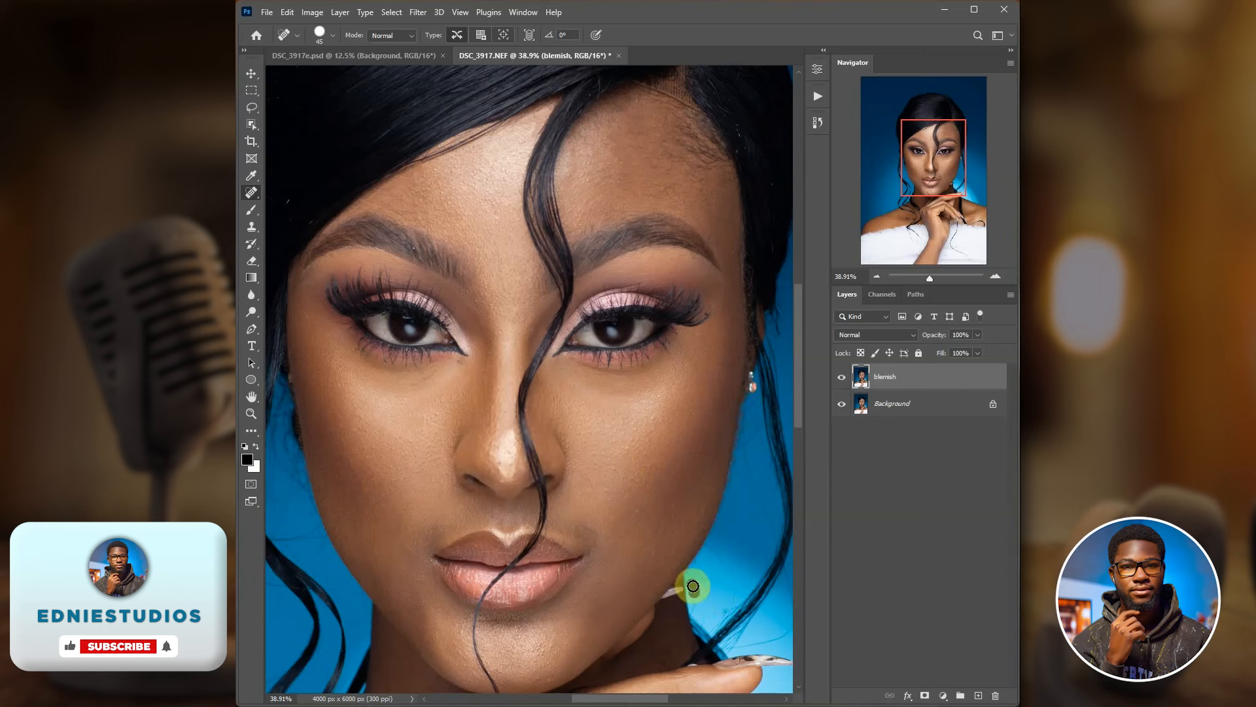
drag(362, 541, 364, 543)
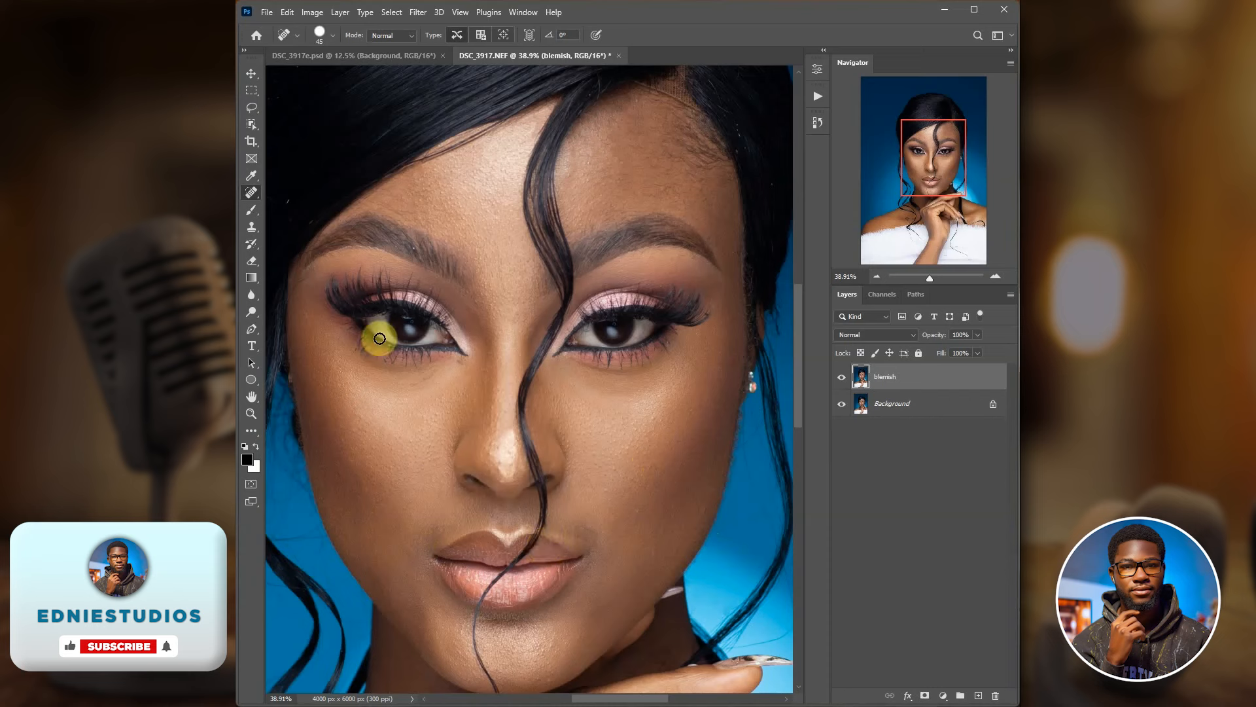
drag(338, 347, 338, 346)
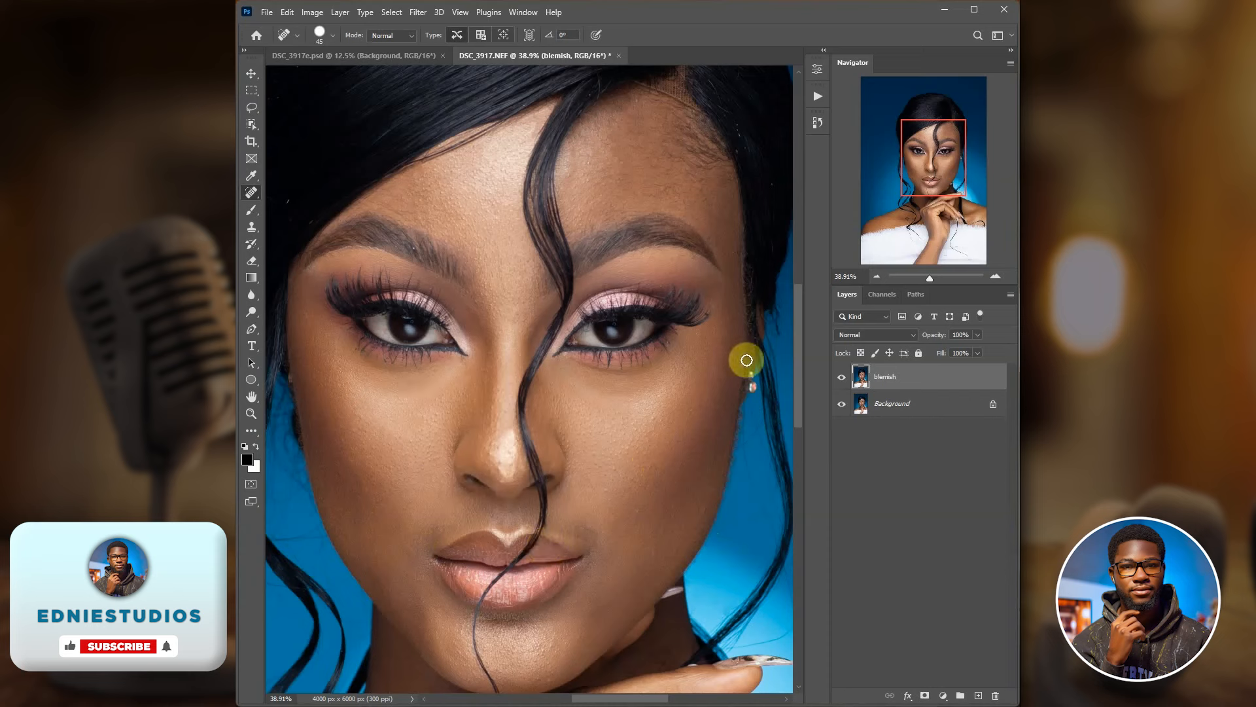
click(654, 97)
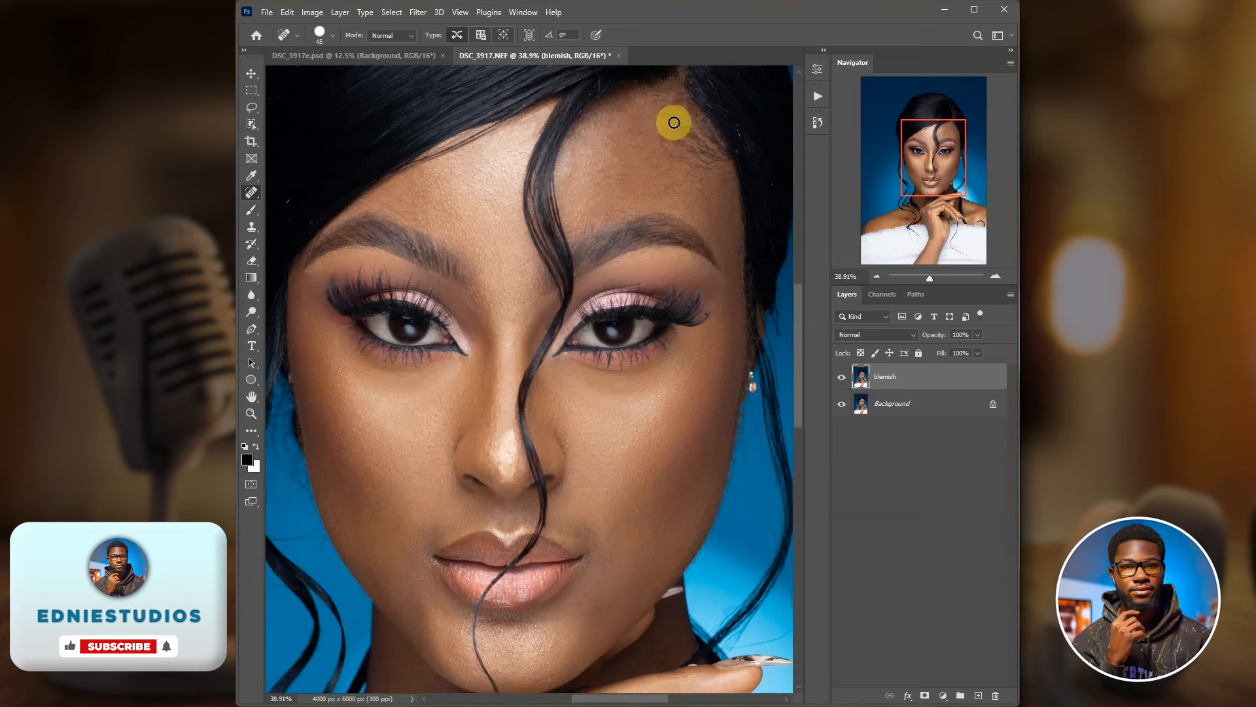
click(681, 102)
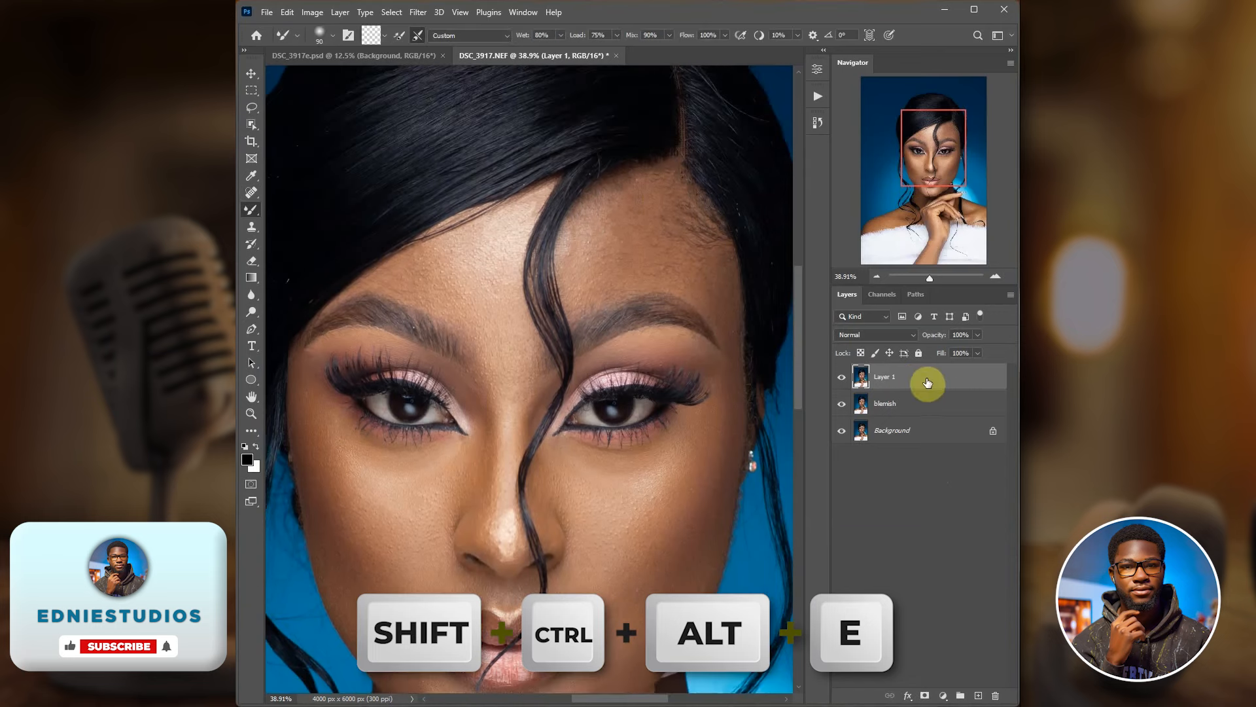
Step: Run the freq sep action on the merged Layer 1 to build the frequency separation group
click(817, 96)
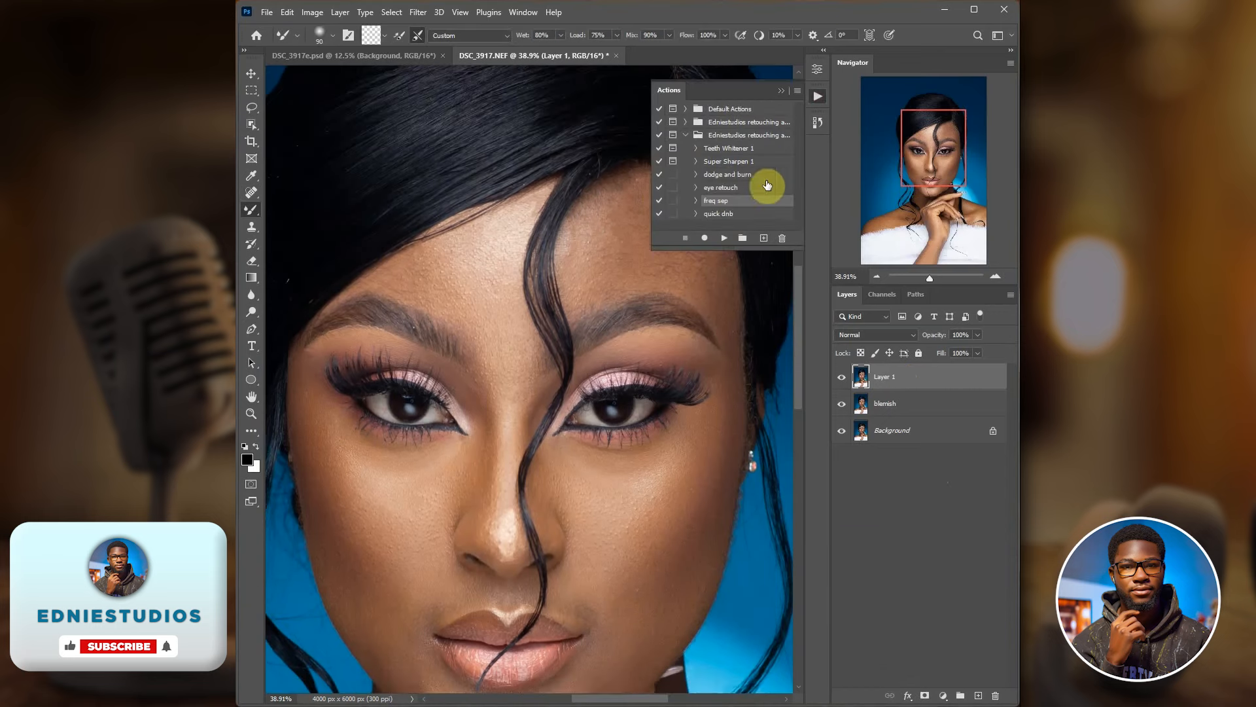
click(728, 203)
click(724, 237)
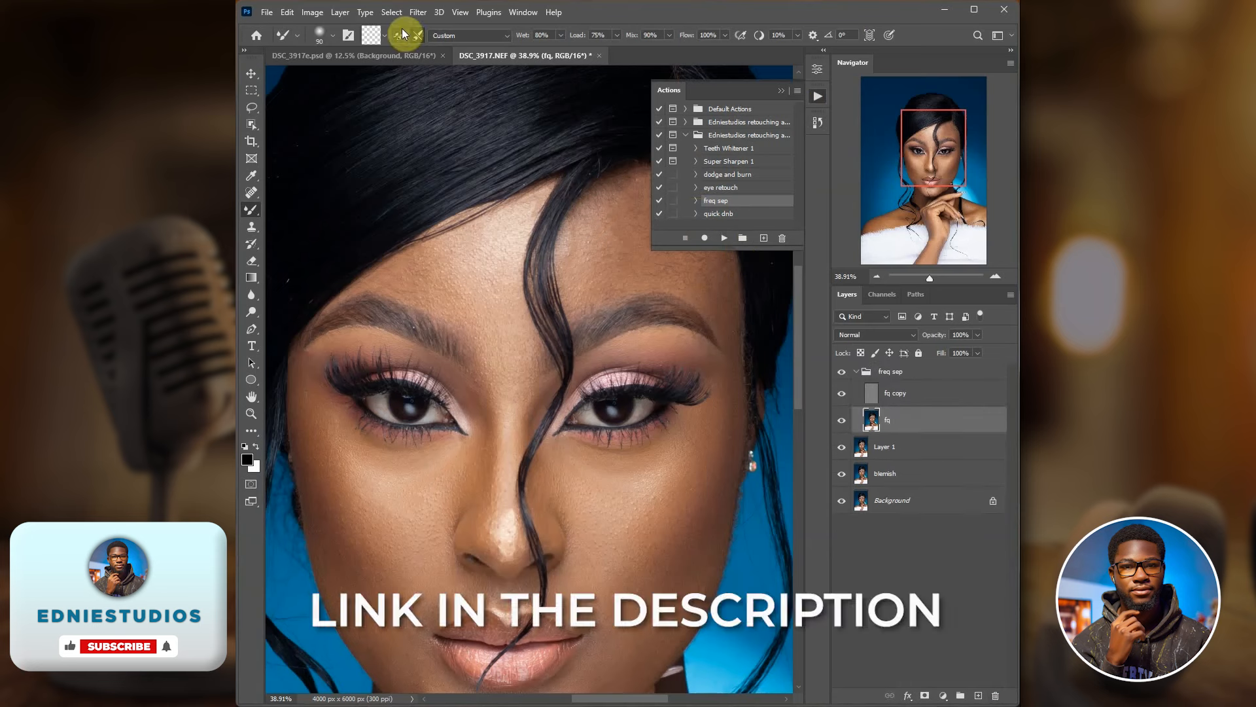
Step: Clean the Mixer Brush of loaded paint and collapse the list of actions
click(382, 34)
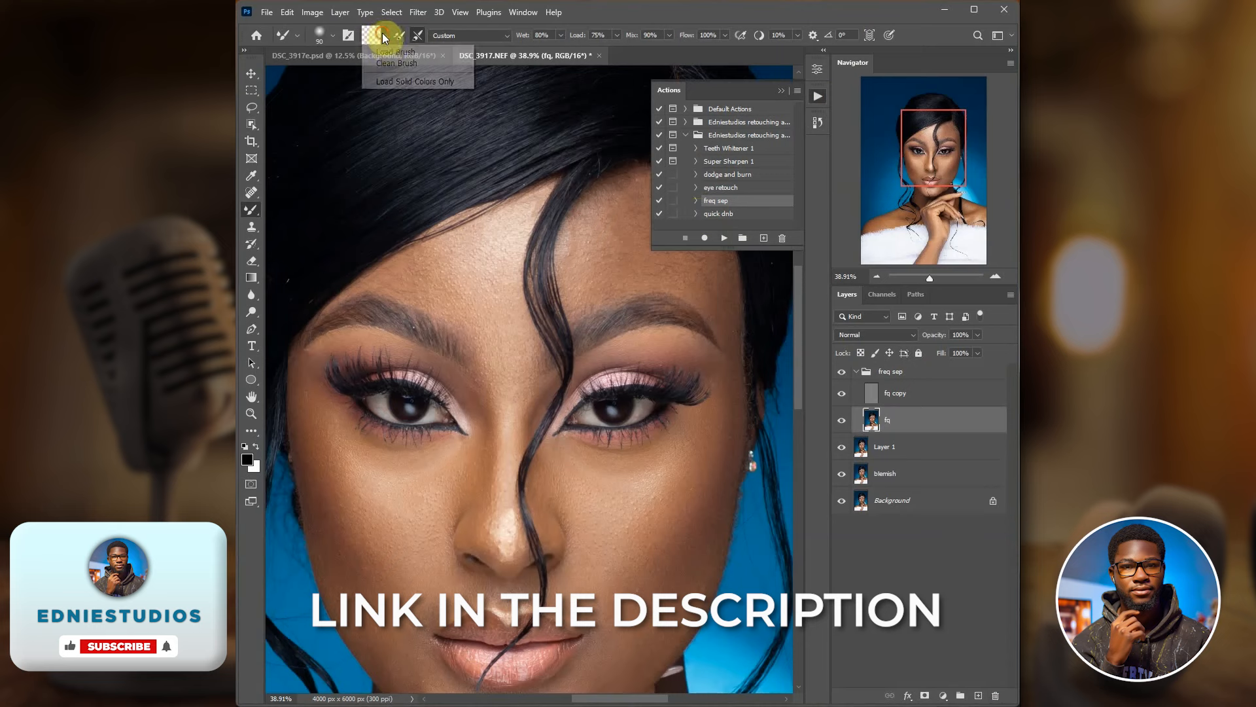
click(396, 63)
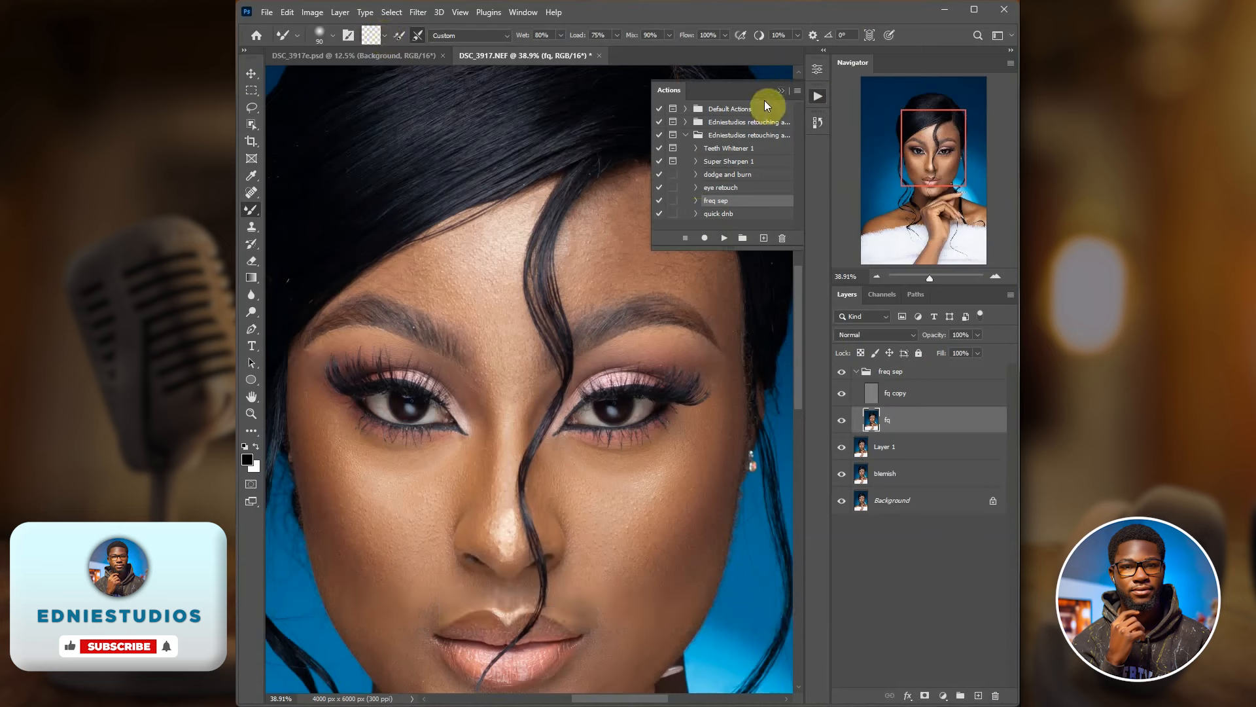
click(780, 90)
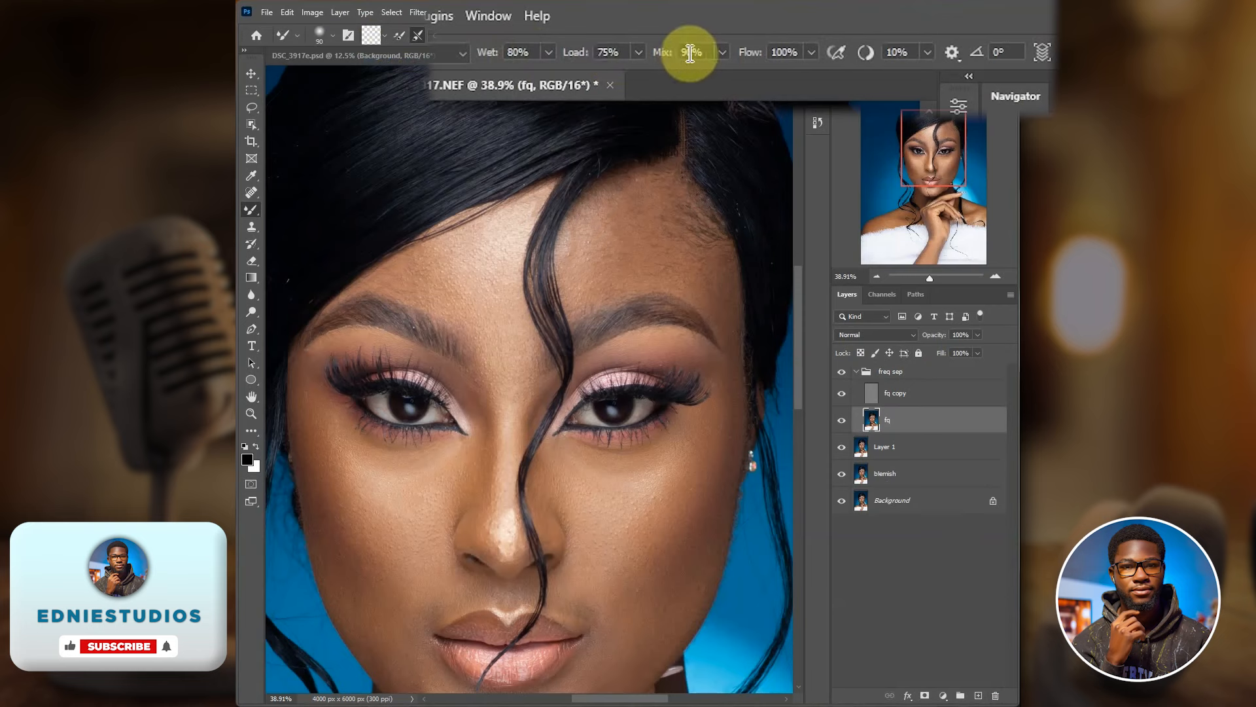
Step: Set the Mixer Brush's Wet value to 9%
click(560, 35)
drag(493, 73, 478, 76)
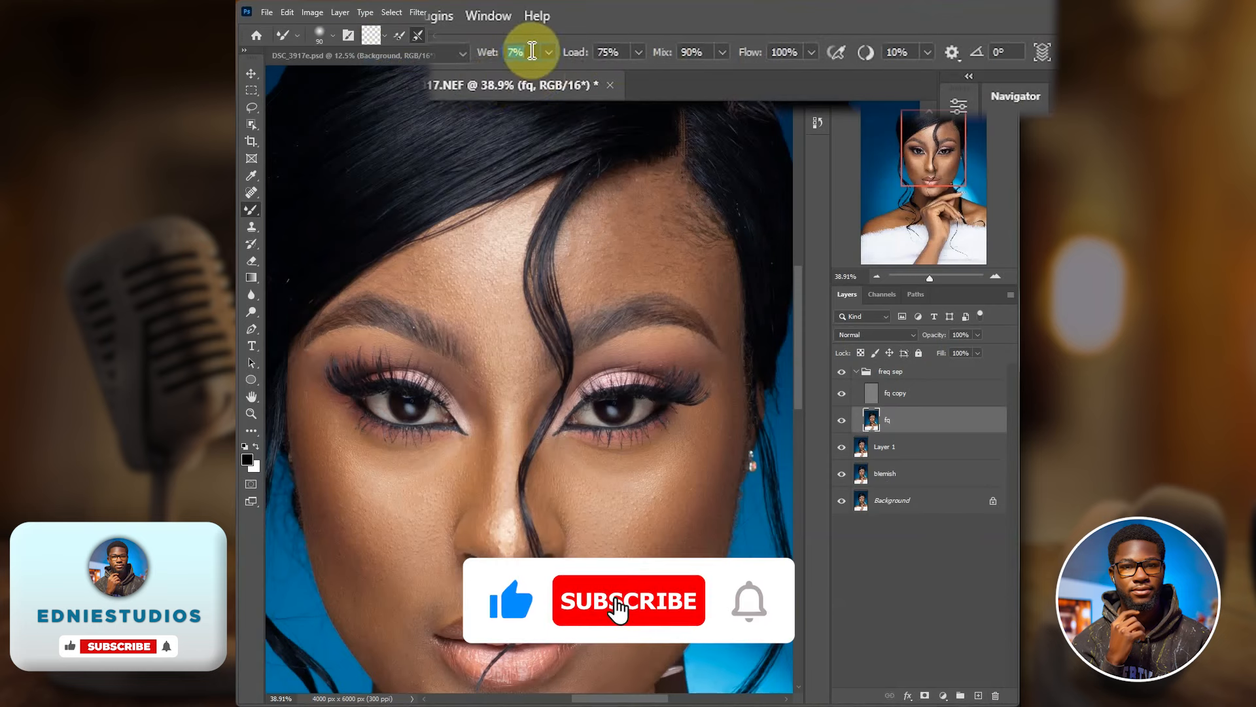
scroll(532, 51, up, 2)
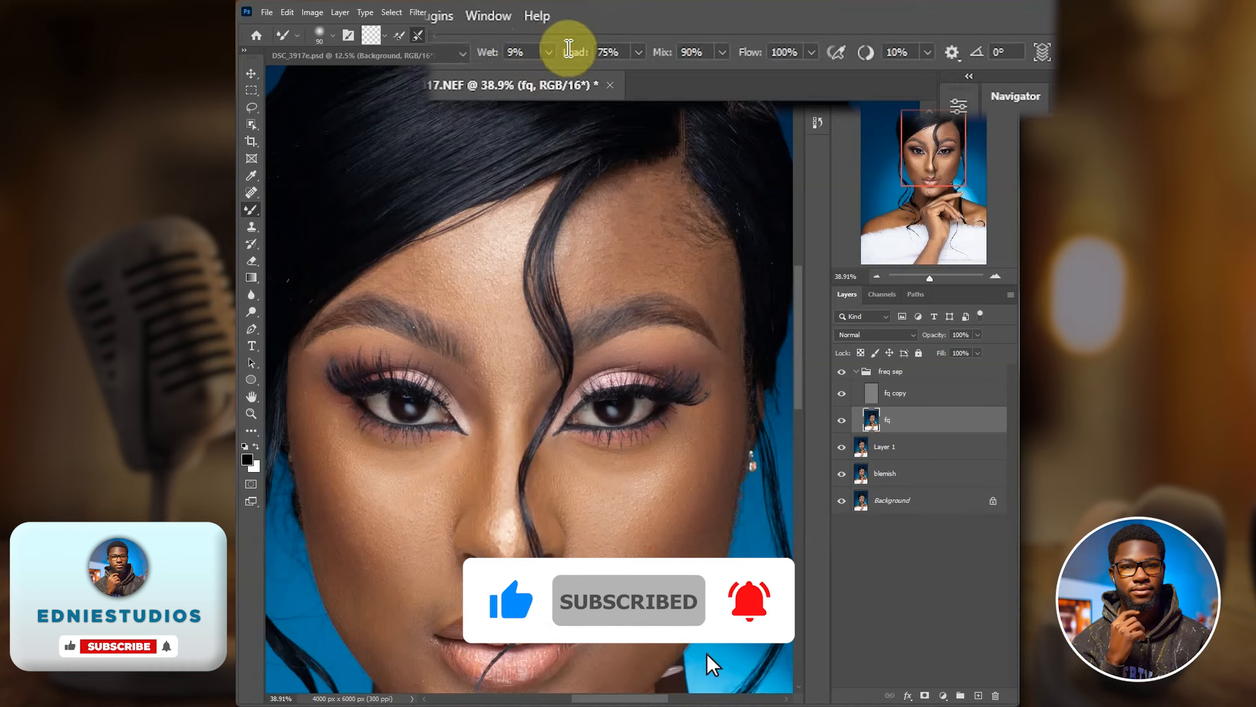
click(927, 51)
click(733, 81)
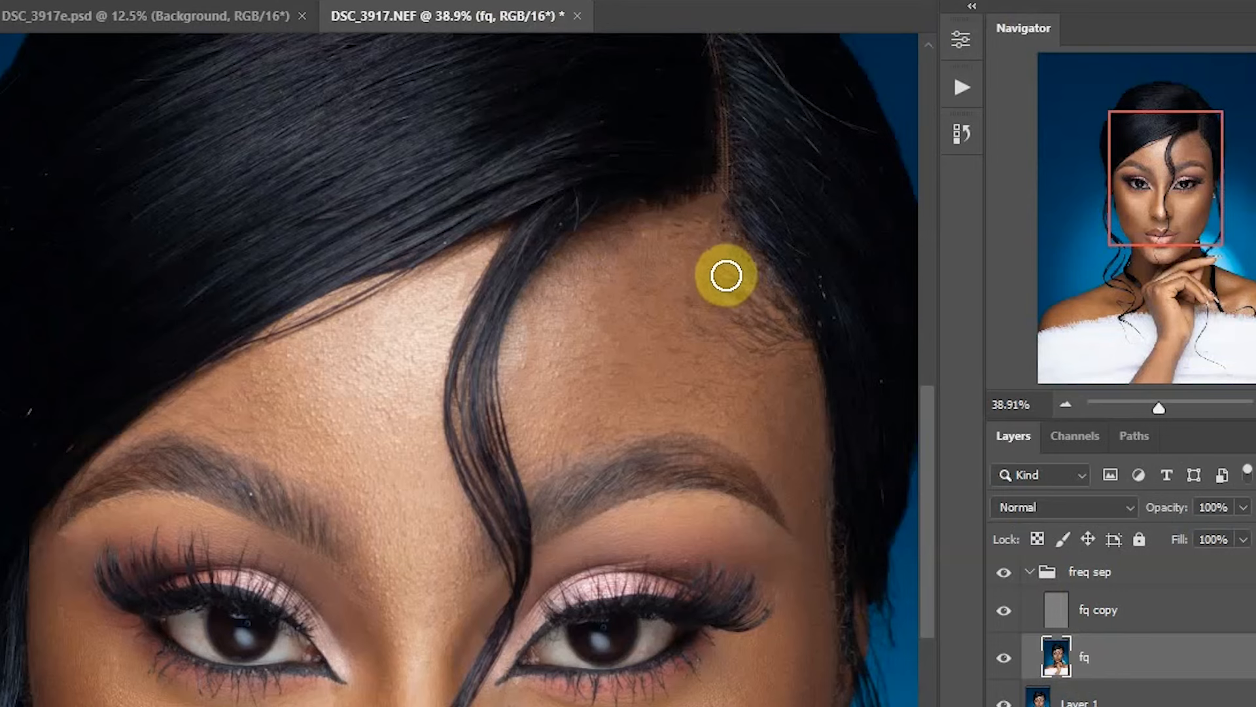
Step: Enlarge the Mixer Brush to 250 px and blend the skin tones on the shaded side of the forehead on the fq layer
key(bracketright)
key(bracketright)
key(bracketright)
key(bracketright)
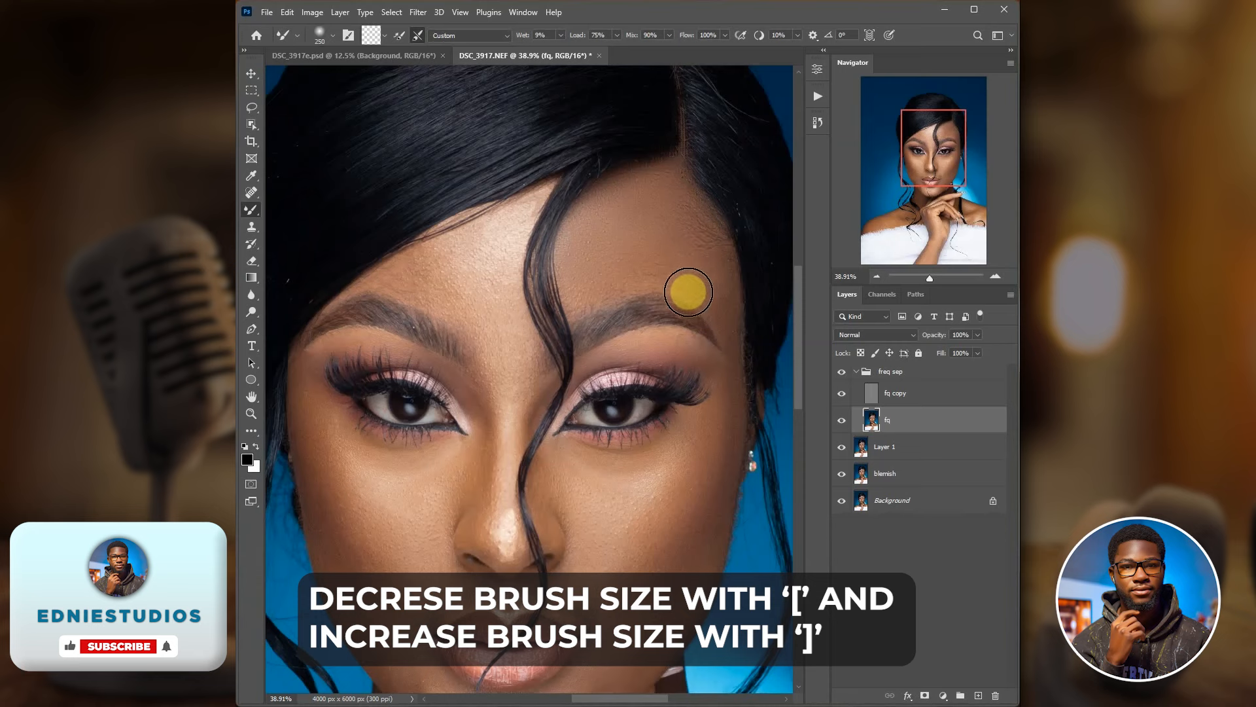
Step: Reduce the Mixer Brush to 125 px and blend the skin along the hairline at the shaded temple
key(bracketleft)
key(bracketleft)
key(bracketleft)
key(bracketleft)
key(bracketleft)
key(bracketleft)
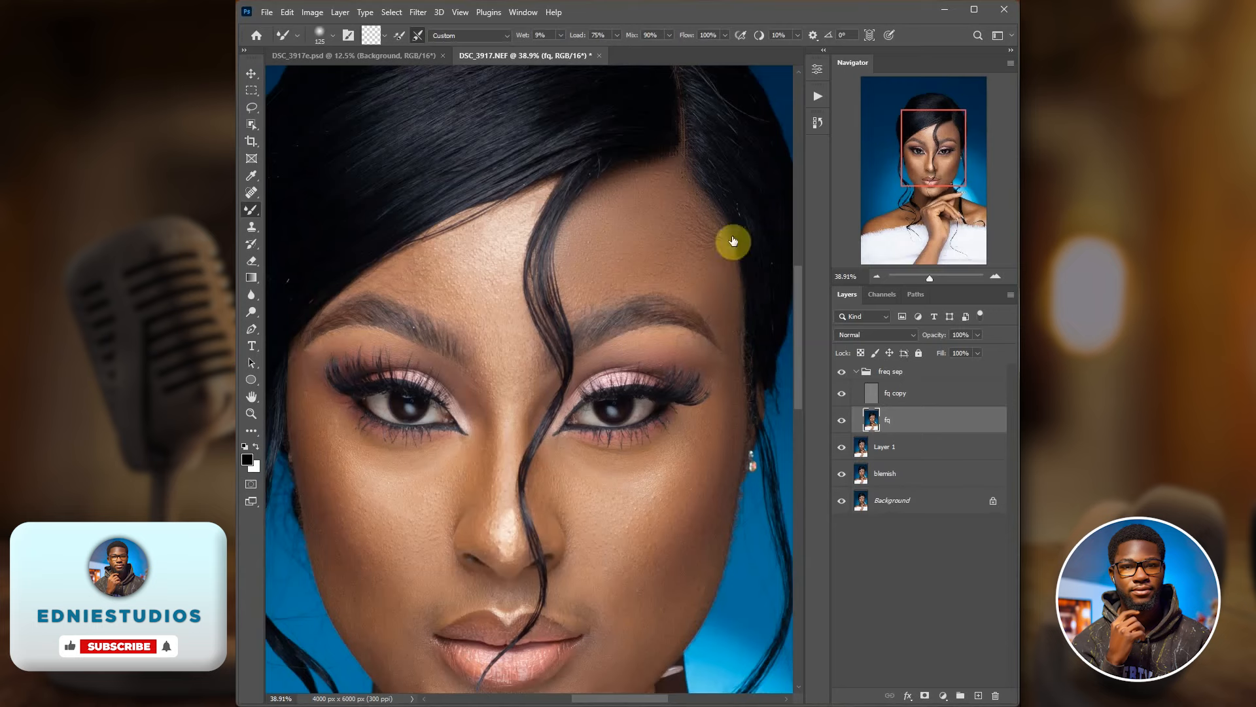
Step: Enlarge the Mixer Brush to 300 px and smooth the shaded side of the forehead down toward the eyebrow's outer end
scroll(690, 312, down, 5)
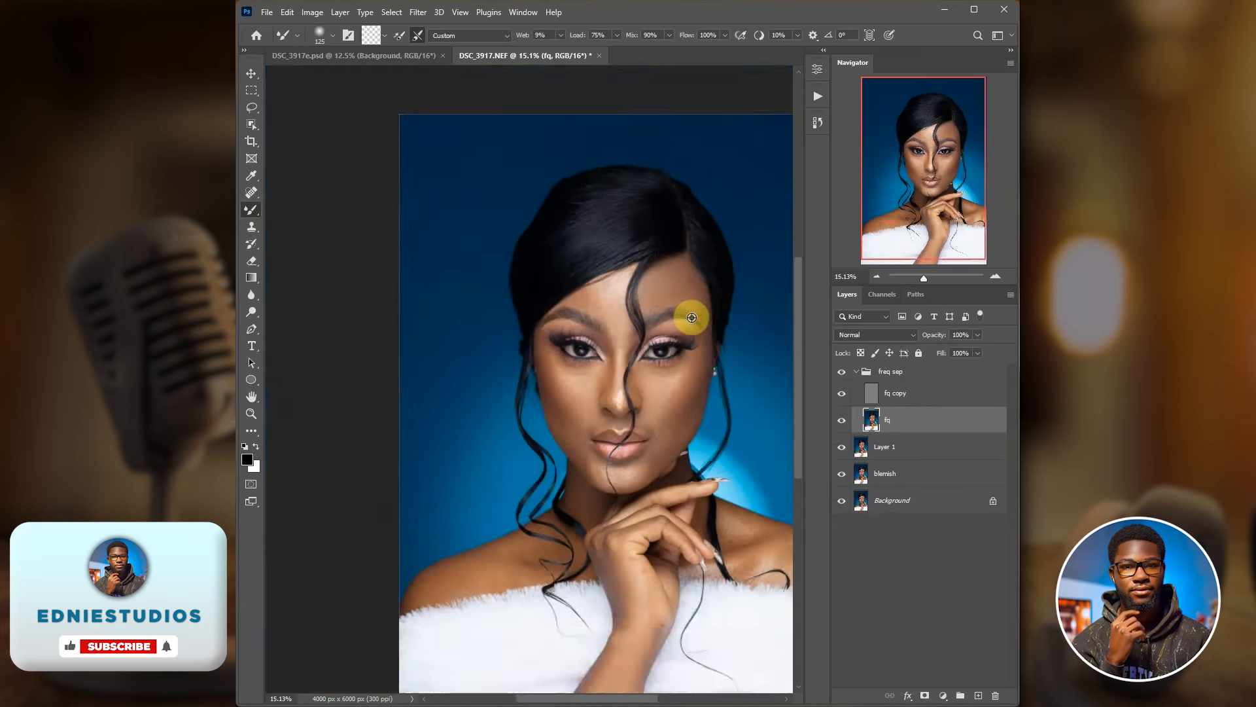
scroll(690, 314, up, 2)
scroll(668, 297, down, 4)
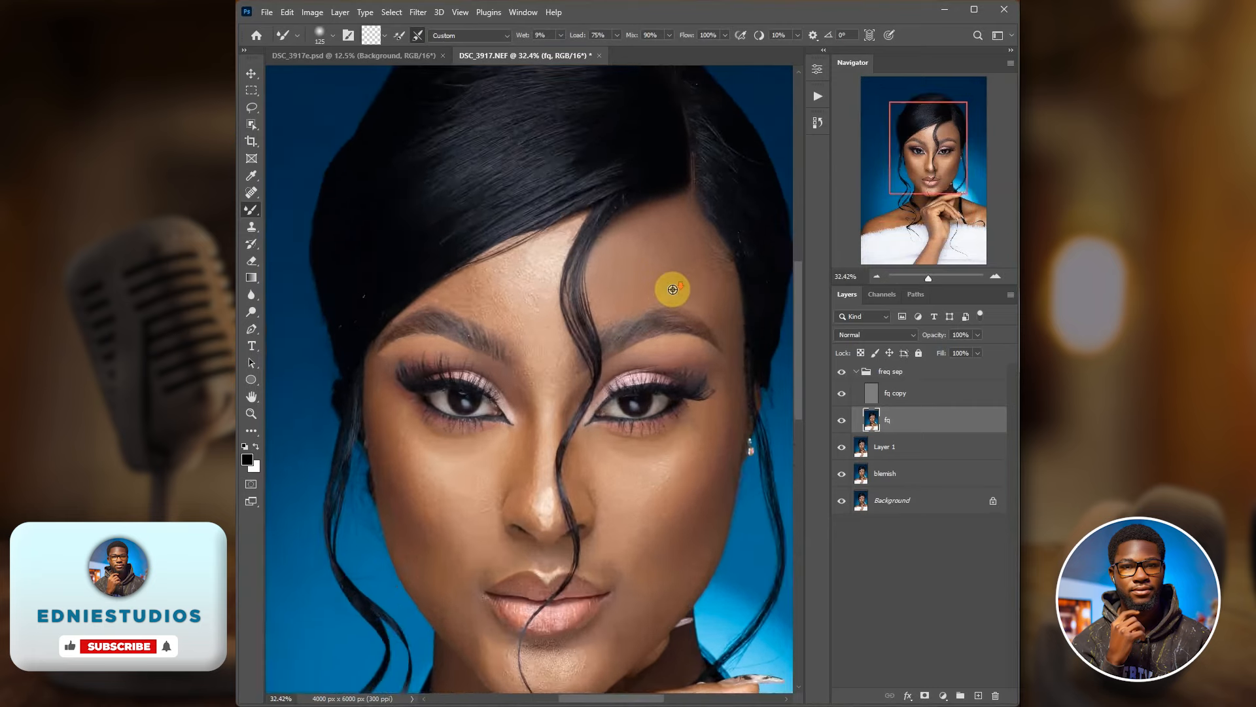
scroll(689, 306, up, 5)
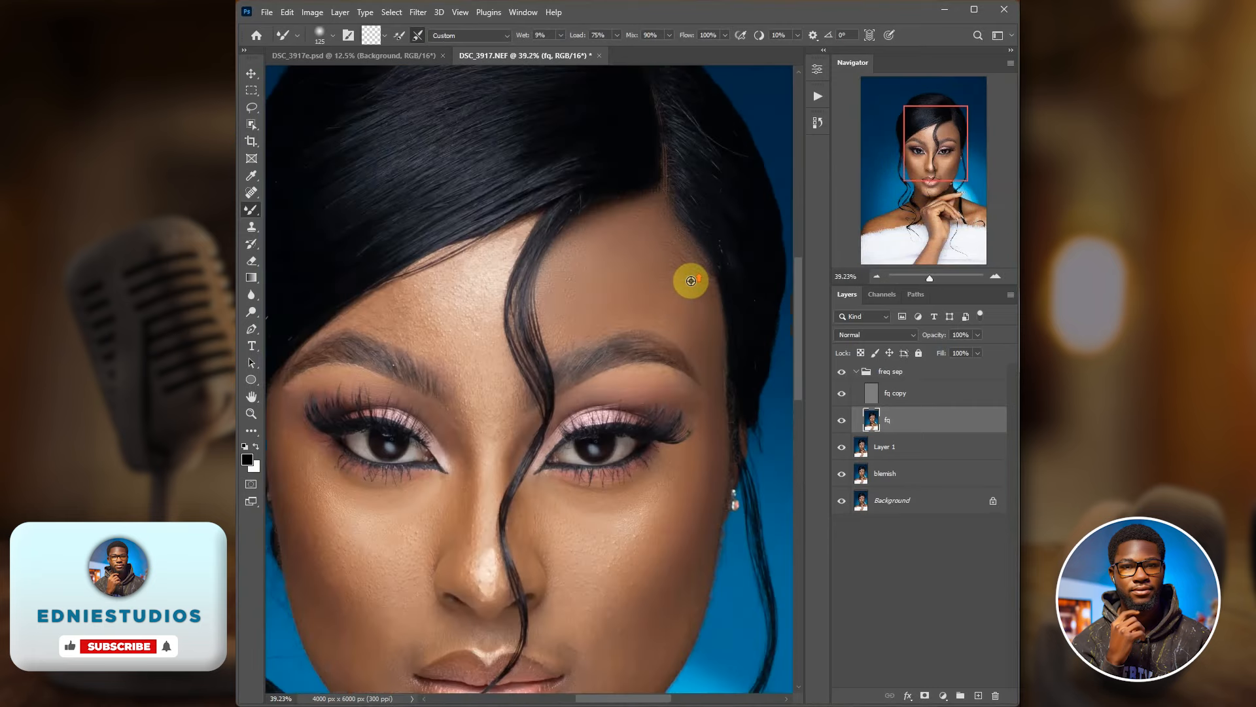
key(bracketright)
key(bracketright)
key(bracketright)
key(bracketright)
key(bracketright)
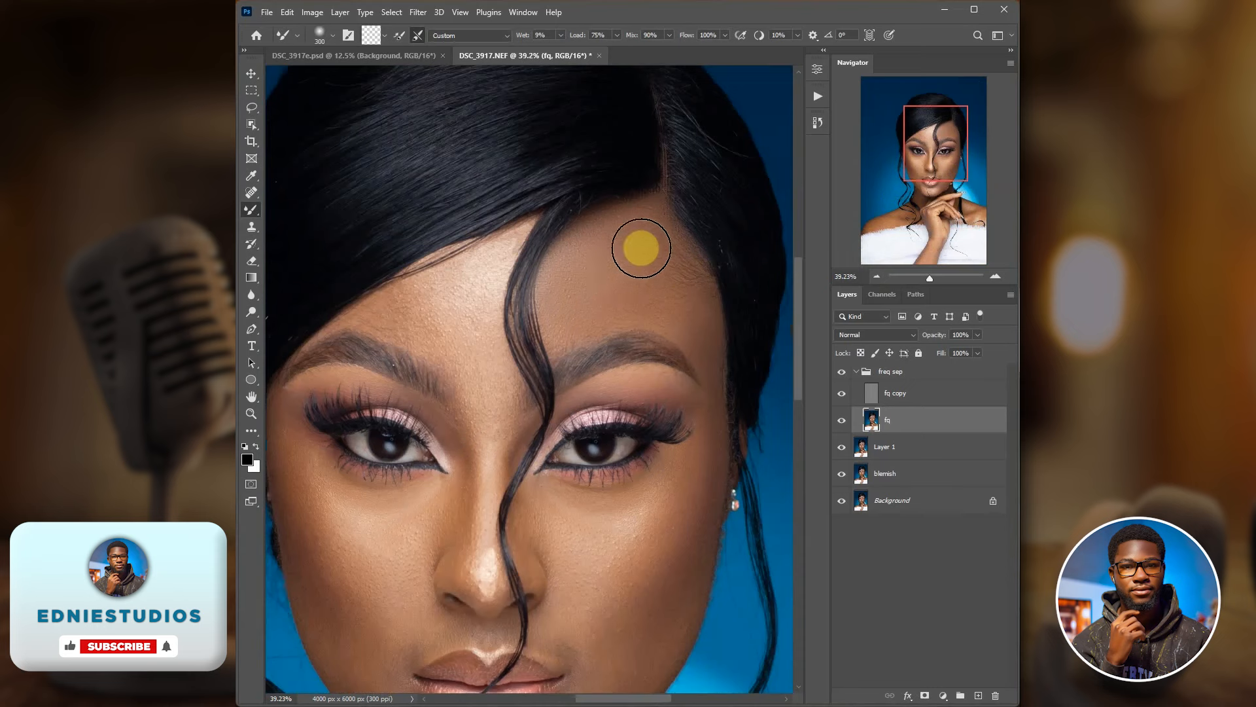
drag(632, 288, 685, 365)
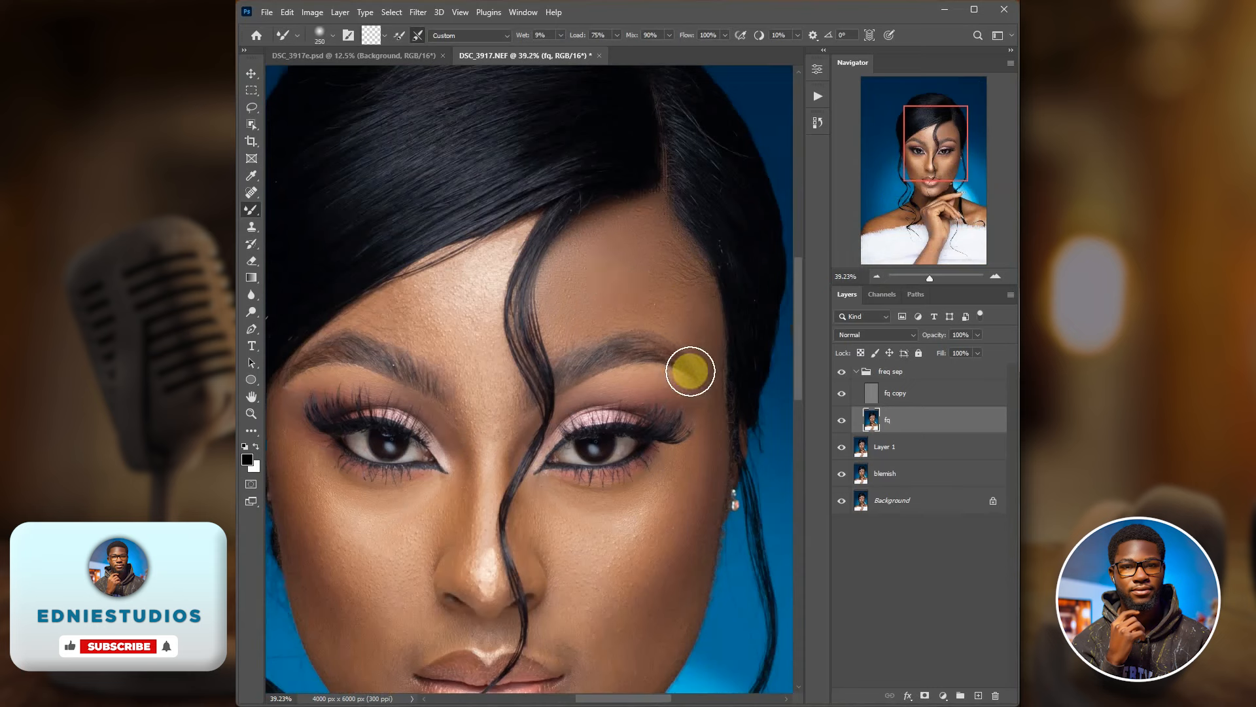
Step: Blend the shaded cheek with the Mixer Brush at 125 px, and the skin beside the mouth at 175 px
key(bracketleft)
key(bracketleft)
key(bracketleft)
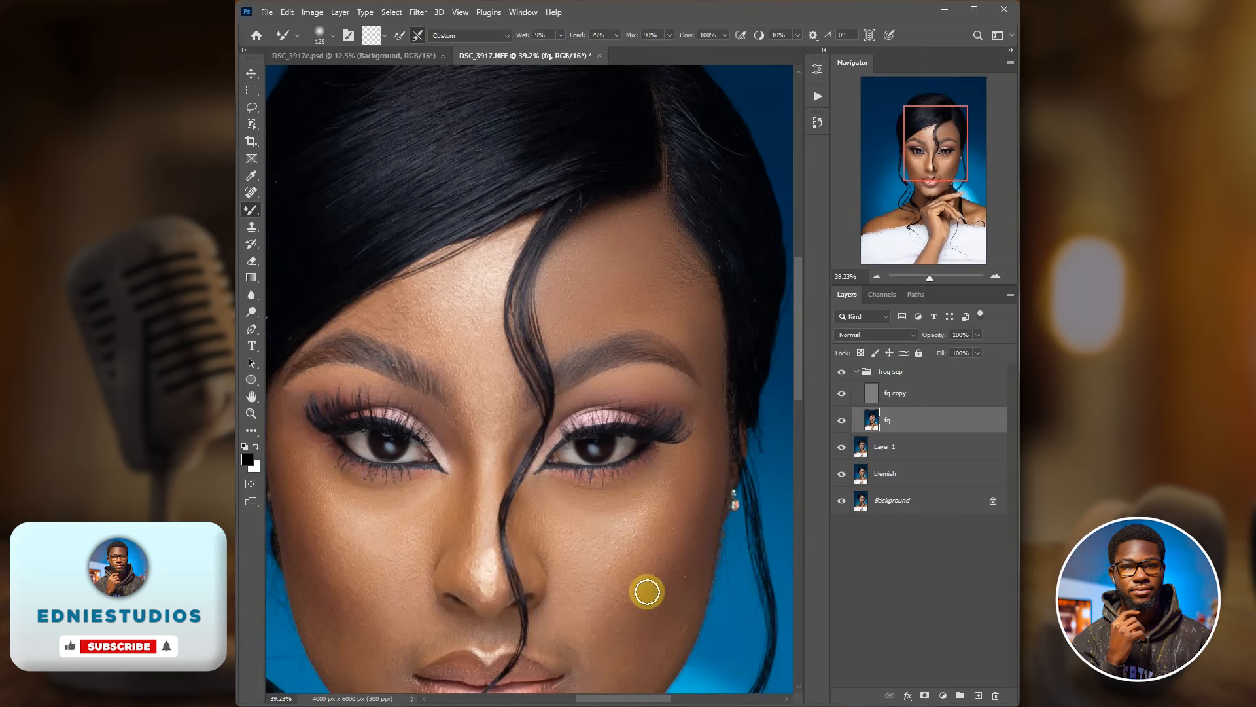
drag(798, 356, 799, 407)
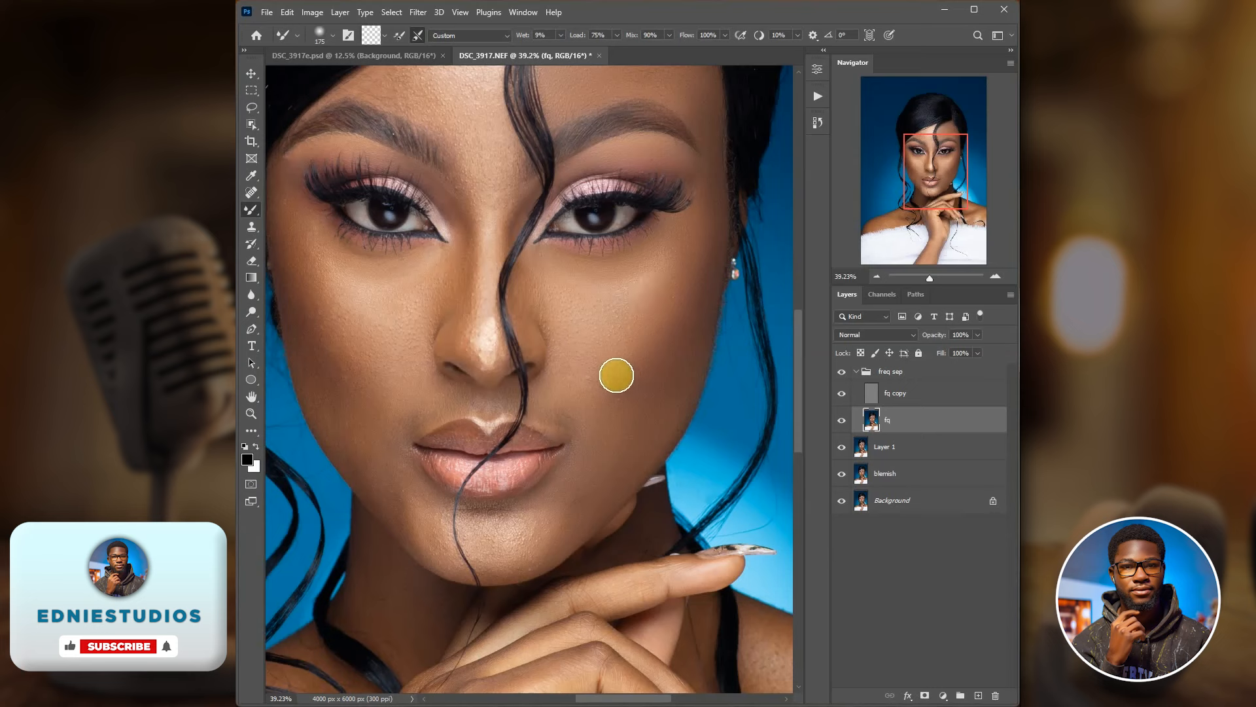
mouse_move(561, 390)
mouse_down()
mouse_move(554, 403)
mouse_move(567, 380)
mouse_up()
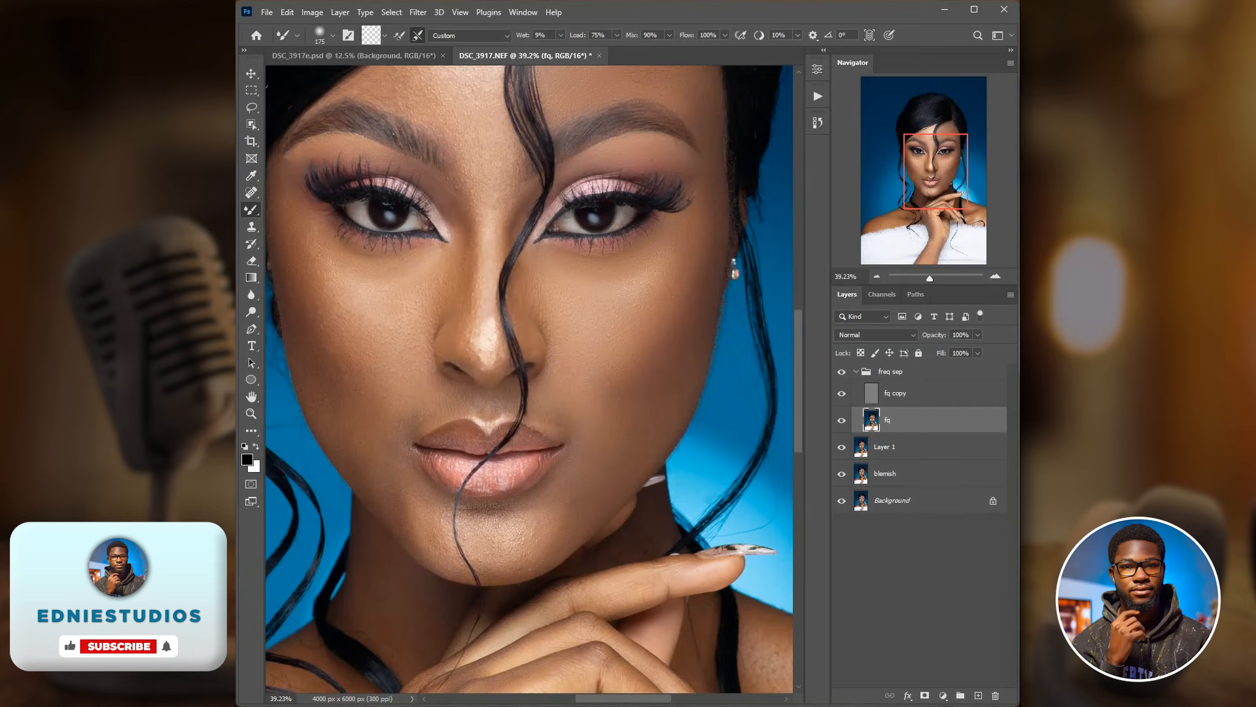
Step: Compare the retouched portrait with the original Background layer
scroll(793, 317, down, 4)
alt+click(842, 500)
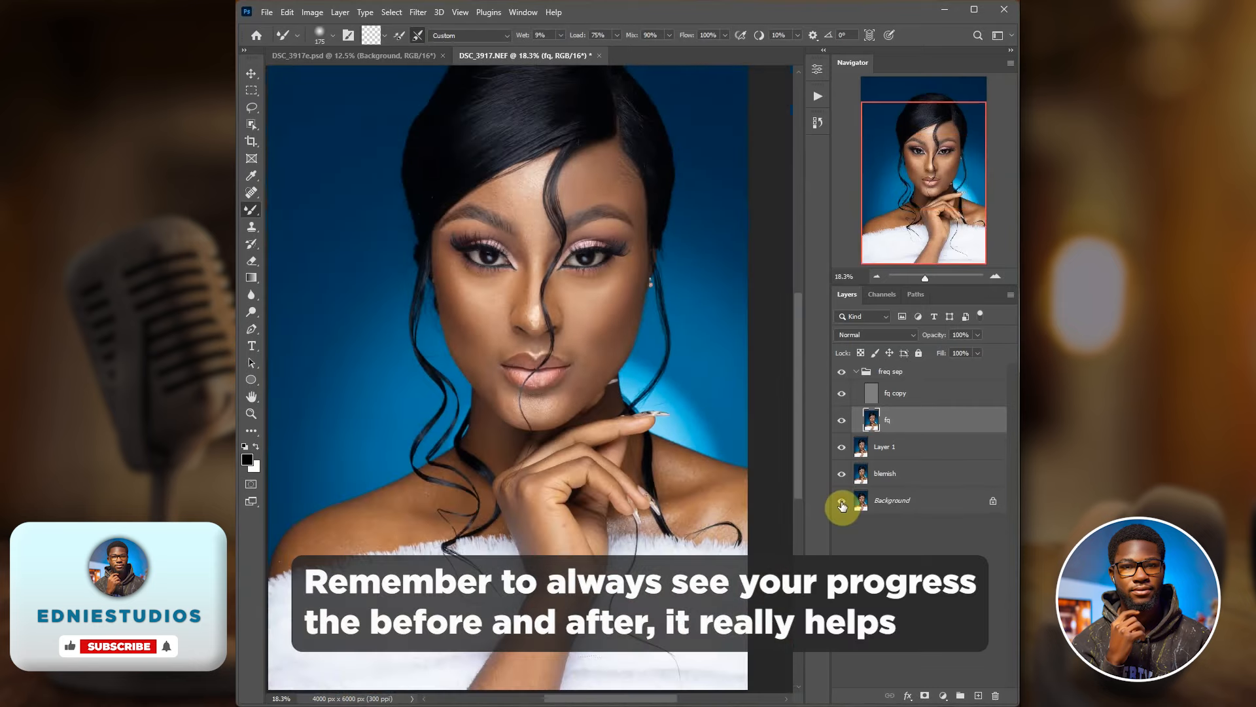
scroll(556, 350, up, 5)
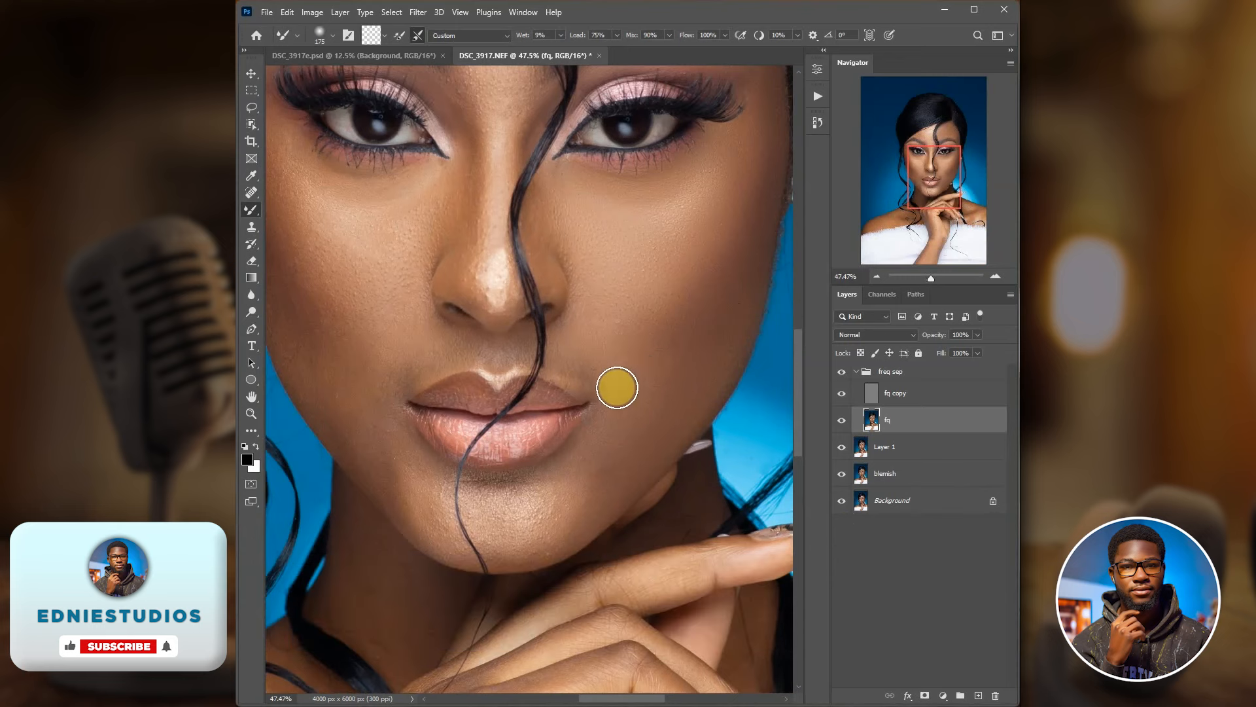
Step: Reduce the Mixer Brush to 100 px and blend the skin on the chin and above the upper lip
key(bracketleft)
key(bracketleft)
key(bracketleft)
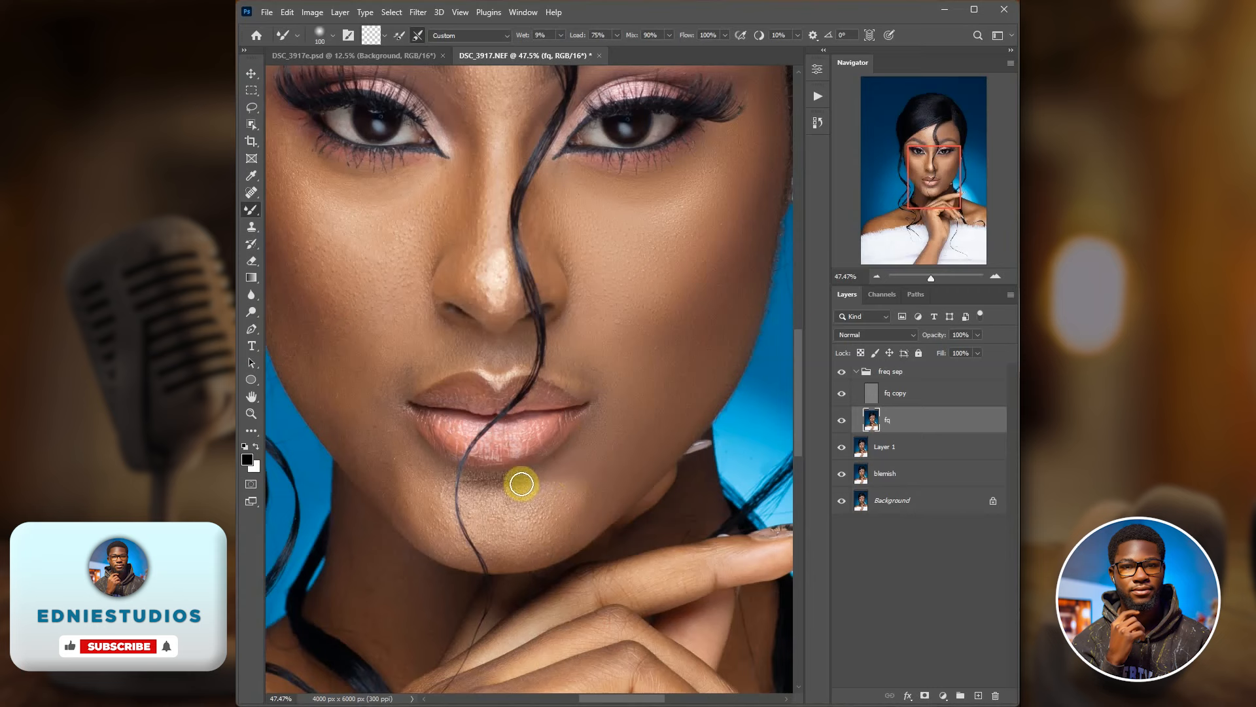
mouse_move(533, 477)
mouse_down()
mouse_move(501, 494)
mouse_move(498, 523)
mouse_move(578, 539)
mouse_move(434, 542)
mouse_move(464, 562)
mouse_move(428, 513)
mouse_move(440, 496)
mouse_move(432, 524)
mouse_move(458, 546)
mouse_move(478, 529)
mouse_move(487, 537)
mouse_move(526, 479)
mouse_move(416, 455)
mouse_move(426, 472)
mouse_move(407, 434)
mouse_move(428, 520)
mouse_move(439, 509)
mouse_move(439, 542)
mouse_move(505, 563)
mouse_move(398, 516)
mouse_move(411, 534)
mouse_move(377, 465)
mouse_move(422, 538)
mouse_move(383, 428)
mouse_move(373, 492)
mouse_move(329, 436)
mouse_move(362, 441)
mouse_move(426, 358)
mouse_move(403, 388)
mouse_move(496, 349)
mouse_move(485, 344)
mouse_move(558, 355)
mouse_move(614, 385)
mouse_move(567, 386)
mouse_move(568, 350)
mouse_move(598, 365)
mouse_move(547, 367)
mouse_up()
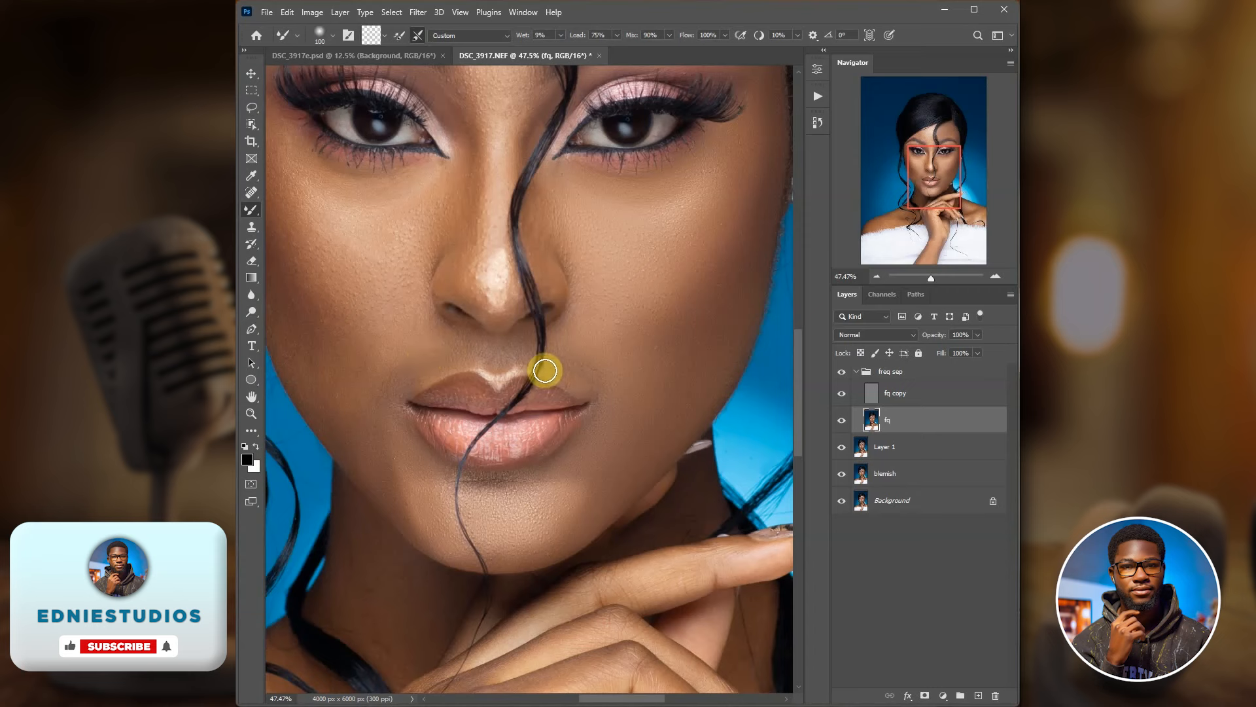
Step: Even out the nose highlights and the lips on the fq layer with the 100 px Mixer Brush
right_click(802, 351)
drag(797, 436, 793, 395)
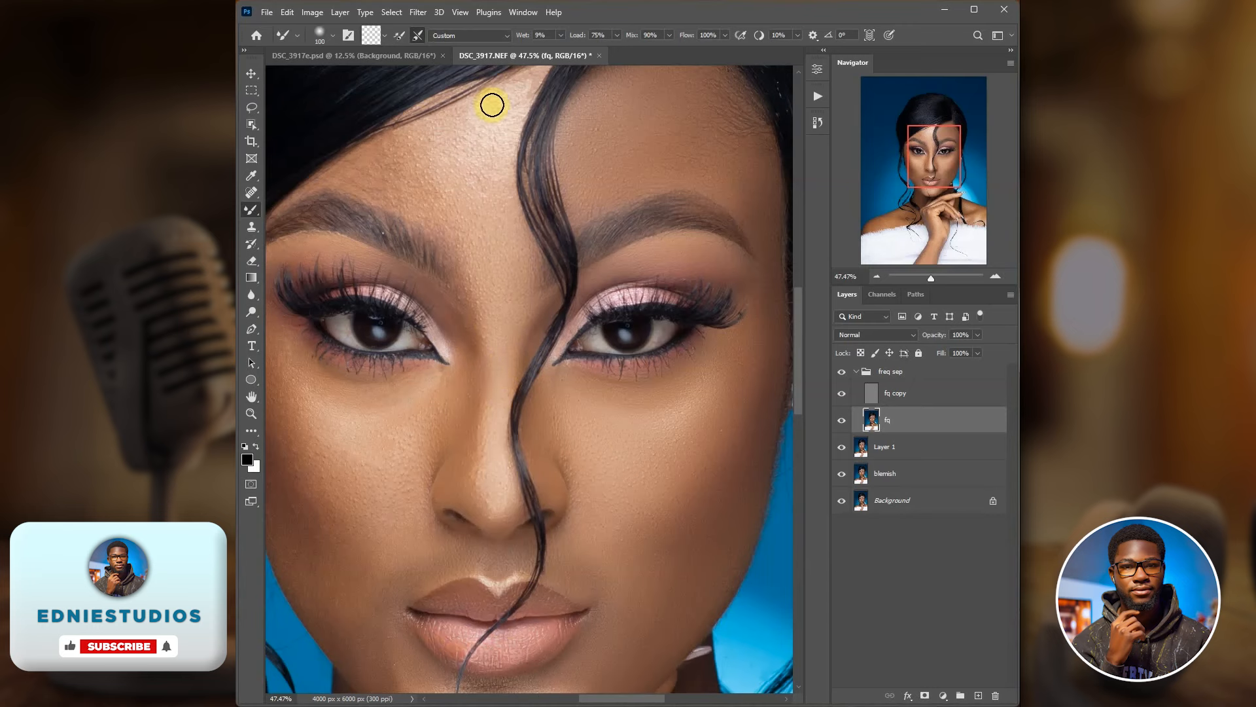
click(823, 51)
click(823, 52)
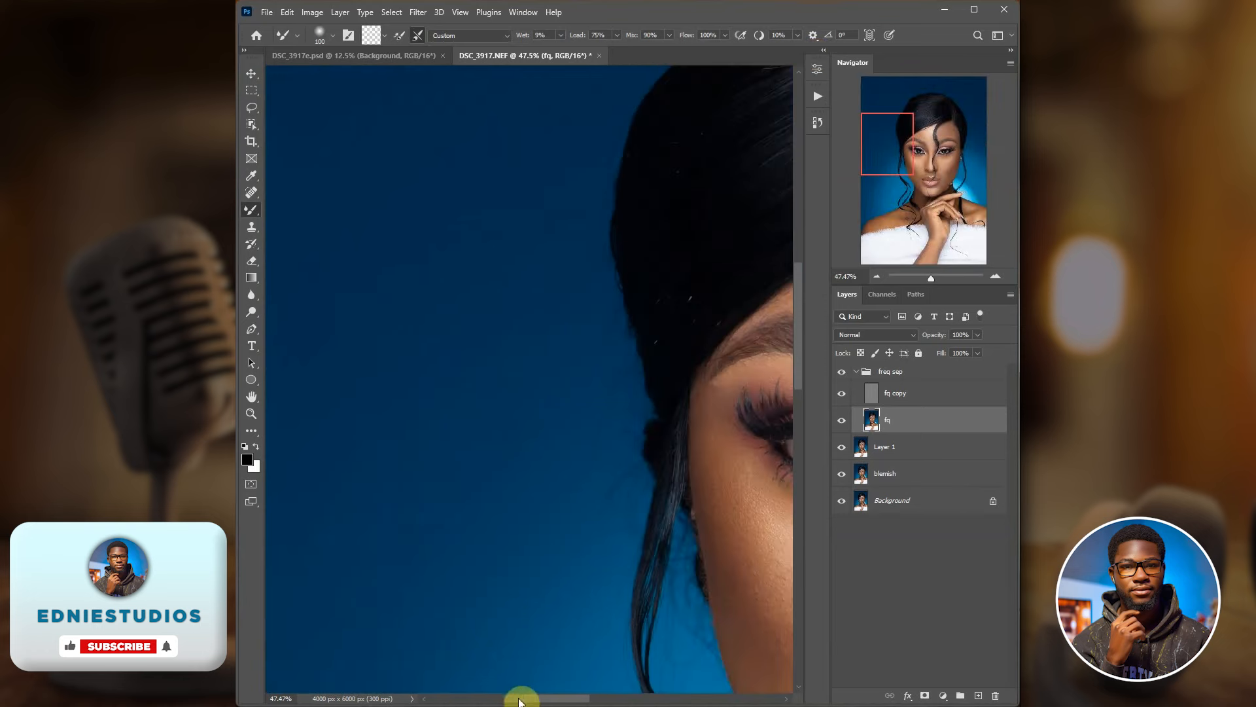
scroll(796, 336, down, 3)
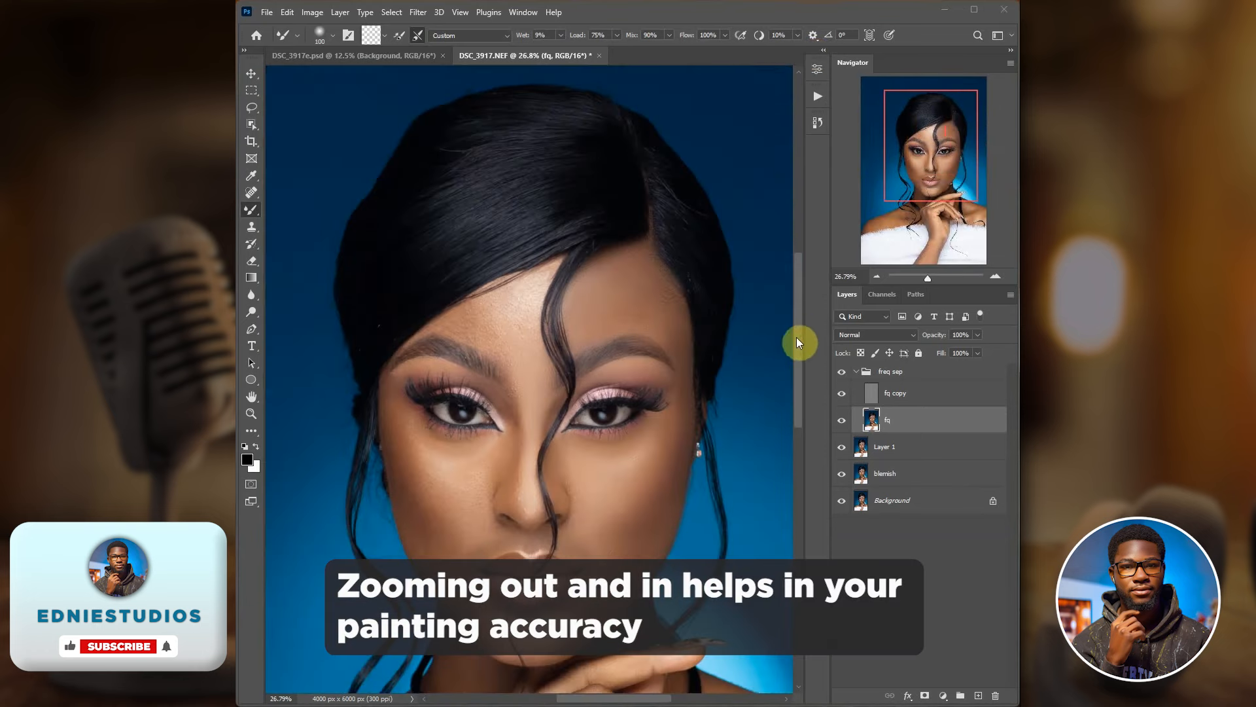
Step: Compare the retouched portrait with the original Background layer, both close up and at full view
alt+click(842, 501)
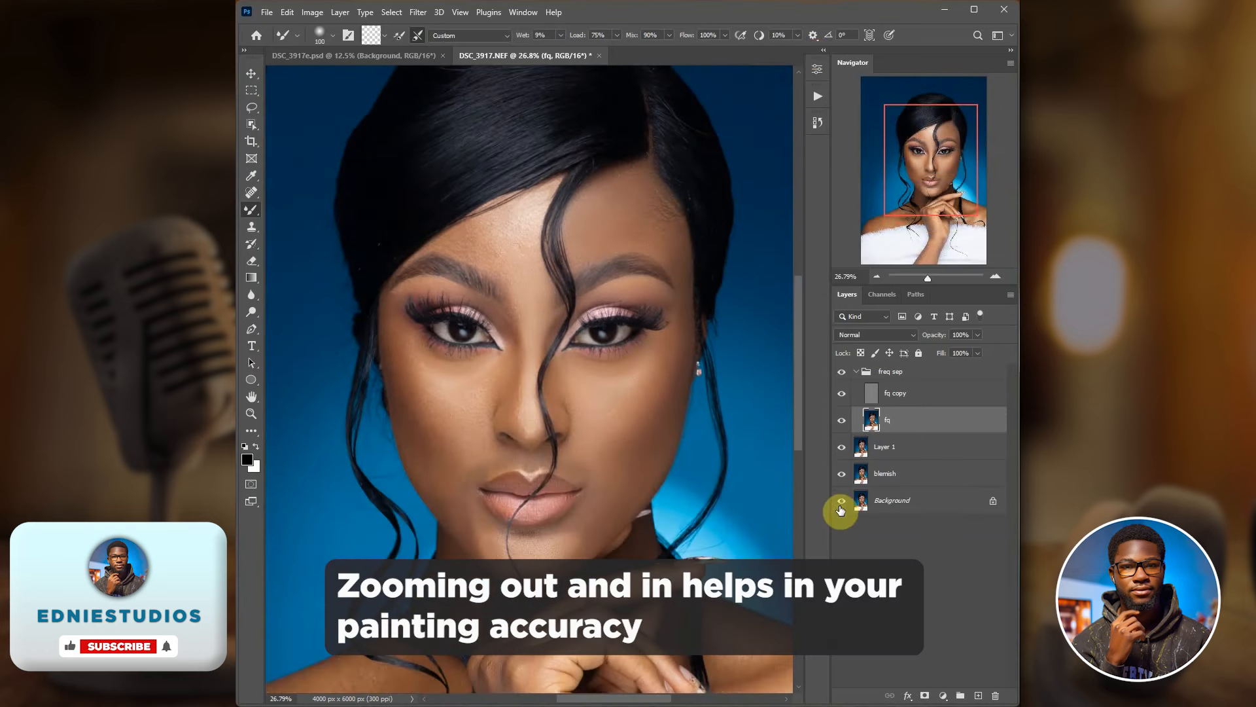
alt+click(841, 506)
alt+click(841, 505)
alt+click(841, 506)
alt+click(840, 506)
scroll(516, 353, down, 4)
alt+click(843, 503)
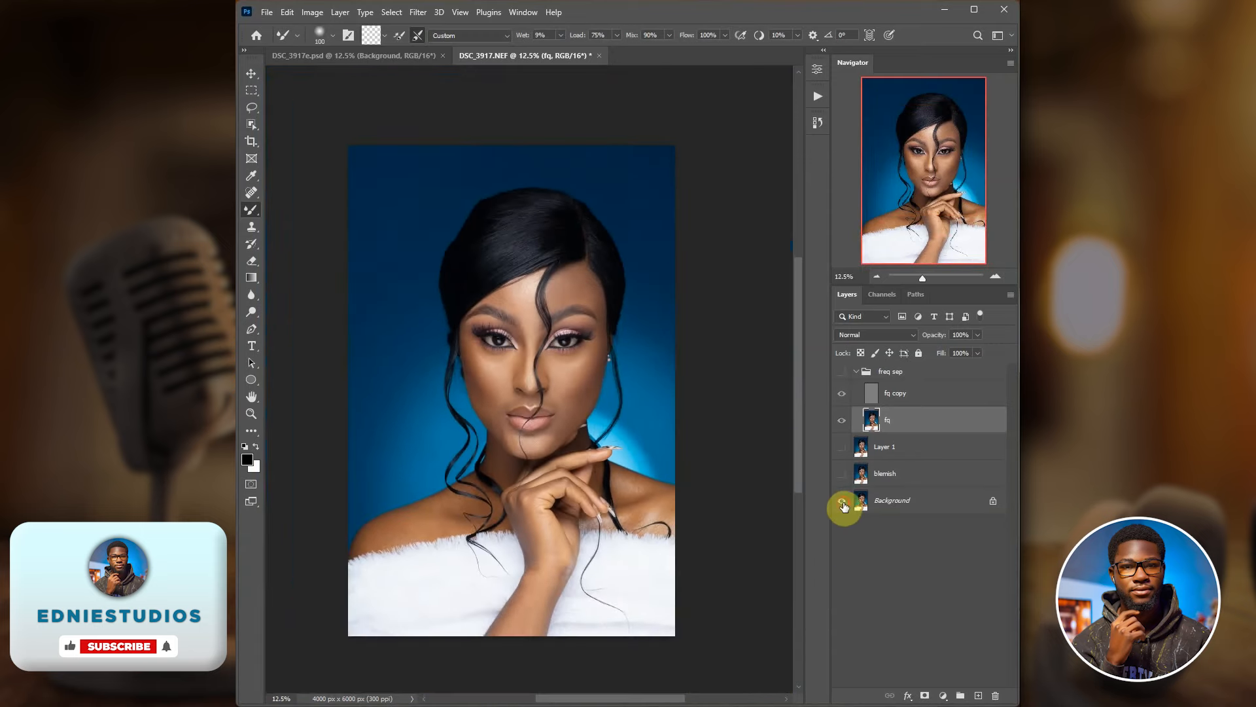
alt+click(843, 506)
Step: Blend the forehead with the Mixer Brush at 300 px and 200 px, and smooth the cheek below the outer eye
scroll(555, 306, up, 11)
key(bracketright)
key(bracketright)
key(bracketright)
key(bracketright)
key(bracketright)
key(bracketright)
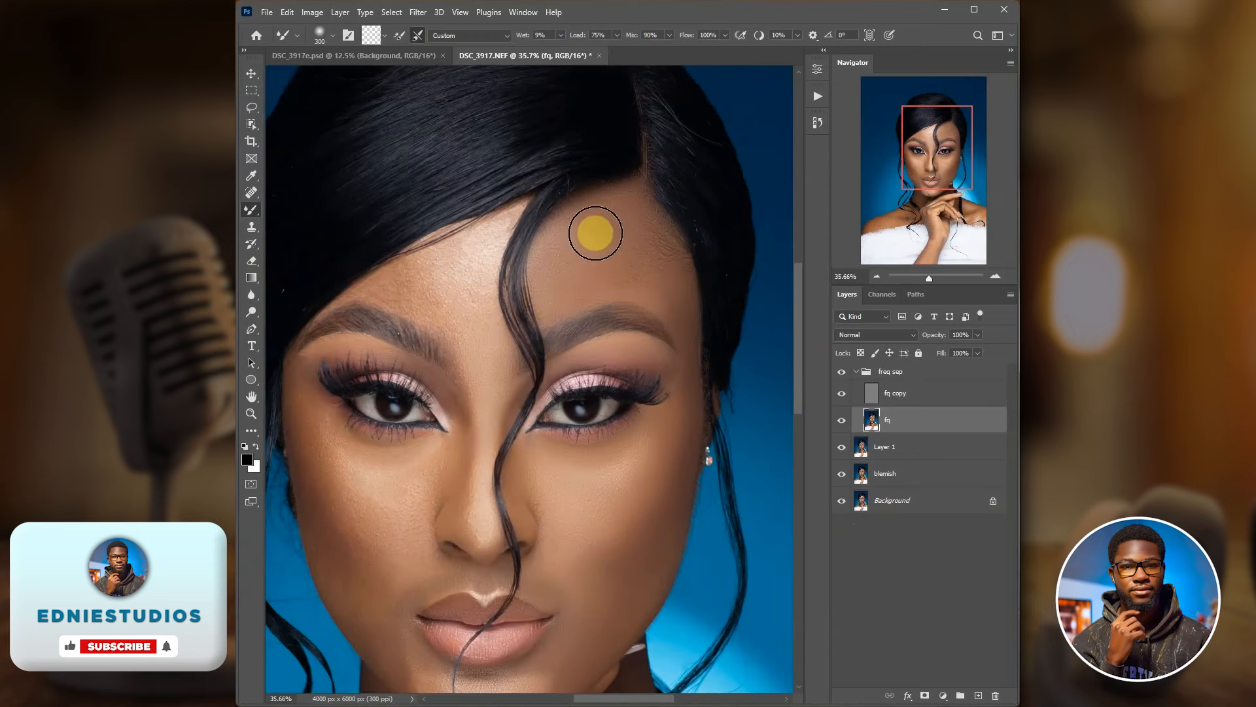
mouse_move(595, 233)
mouse_down()
mouse_move(570, 249)
mouse_move(568, 280)
mouse_move(587, 226)
mouse_move(551, 302)
mouse_move(612, 275)
mouse_move(557, 285)
mouse_move(589, 226)
mouse_move(615, 237)
mouse_move(632, 279)
mouse_up()
key(bracketleft)
key(bracketleft)
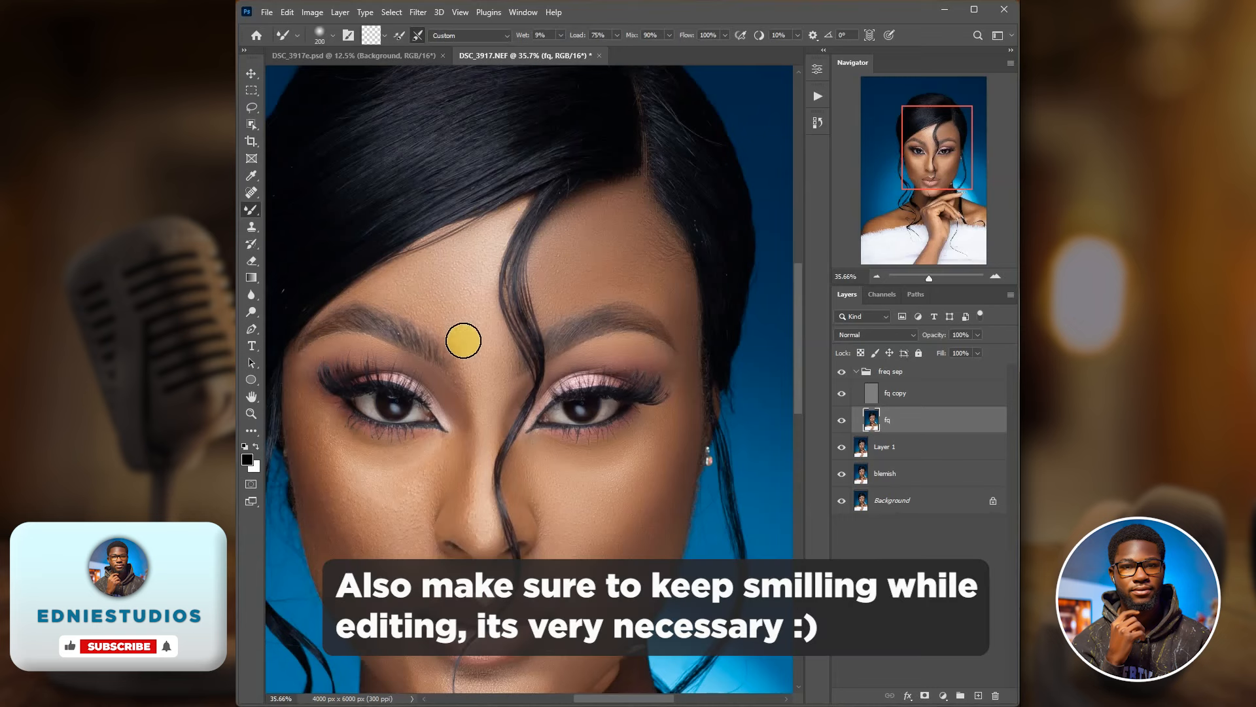
scroll(422, 445, down, 2)
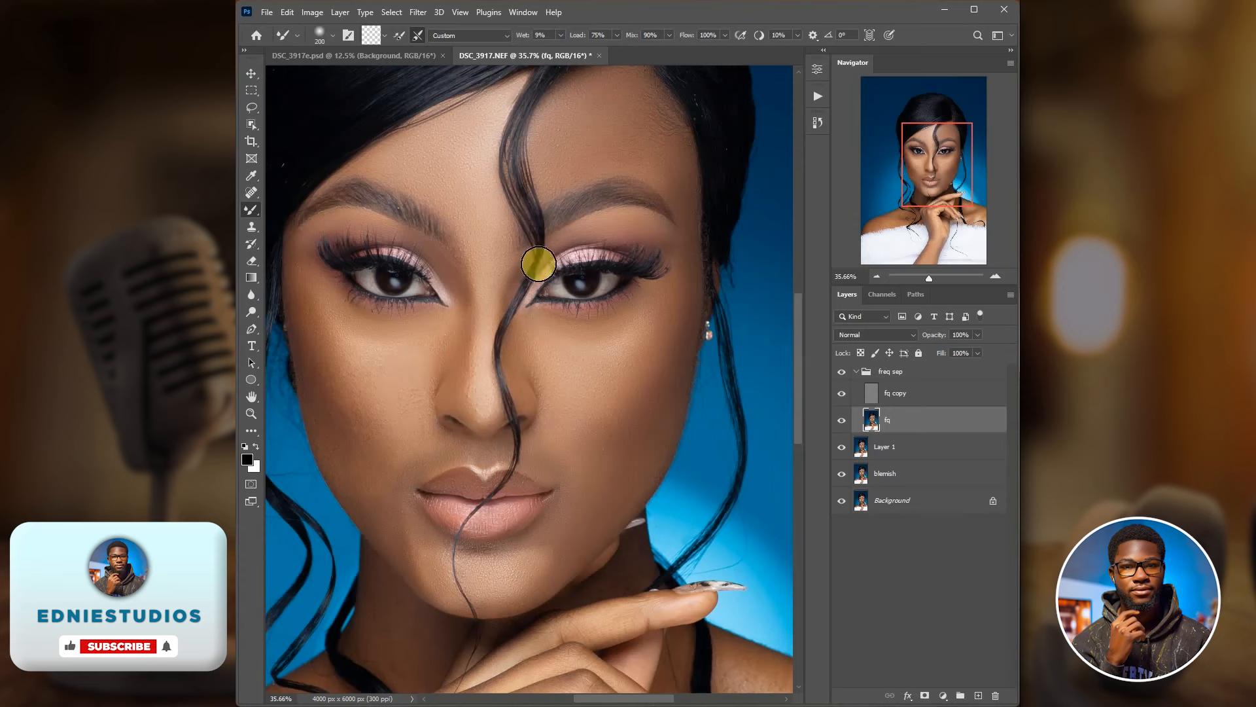
mouse_move(313, 333)
mouse_down()
mouse_move(348, 408)
mouse_move(348, 363)
mouse_move(364, 399)
mouse_move(352, 378)
mouse_up()
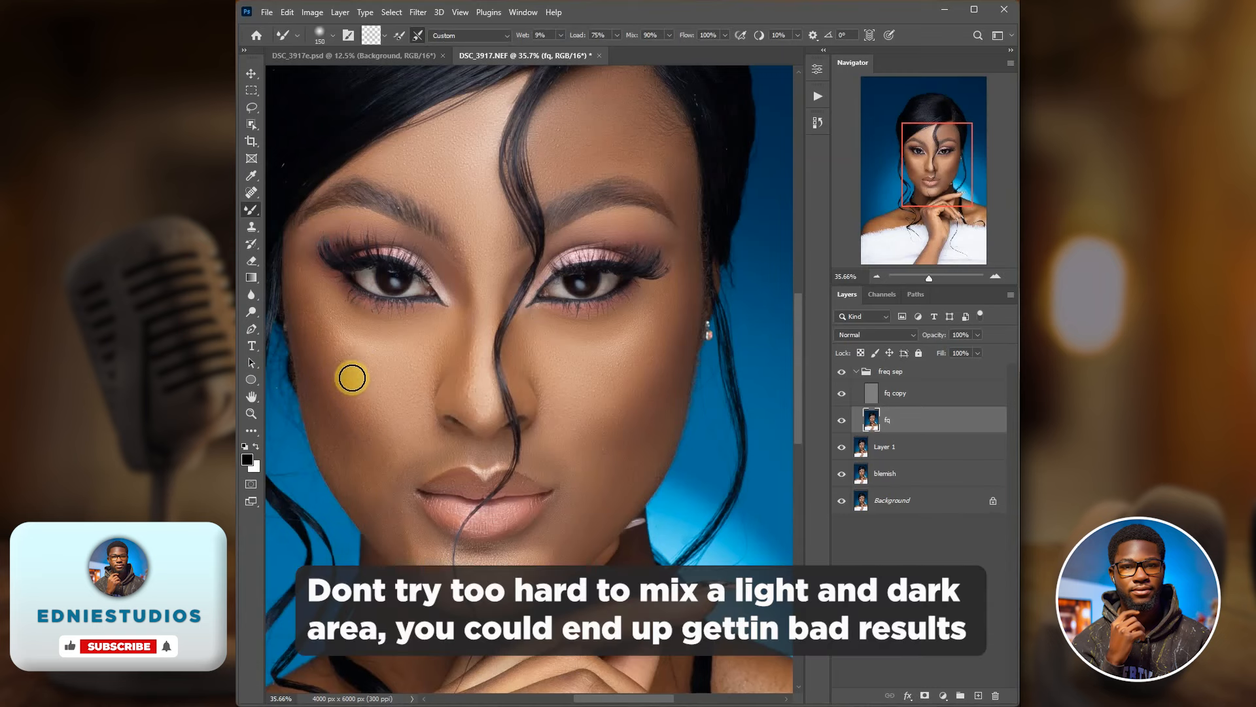
Step: Select the fq copy layer and brush over the cheek and the brow area with the Mixer Brush at 150 px
key(alt+bracketright)
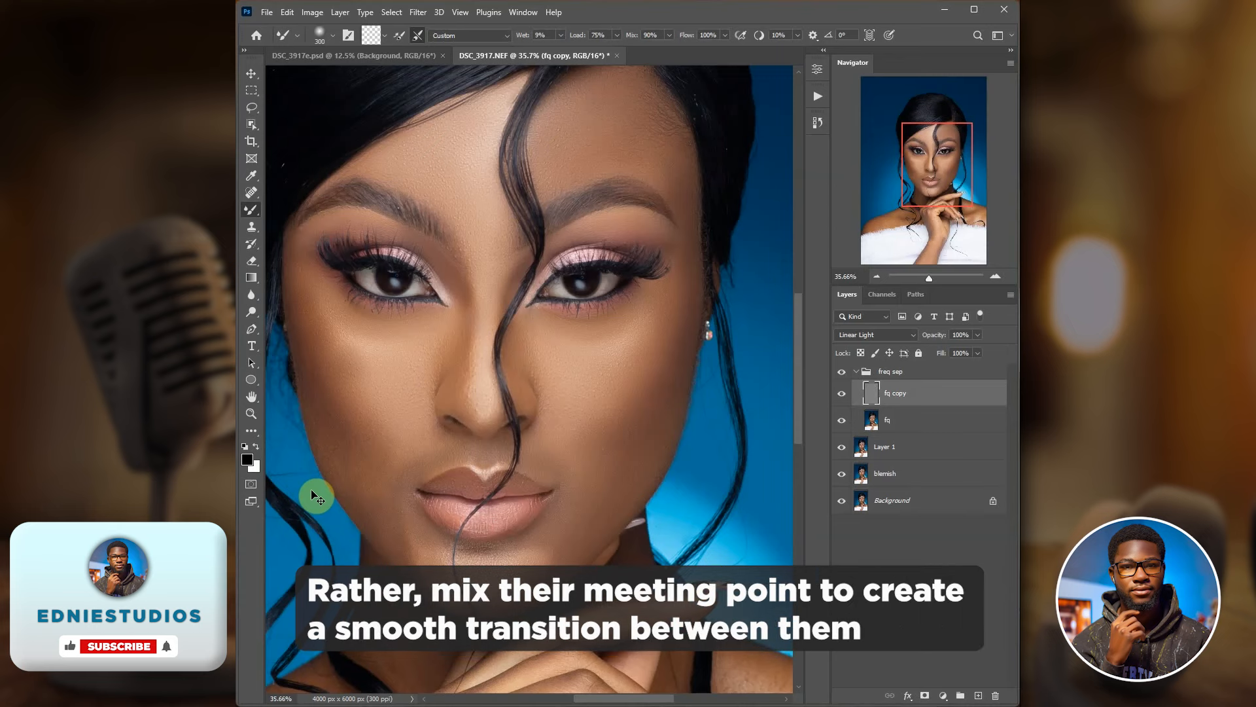
key(bracketleft)
key(bracketleft)
key(bracketleft)
key(bracketleft)
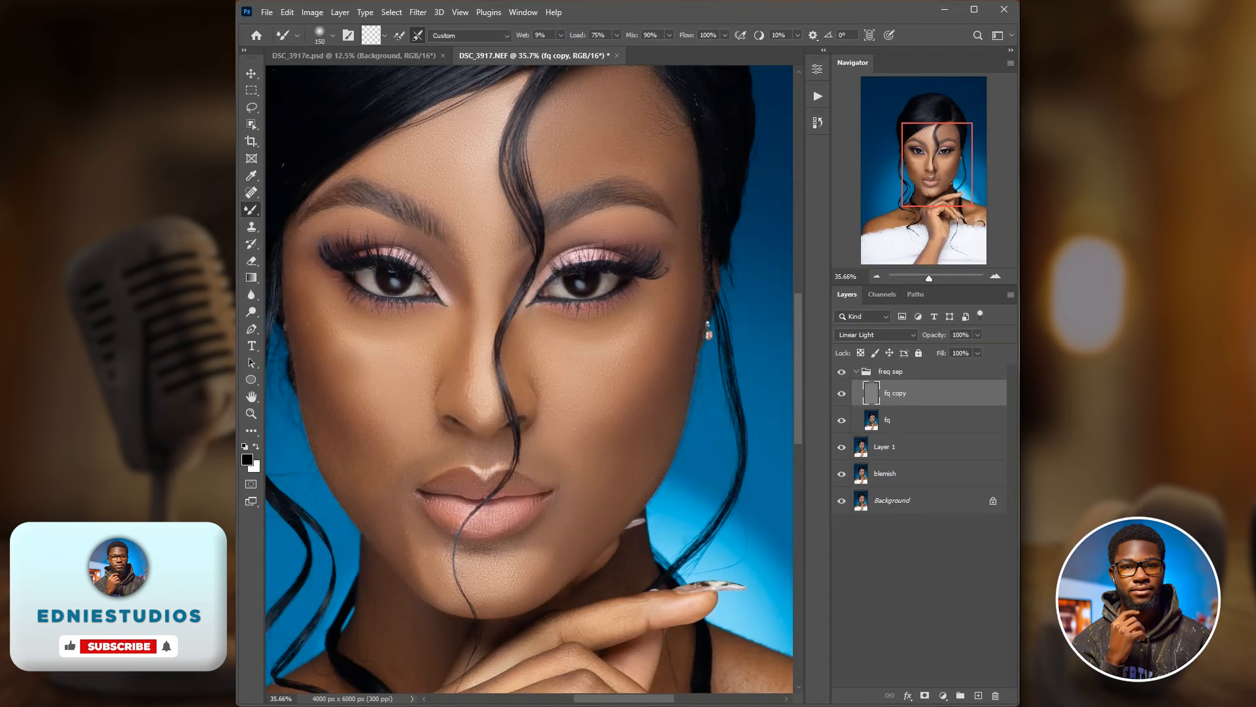
mouse_move(334, 376)
mouse_down()
mouse_move(346, 399)
mouse_move(393, 408)
mouse_up()
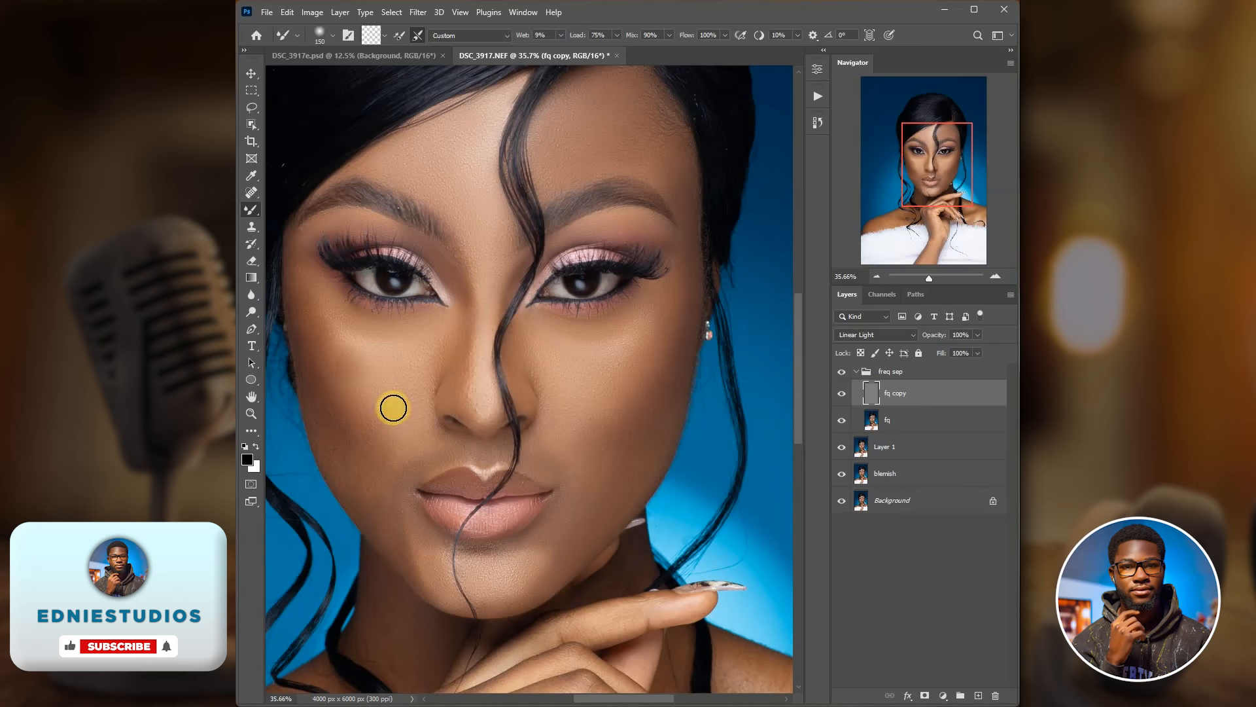
mouse_move(316, 191)
mouse_down()
mouse_move(344, 370)
mouse_move(327, 306)
mouse_move(323, 325)
mouse_move(308, 313)
mouse_move(336, 340)
mouse_move(315, 299)
mouse_move(307, 334)
mouse_move(346, 404)
mouse_move(304, 310)
mouse_move(447, 244)
mouse_up()
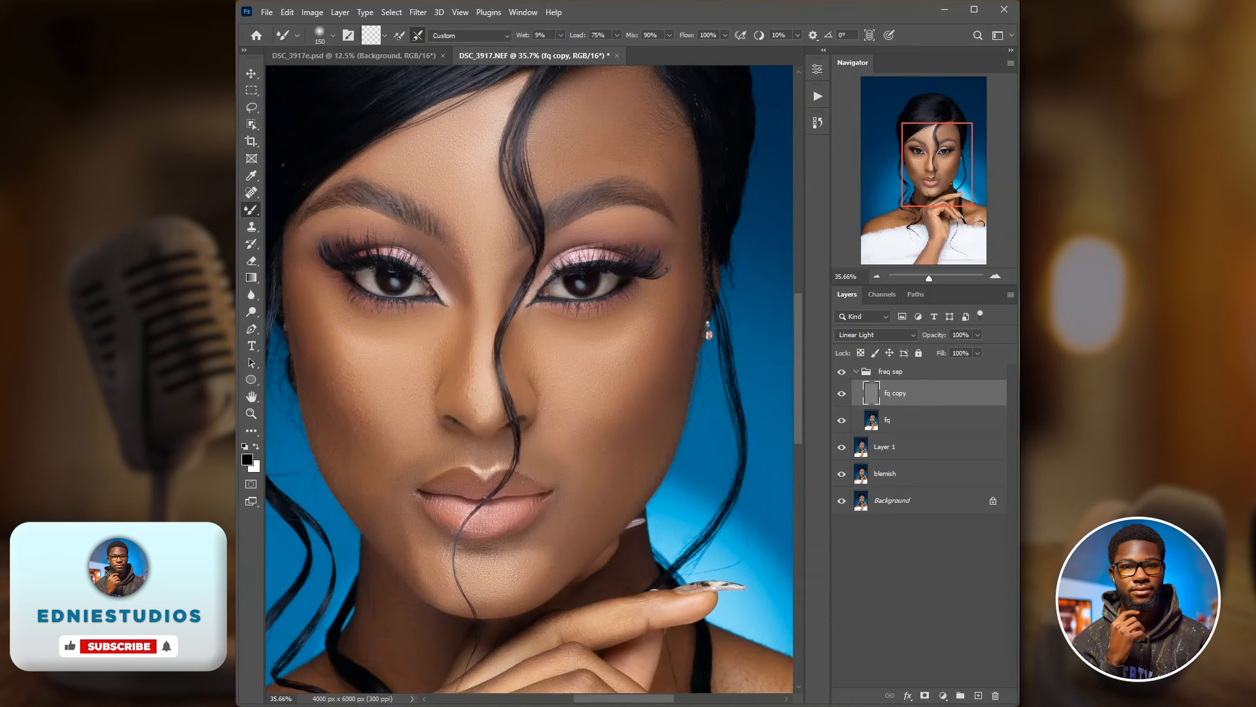
Step: Return to the fq layer and blend the outer cheek down towards the mouth with the Mixer Brush at 250 px
click(870, 420)
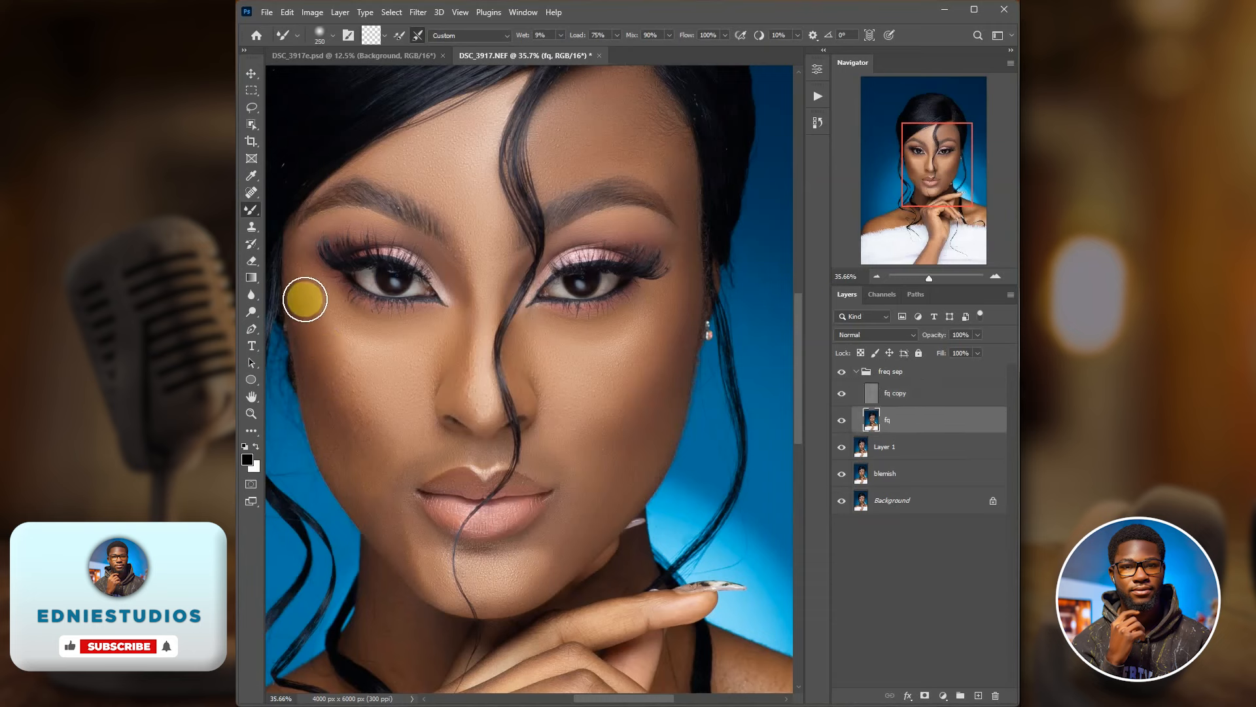
mouse_move(303, 294)
mouse_down()
mouse_move(306, 333)
mouse_move(335, 351)
mouse_move(340, 387)
mouse_move(345, 359)
mouse_move(354, 394)
mouse_move(307, 300)
mouse_move(369, 406)
mouse_move(345, 347)
mouse_move(319, 391)
mouse_move(336, 291)
mouse_move(323, 385)
mouse_move(299, 282)
mouse_move(335, 366)
mouse_move(329, 331)
mouse_move(307, 390)
mouse_move(359, 432)
mouse_move(346, 445)
mouse_move(322, 369)
mouse_move(333, 347)
mouse_move(406, 443)
mouse_move(430, 451)
mouse_move(418, 461)
mouse_move(334, 443)
mouse_move(373, 466)
mouse_move(340, 472)
mouse_move(355, 443)
mouse_move(355, 484)
mouse_move(375, 473)
mouse_move(368, 517)
mouse_move(367, 491)
mouse_move(395, 556)
mouse_move(448, 472)
mouse_move(393, 482)
mouse_move(382, 469)
mouse_move(416, 517)
mouse_up()
Step: Check the smoothed face against the original Background layer at a wider view
scroll(698, 413, down, 7)
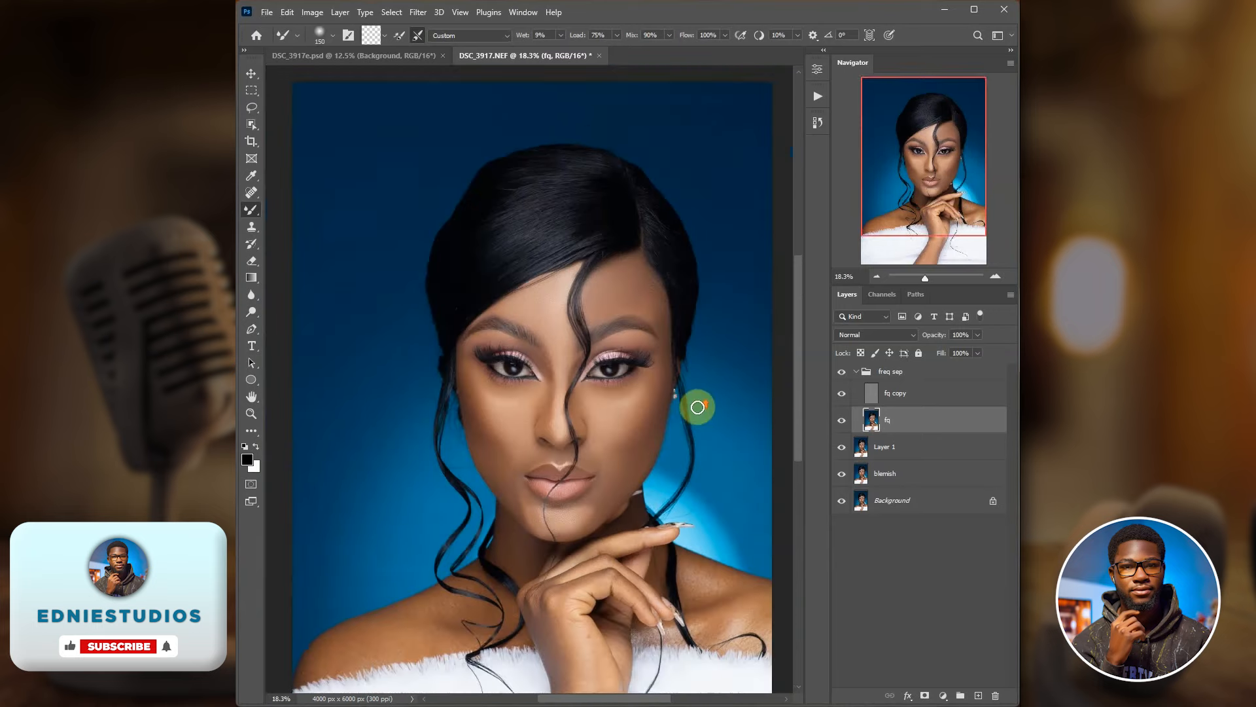
alt+click(842, 502)
alt+click(842, 503)
alt+click(842, 503)
alt+click(842, 502)
Step: Smooth the hand and wrist on the fq layer with the Mixer Brush at 150 px and 250 px
scroll(502, 395, up, 2)
scroll(502, 395, up, 3)
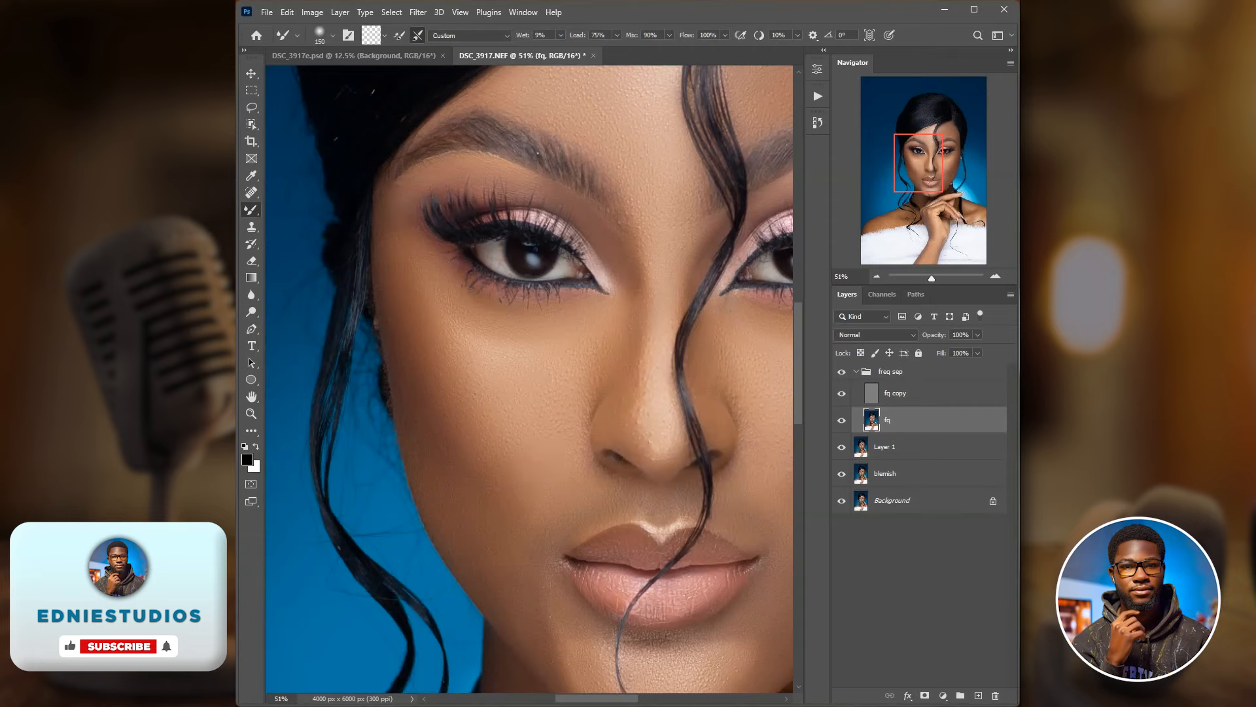
scroll(563, 454, down, 5)
scroll(635, 466, up, 5)
drag(656, 651, 662, 440)
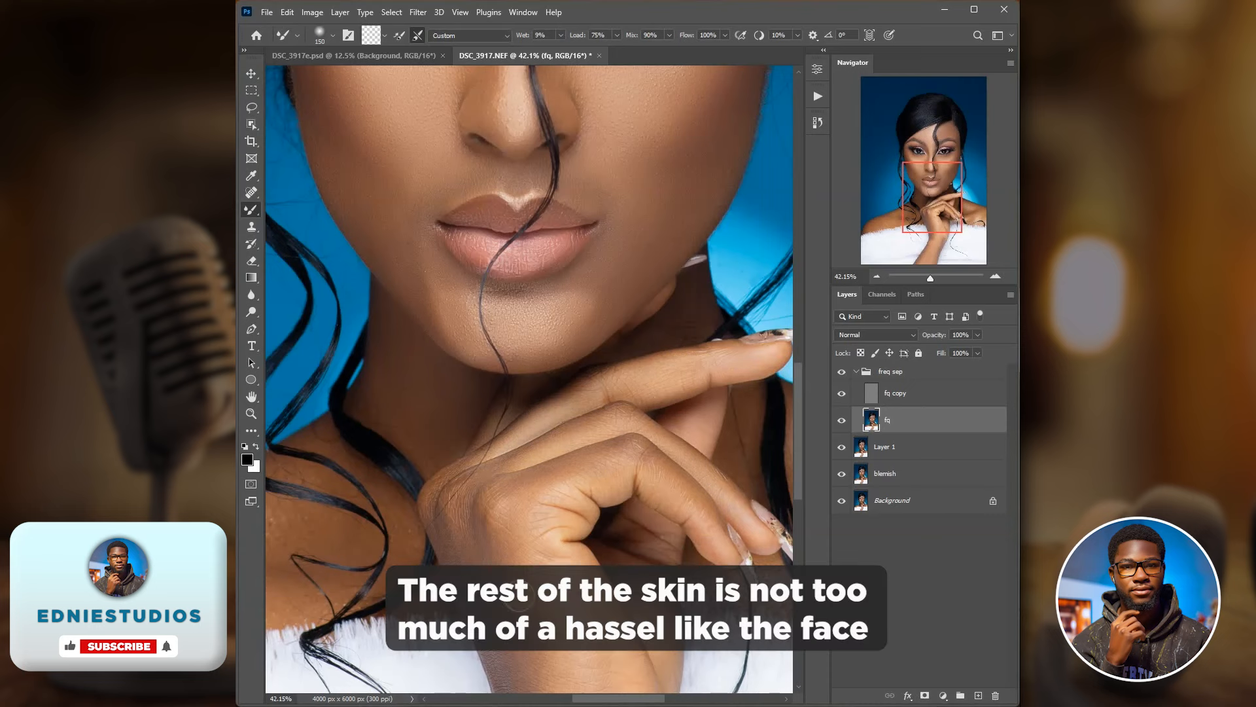
drag(799, 437, 808, 507)
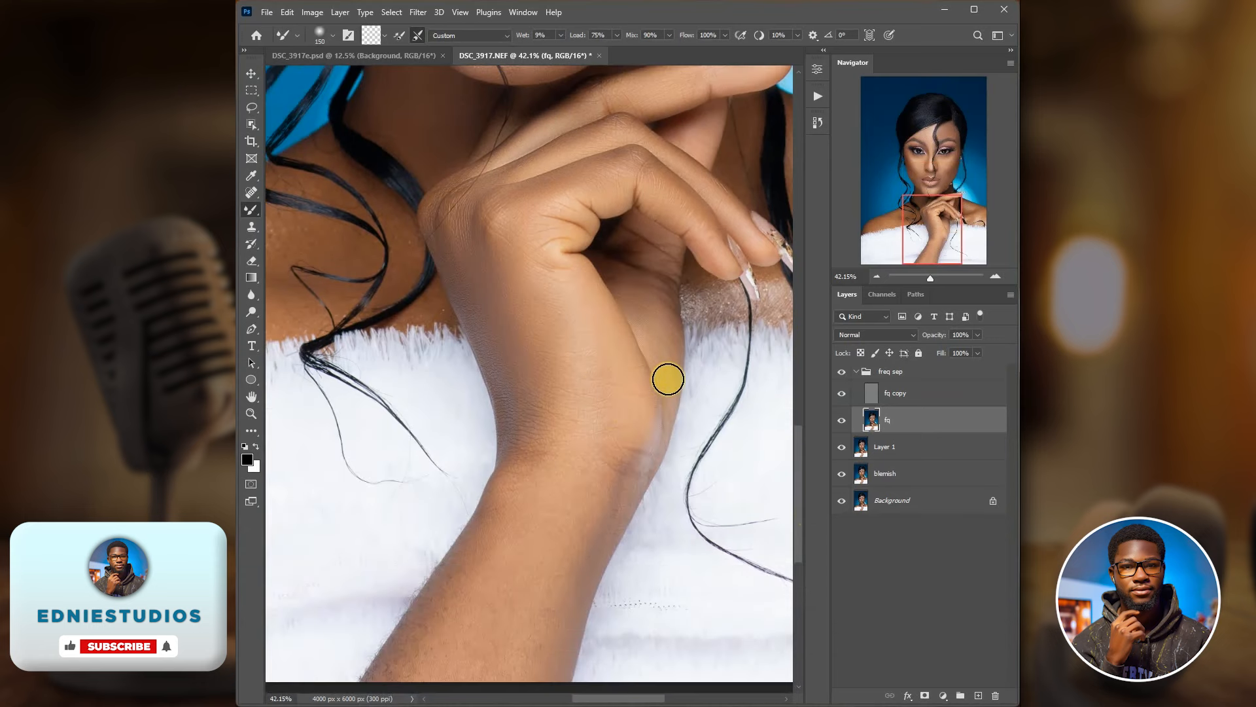
key(bracketright)
key(bracketright)
key(bracketright)
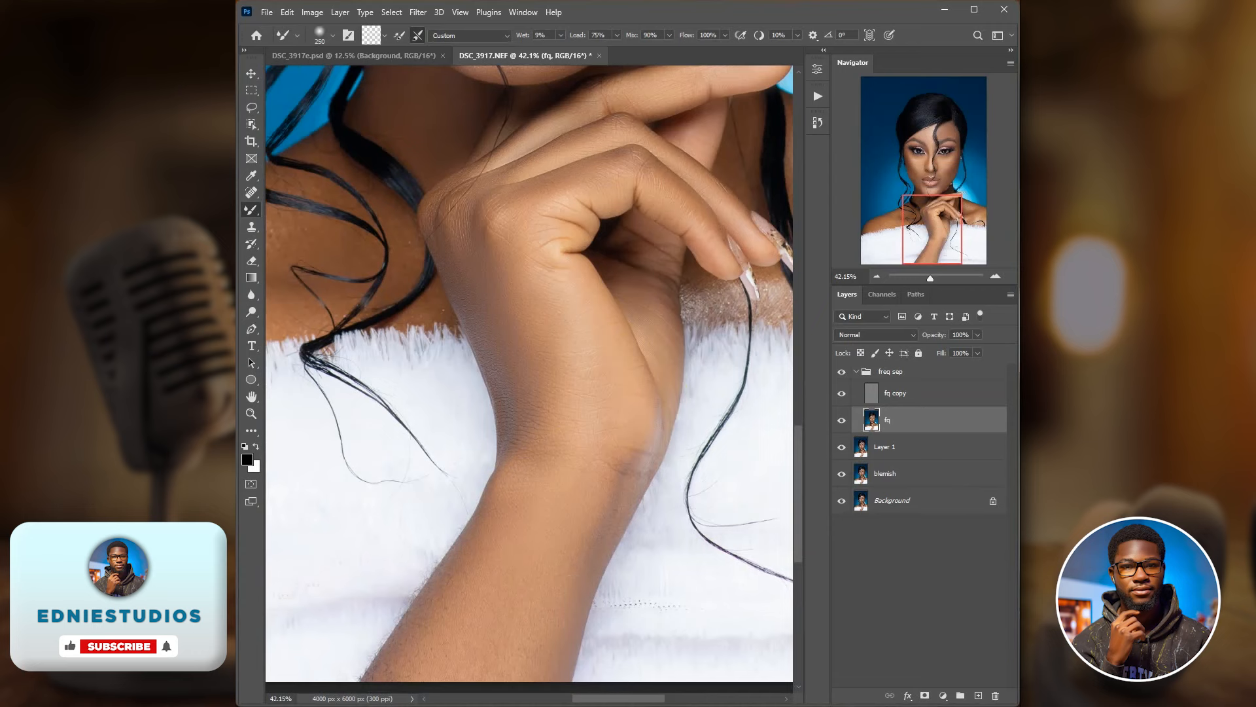
Step: Blend the bare shoulder at 250 px and the skin between the hair strands above the fur wrap at 100 px
drag(798, 529, 798, 473)
drag(592, 698, 524, 694)
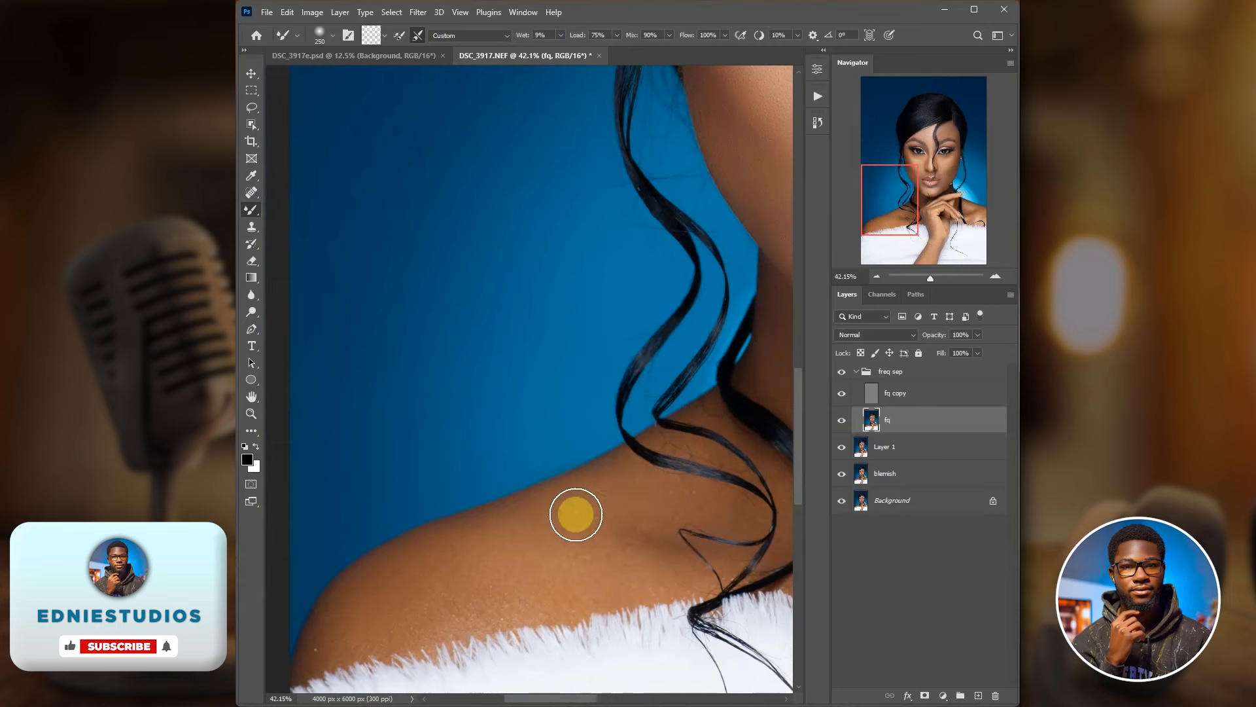
drag(518, 698, 569, 698)
key(bracketleft)
key(bracketleft)
key(bracketleft)
key(bracketleft)
key(bracketleft)
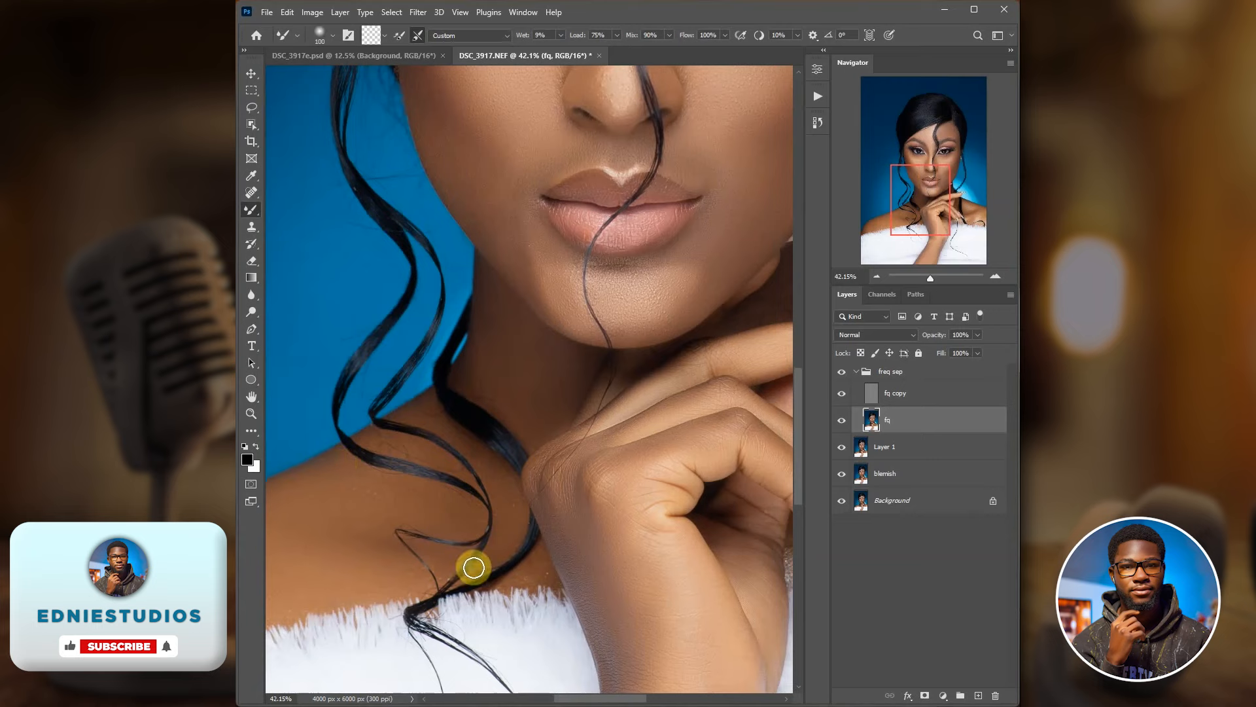
Step: Blend the opposite shoulder and upper chest with the Mixer Brush at 200 px
drag(571, 698, 649, 698)
key(bracketright)
key(bracketright)
key(bracketright)
key(bracketright)
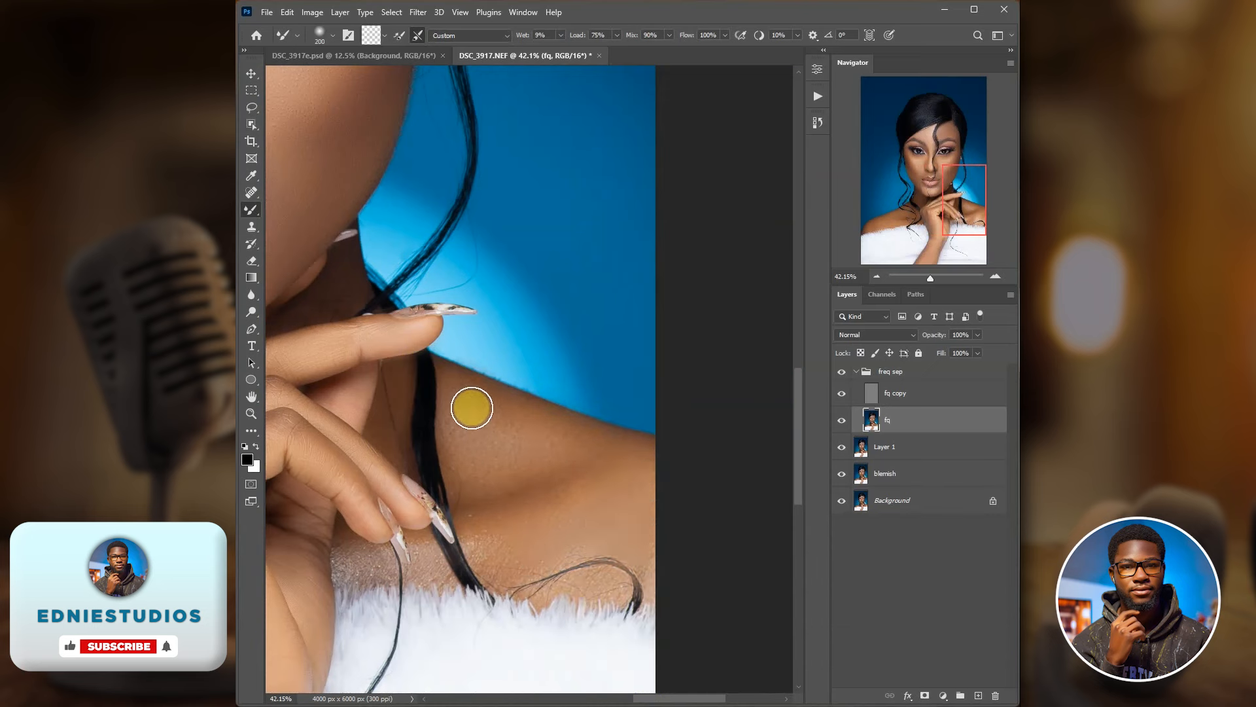
Step: Even out the remaining skin tones across the whole portrait with the Mixer Brush enlarged to 300 px
key(ctrl+0)
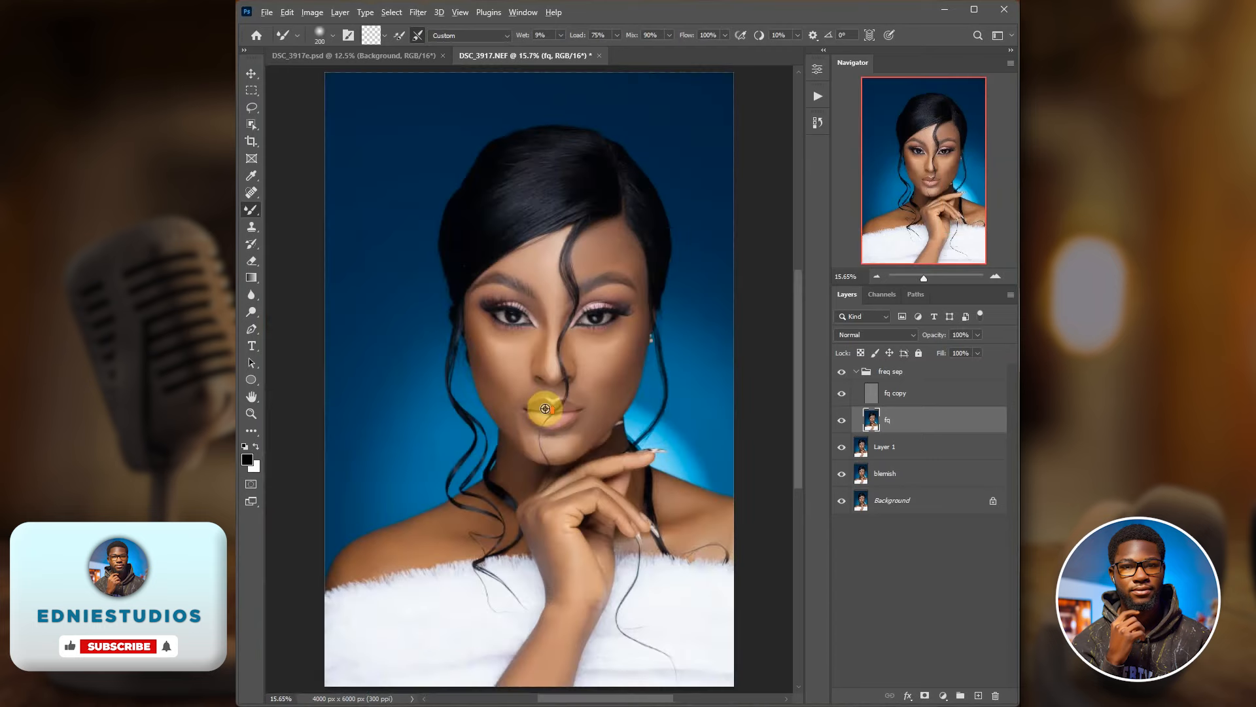
scroll(545, 408, up, 3)
scroll(543, 399, down, 4)
scroll(544, 397, up, 4)
key(bracketright)
key(bracketright)
key(bracketright)
key(bracketright)
key(bracketleft)
key(bracketleft)
key(bracketleft)
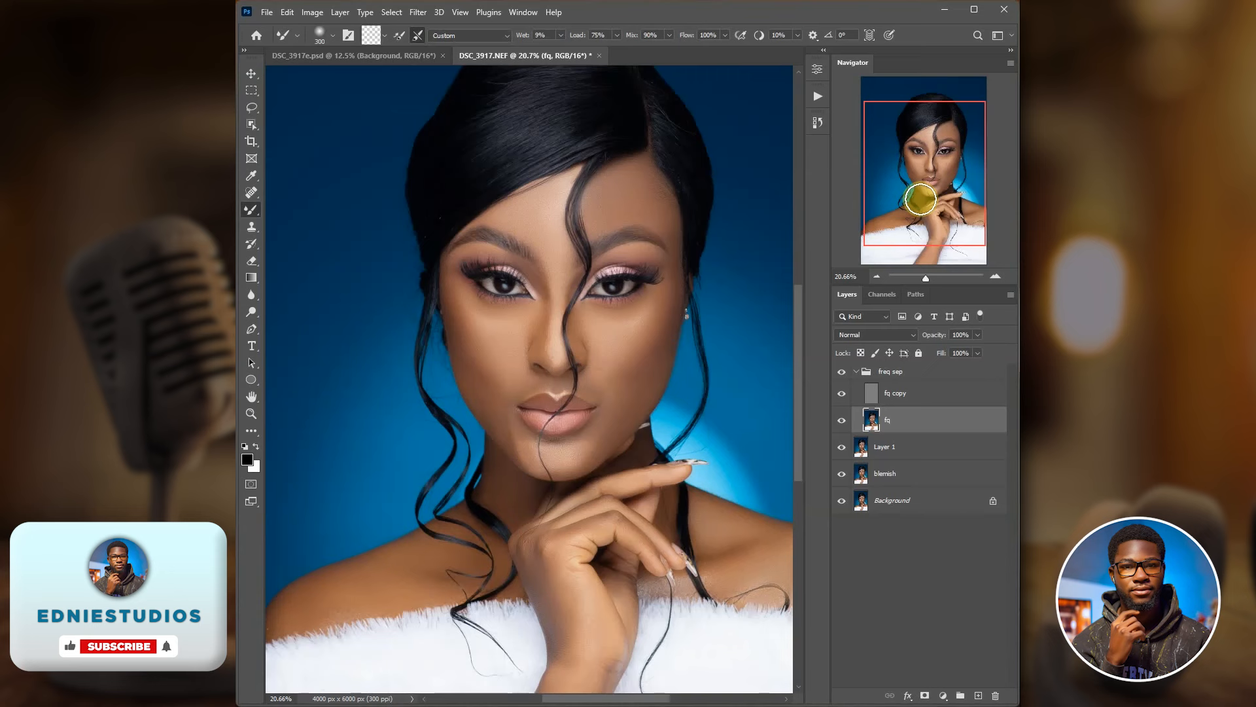
Step: Toggle between the finished skin retouch and the original Background layer to judge the difference
alt+click(843, 503)
alt+click(843, 503)
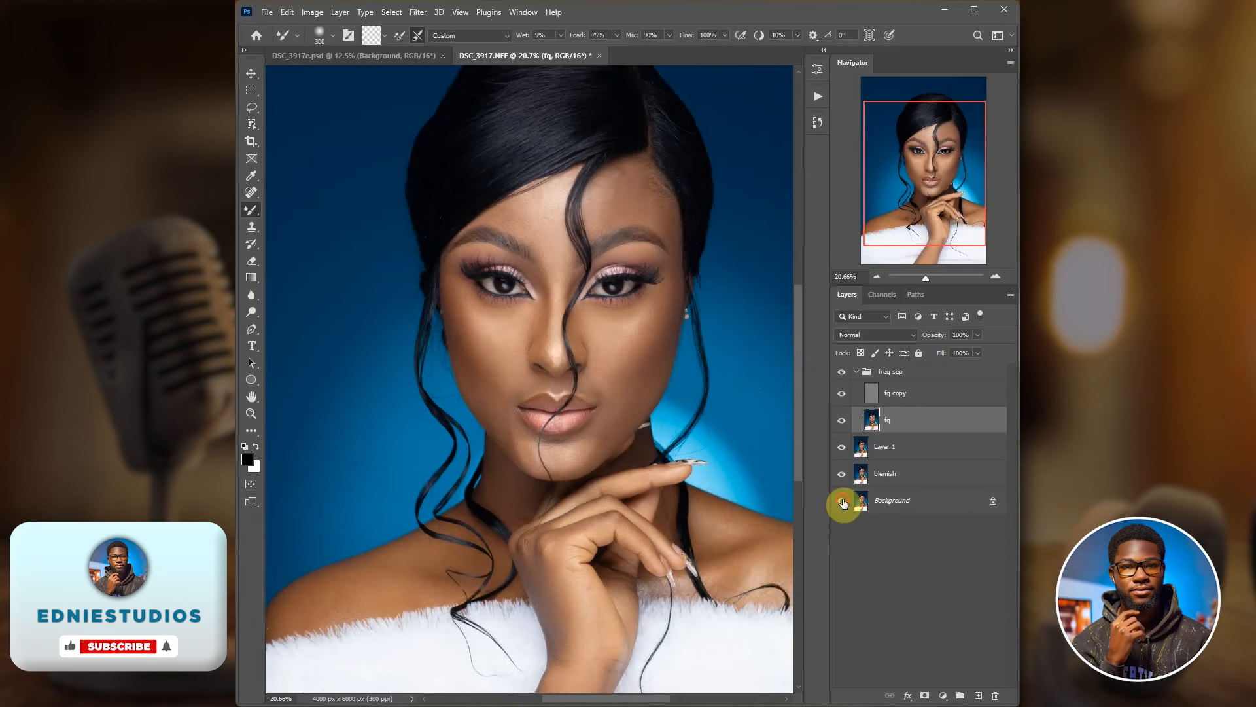
alt+click(844, 503)
alt+click(843, 504)
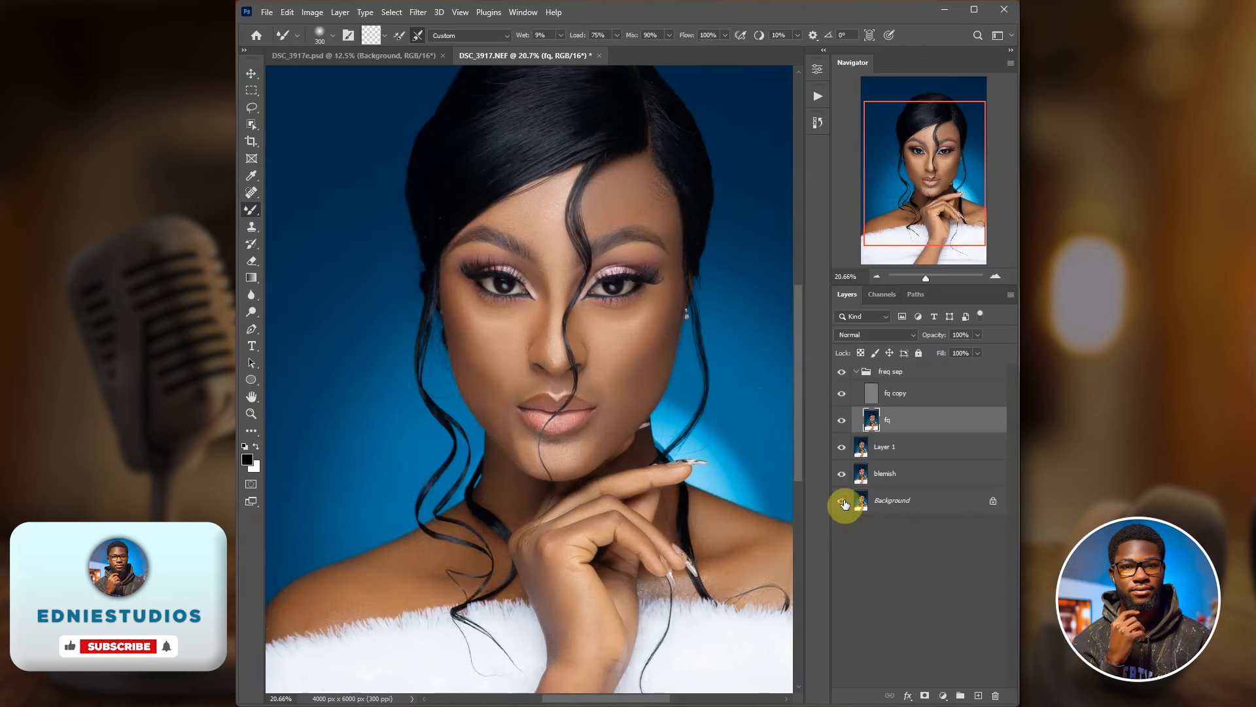
alt+click(843, 503)
alt+click(843, 503)
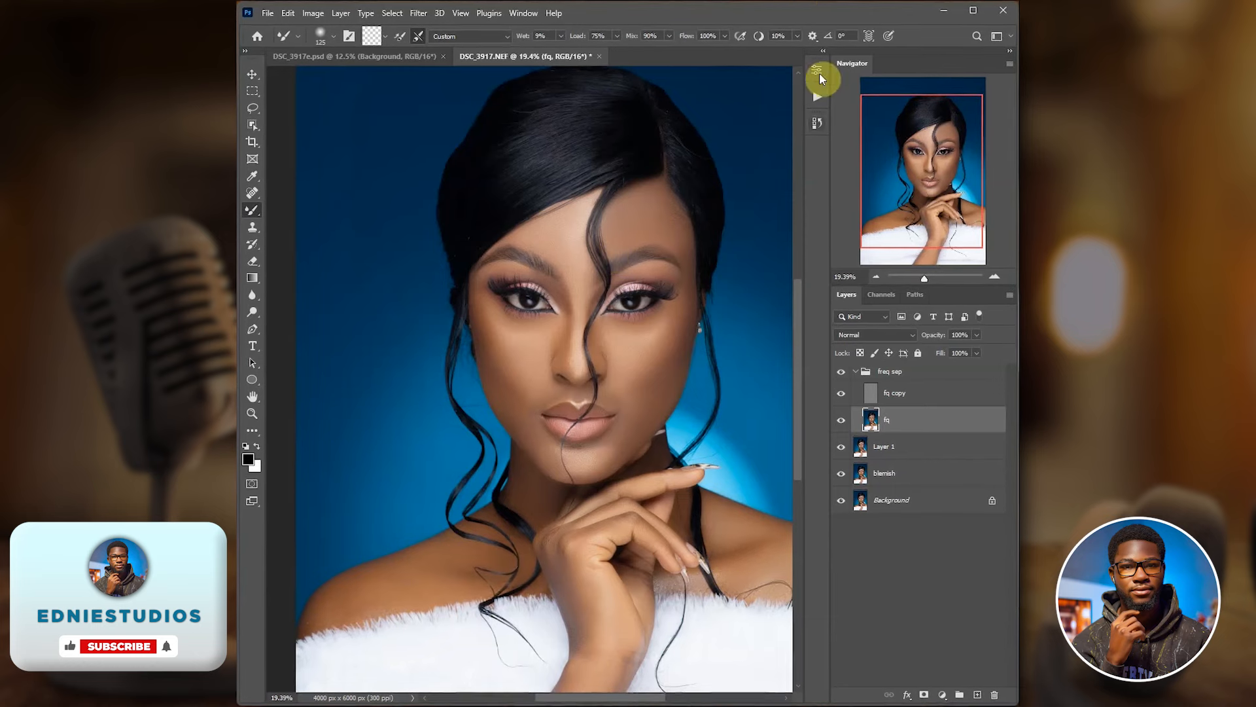
Step: Run the eye retouch action from the Edniestudios retouching action set
click(817, 98)
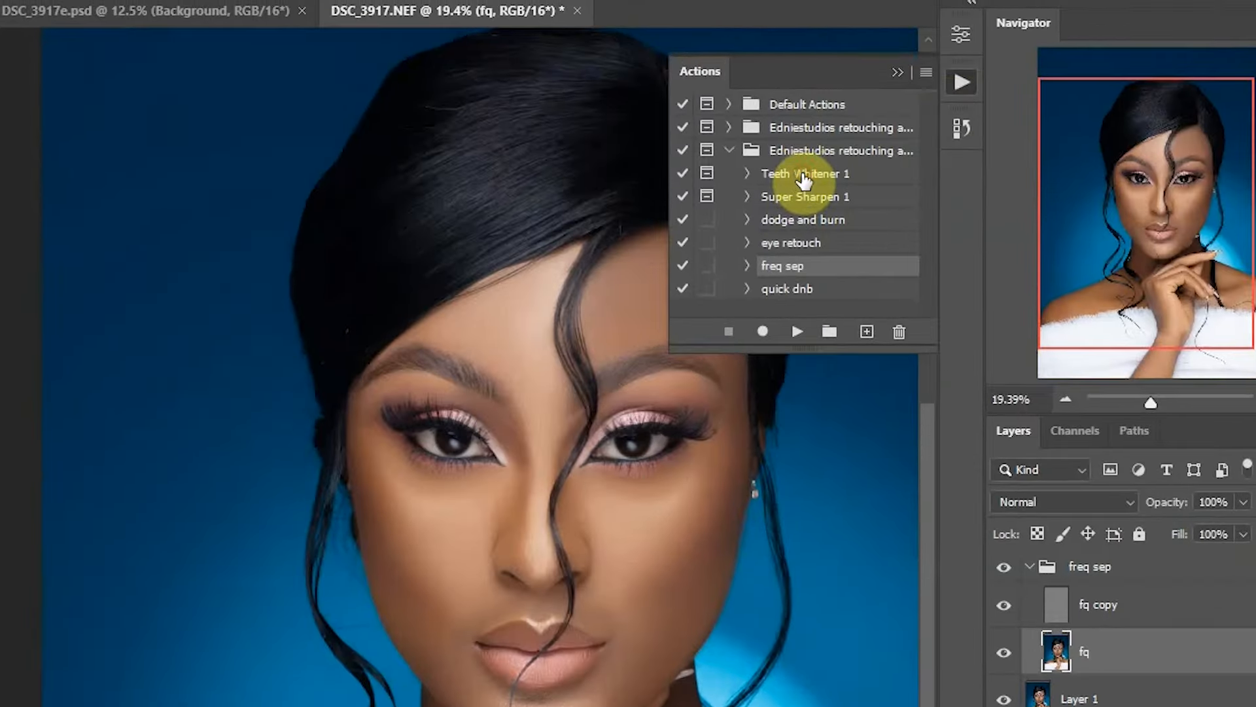
click(804, 177)
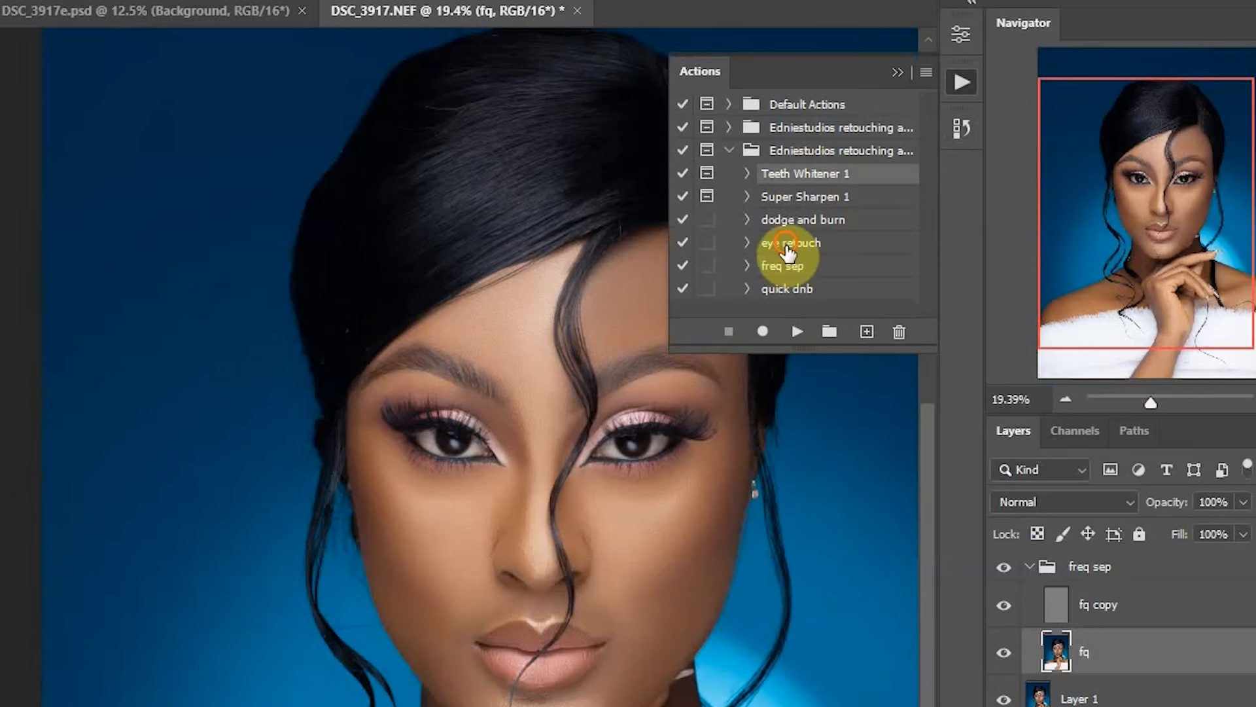
click(790, 245)
click(796, 332)
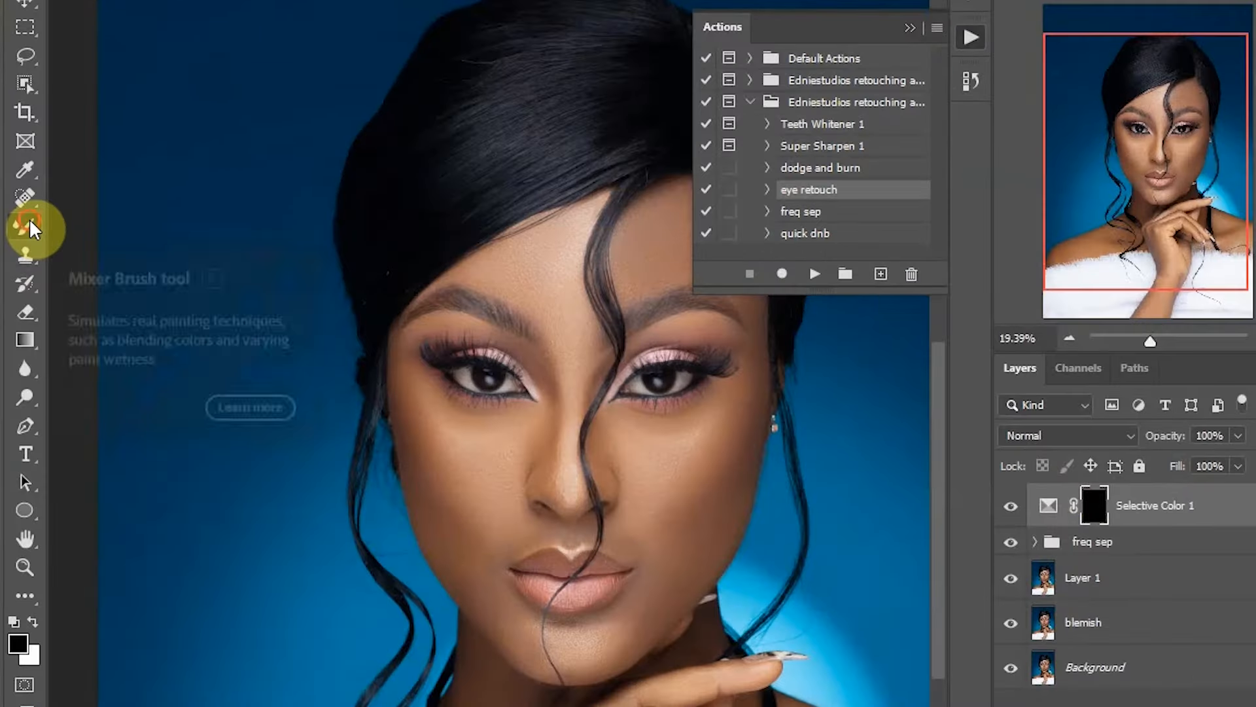
Step: Switch from the Mixer Brush to the regular Brush tool and set its opacity to 51%
right_click(112, 244)
click(108, 234)
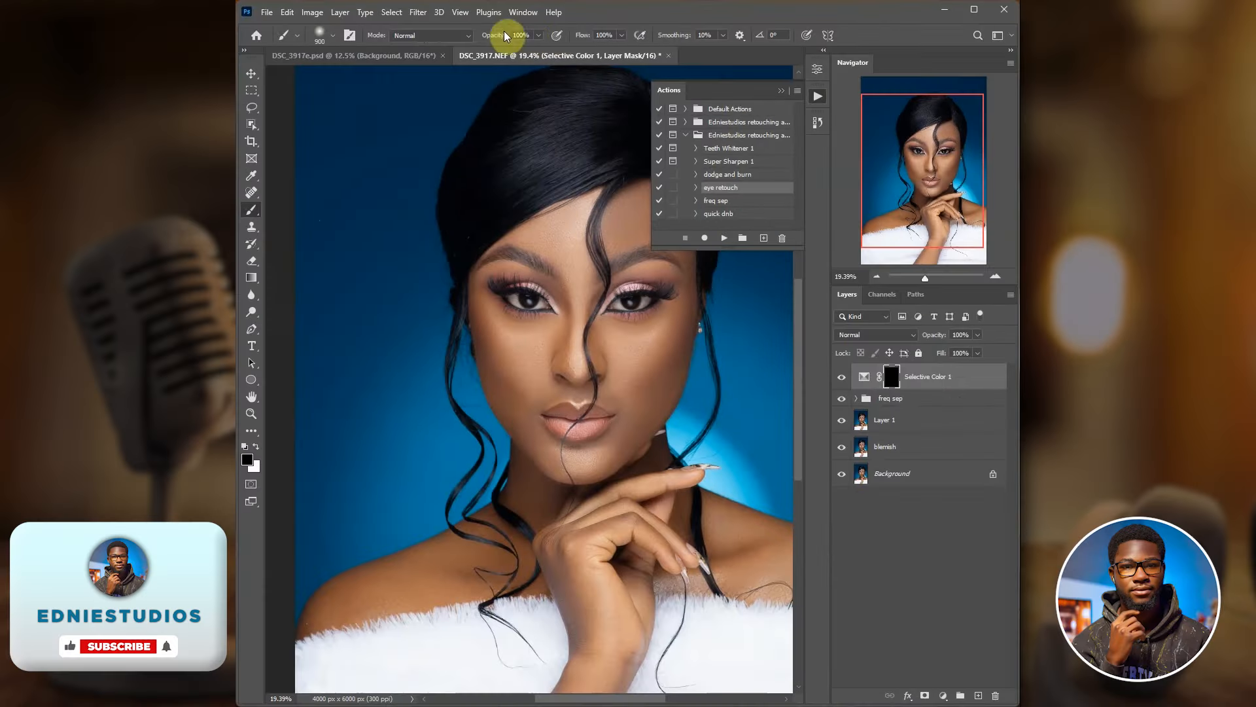
drag(538, 35, 510, 55)
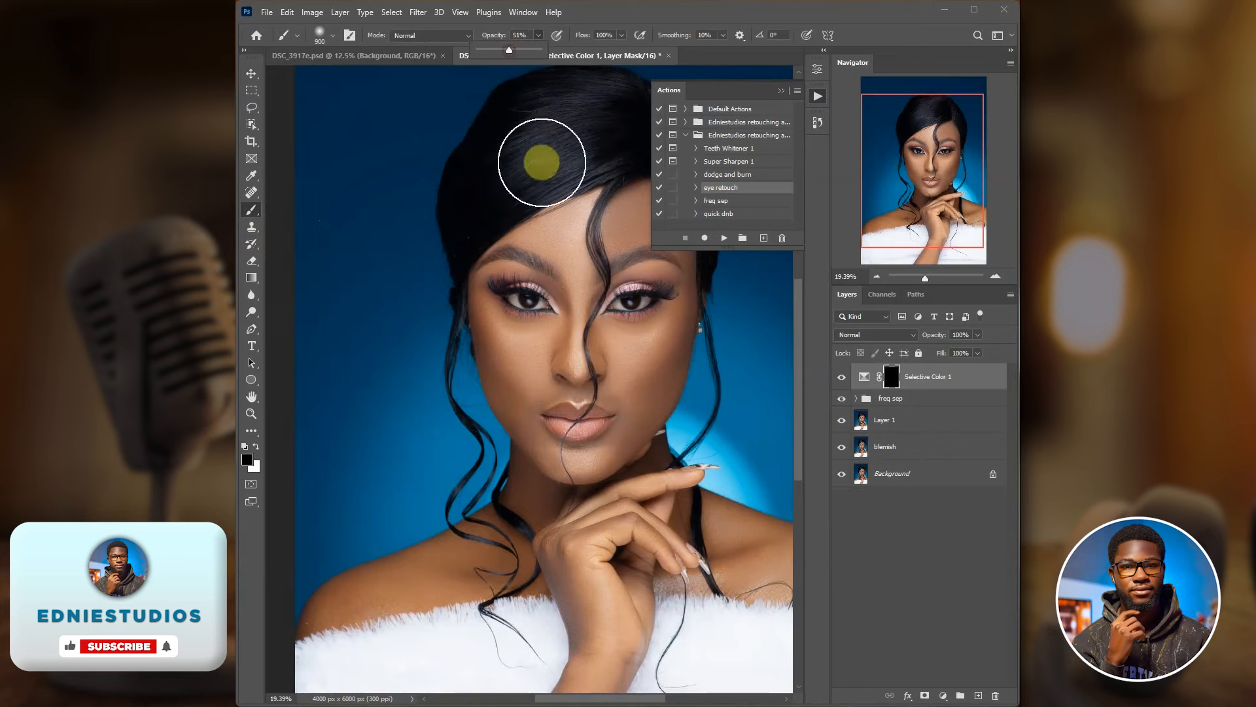
Step: Reduce the brush to 50 px and dab the white of the eye on the Selective Color 1 mask
scroll(567, 290, up, 4)
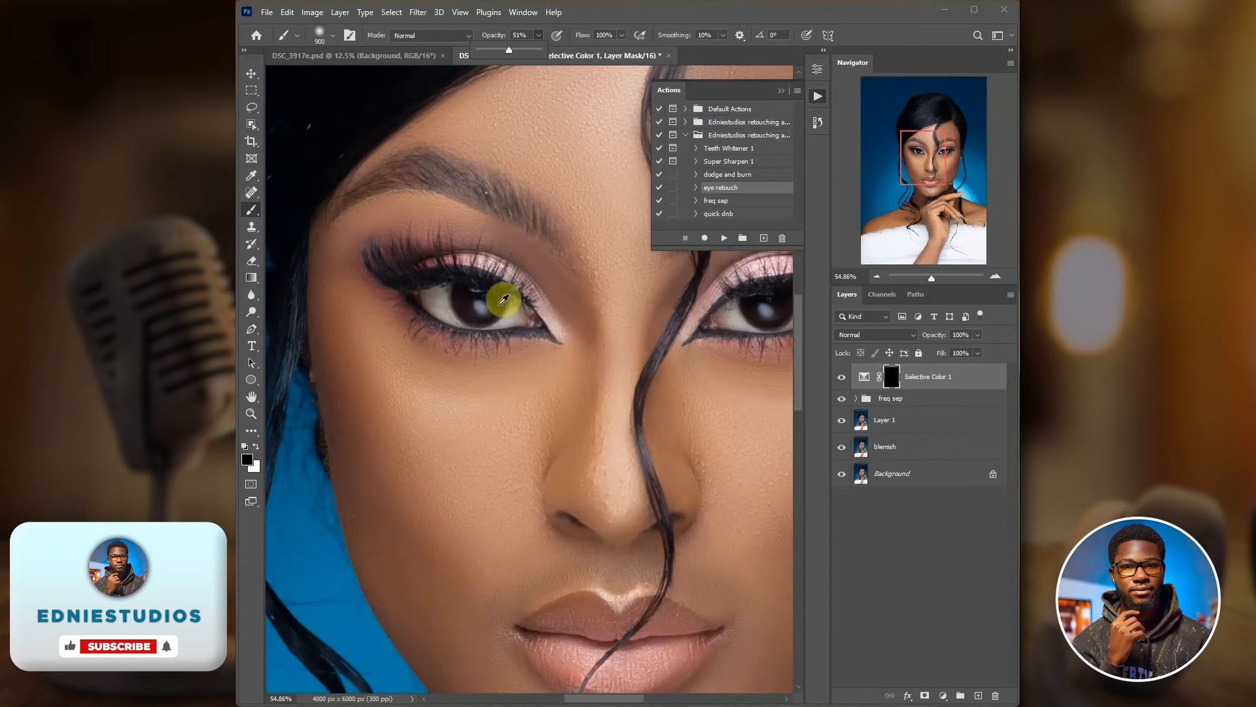
scroll(484, 300, up, 2)
click(495, 301)
key(bracketleft)
key(bracketleft)
key(bracketleft)
key(bracketleft)
key(bracketleft)
key(bracketleft)
key(bracketleft)
key(bracketleft)
key(bracketleft)
key(bracketleft)
key(bracketleft)
key(bracketleft)
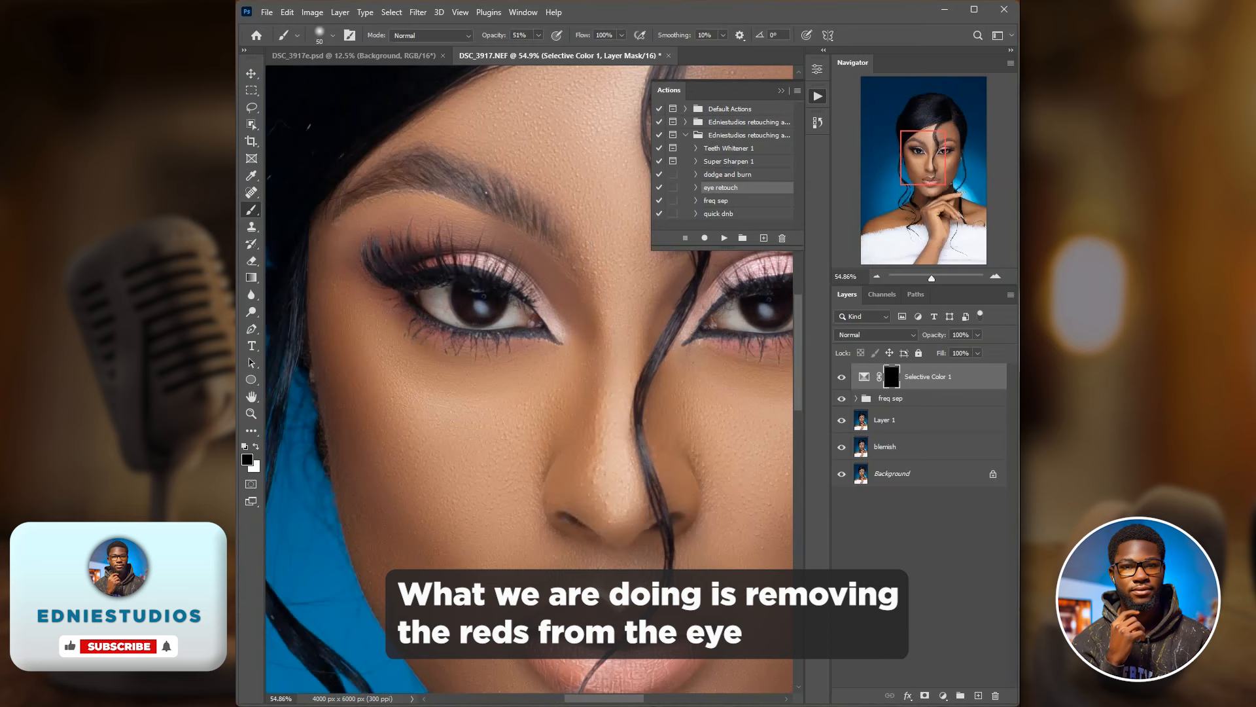
click(438, 299)
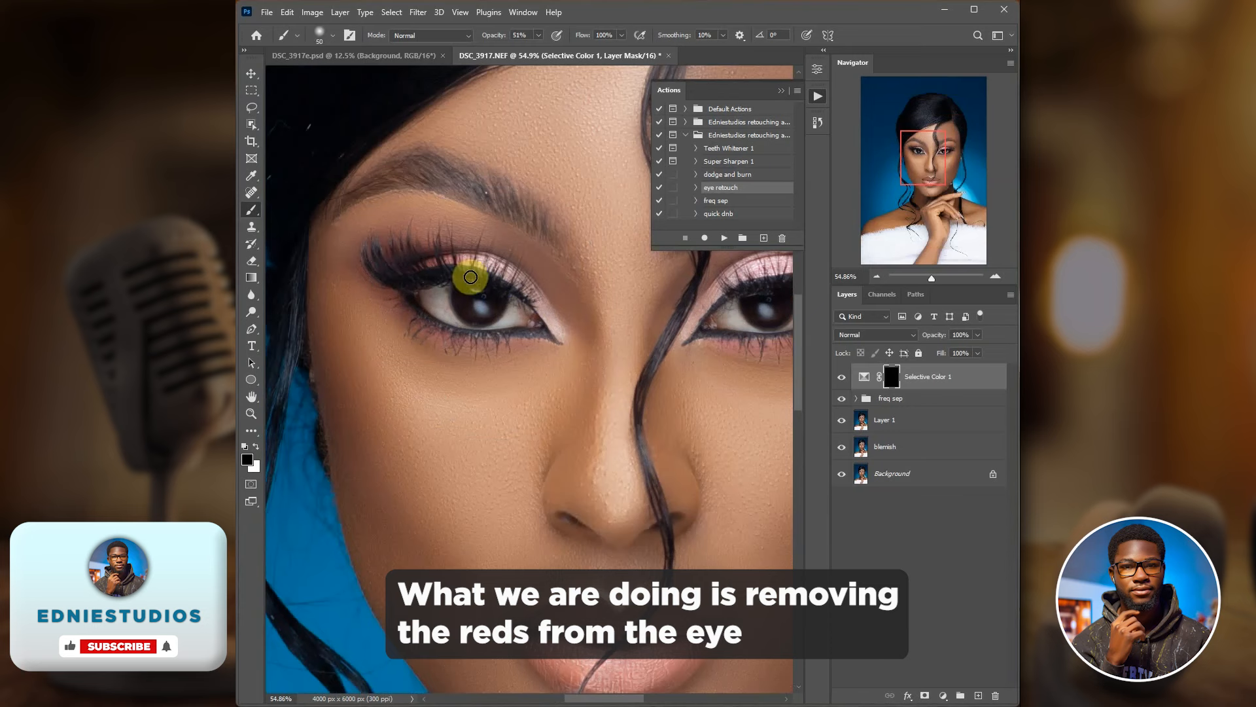
Step: Paint white at 100% opacity over the white of the eye on the Selective Color 1 mask and check the effect
key(x)
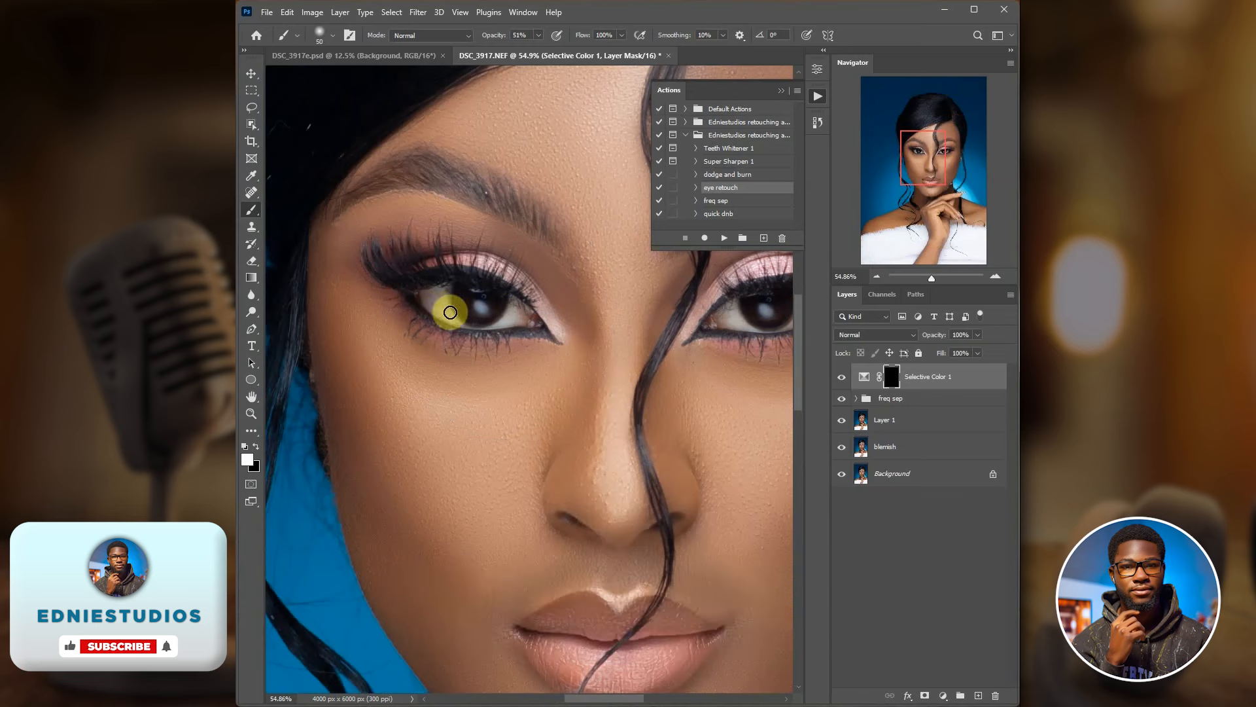
click(538, 34)
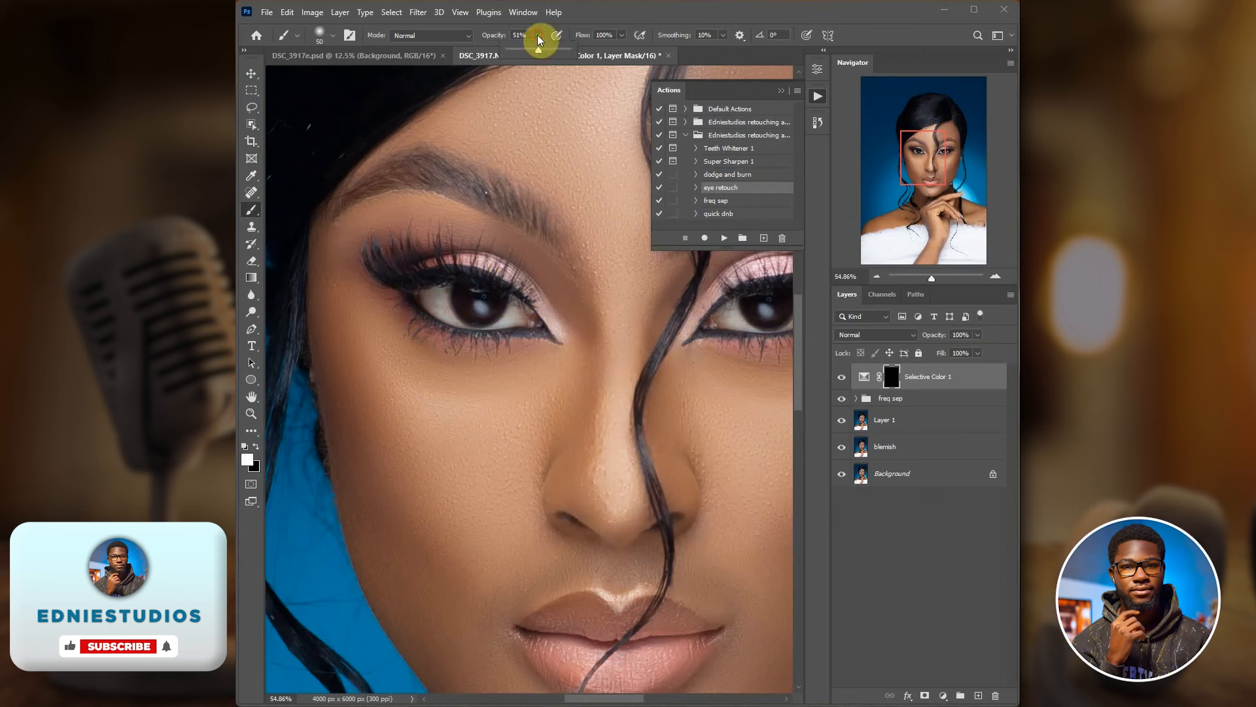
drag(537, 50, 612, 55)
mouse_move(413, 288)
mouse_down()
mouse_move(446, 315)
mouse_move(437, 293)
mouse_move(438, 306)
mouse_move(486, 326)
mouse_move(524, 316)
mouse_move(515, 323)
mouse_move(517, 304)
mouse_move(507, 322)
mouse_move(445, 307)
mouse_up()
click(842, 377)
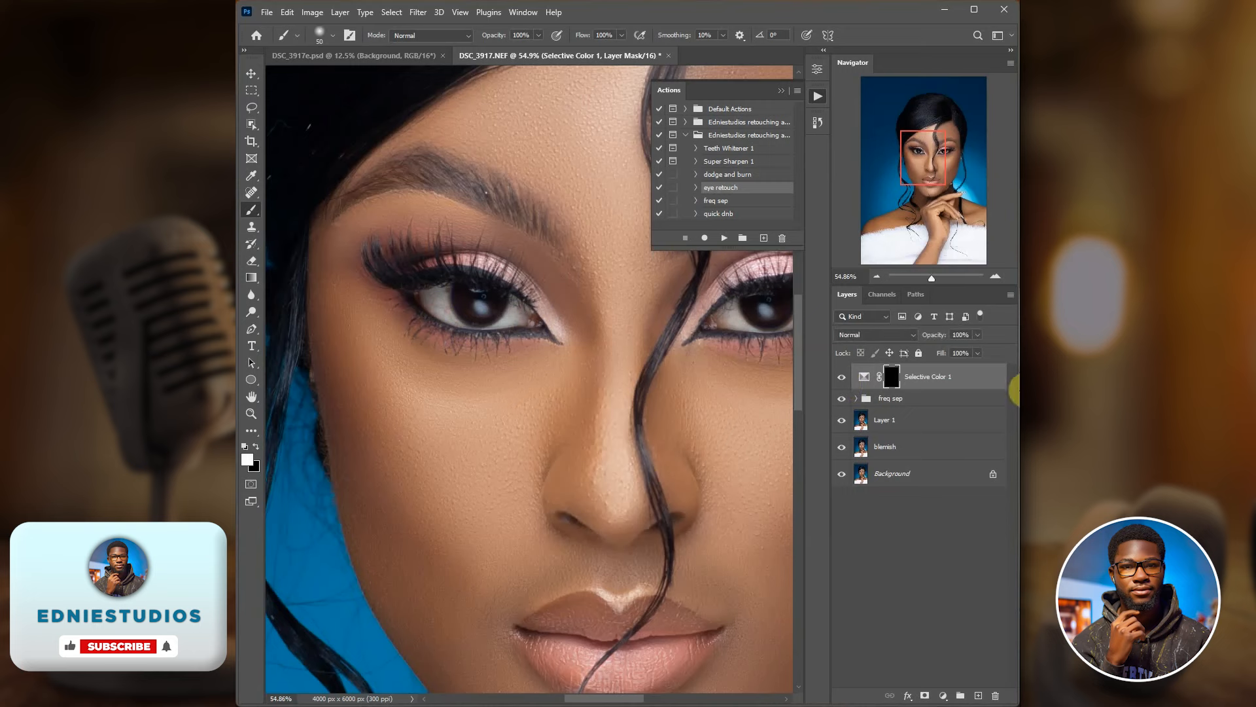
Step: Paint white over the white of the other eye on the Selective Color 1 mask
mouse_move(727, 320)
mouse_down()
mouse_move(729, 305)
mouse_move(739, 315)
mouse_up()
drag(628, 699, 661, 698)
mouse_move(641, 305)
mouse_down()
mouse_move(619, 323)
mouse_move(633, 295)
mouse_move(638, 312)
mouse_move(631, 299)
mouse_move(623, 320)
mouse_move(579, 326)
mouse_up()
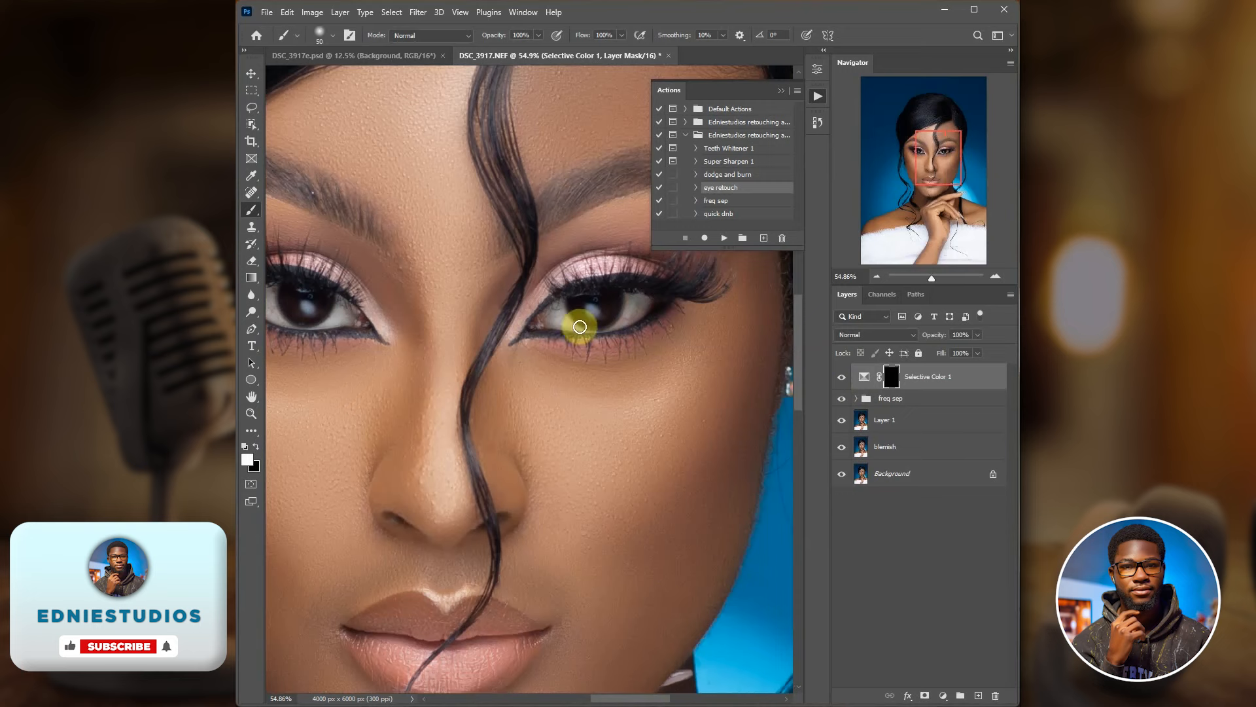
Step: Run the Teeth Whitener 1 action and dismiss its message
click(744, 149)
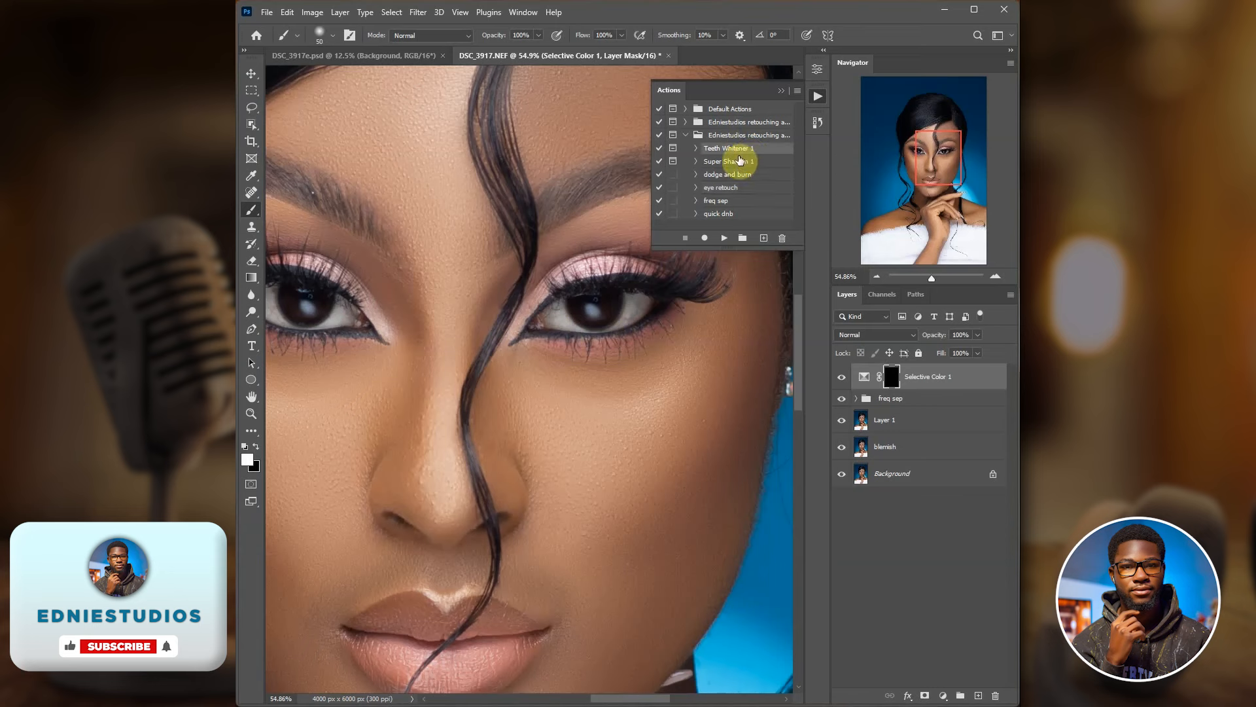
click(722, 240)
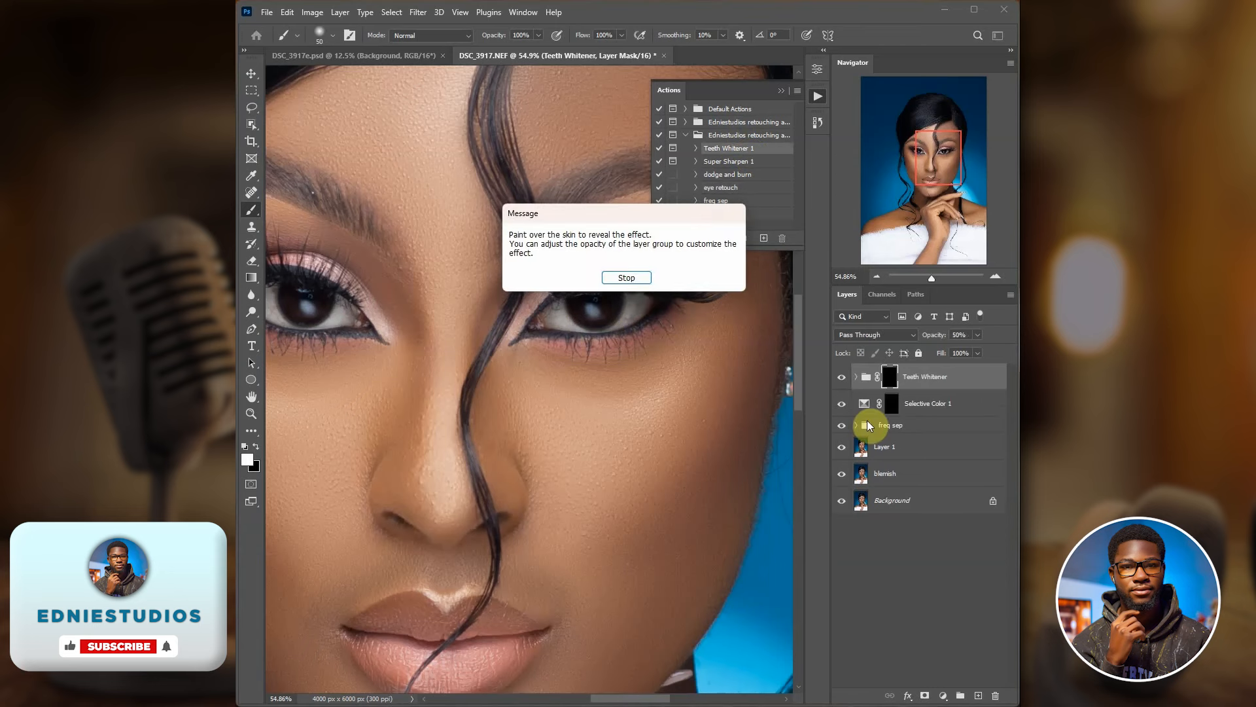
click(609, 277)
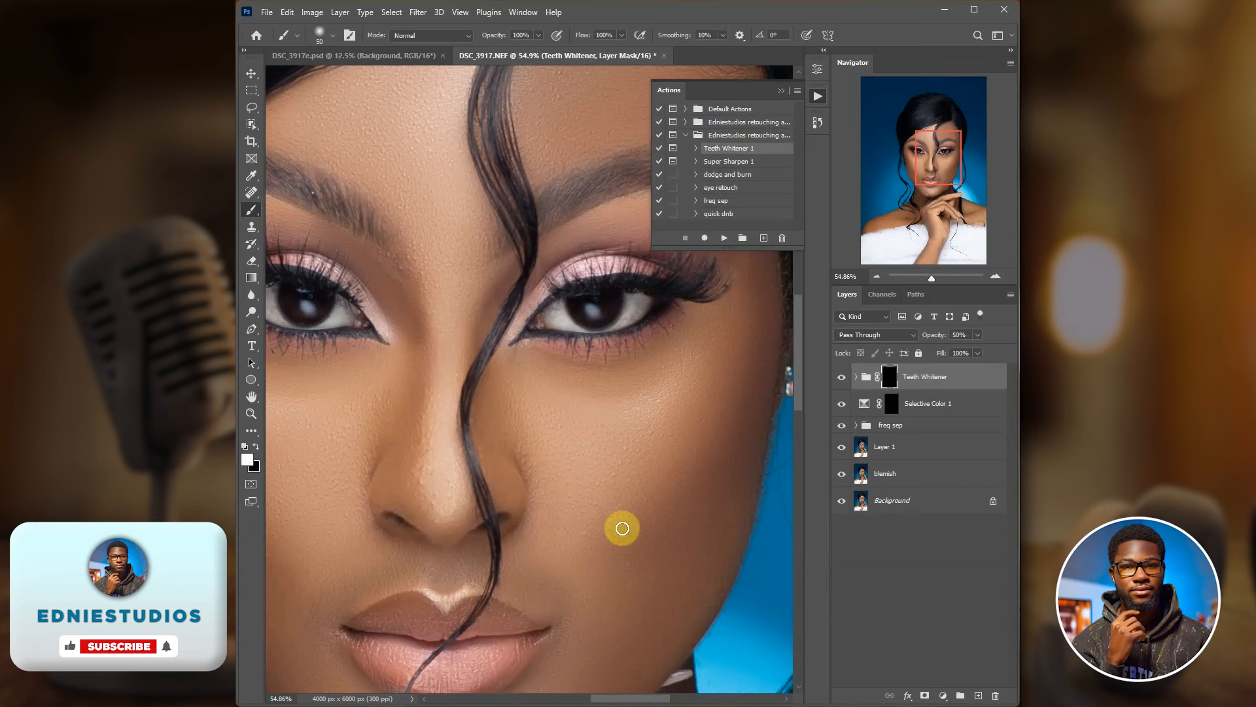
Step: Paint white over the white of the eye on the Teeth Whitener mask and set the group's opacity to 82%
scroll(700, 410, left, 4)
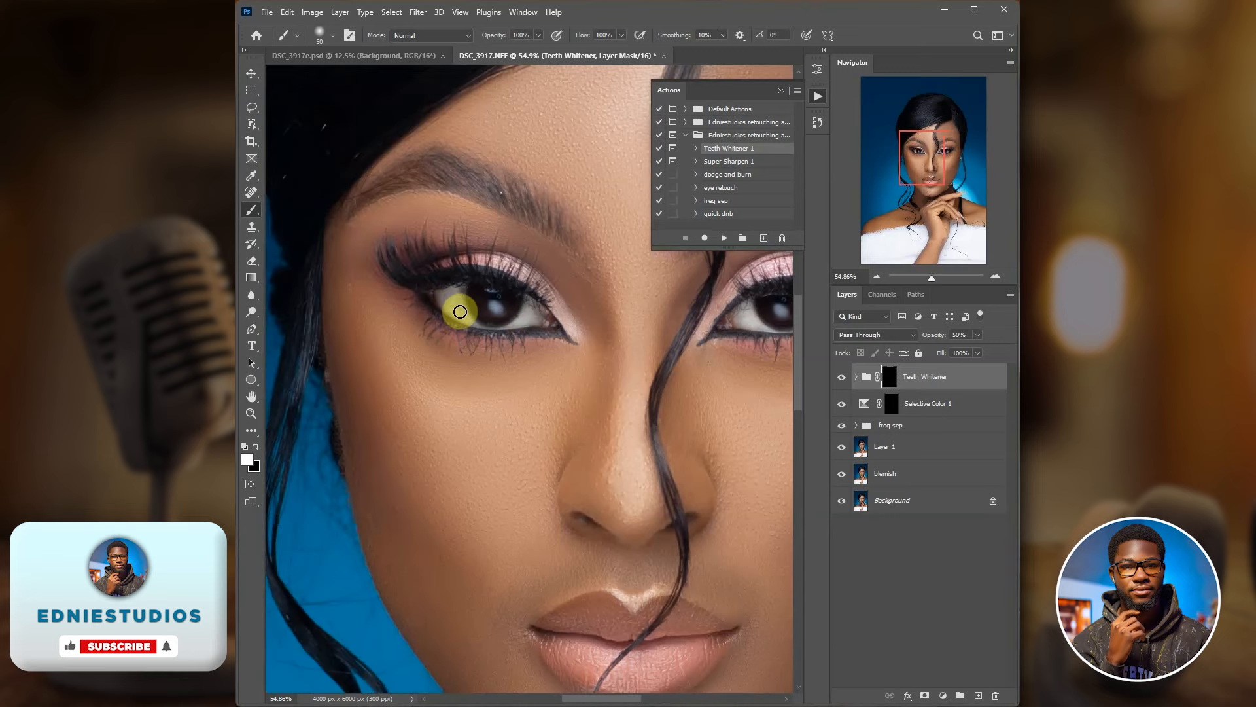
mouse_move(447, 296)
mouse_down()
mouse_move(494, 321)
mouse_move(531, 304)
mouse_move(530, 317)
mouse_move(530, 303)
mouse_move(531, 319)
mouse_move(443, 308)
mouse_move(454, 283)
mouse_move(447, 302)
mouse_up()
scroll(600, 348, down, 5)
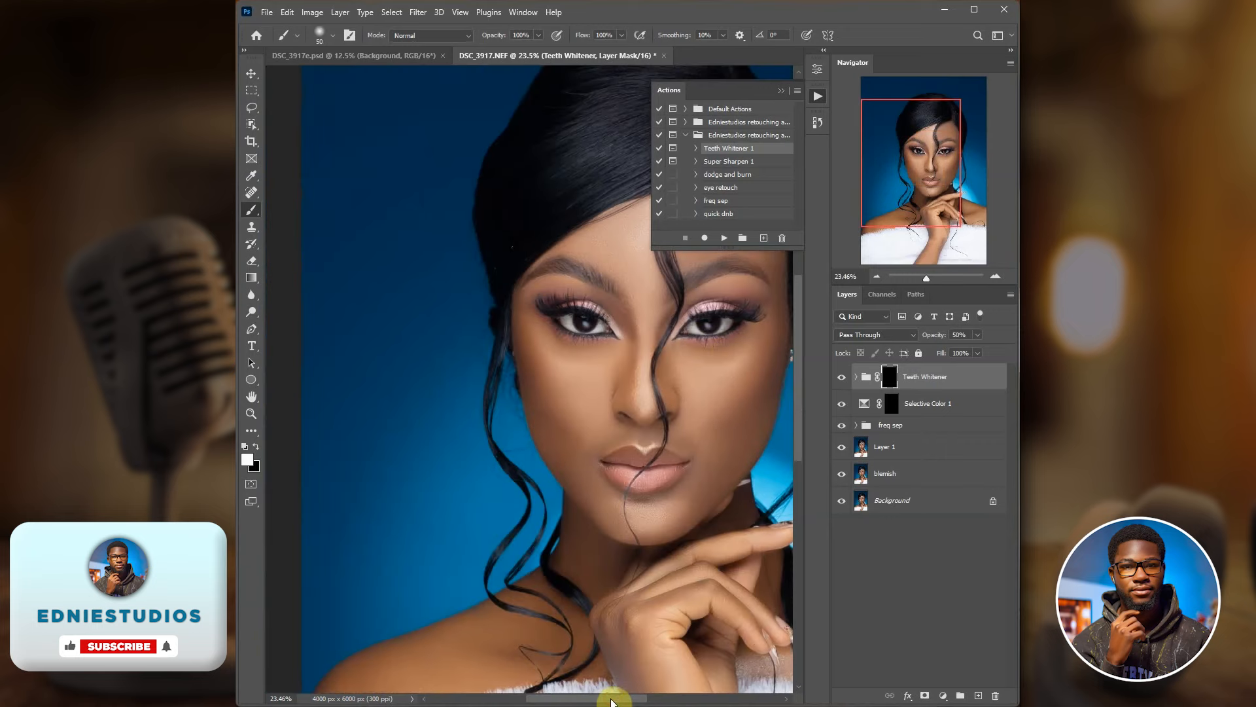
drag(630, 702, 647, 702)
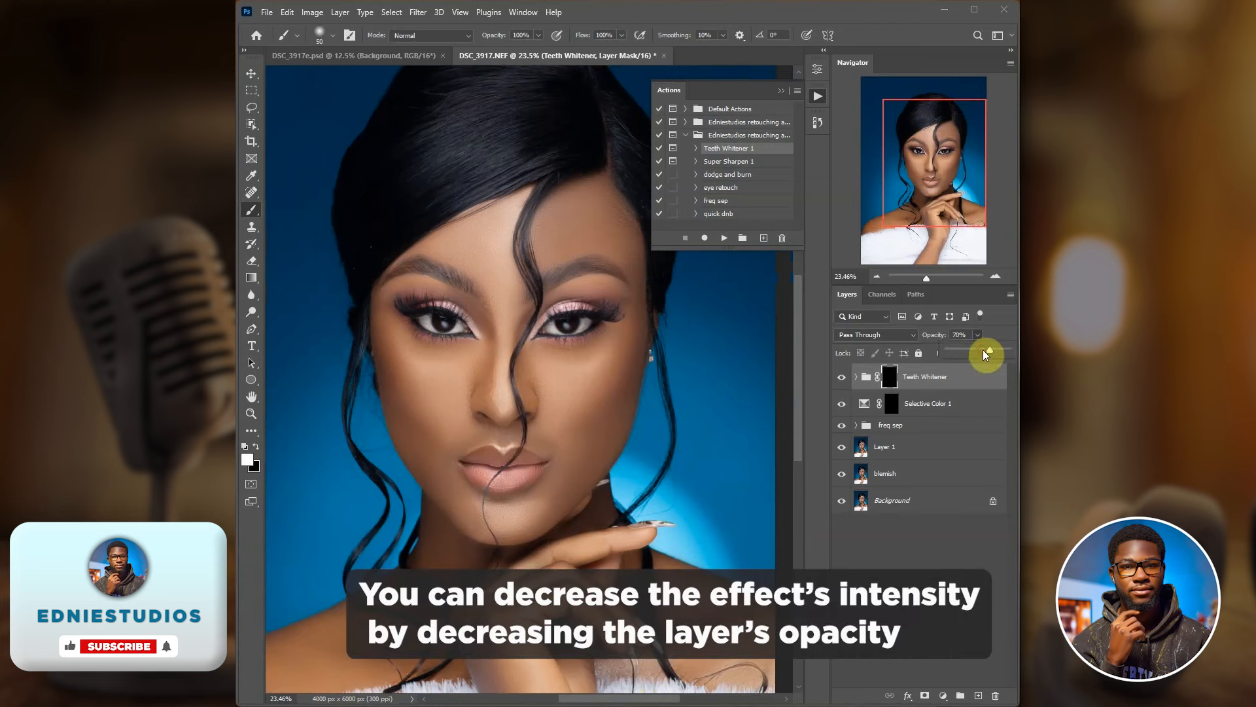
drag(1002, 351, 1007, 350)
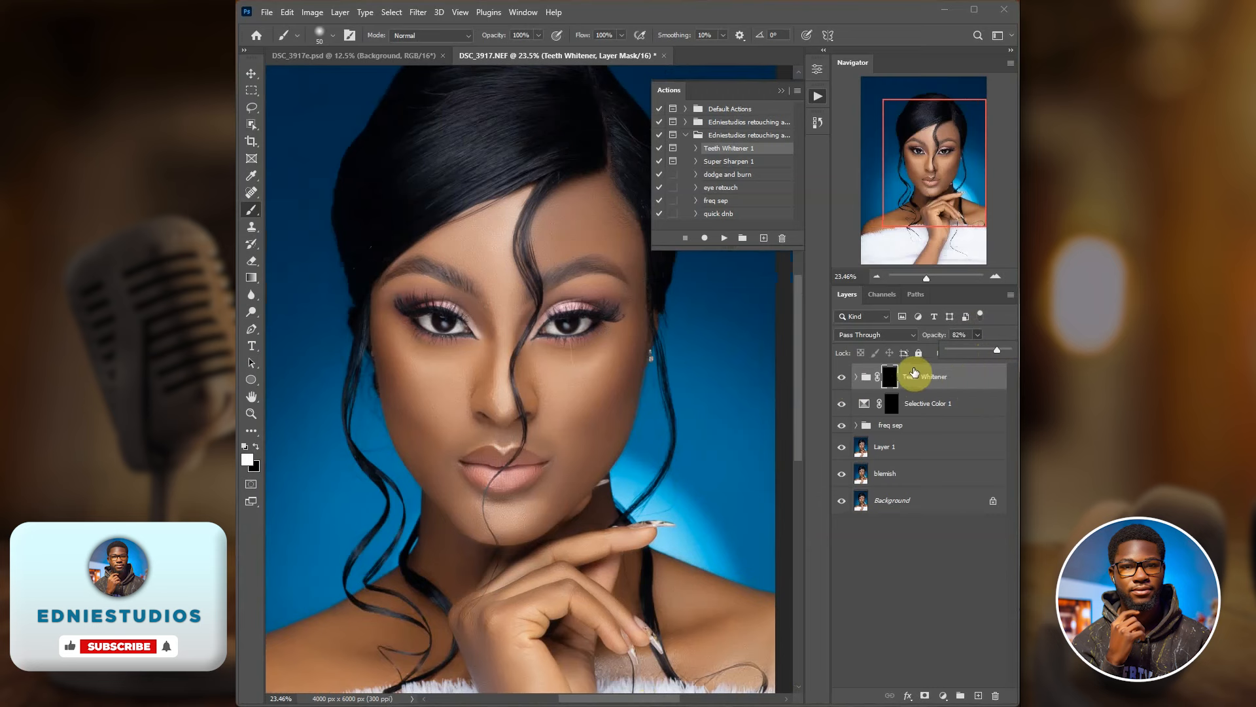
Step: Group the Teeth Whitener and Selective Color 1 layers and name the group eye retouch
shift+click(956, 401)
key(ctrl+g)
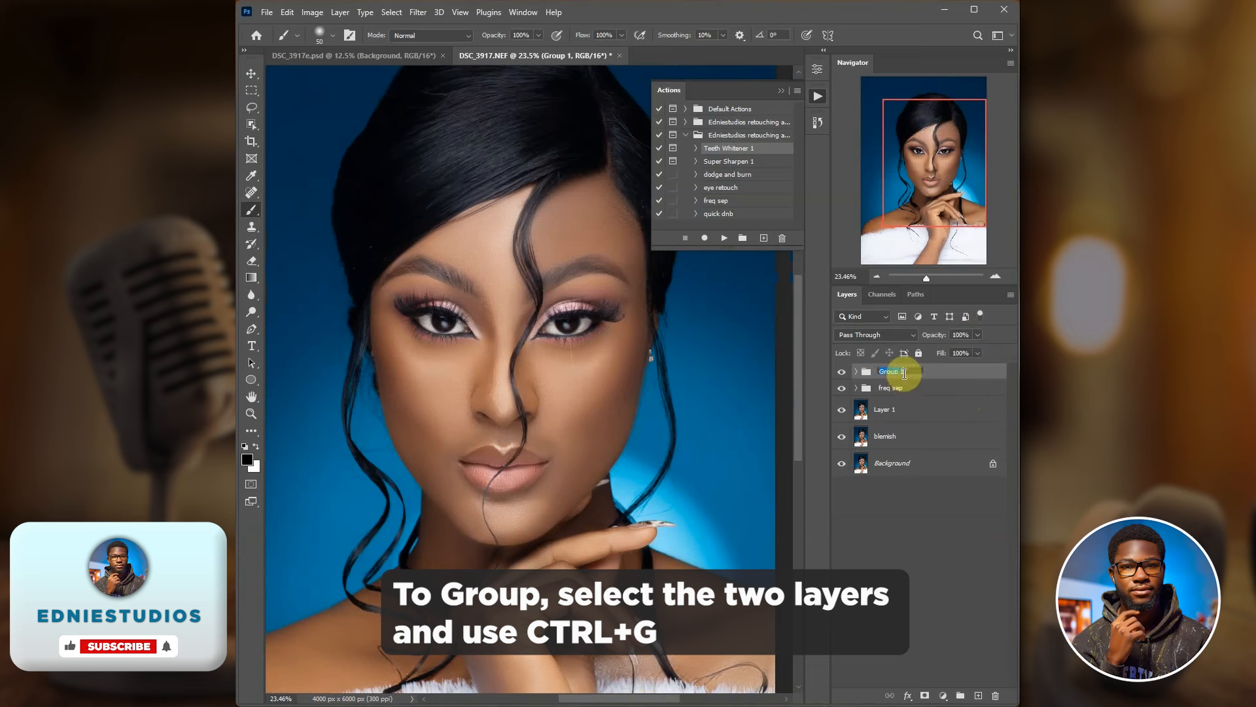
text(eye retouch)
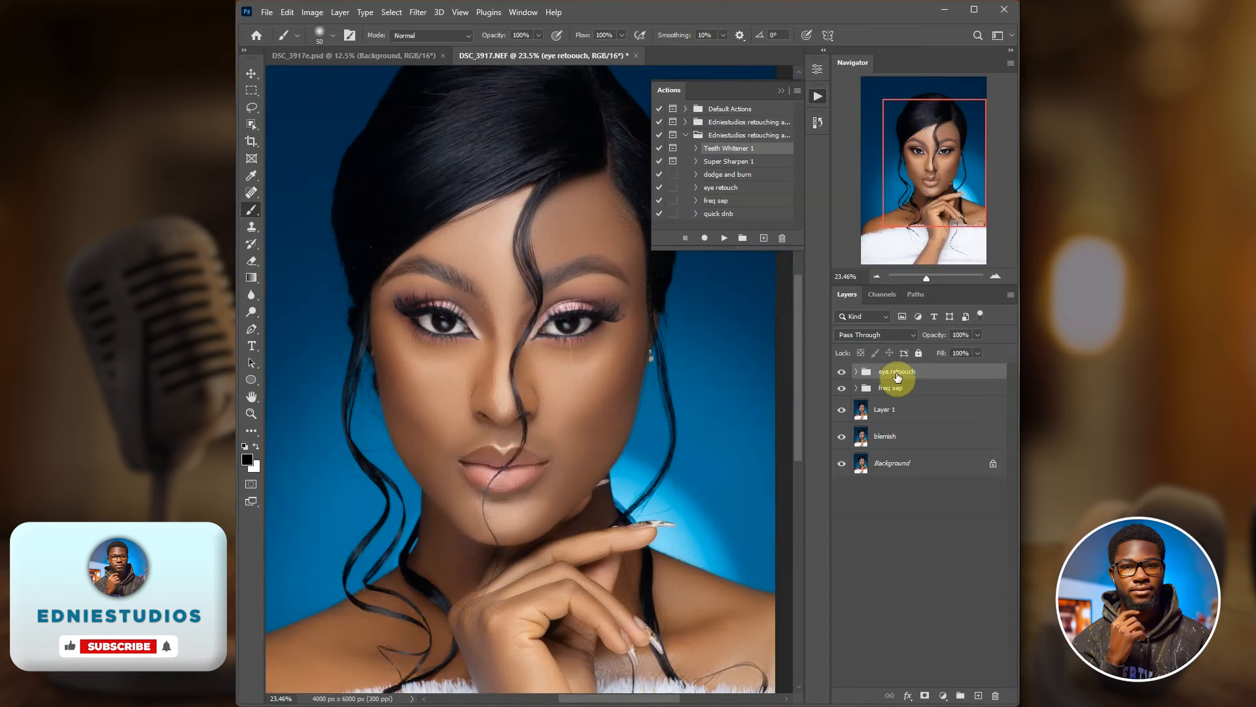
Step: In the eye retouch group, set the Reds of Selective Color 1 to Magenta +28% and Yellow -86%
click(857, 373)
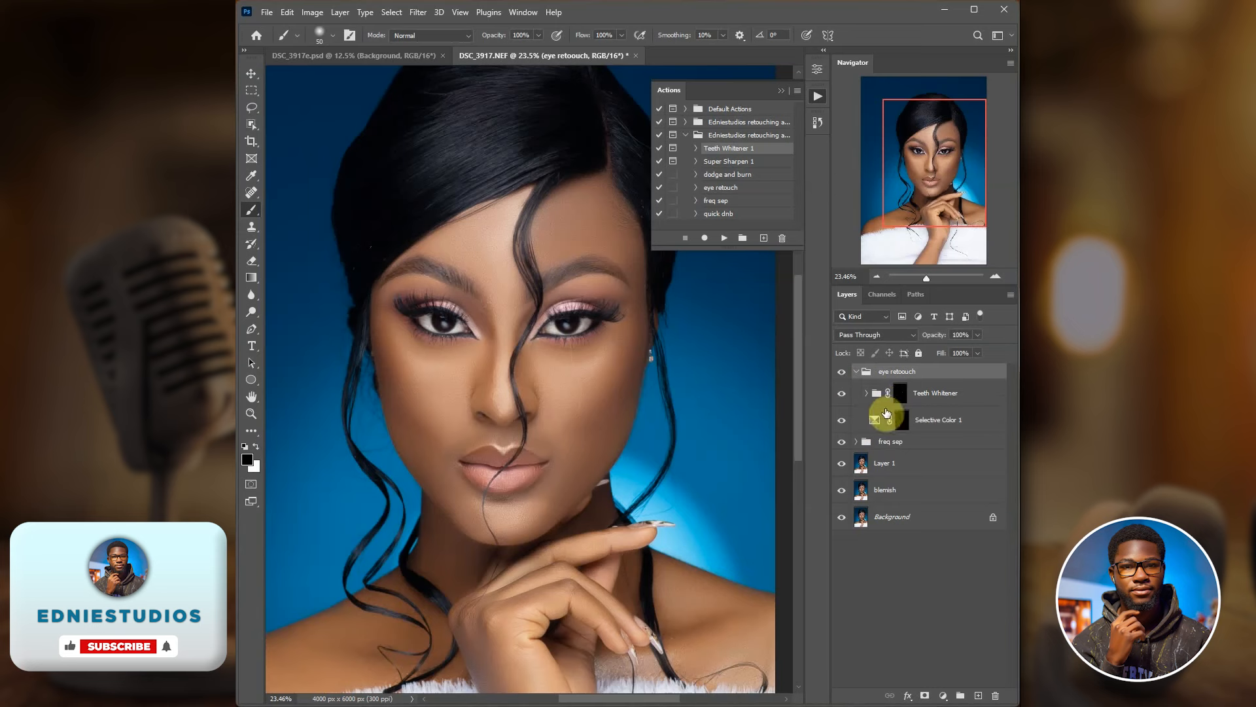
double_click(877, 422)
click(876, 422)
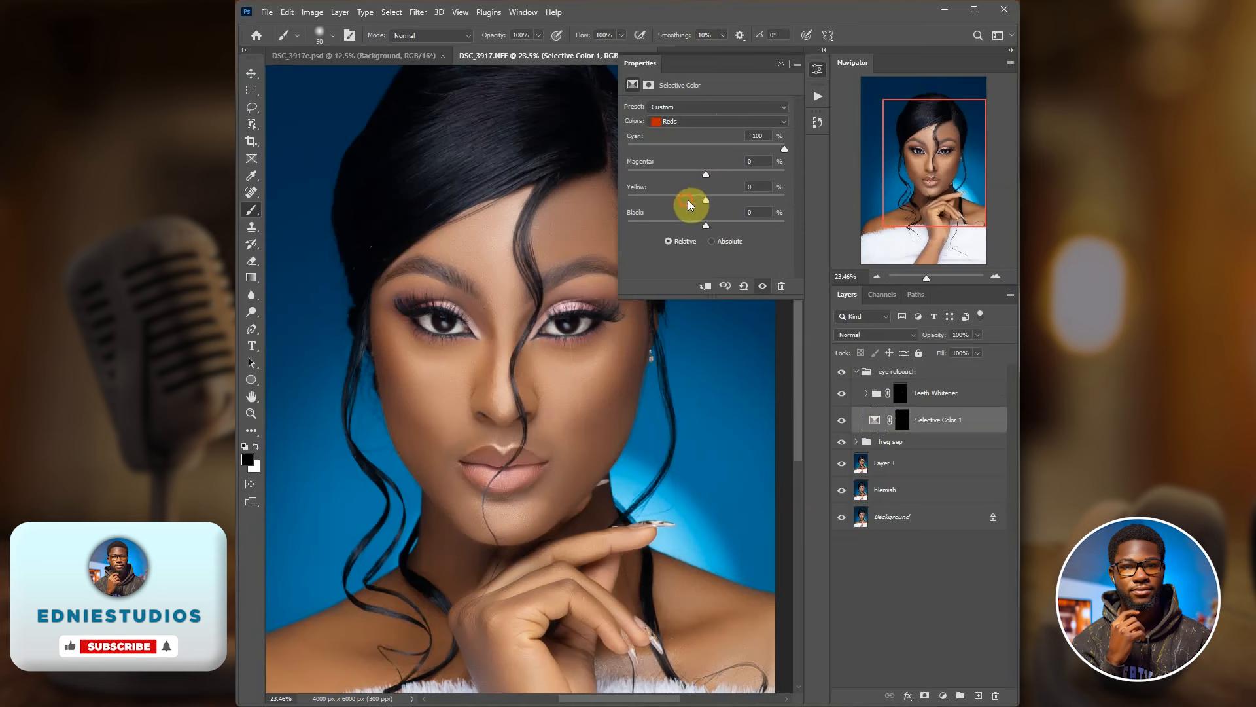
drag(705, 200, 702, 200)
drag(705, 175, 731, 173)
drag(747, 167, 753, 168)
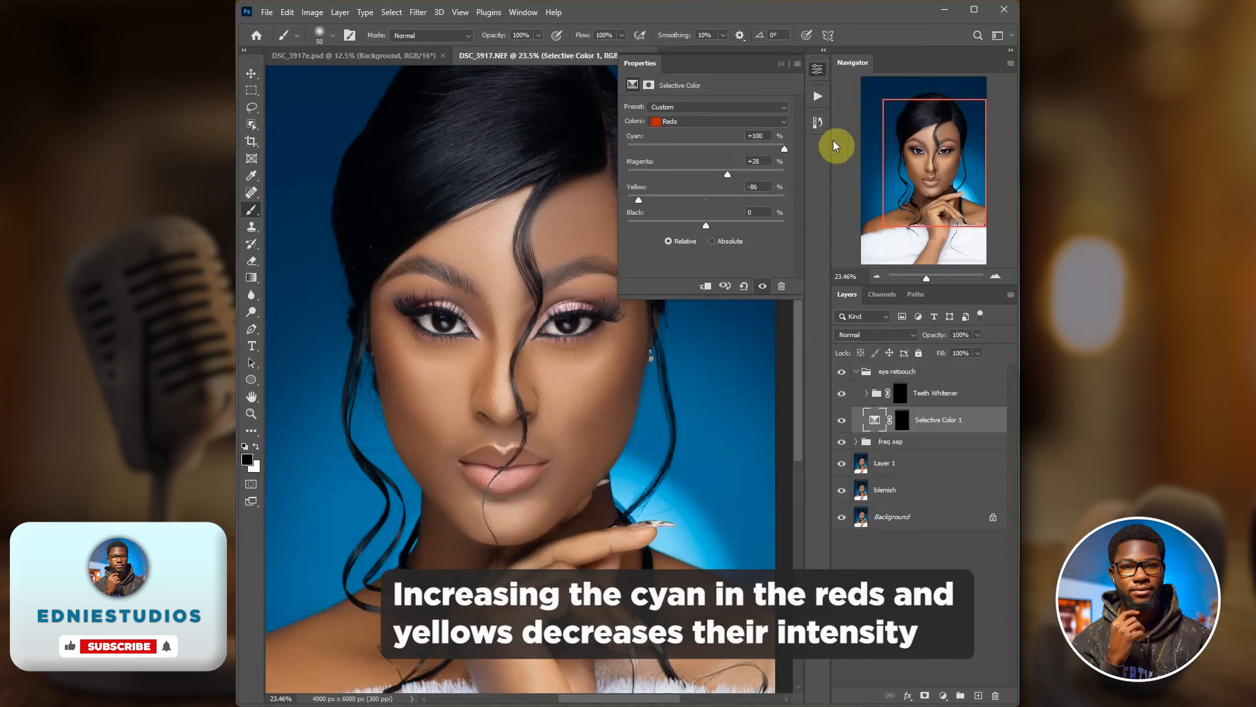
Step: Set the Greens of Selective Color 1 to Cyan +3% and Magenta +53%, and switch to the Blues range before closing the properties
click(717, 123)
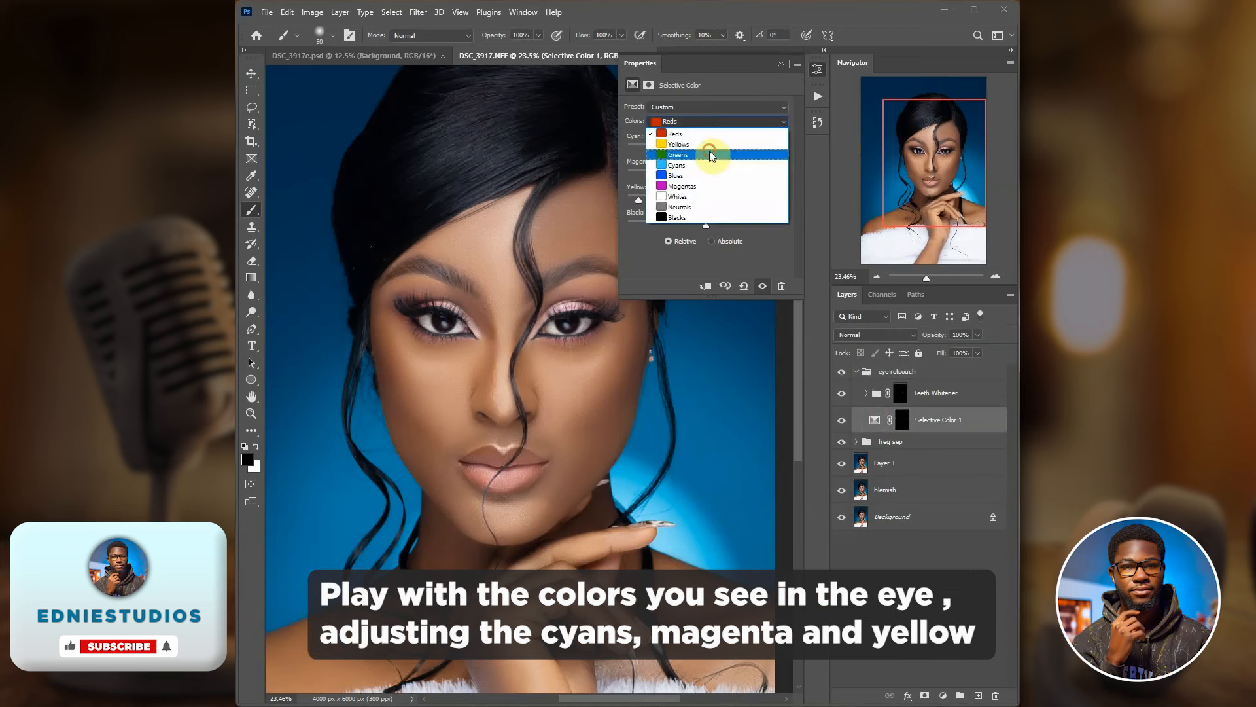
click(709, 154)
drag(633, 153, 708, 150)
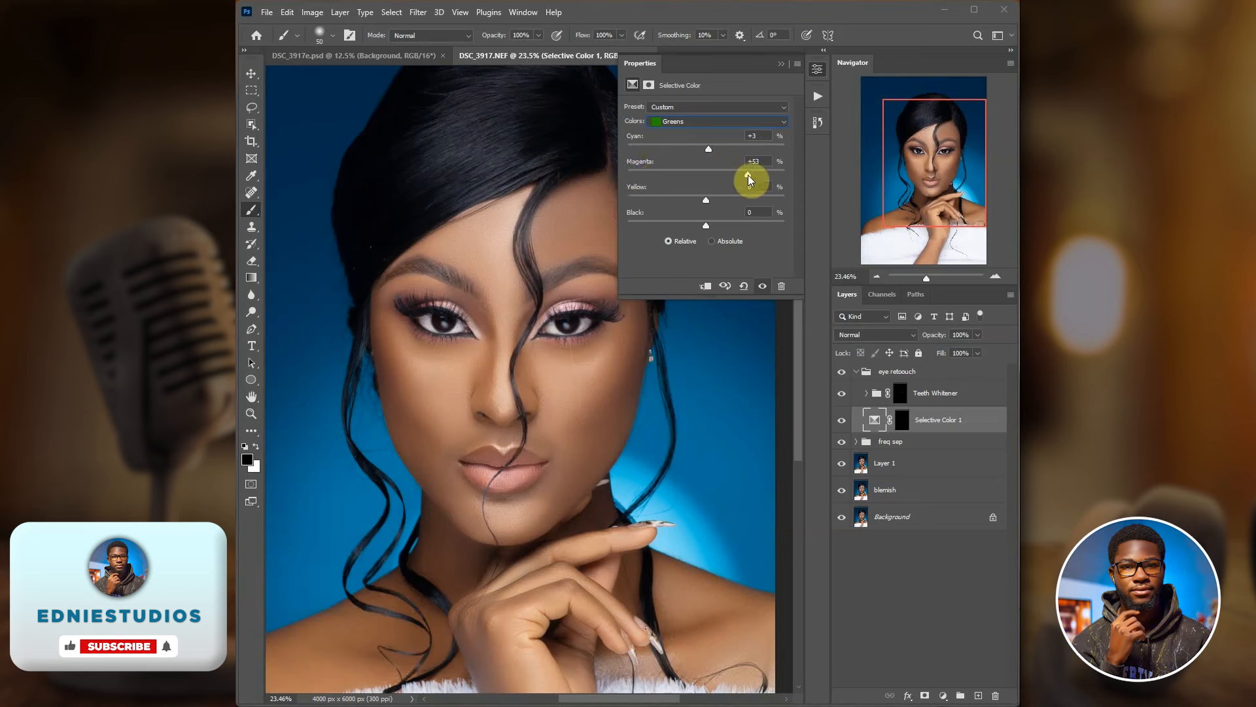
click(685, 123)
click(693, 176)
click(780, 64)
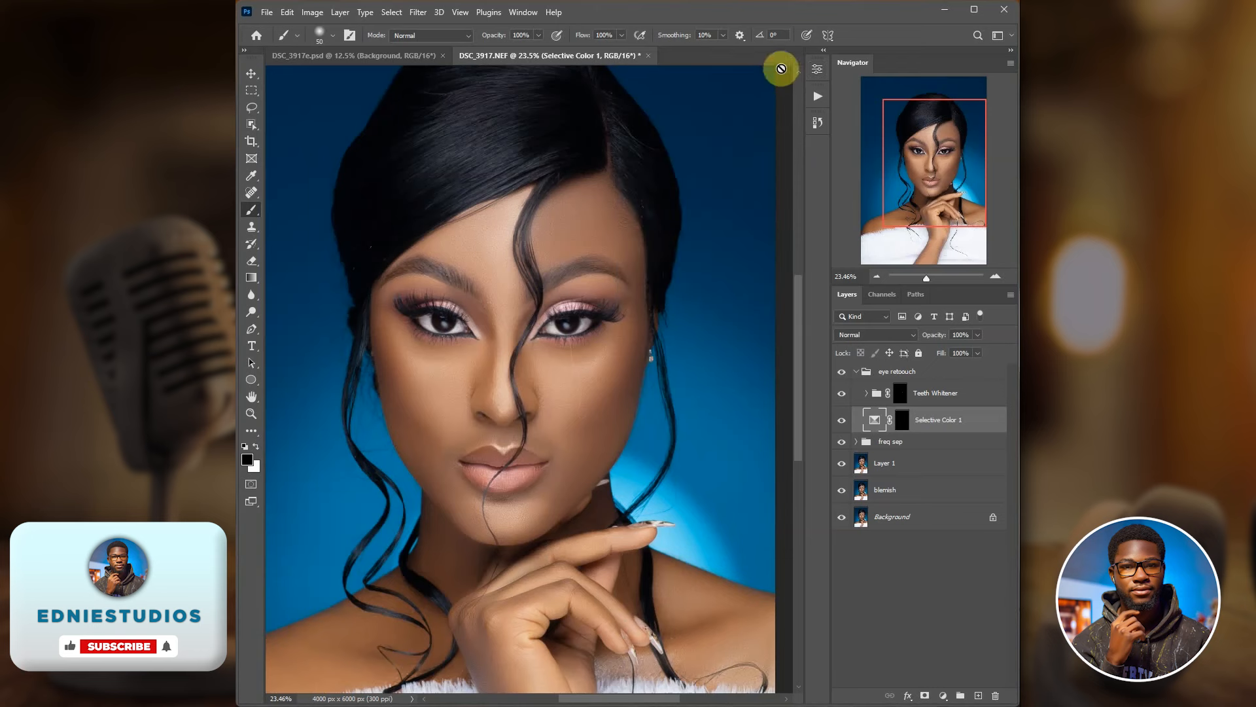
Step: Collapse the eye retouch group and toggle its visibility to compare the eyes before and after
click(857, 371)
click(842, 375)
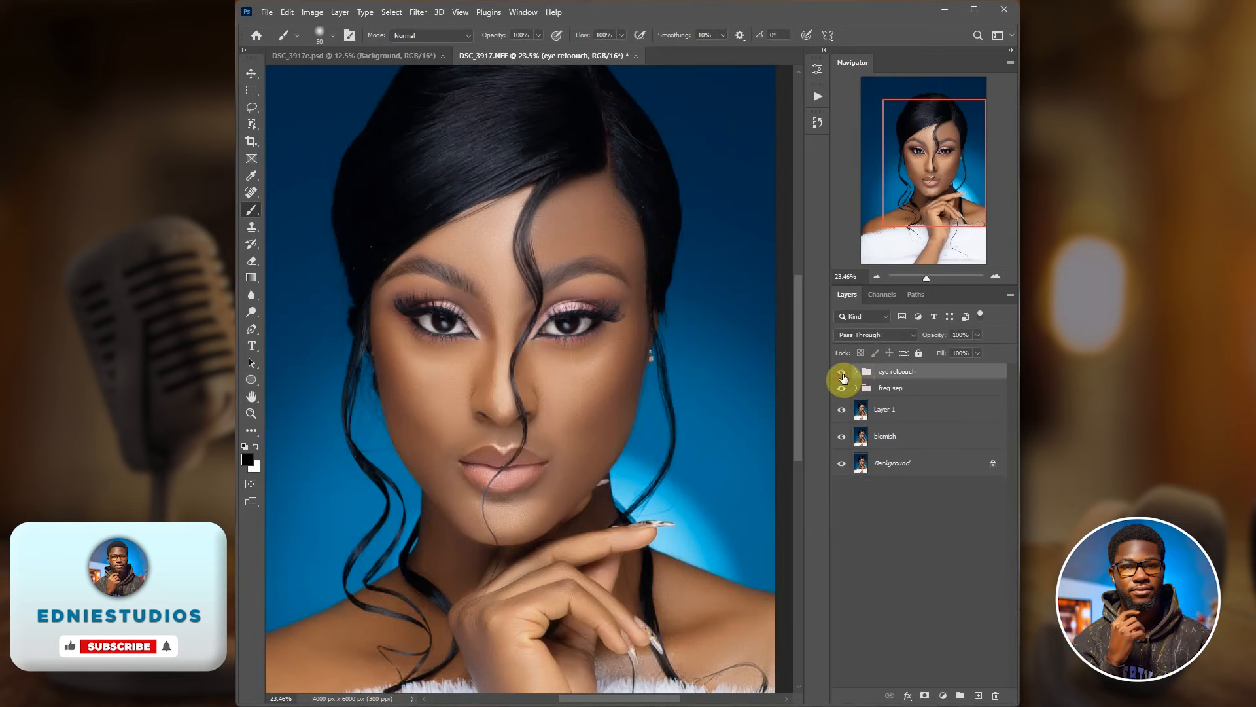
scroll(628, 364, up, 2)
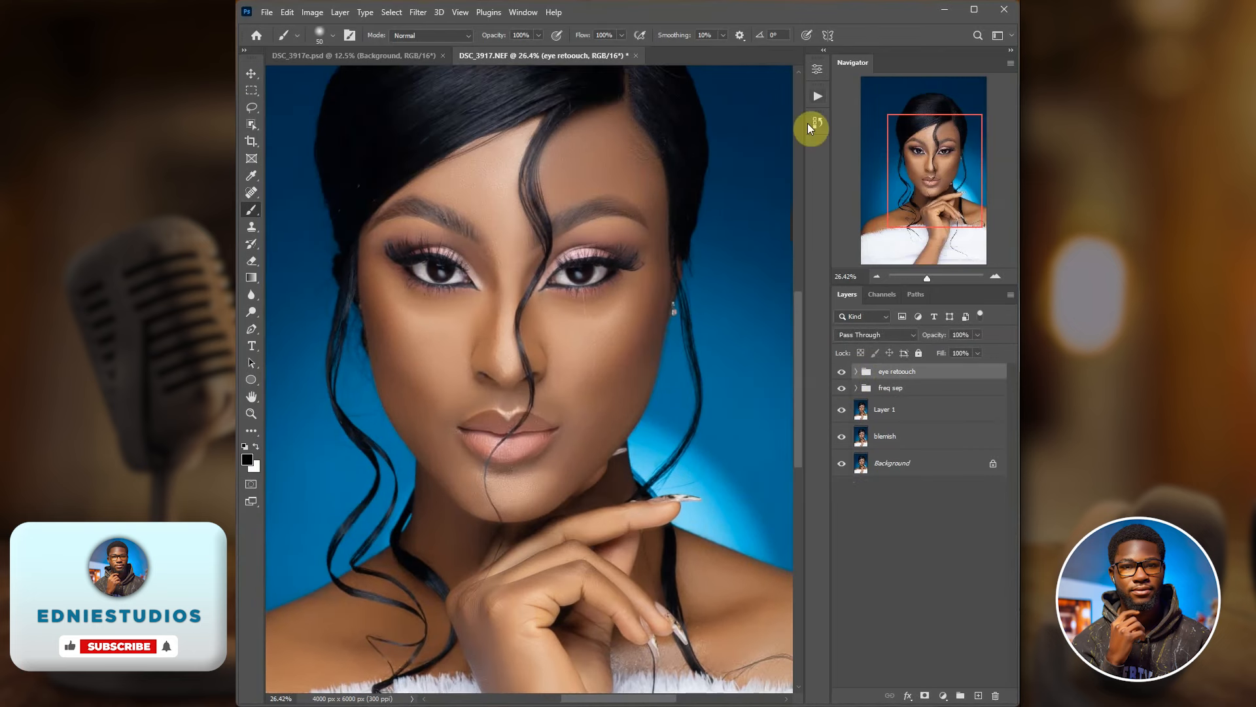
Step: Run the Super Sharpen 1 action from the retouching action set and dismiss its message
click(818, 98)
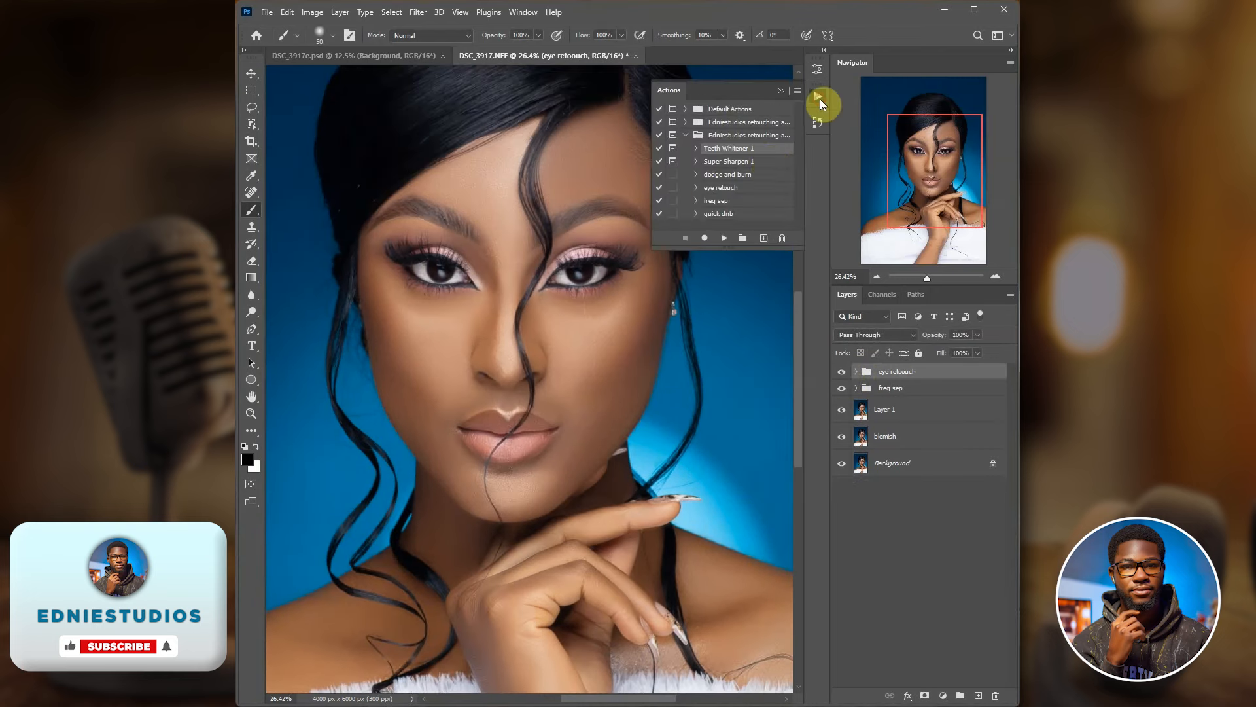
click(735, 163)
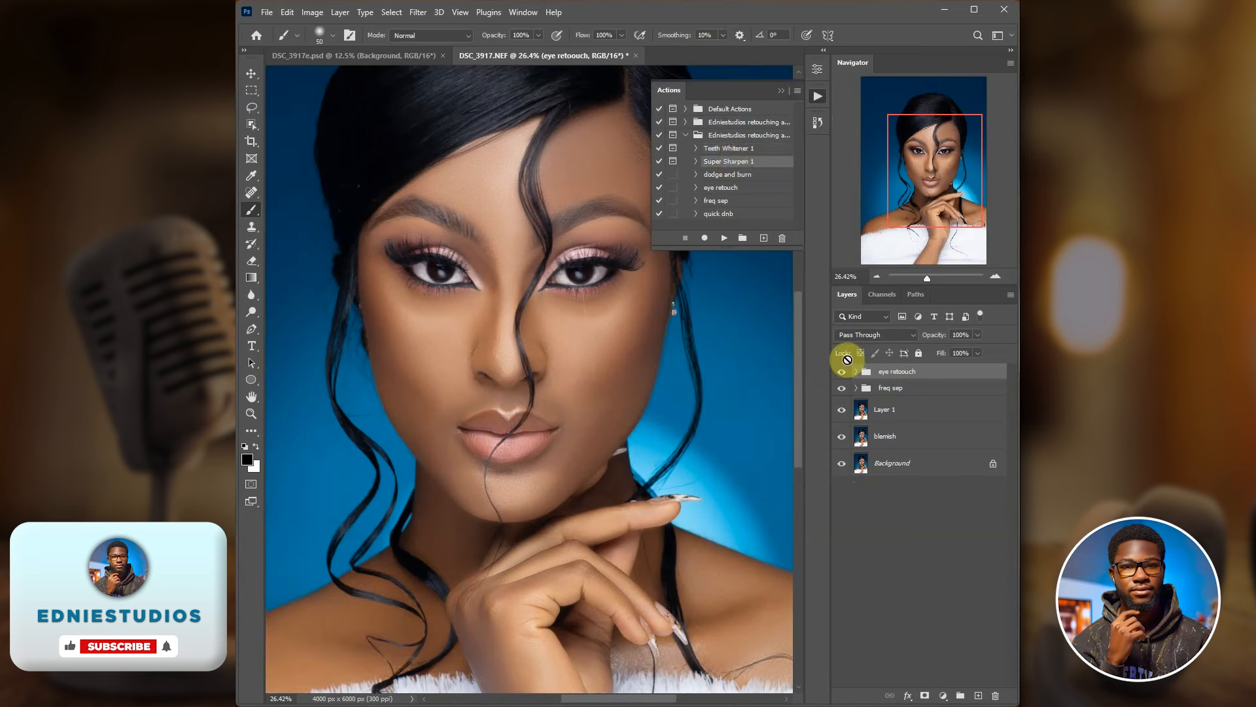
click(734, 242)
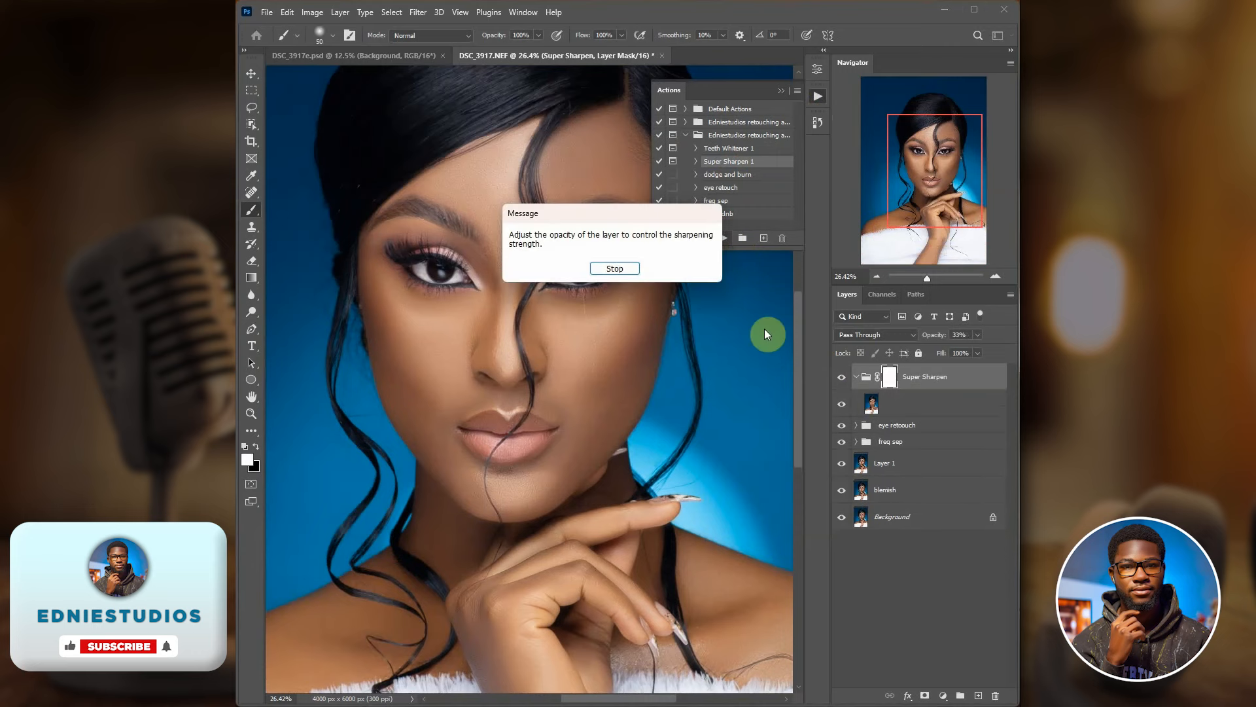
click(615, 268)
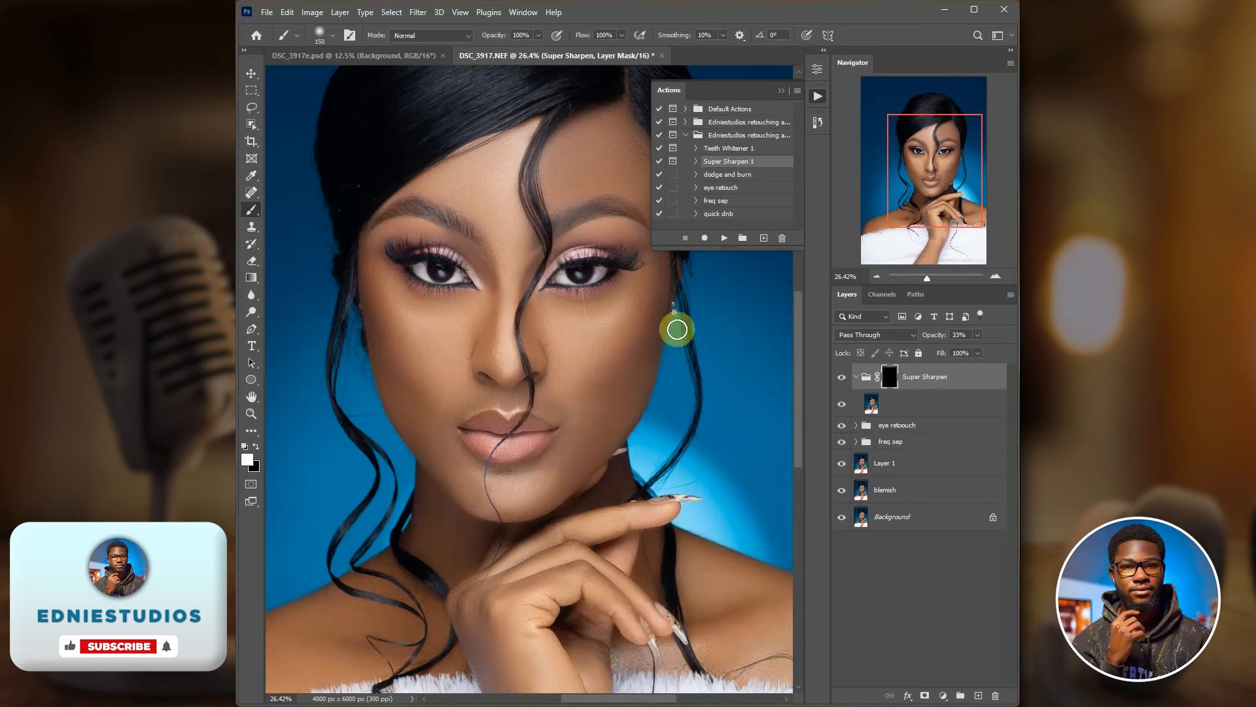
Step: Paint white over the eyes on the blackened Super Sharpen mask with a 150 px brush and collapse the group
mouse_move(566, 280)
mouse_down()
mouse_move(604, 268)
mouse_move(583, 283)
mouse_move(407, 267)
mouse_move(491, 280)
mouse_up()
click(856, 377)
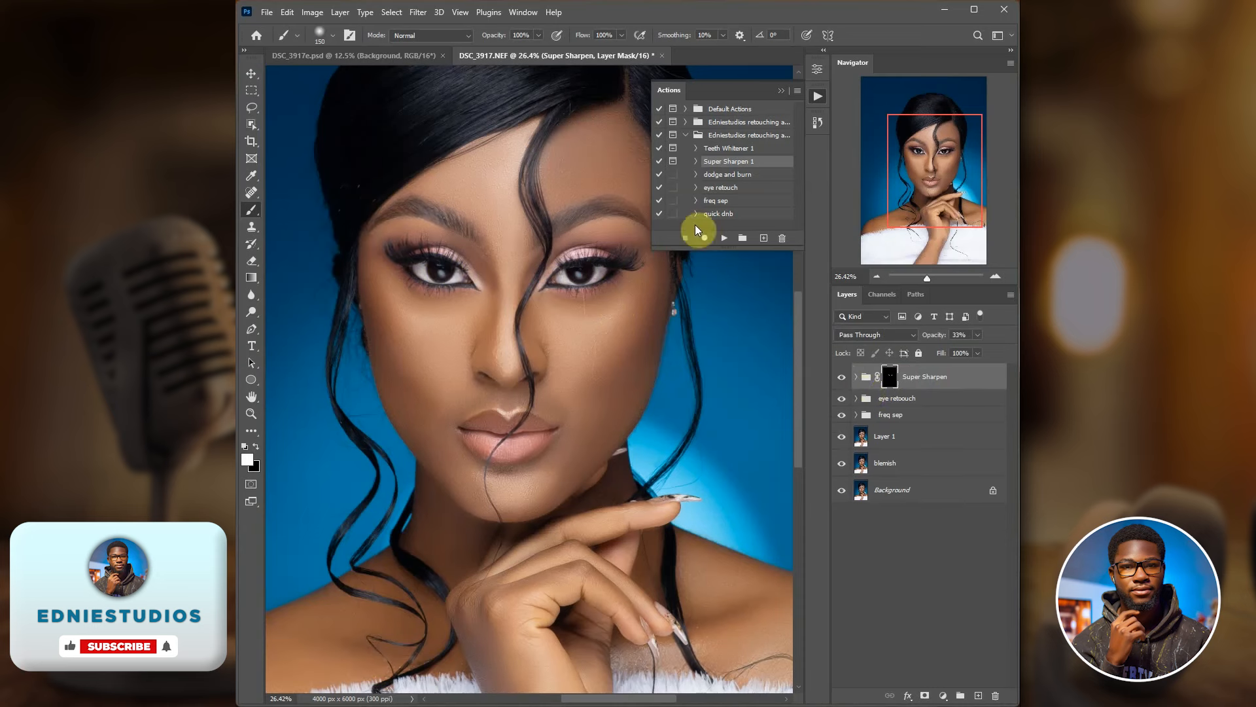
Step: Run the dodge and burn action and expand the group it adds above Super Sharpen
click(734, 176)
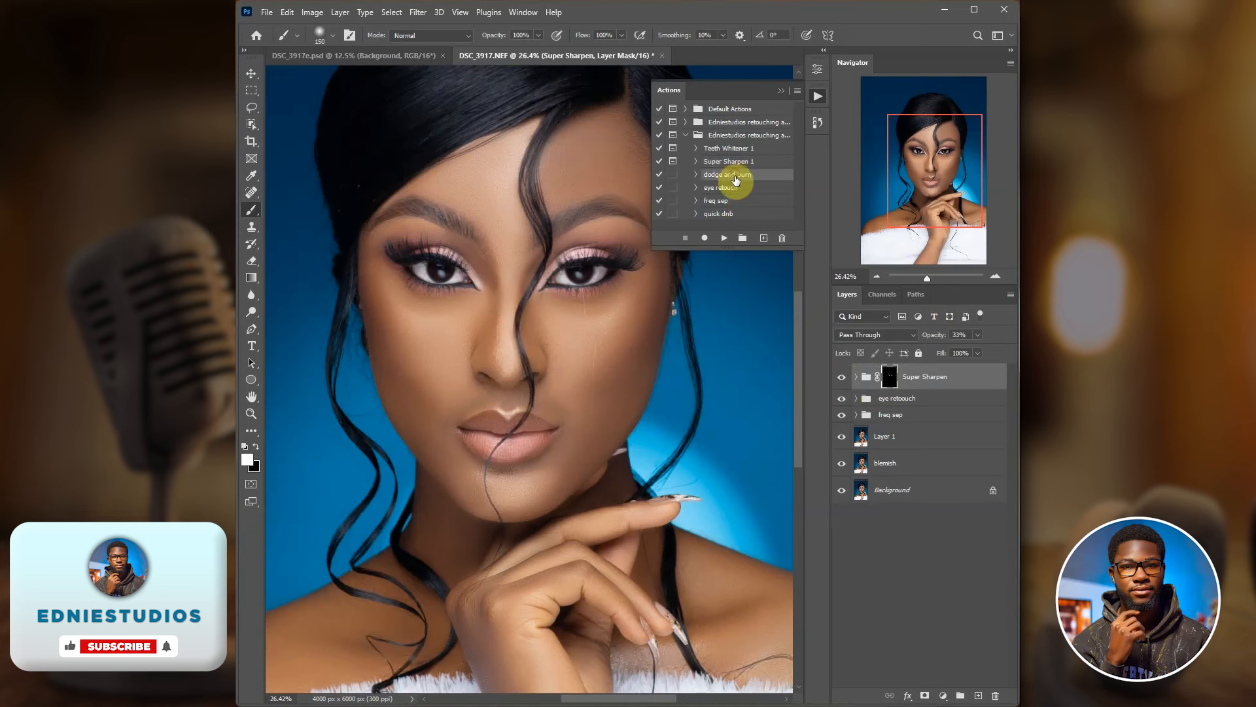
click(725, 236)
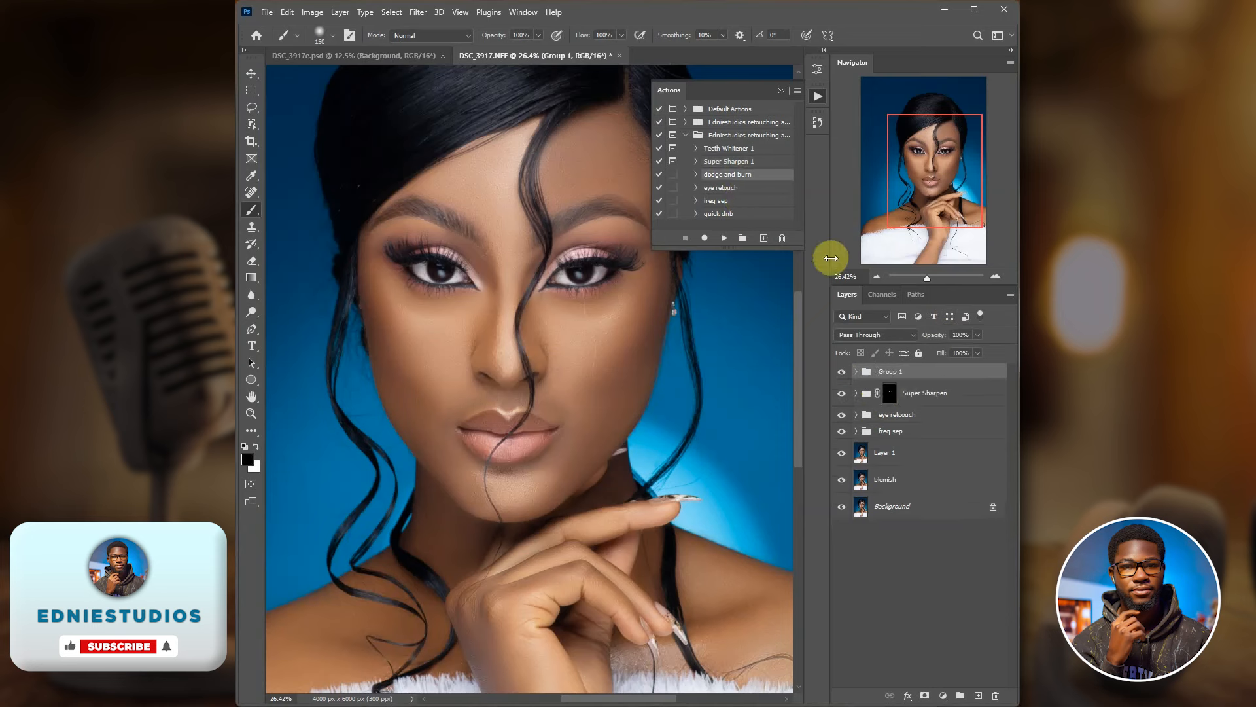
click(856, 372)
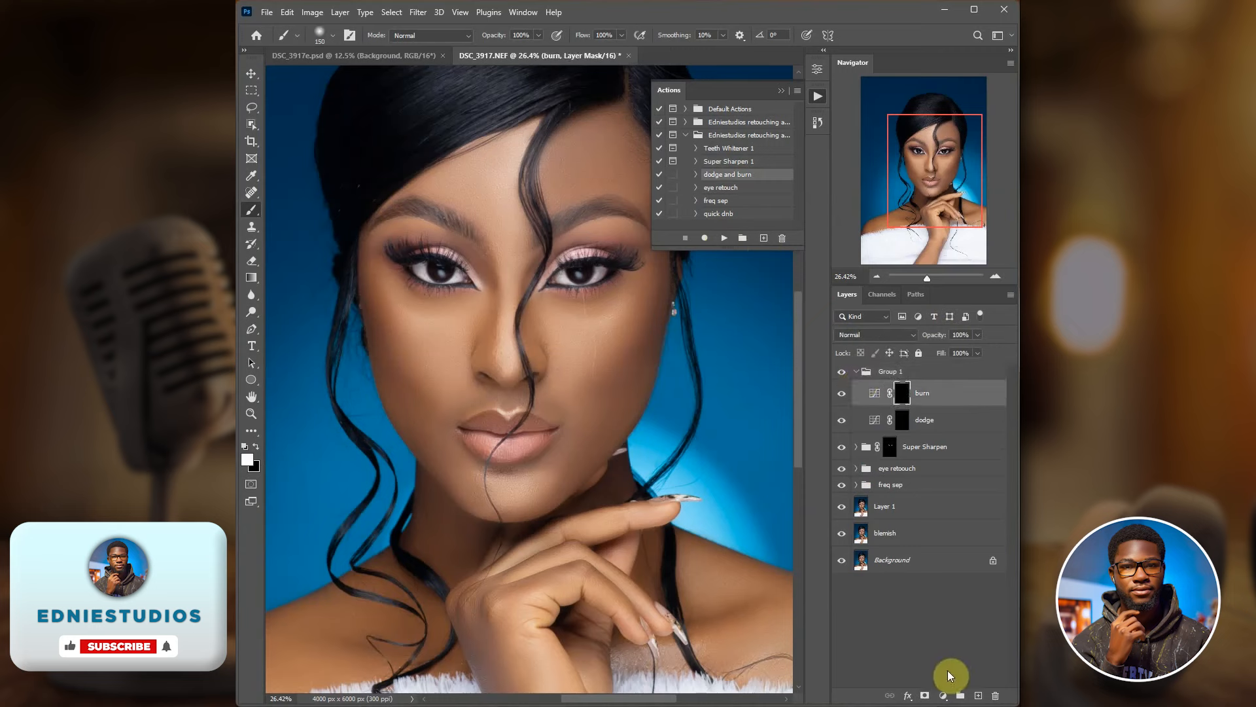
Step: Add a Black & White adjustment layer above the burn layer with Reds at -83 and Yellows at 46
click(942, 695)
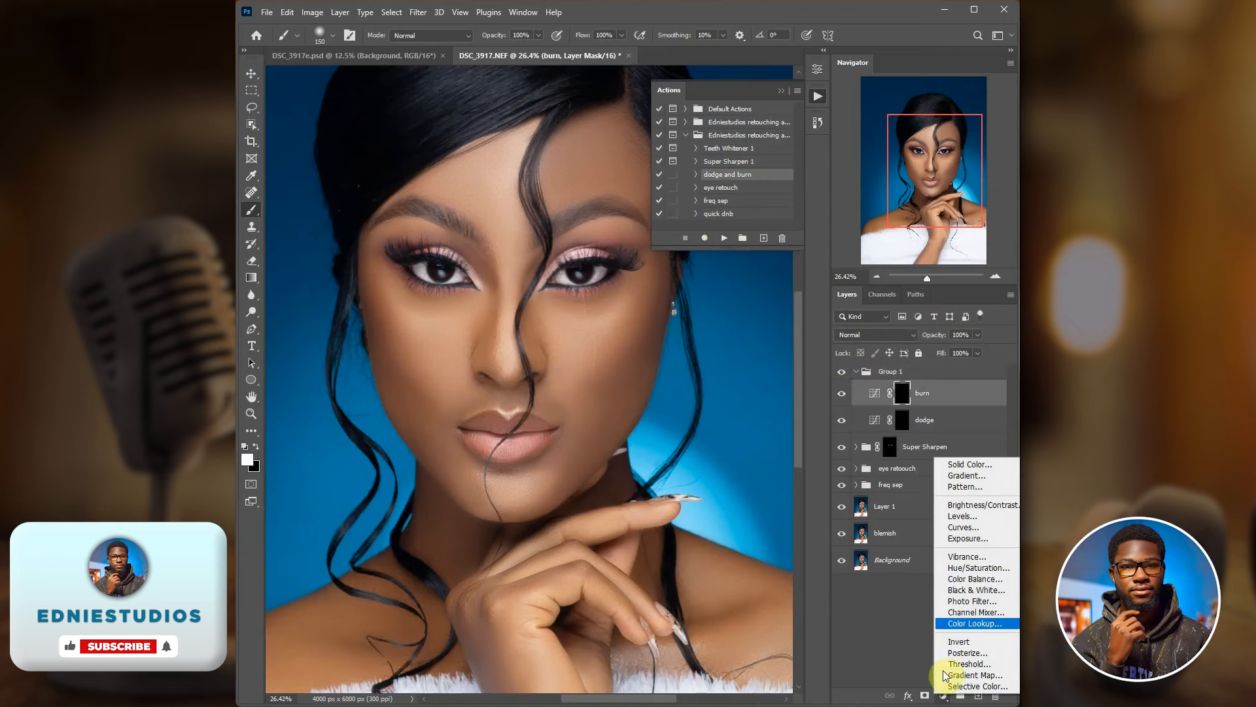
click(965, 589)
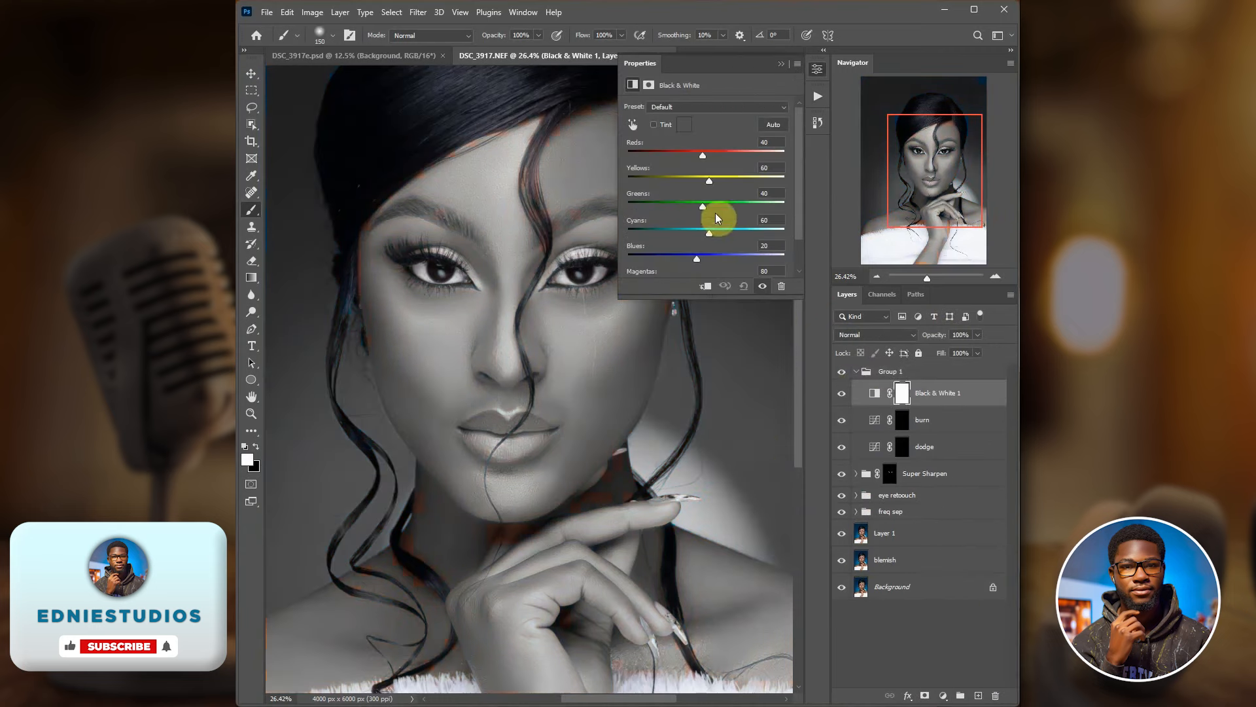
drag(708, 181, 662, 150)
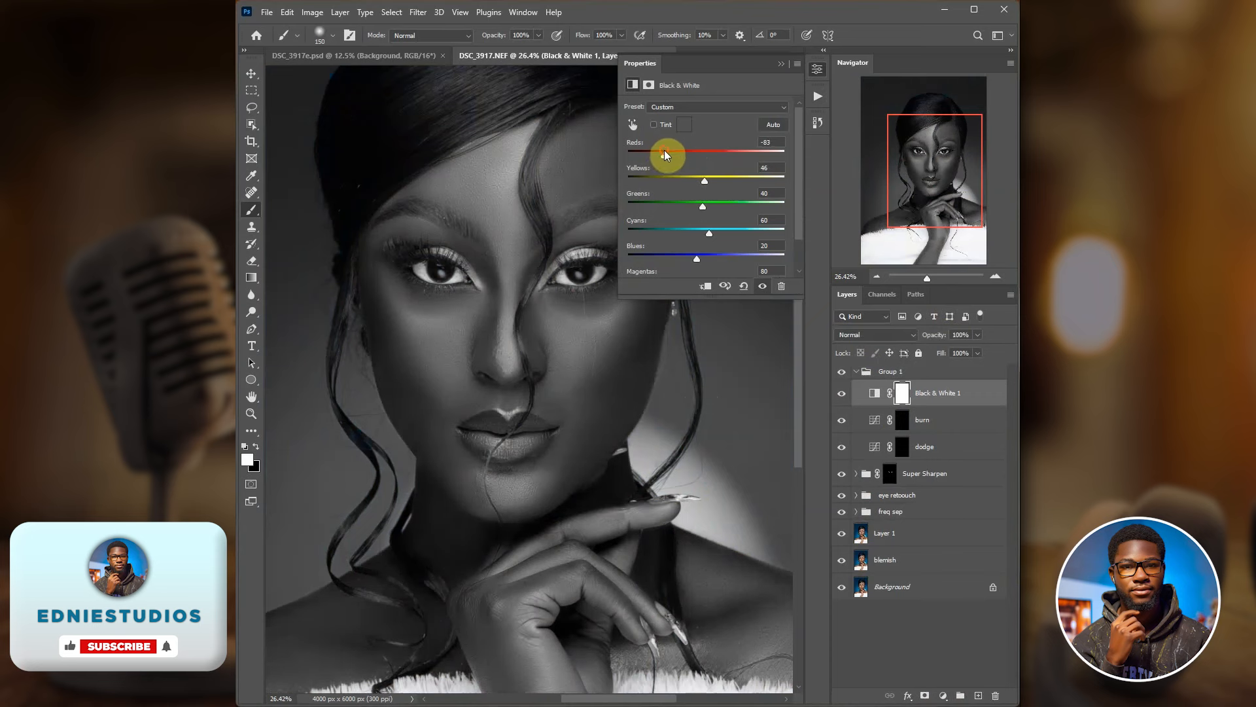
click(780, 64)
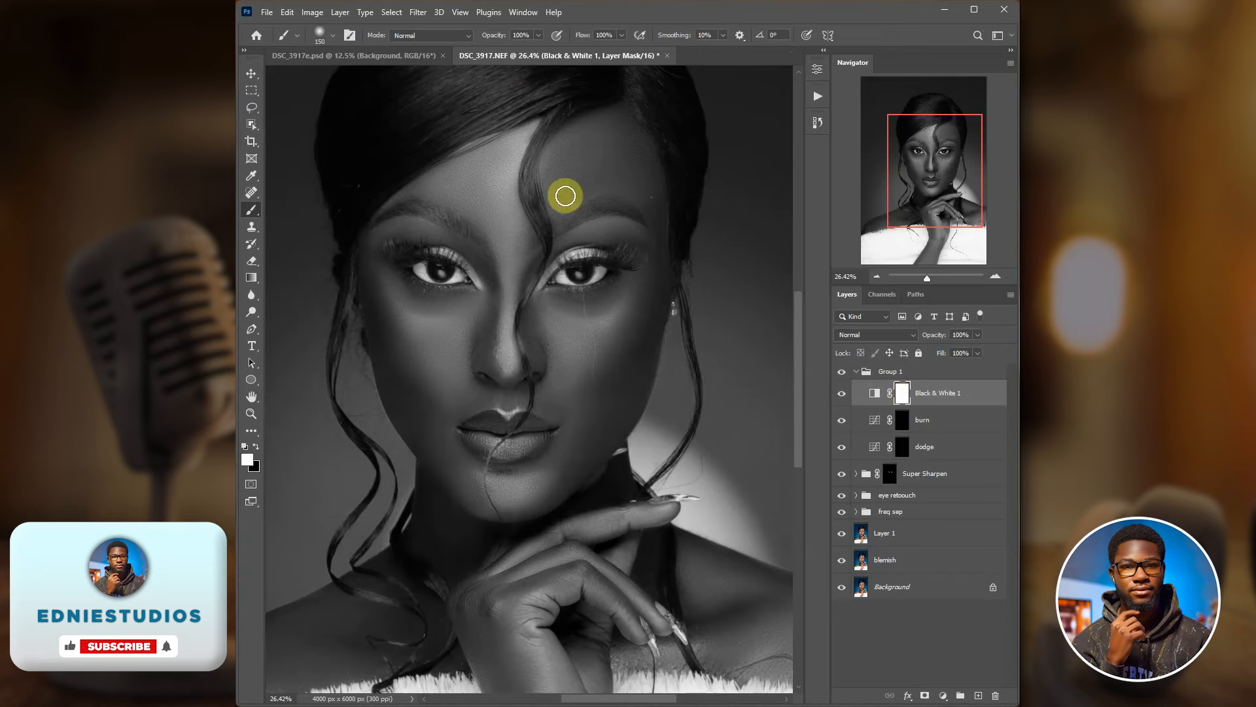
Step: Lower the brush opacity to 10%
click(538, 36)
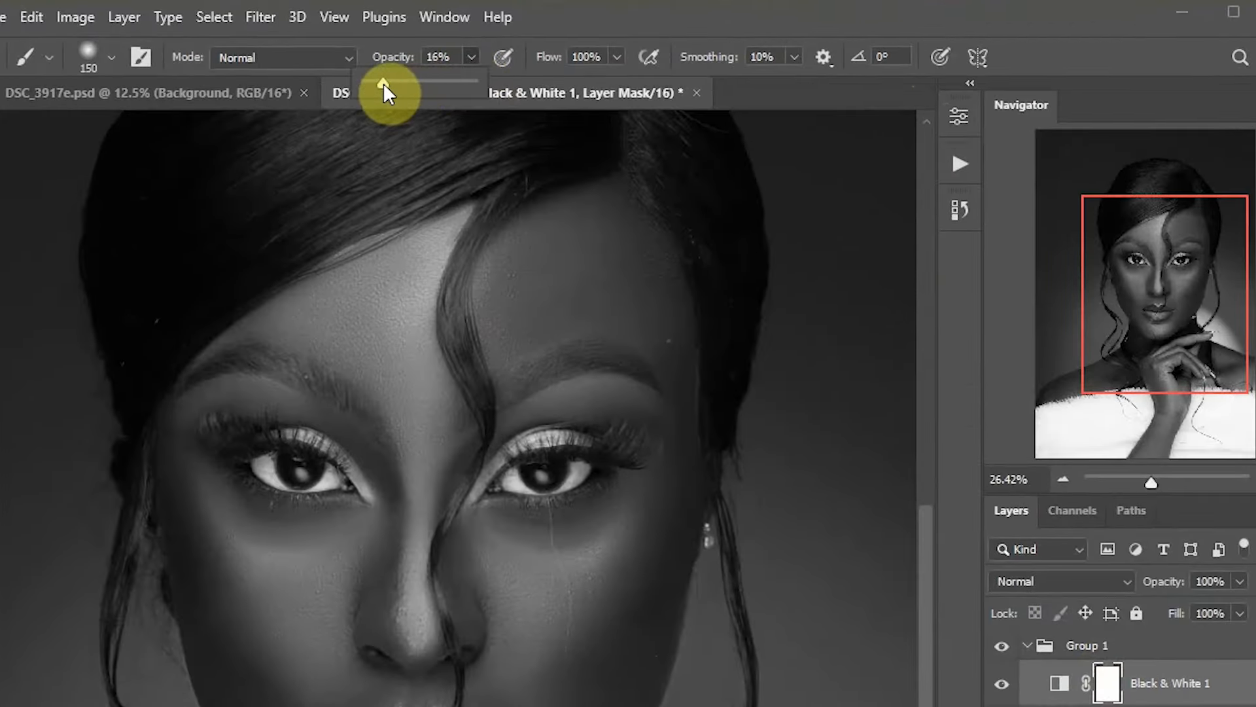
drag(383, 84, 376, 83)
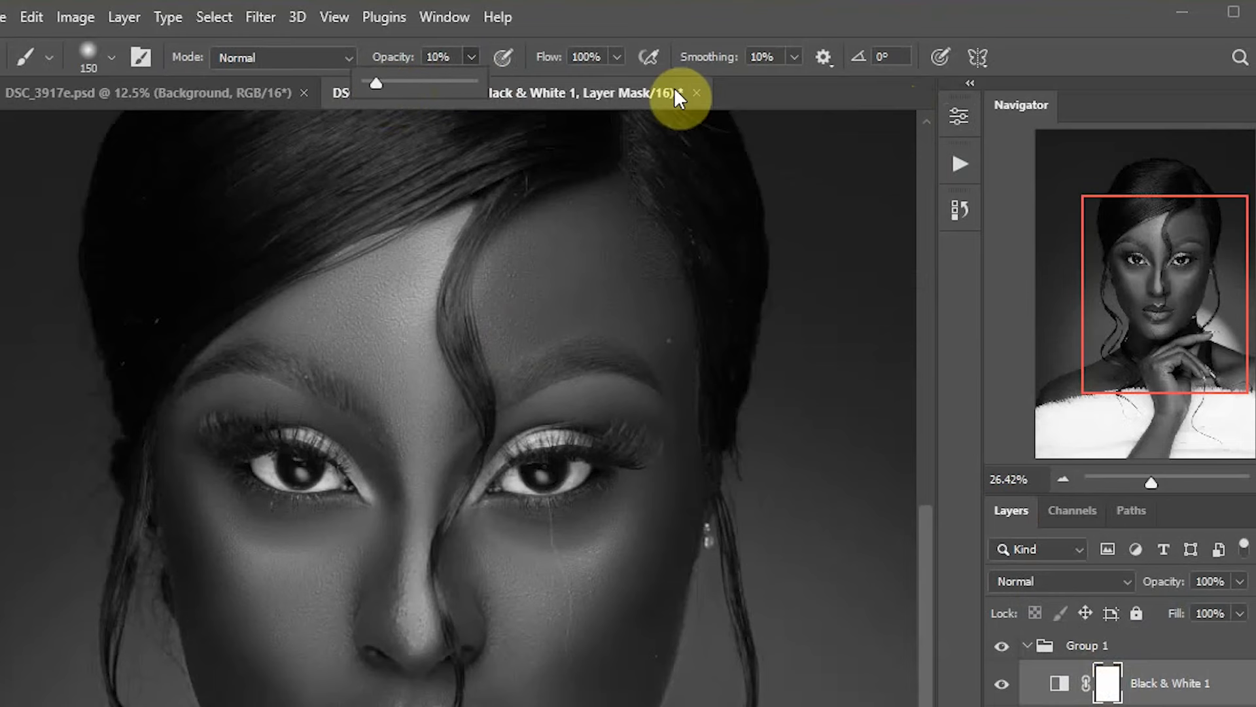
click(797, 88)
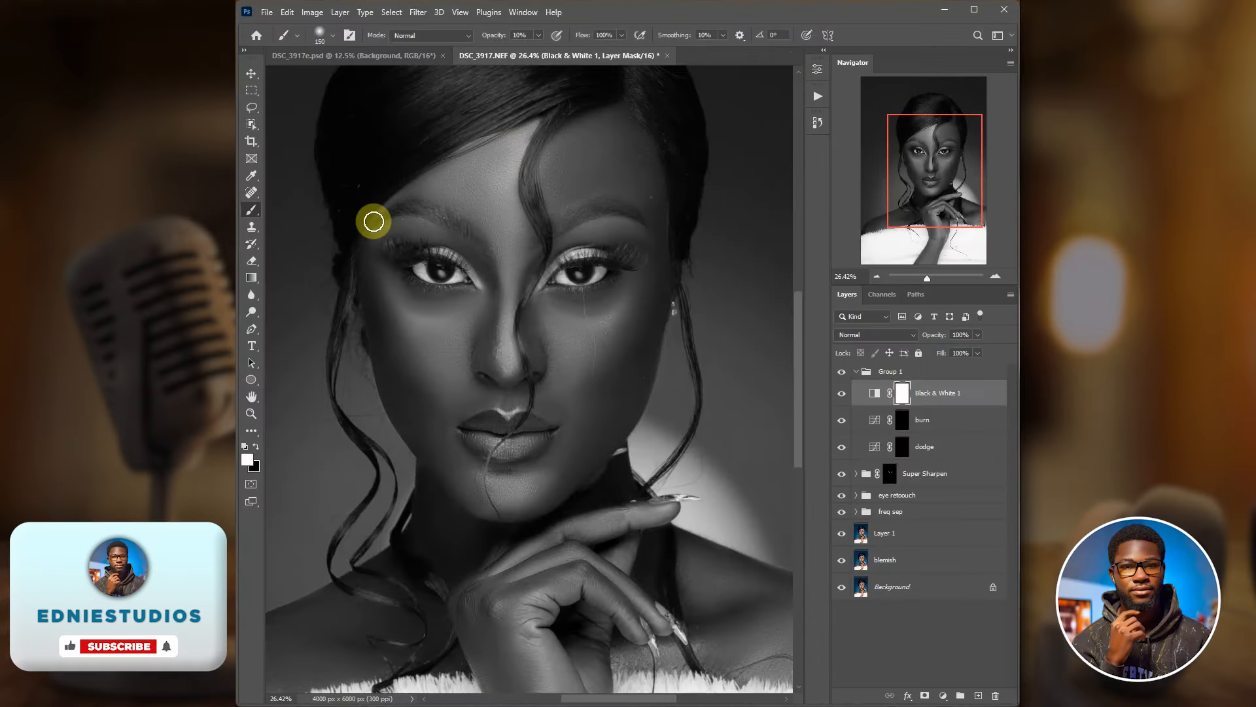
Step: Target the burn layer's mask with the Soft Round Pressure Opacity and Flow brush preset
click(904, 422)
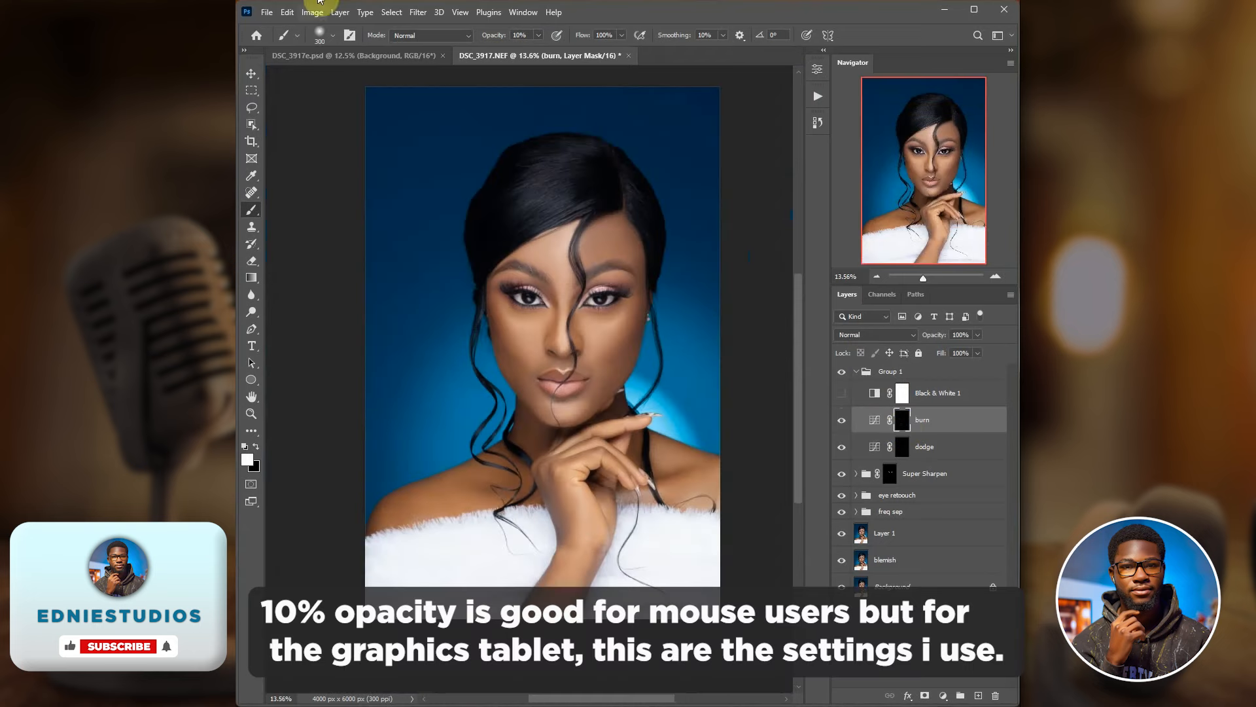
click(333, 36)
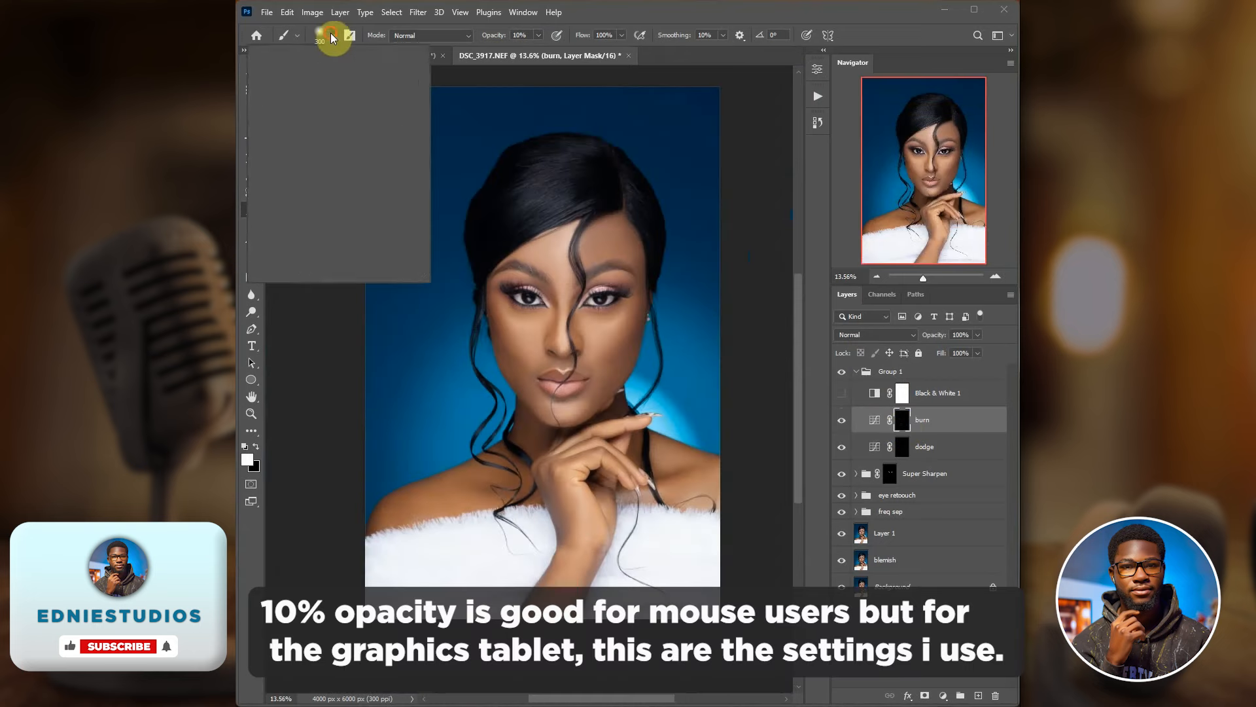
scroll(337, 219, up, 1)
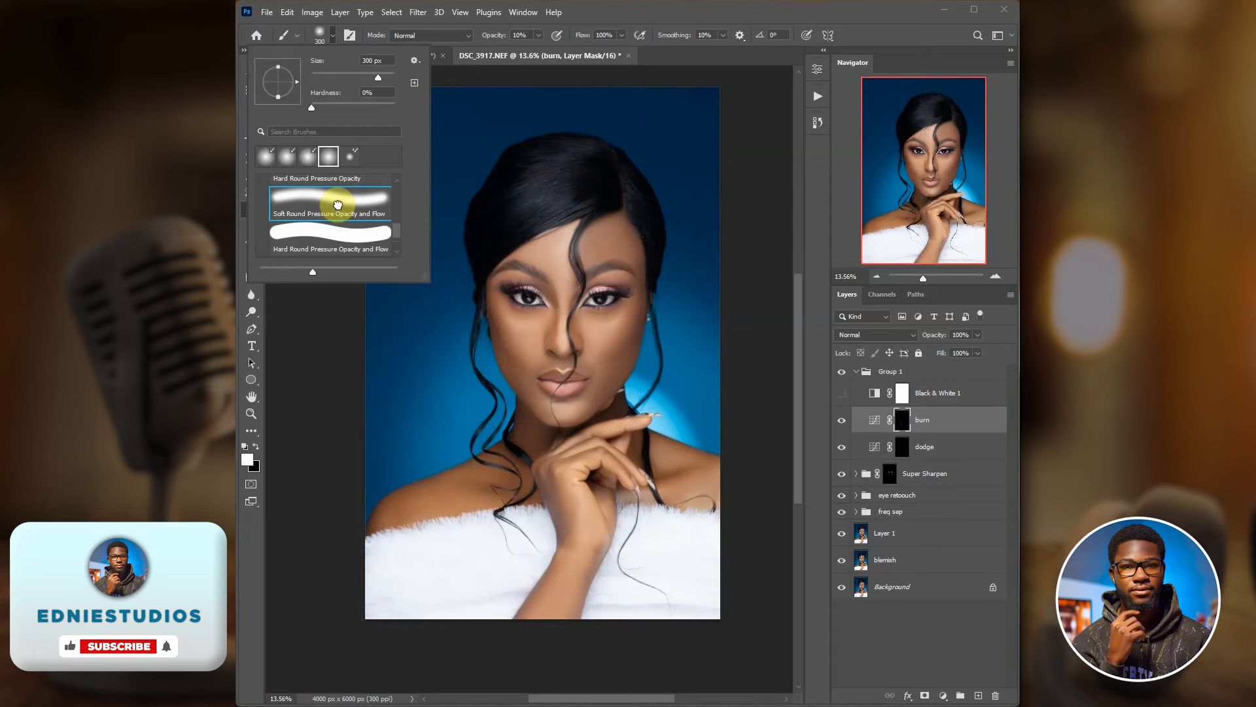
click(325, 39)
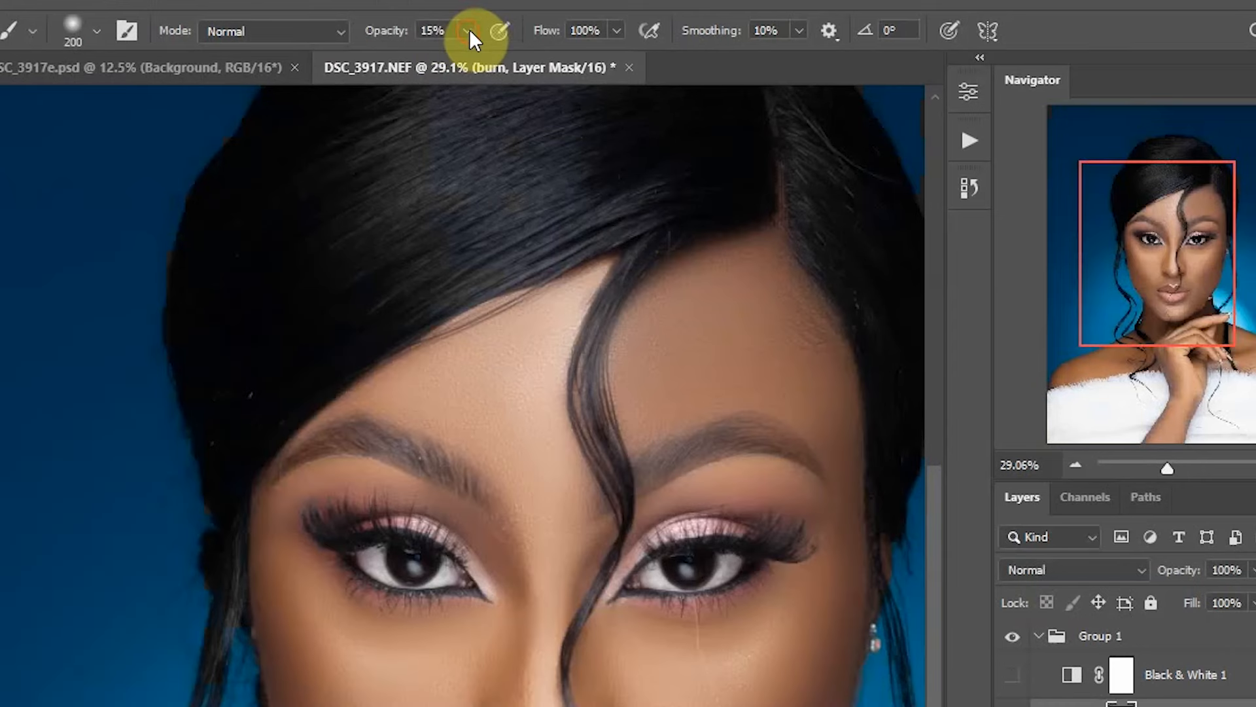
Step: Set the brush opacity to 30%
click(469, 29)
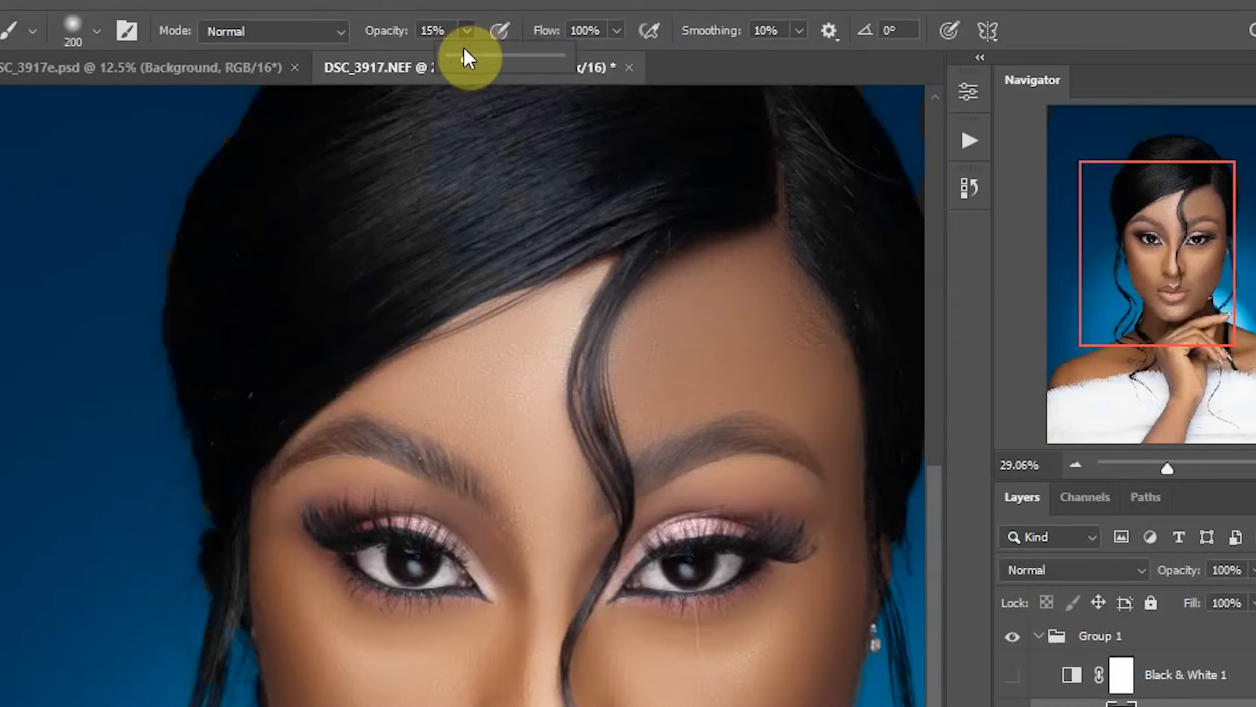
mouse_move(463, 56)
mouse_down()
mouse_move(502, 60)
mouse_move(485, 56)
mouse_up()
click(467, 29)
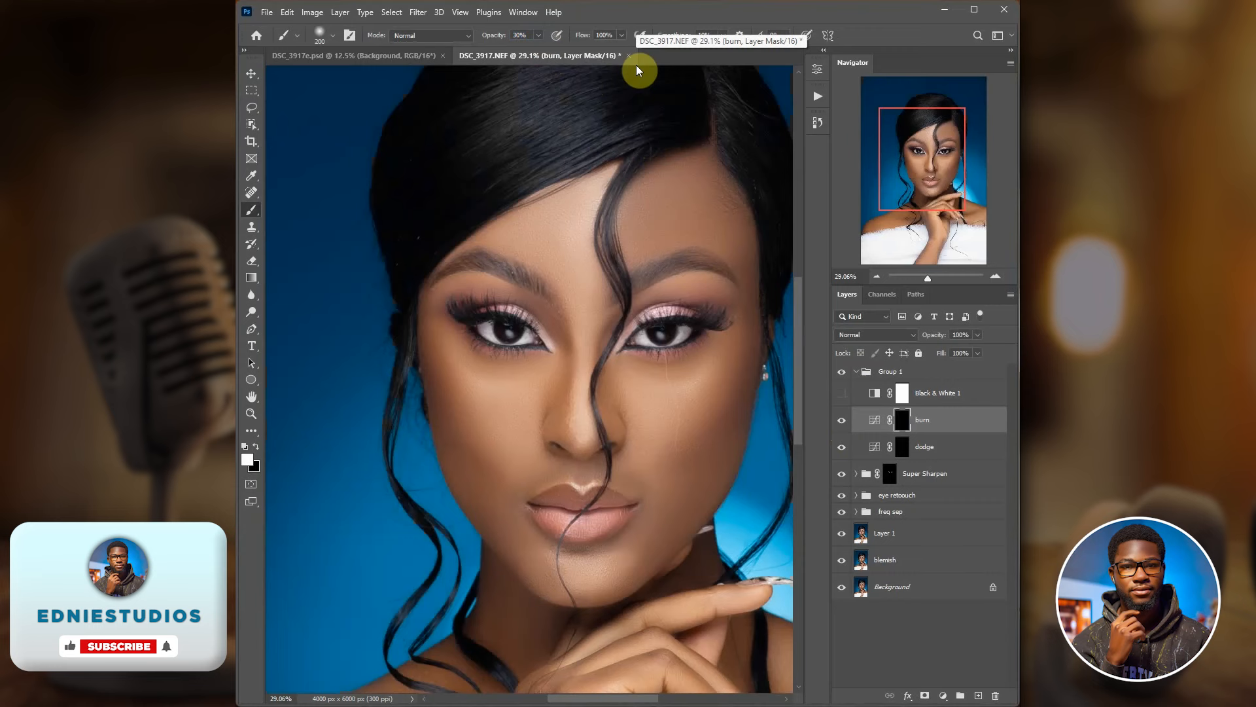
Step: Burn the forehead on the burn mask at 200 px in the Black & White preview, and check the layer's effect in colour
click(841, 392)
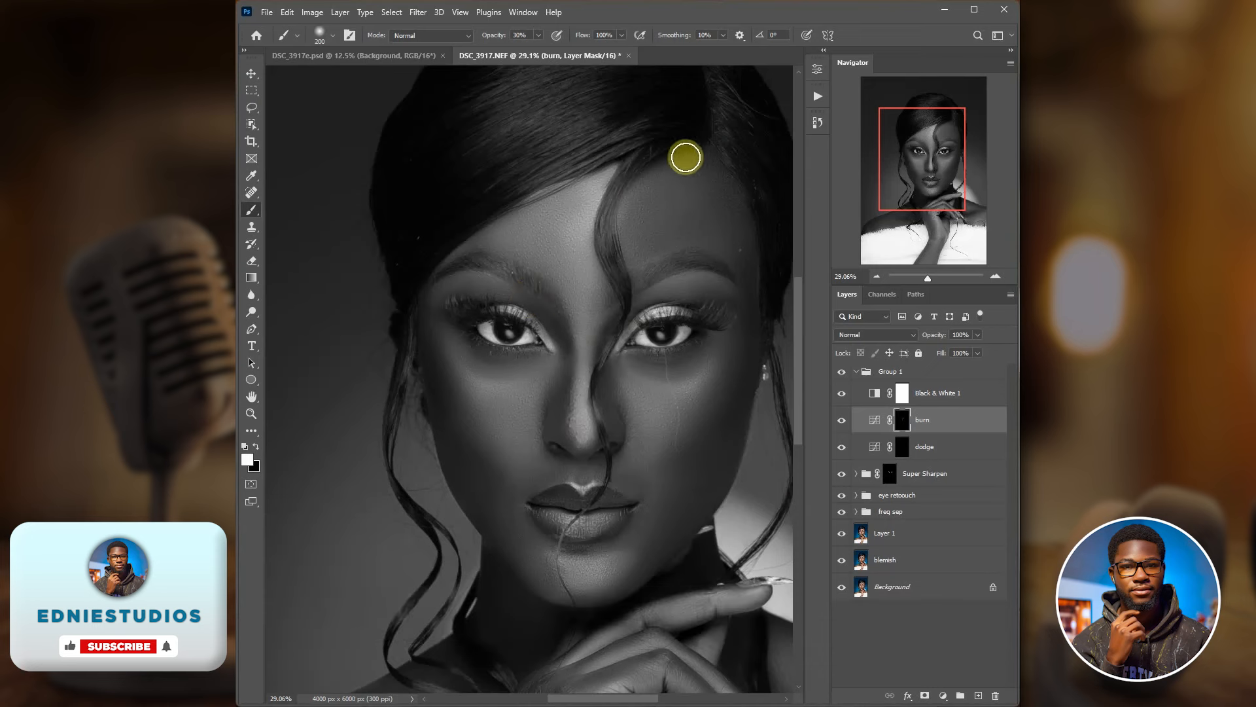
click(841, 393)
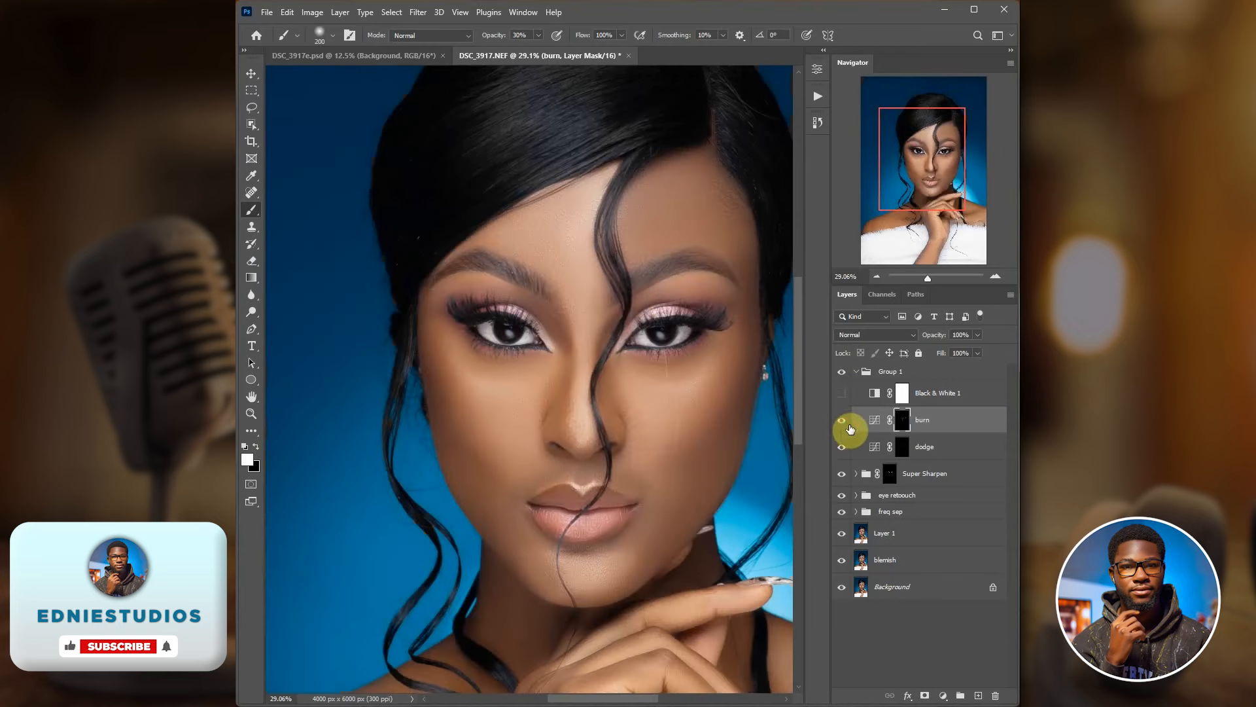
click(840, 422)
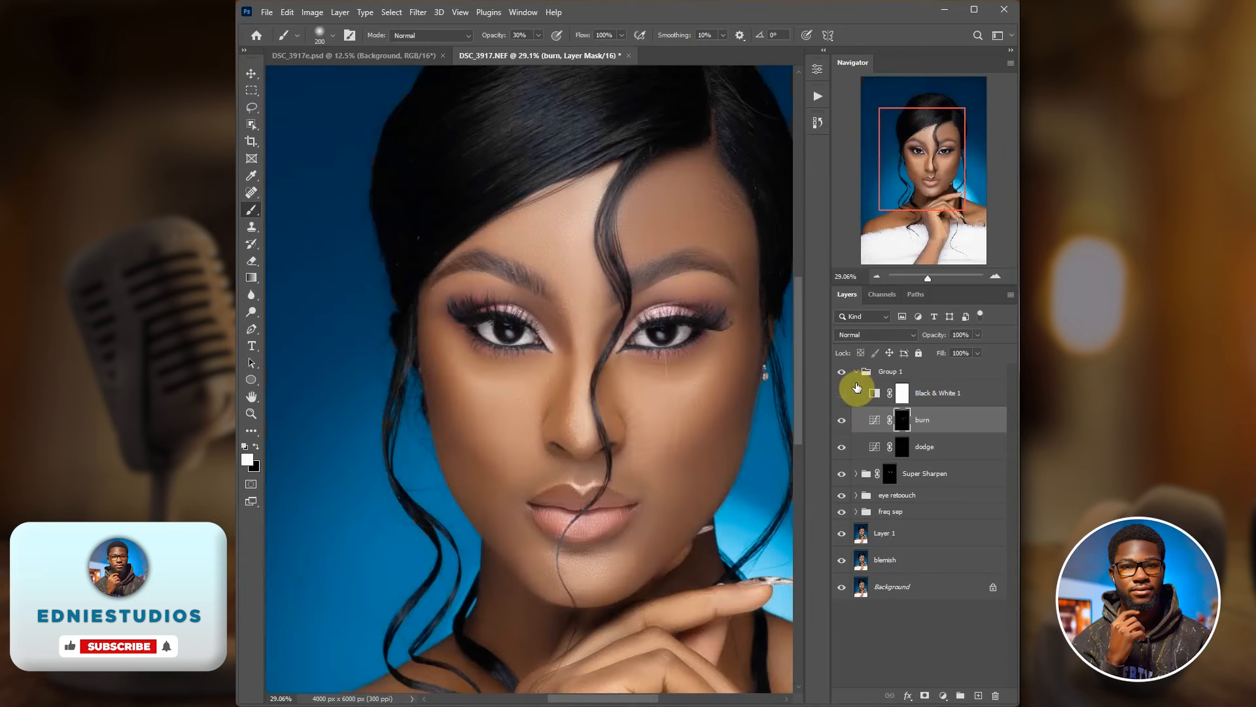
Step: Show the Black & White layer and burn the outer cheeks and jawline on the burn mask with a 250 px brush
click(843, 392)
key(bracketright)
drag(738, 395, 752, 387)
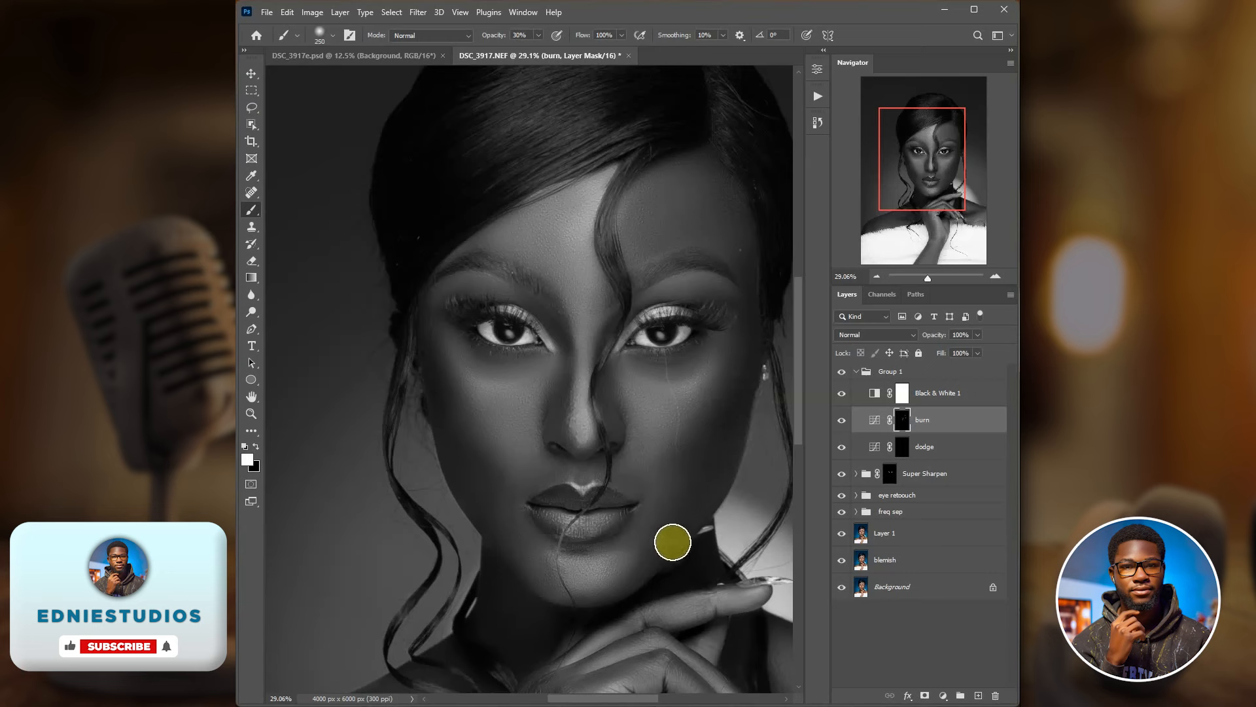
key(bracketleft)
key(bracketleft)
key(bracketleft)
key(bracketleft)
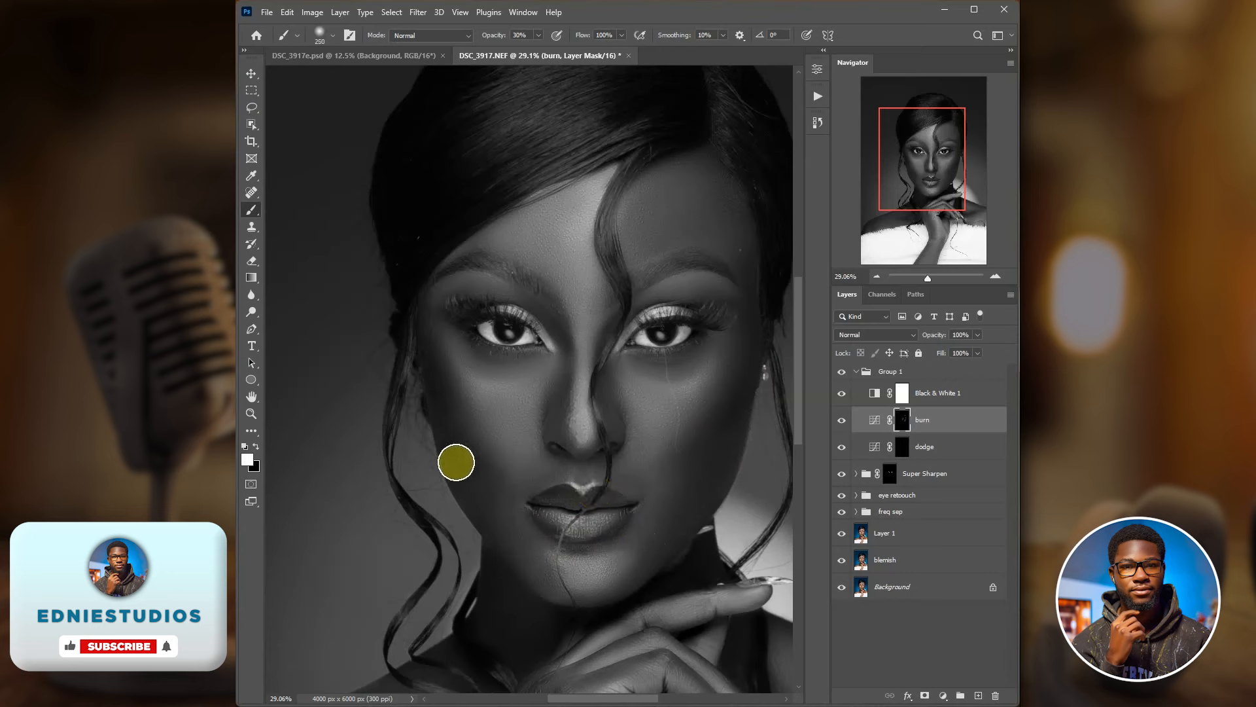
Step: Compare the portrait in colour with and without the dodge and burn group
click(841, 392)
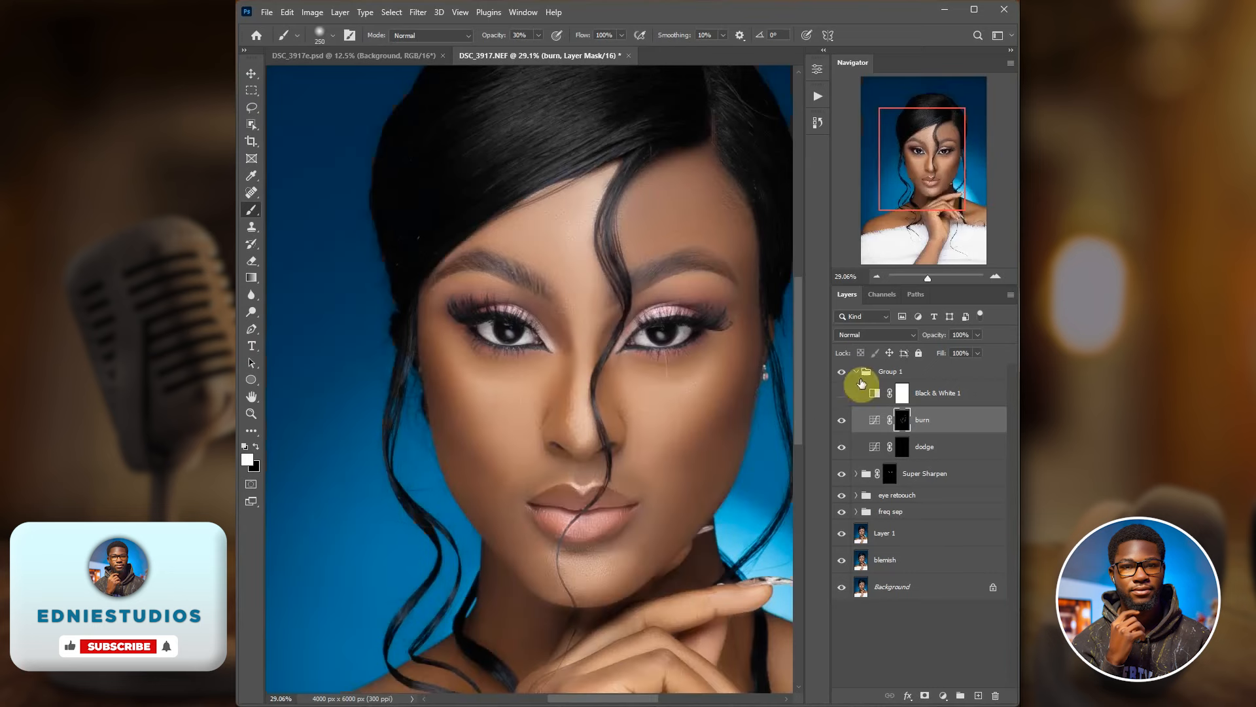
click(842, 373)
click(842, 372)
click(842, 372)
click(842, 372)
click(842, 372)
click(842, 372)
Step: Show the Black & White layer and burn the outer hair, neck, shoulder and arm with a 500 px brush
click(842, 393)
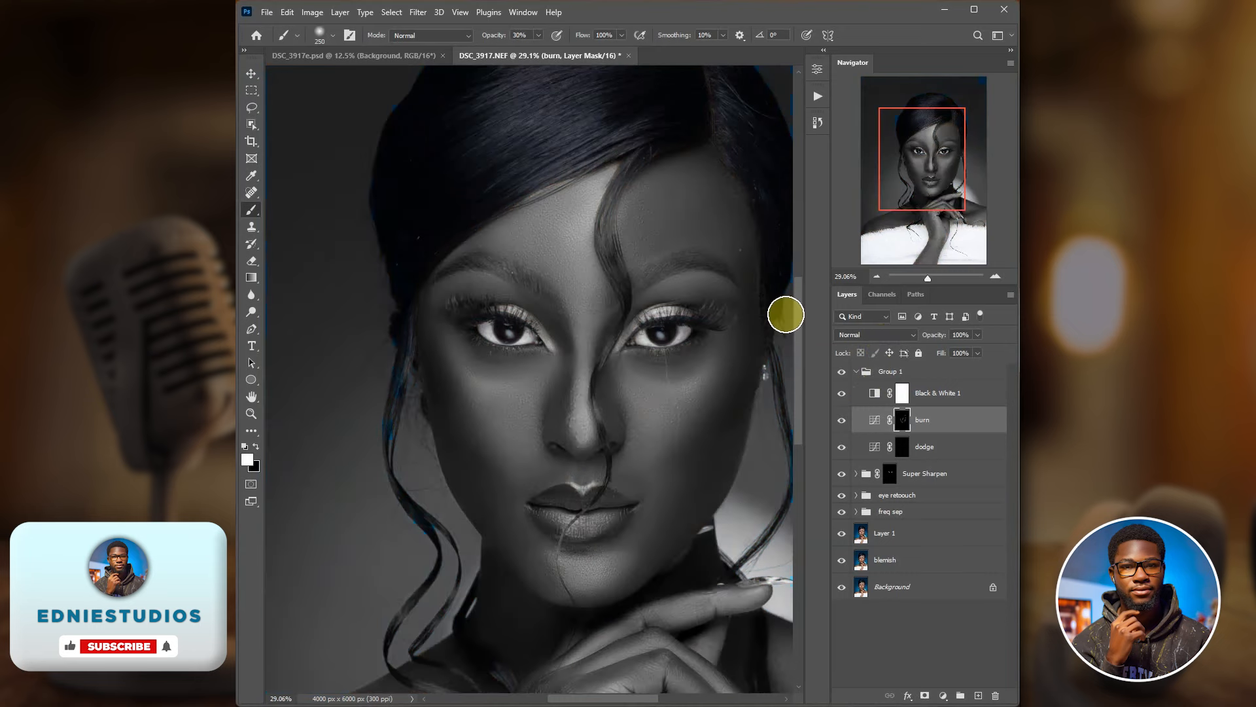
key(bracketright)
key(bracketright)
key(bracketright)
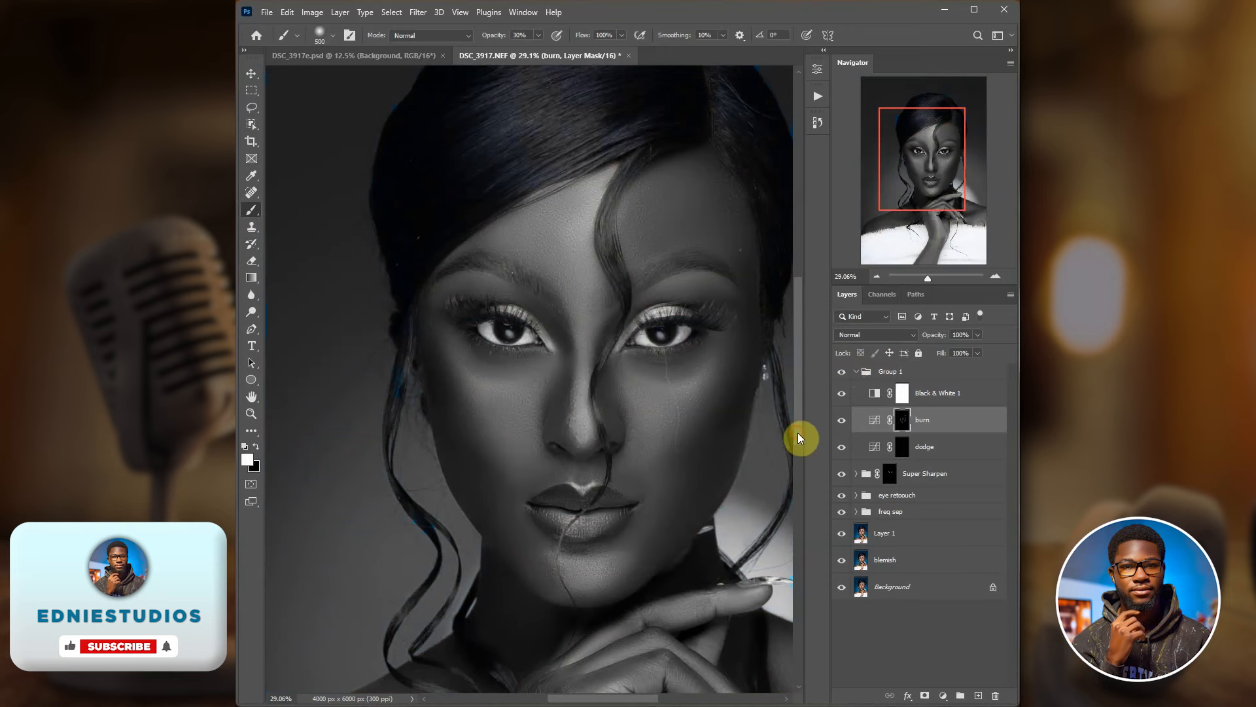
scroll(798, 433, down, 5)
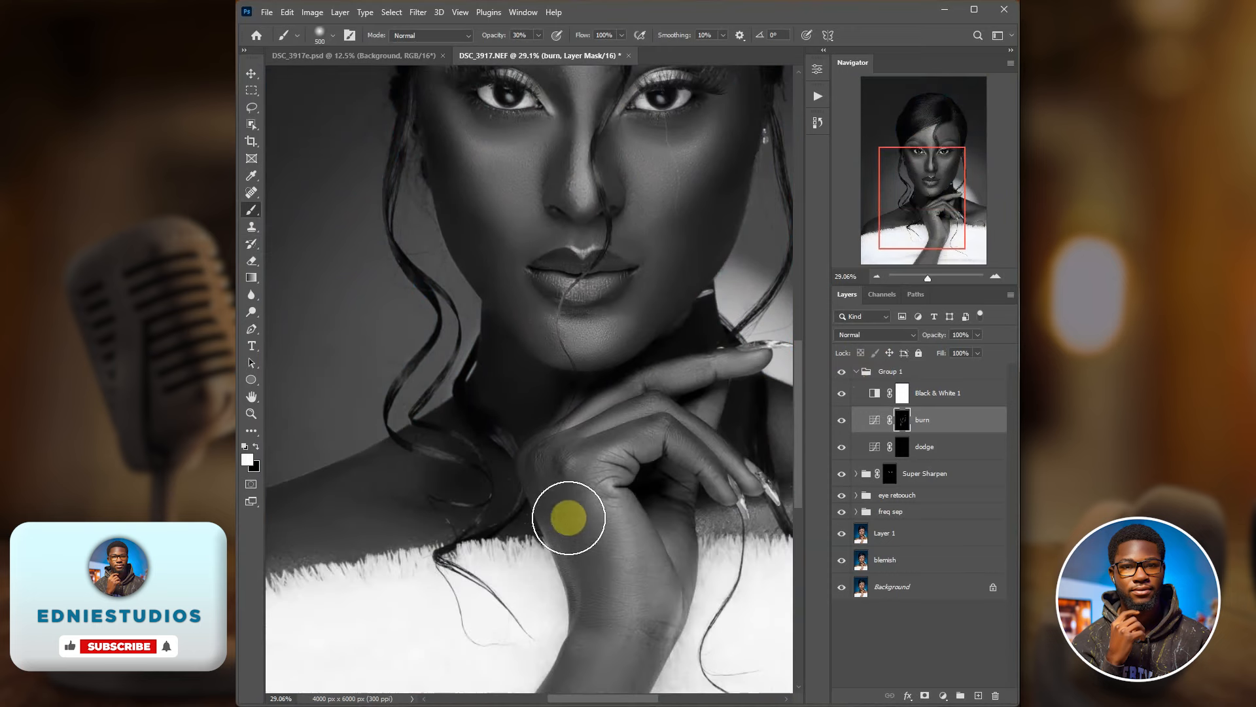
scroll(810, 491, down, 5)
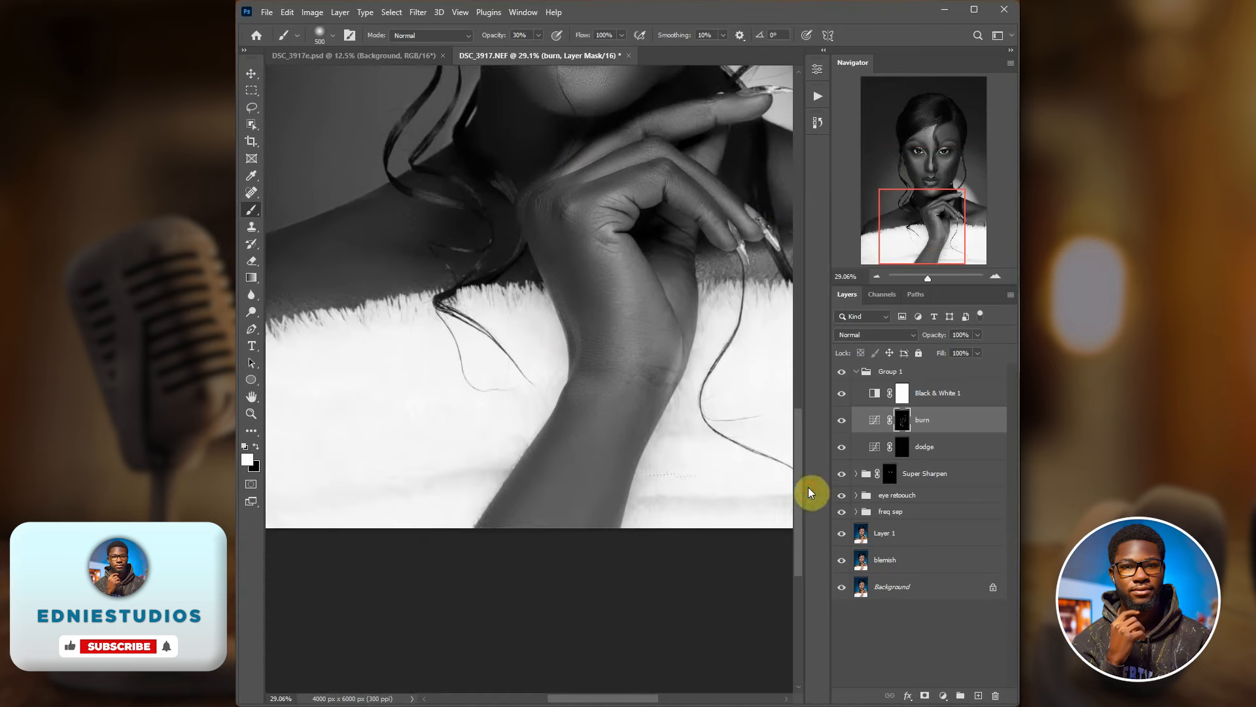
scroll(798, 392, up, 8)
Step: Hide the Black & White layer and check the burn result over the whole portrait
key(ctrl+0)
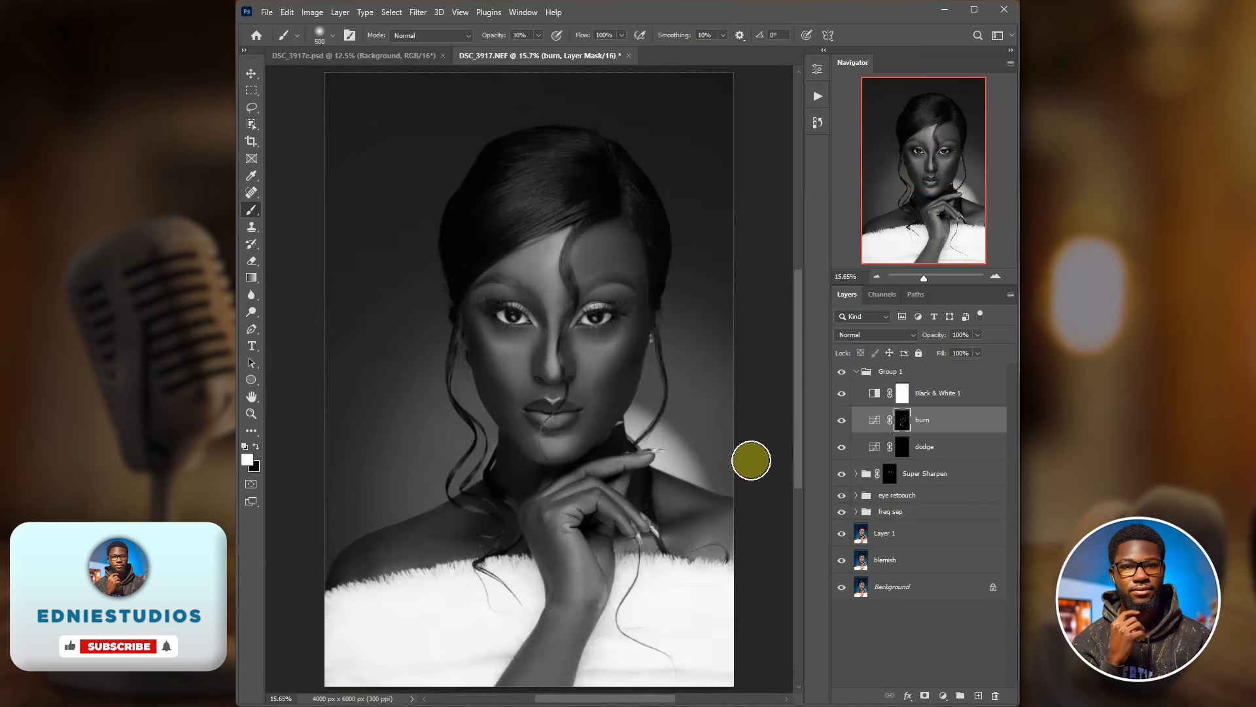
click(842, 395)
click(843, 372)
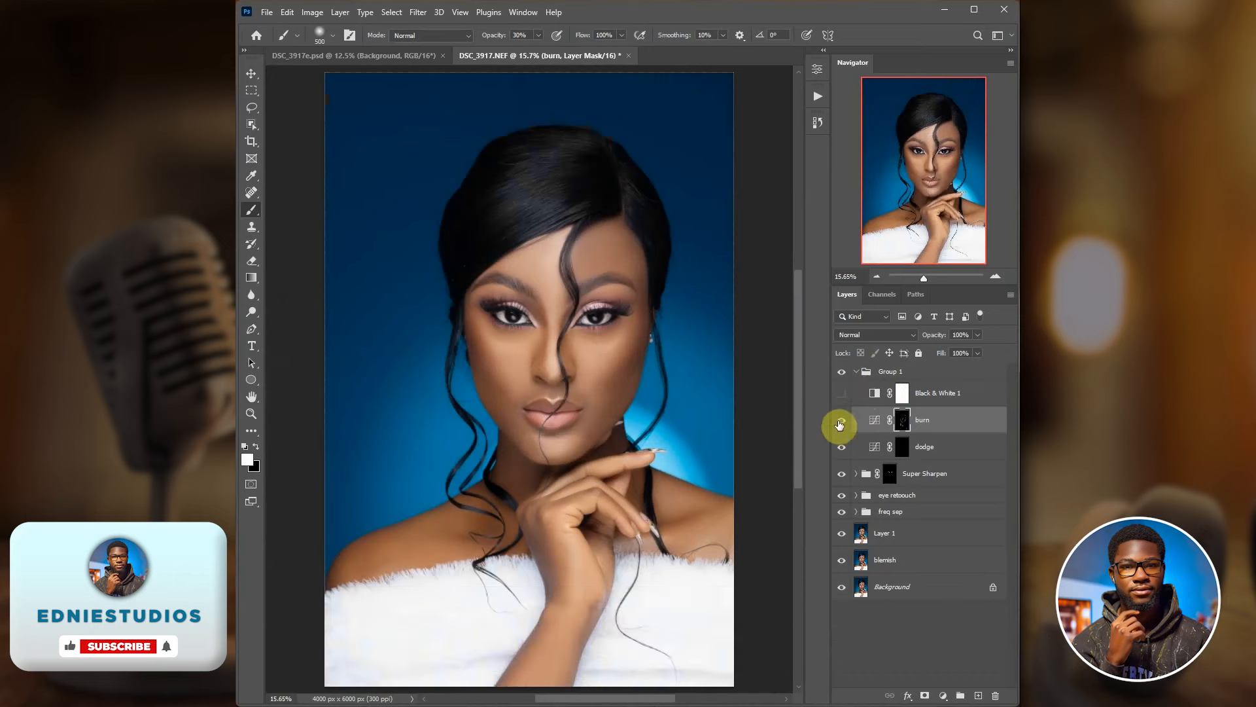
click(840, 395)
click(842, 396)
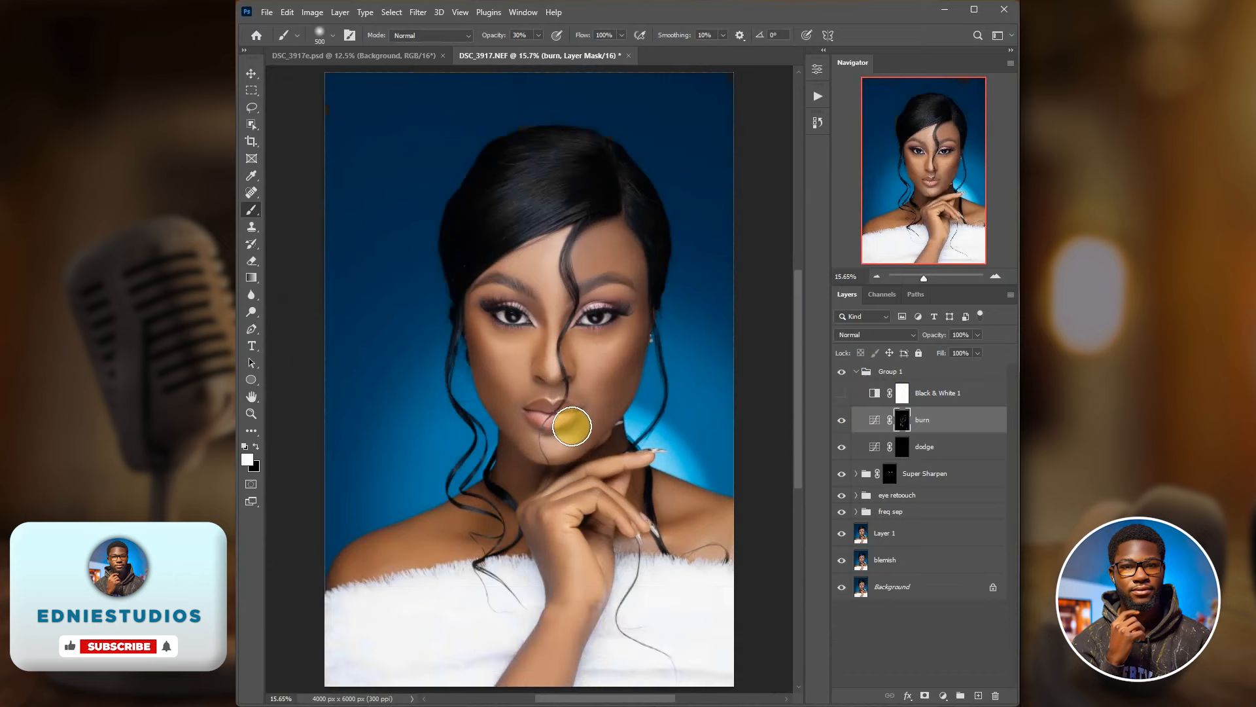
Step: Burn the skin around the lower lip on the burn mask with a 100 px brush
scroll(574, 422, up, 3)
key(bracketleft)
key(bracketleft)
key(bracketleft)
key(bracketleft)
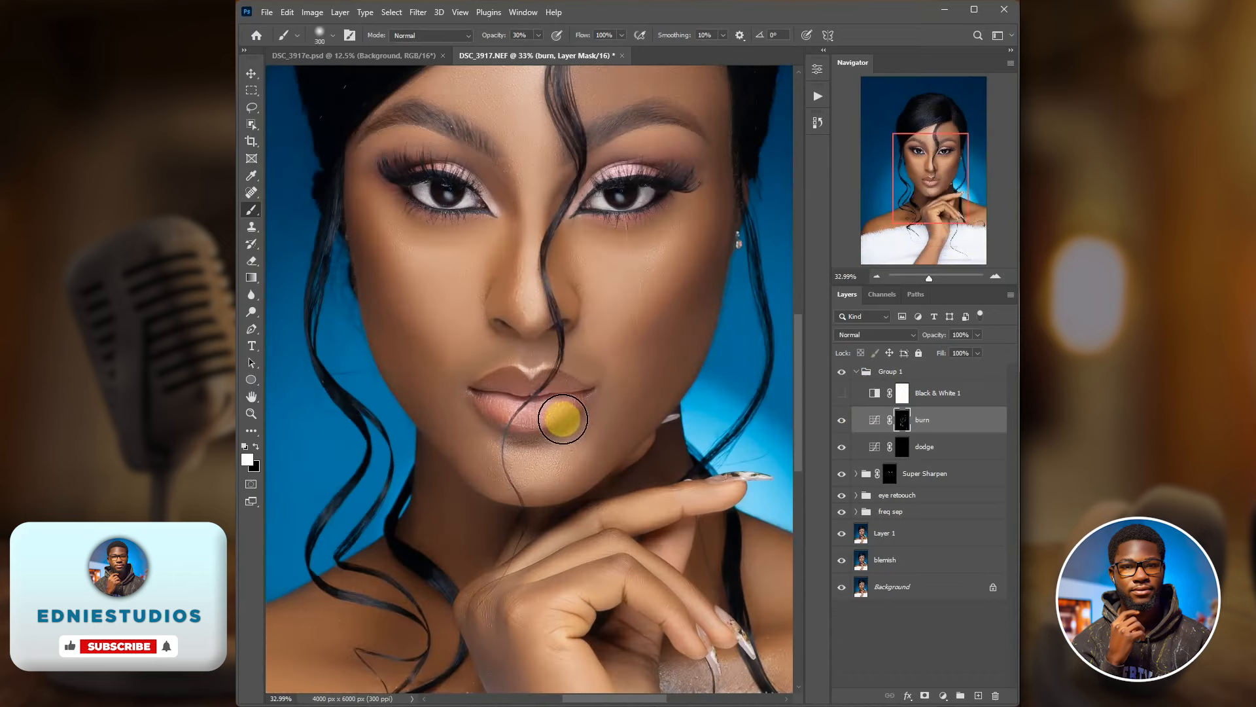
key(bracketleft)
key(bracketleft)
key(bracketleft)
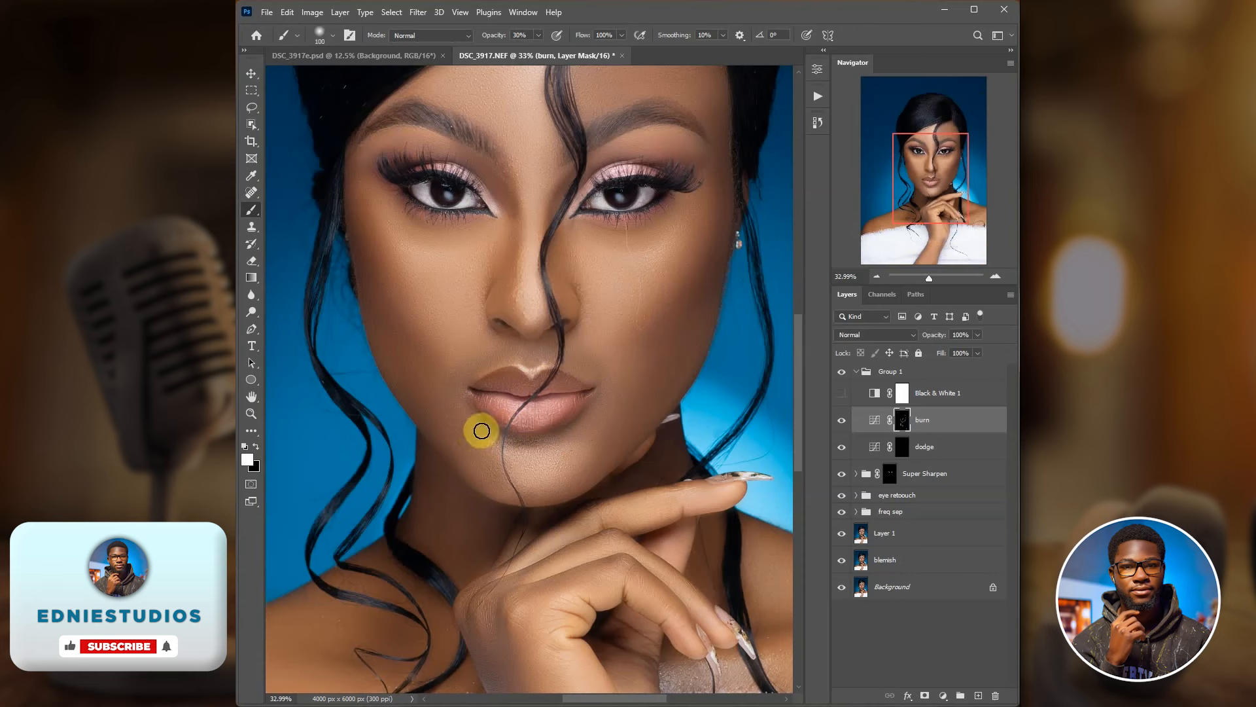
Step: Burn the outer contours of both cheeks on the burn mask with a 250 px brush
key(bracketright)
key(bracketright)
key(bracketright)
key(bracketright)
key(bracketright)
key(bracketright)
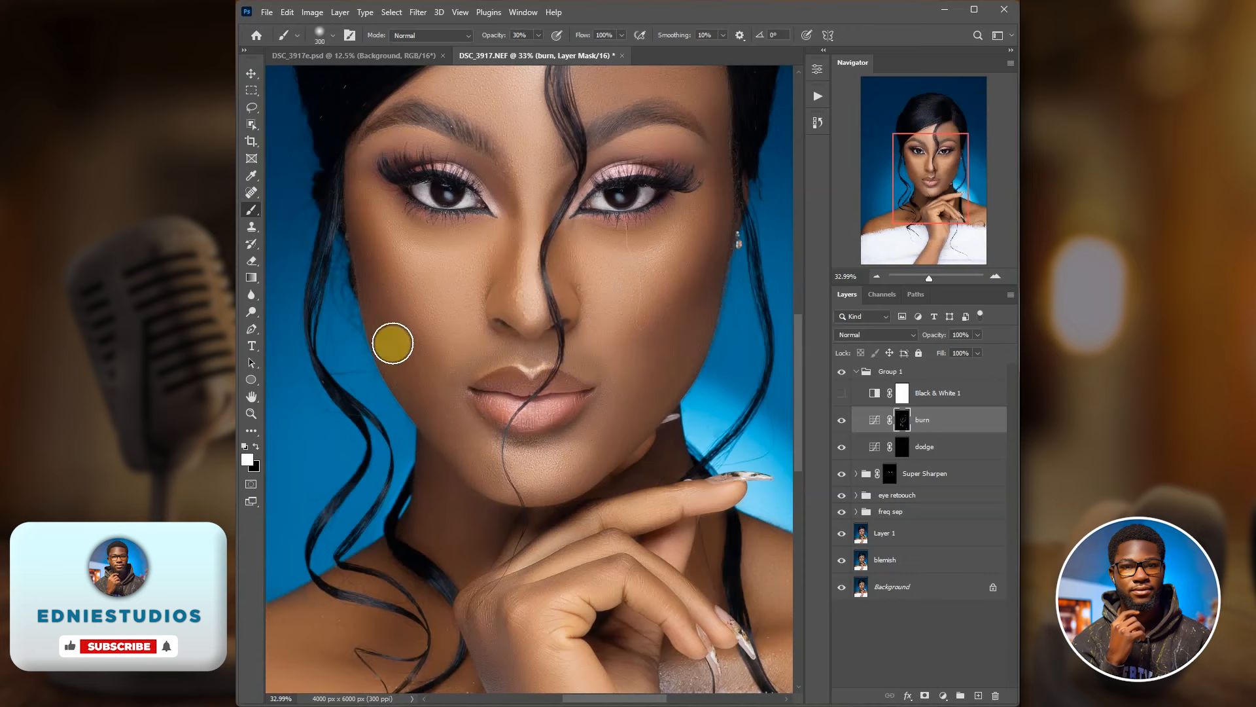
key(bracketleft)
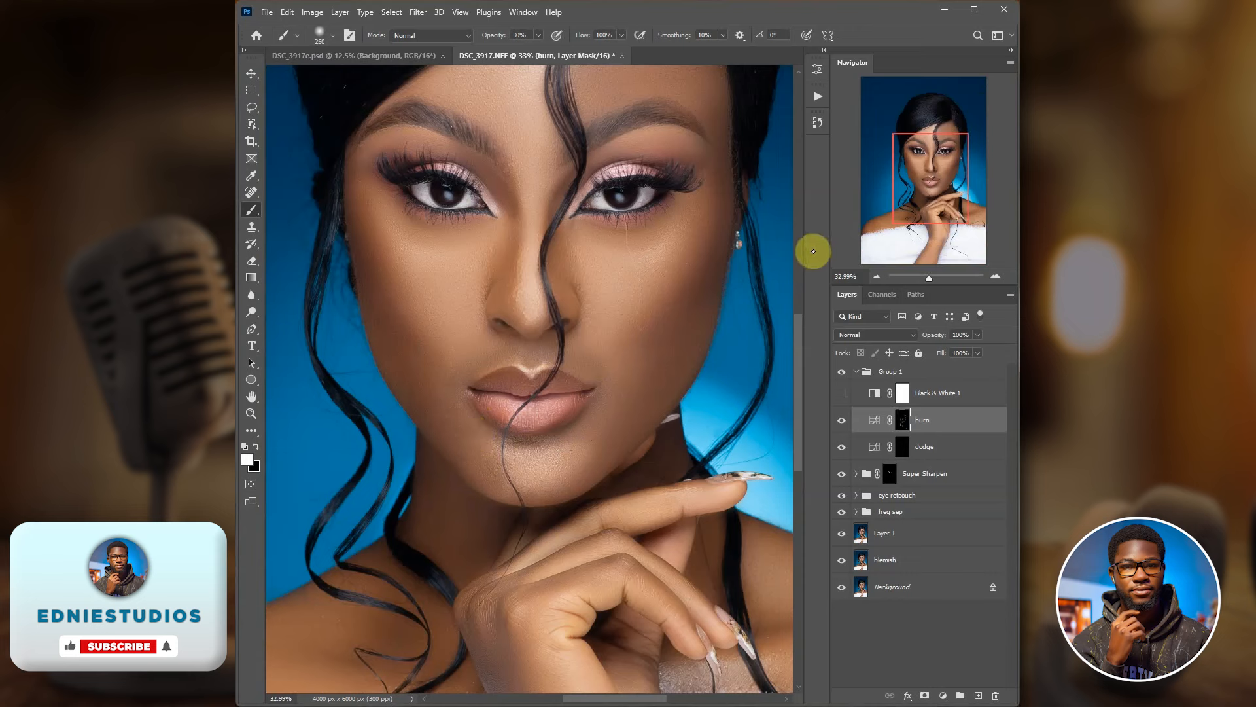
mouse_move(719, 261)
mouse_down()
mouse_move(651, 333)
mouse_move(674, 337)
mouse_move(714, 271)
mouse_move(651, 356)
mouse_up()
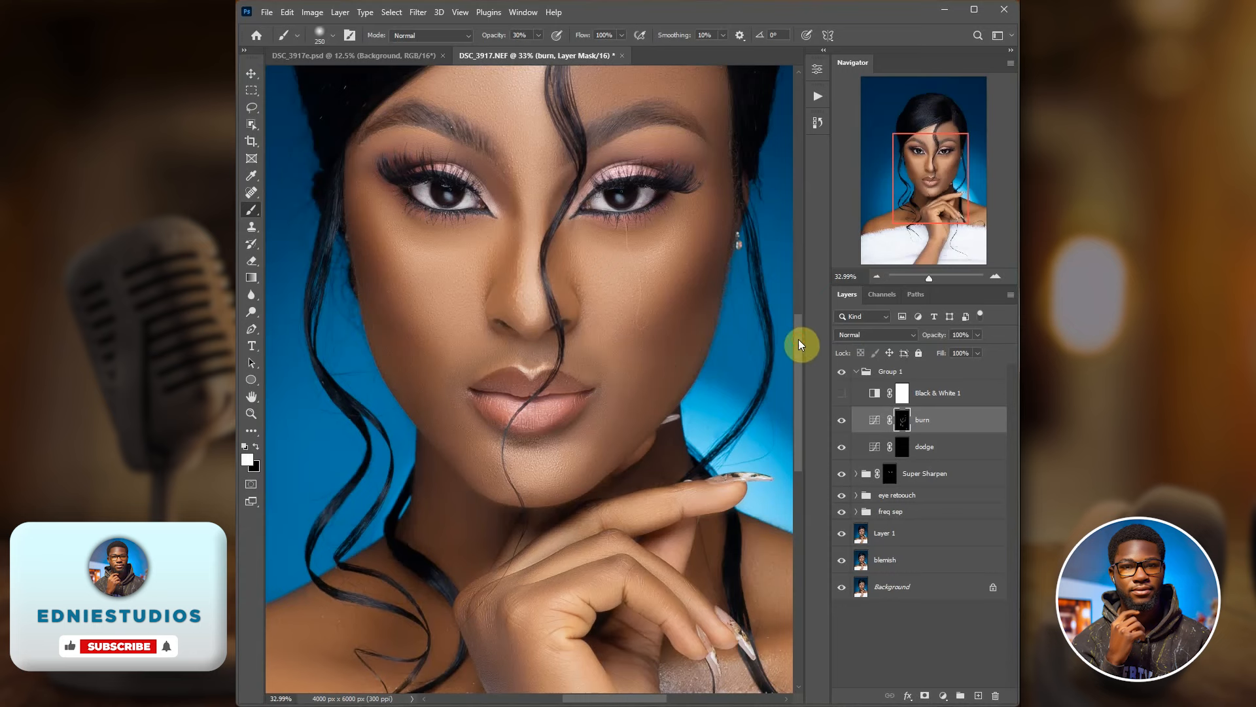
Step: Target the dodge mask, show the Black & White layer and brighten the forehead highlight with a 300 px brush
drag(798, 339, 795, 288)
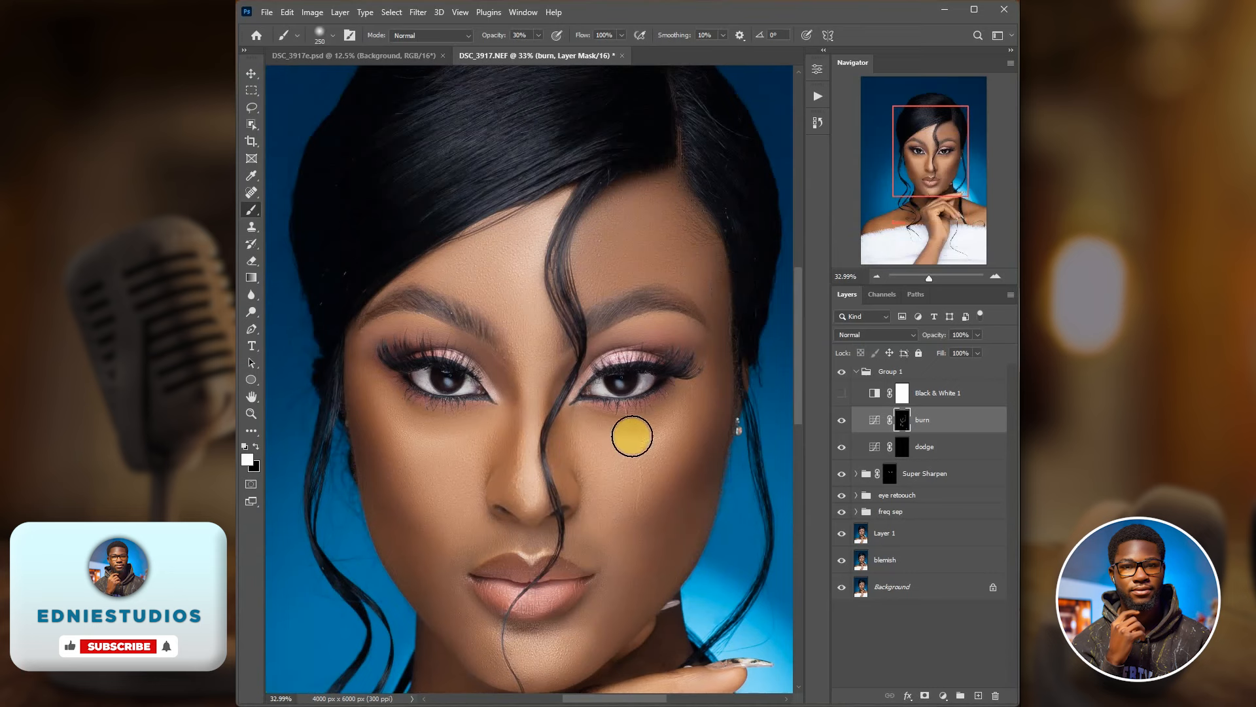
click(902, 448)
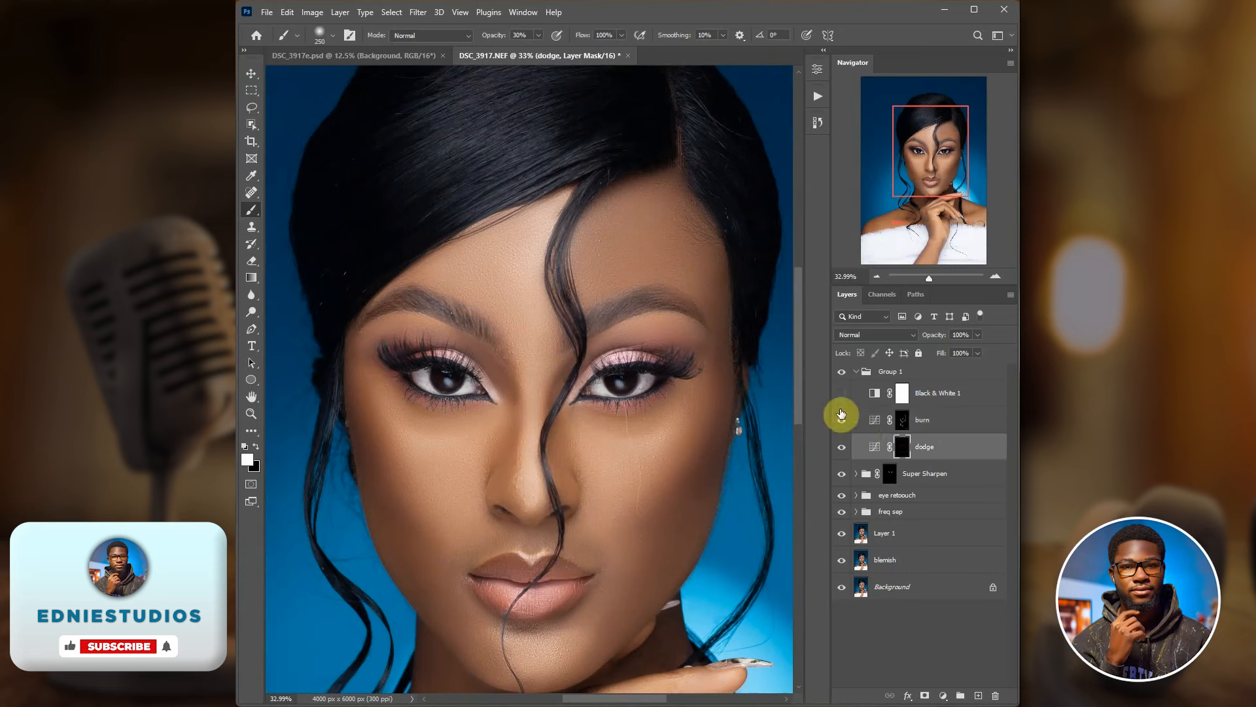
click(841, 393)
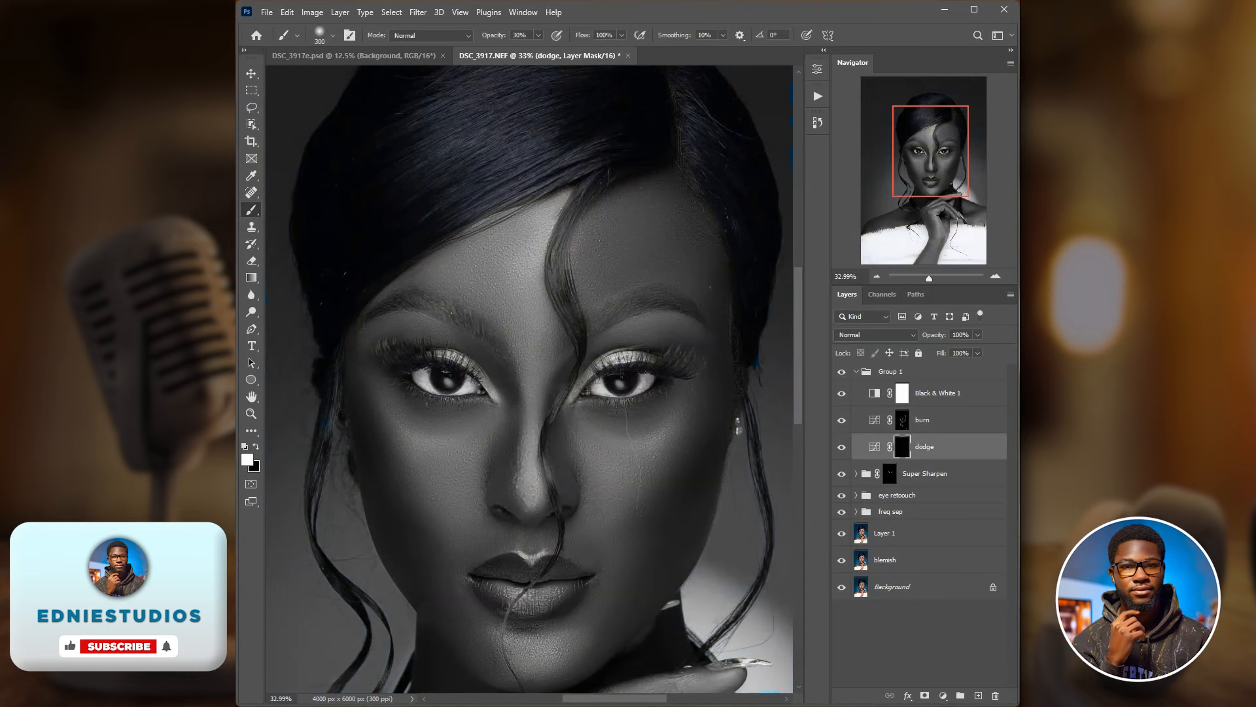
key(bracketright)
mouse_move(523, 259)
mouse_down()
mouse_move(531, 234)
mouse_move(517, 251)
mouse_move(523, 294)
mouse_move(527, 263)
mouse_up()
Step: Dodge the irises of both eyes on the dodge mask with a small brush
key(bracketleft)
key(bracketleft)
key(bracketleft)
key(bracketleft)
key(bracketleft)
key(bracketleft)
key(bracketleft)
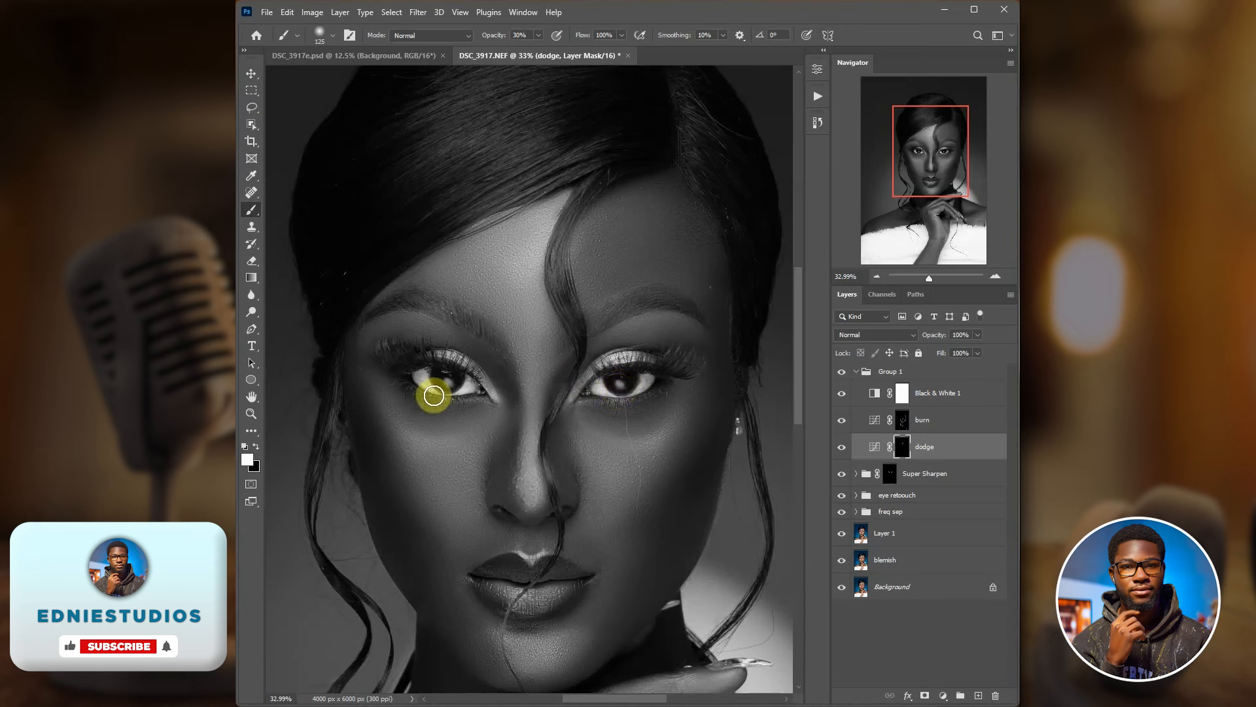
drag(443, 385, 442, 367)
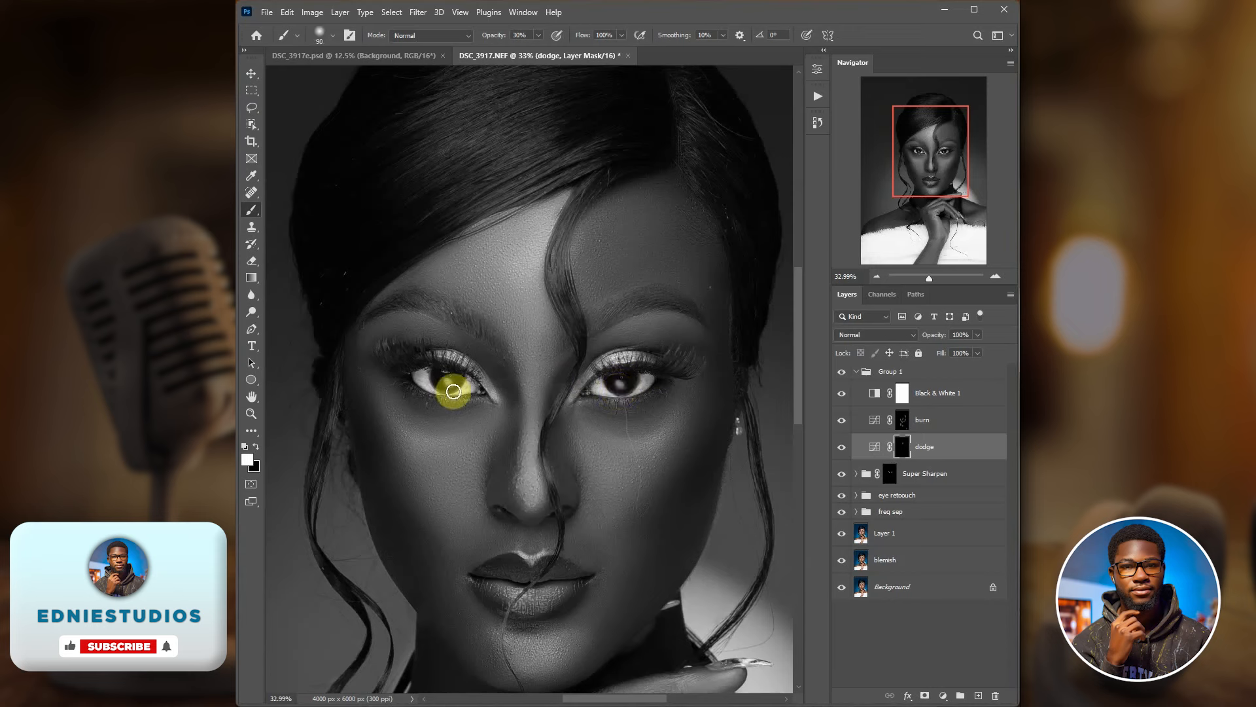
click(614, 390)
Step: Dodge the woman's left cheek below the eye on the dodge mask with a 250 px brush
mouse_move(614, 393)
mouse_down()
mouse_move(564, 373)
mouse_move(540, 389)
mouse_move(531, 376)
mouse_move(532, 490)
mouse_move(457, 452)
mouse_move(440, 467)
mouse_move(443, 488)
mouse_move(464, 446)
mouse_move(432, 457)
mouse_move(659, 437)
mouse_move(646, 453)
mouse_move(672, 431)
mouse_move(620, 465)
mouse_move(646, 465)
mouse_move(606, 456)
mouse_move(652, 454)
mouse_move(606, 485)
mouse_move(652, 446)
mouse_move(606, 497)
mouse_up()
key(bracketright)
key(bracketright)
key(bracketright)
key(bracketright)
key(bracketright)
key(bracketright)
key(bracketleft)
key(bracketleft)
key(bracketleft)
key(bracketleft)
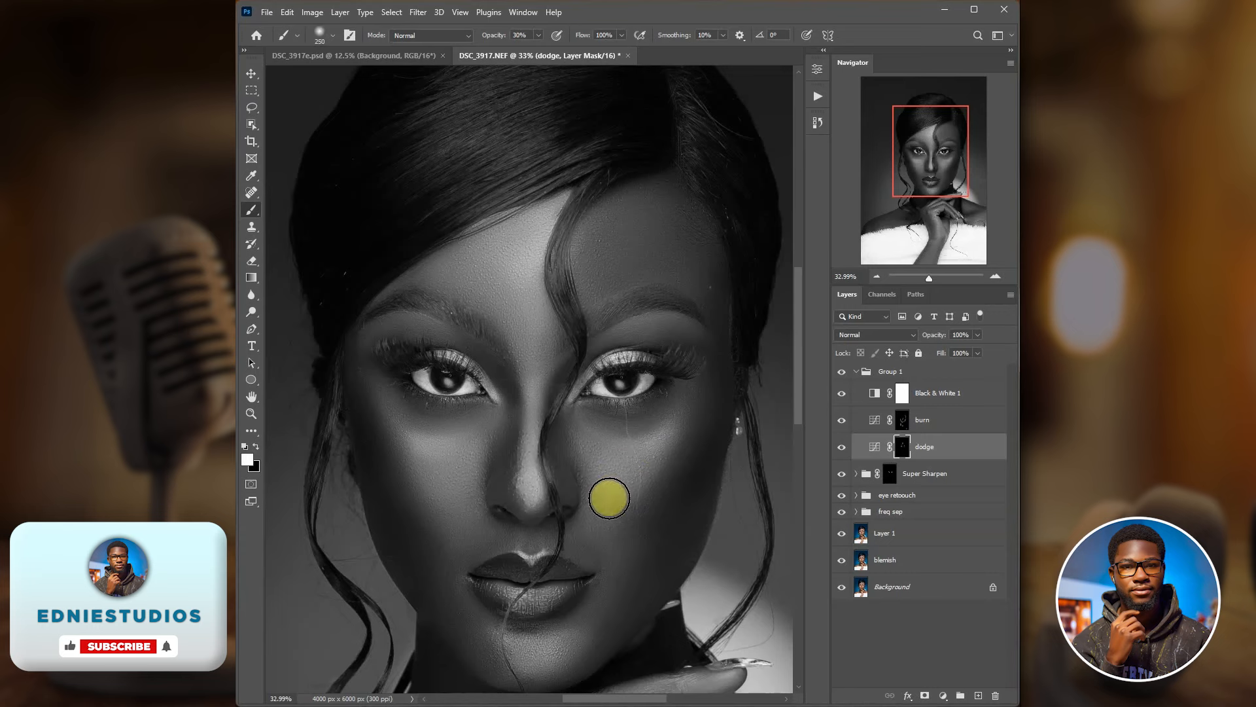
key(bracketright)
key(bracketright)
Step: Hide the Black & White layer, undo the dodge stroke beside the mouth and dodge the woman's left cheekbone at 250 px
click(843, 393)
drag(798, 327, 805, 367)
mouse_move(621, 347)
mouse_down()
mouse_move(659, 303)
mouse_move(624, 302)
mouse_move(654, 299)
mouse_move(579, 377)
mouse_up()
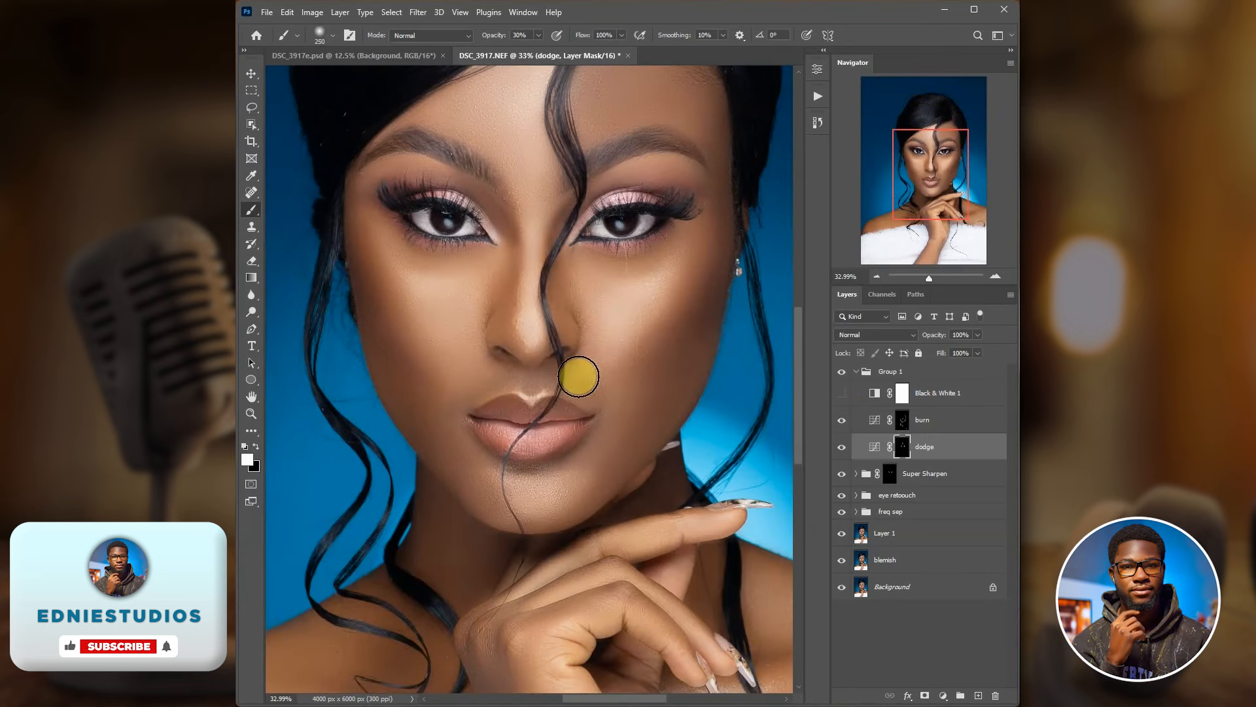
key(ctrl+z)
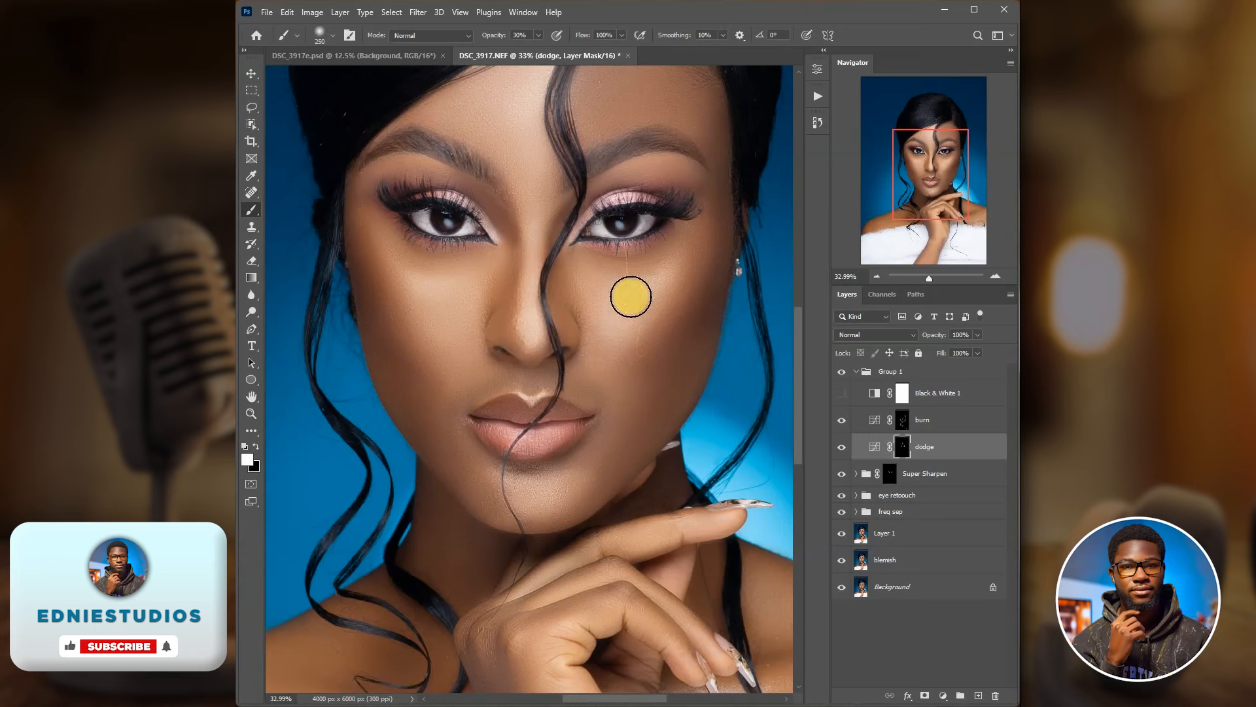
mouse_move(641, 305)
mouse_down()
mouse_move(622, 300)
mouse_move(656, 283)
mouse_move(640, 316)
mouse_up()
Step: Dodge the upper lip on the dodge mask with a 100 px brush
key(bracketleft)
key(bracketleft)
key(bracketleft)
key(bracketleft)
key(bracketleft)
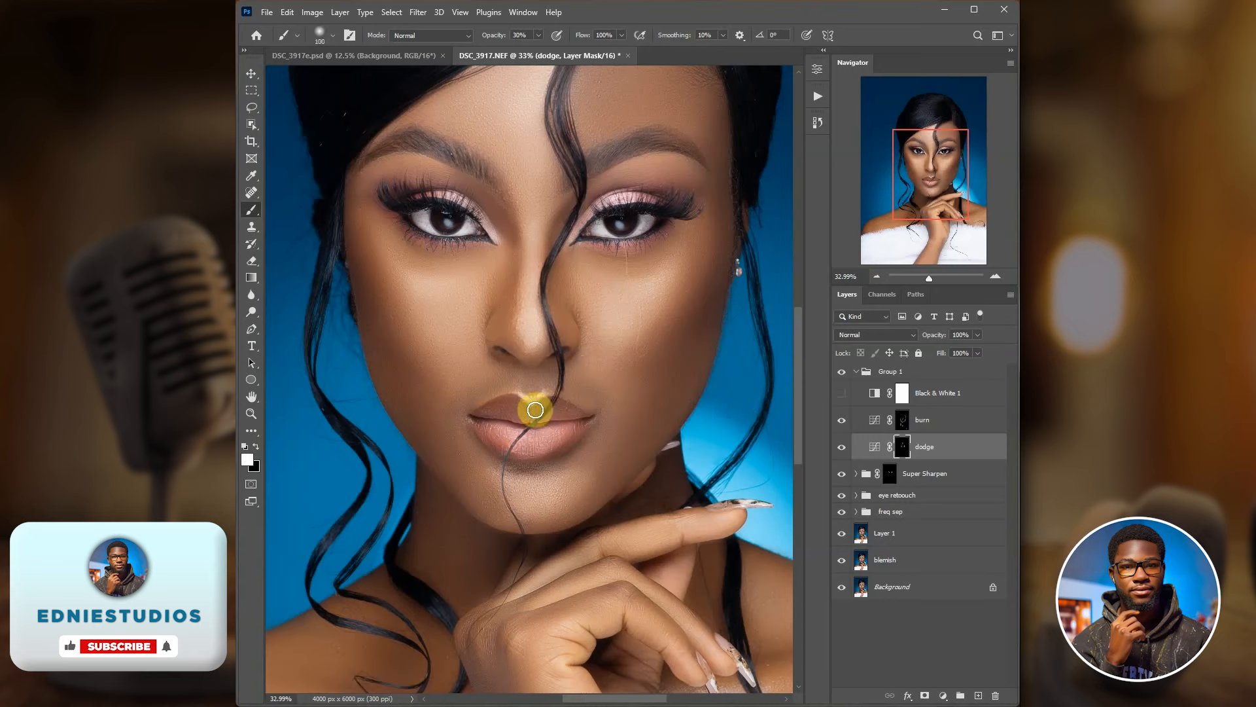
Step: Dodge the woman's right cheek below the eye on the dodge mask with a 175 px brush
key(bracketright)
key(bracketright)
key(bracketright)
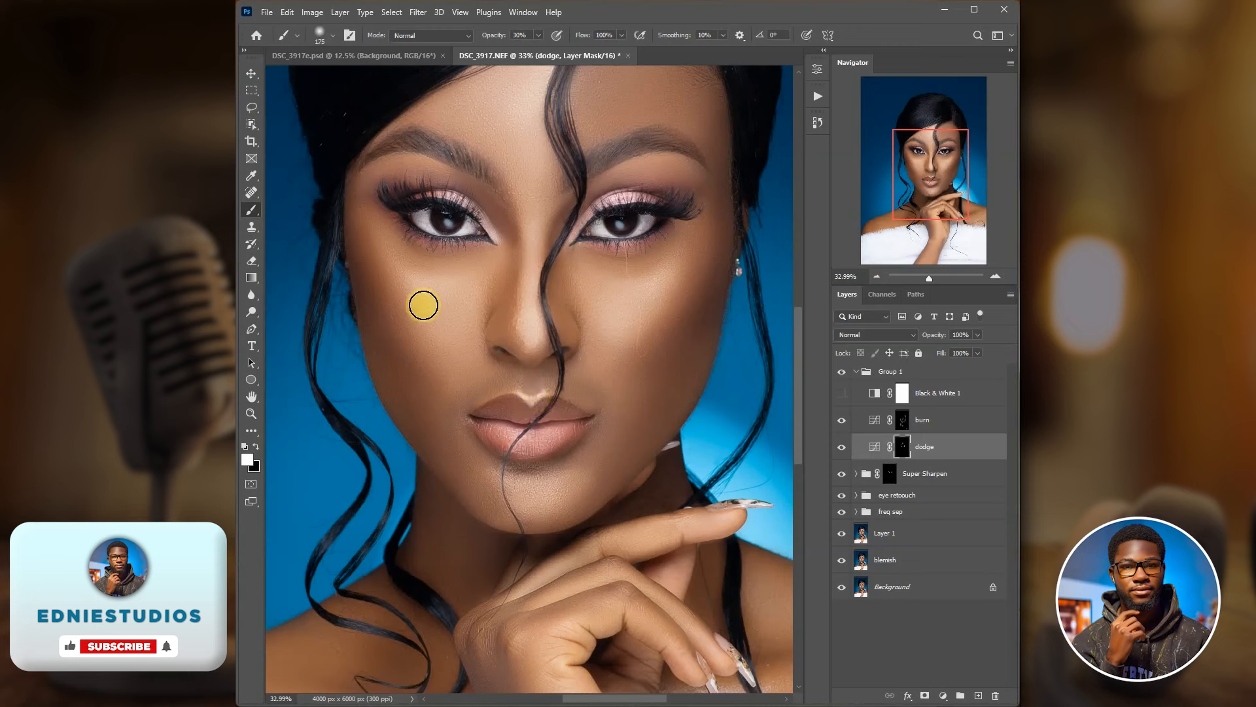
key(bracketleft)
key(bracketleft)
key(bracketleft)
key(bracketleft)
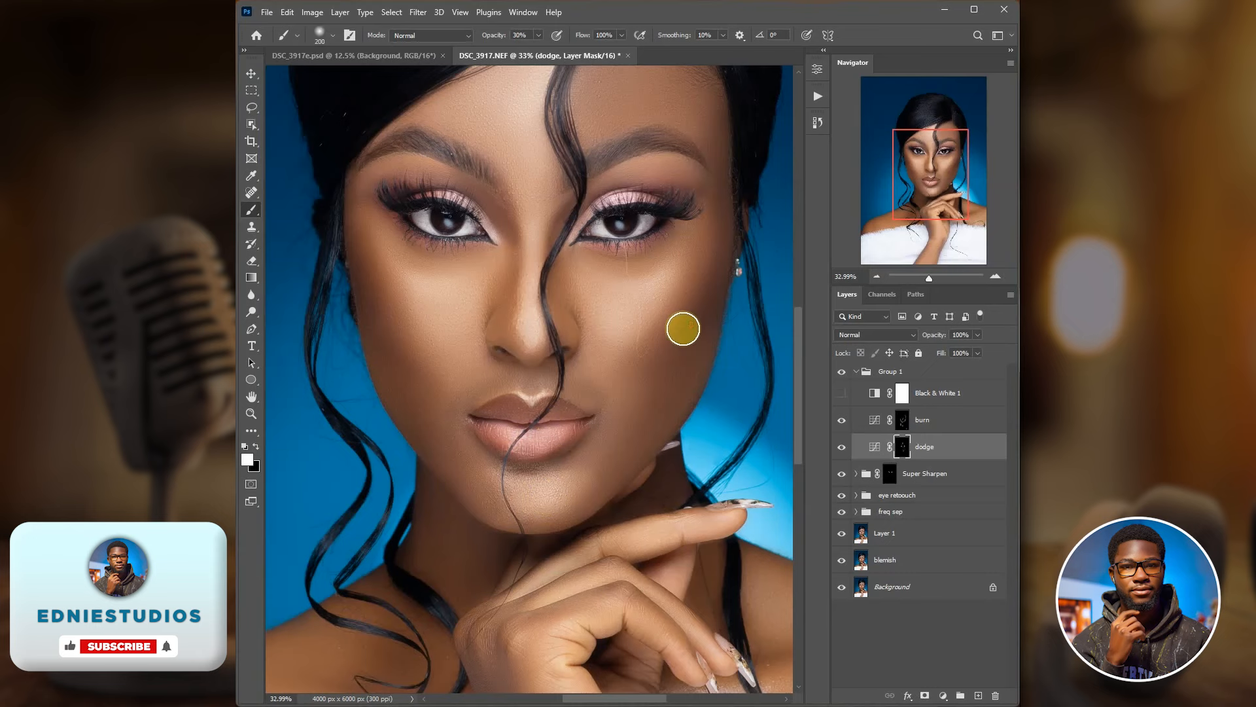
Step: Compare the retouched portrait with the original by showing the Background layer alone and restoring all the layers
scroll(683, 328, down, 5)
scroll(687, 347, up, 2)
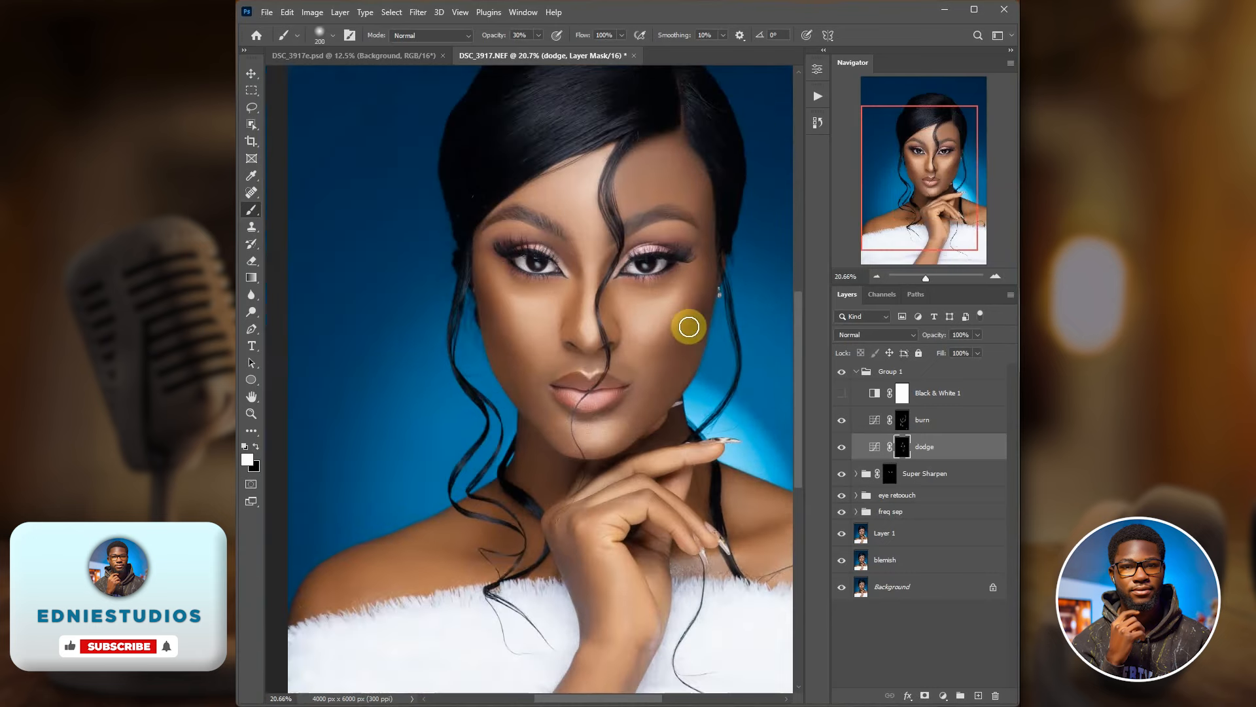
alt+click(841, 589)
alt+click(840, 592)
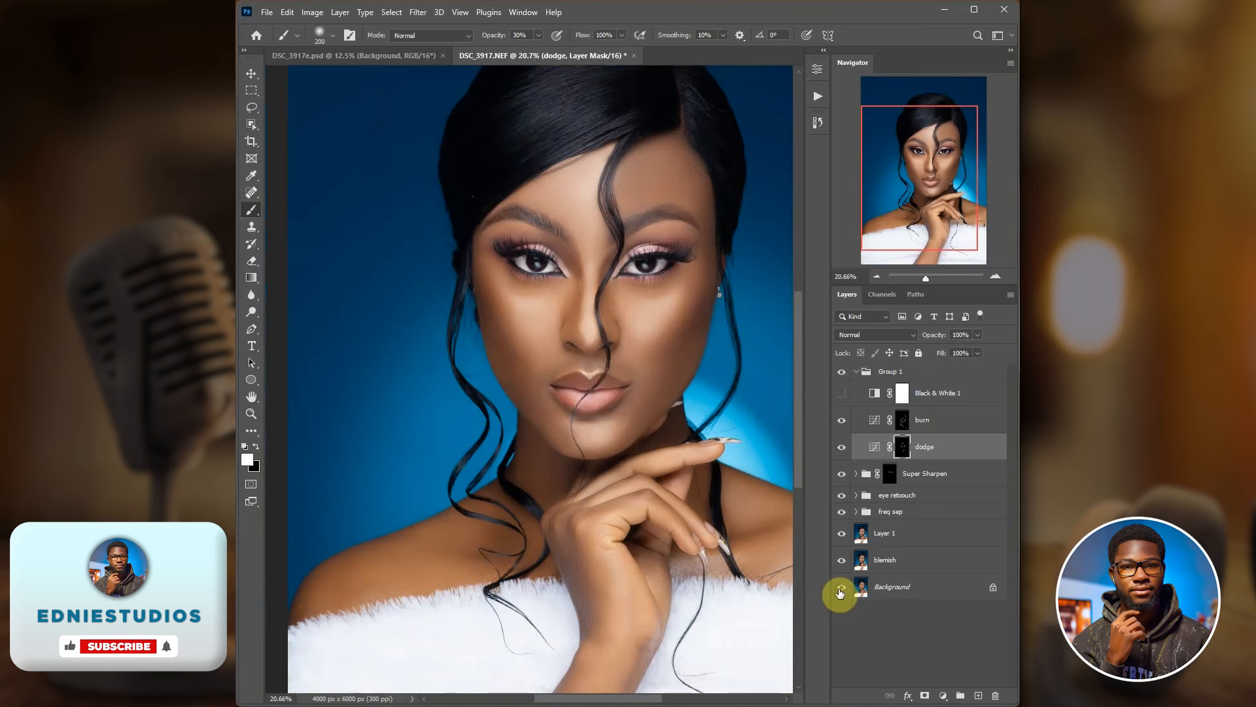
alt+click(840, 592)
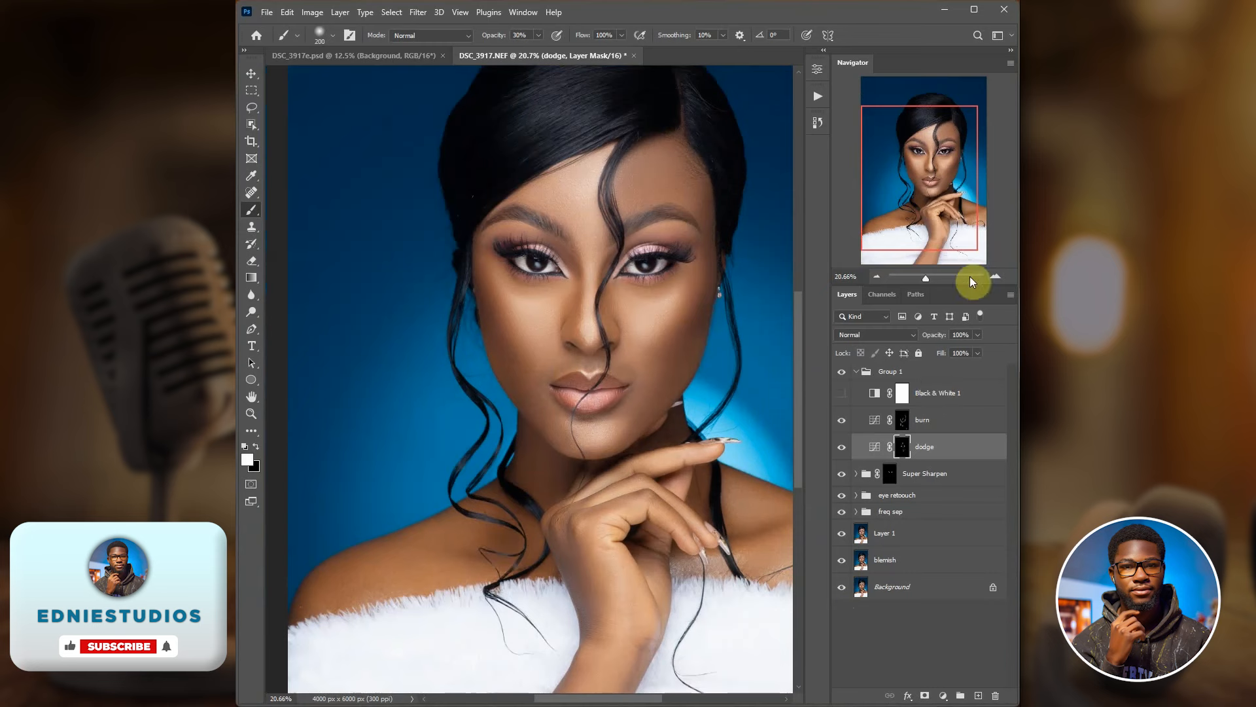
click(976, 333)
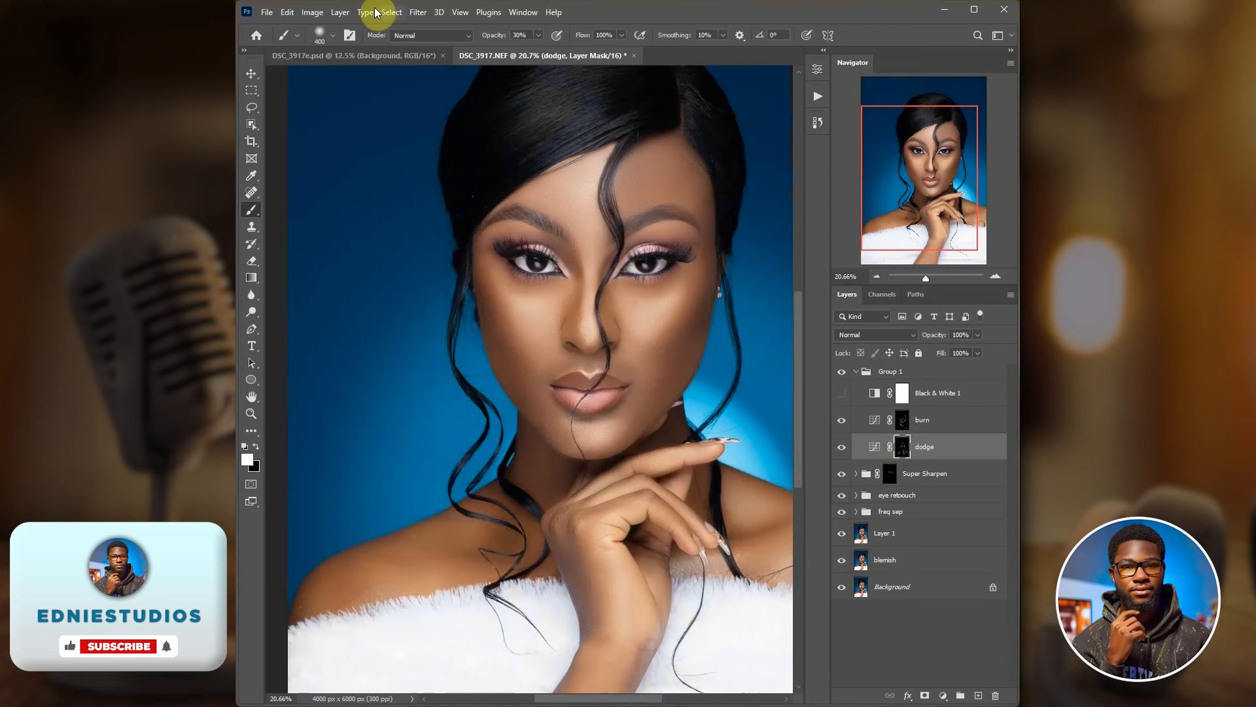
Step: Soften the dodge layer's mask with a Gaussian Blur of 24.9 pixels
click(418, 12)
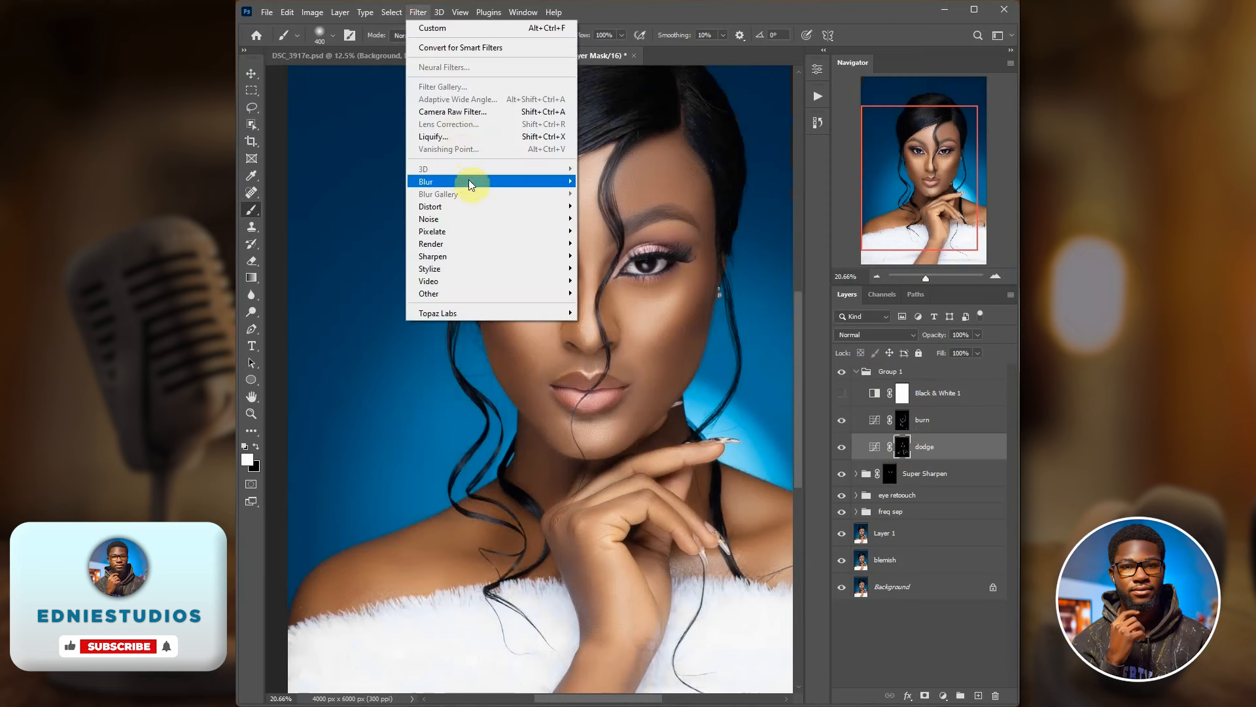
mouse_move(471, 182)
click(609, 230)
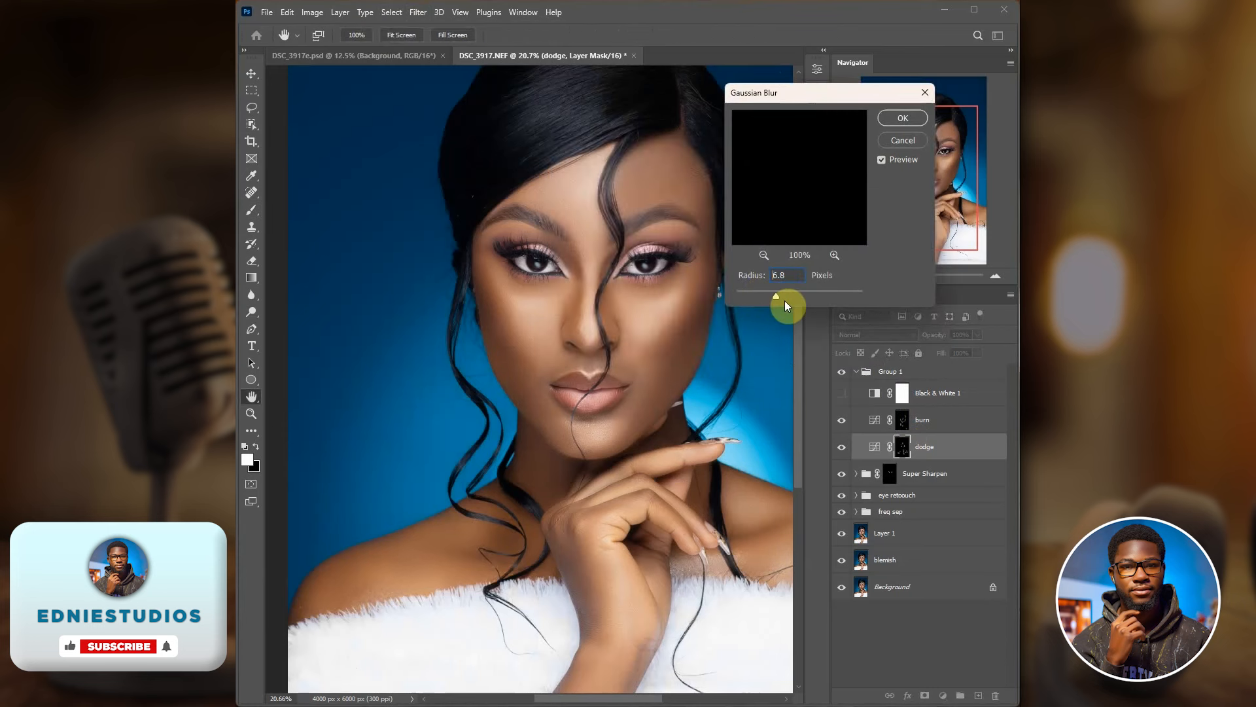
drag(782, 298, 785, 299)
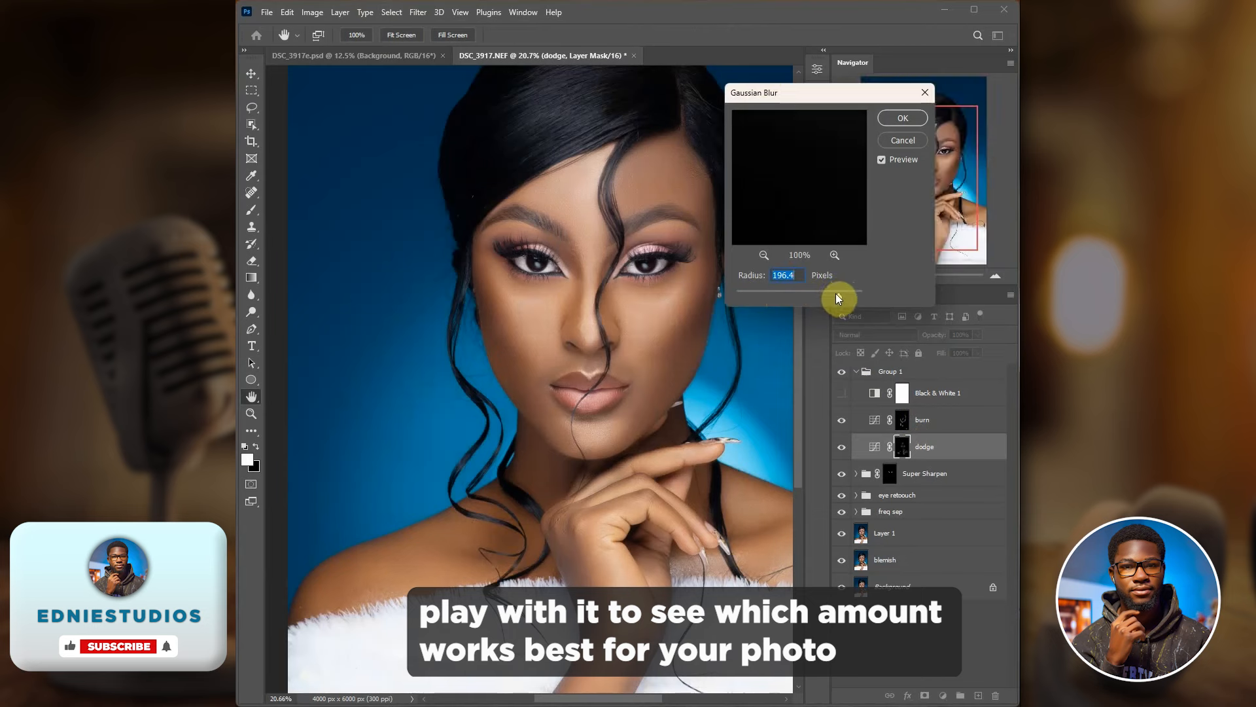
drag(836, 293, 795, 292)
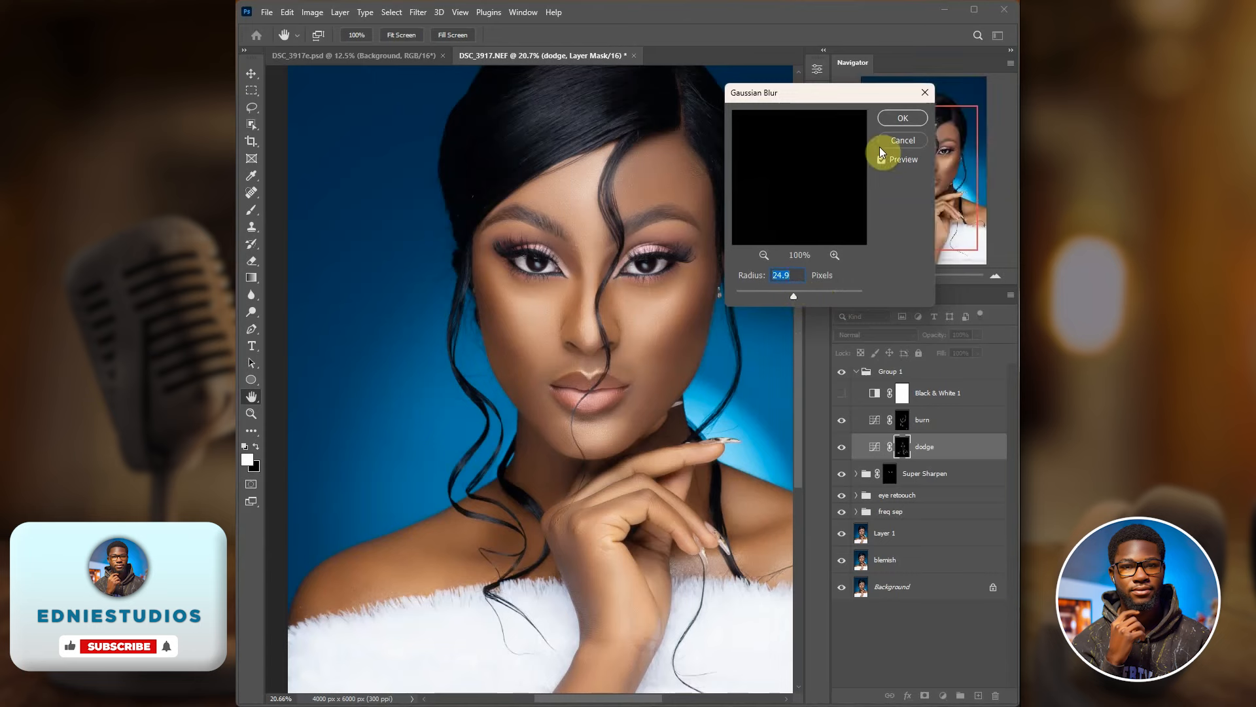
click(897, 118)
key(b)
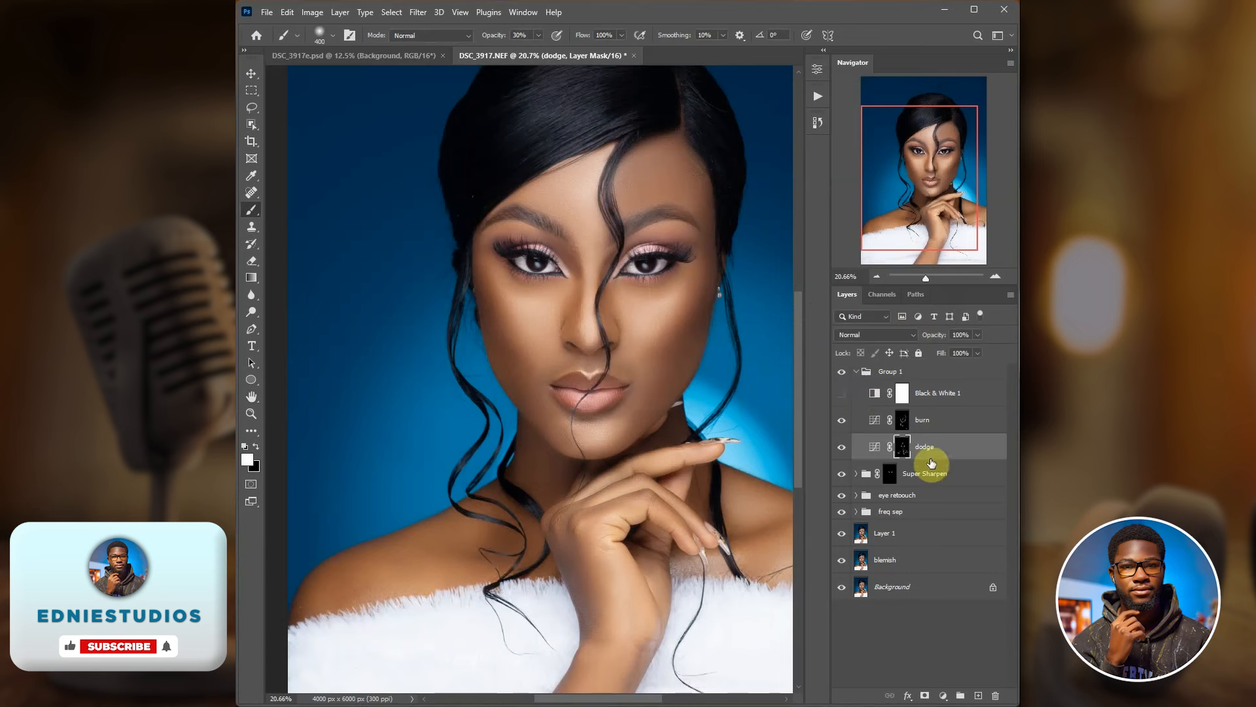
Step: Soften the burn layer's mask with a Gaussian Blur of 10.0 pixels
click(903, 421)
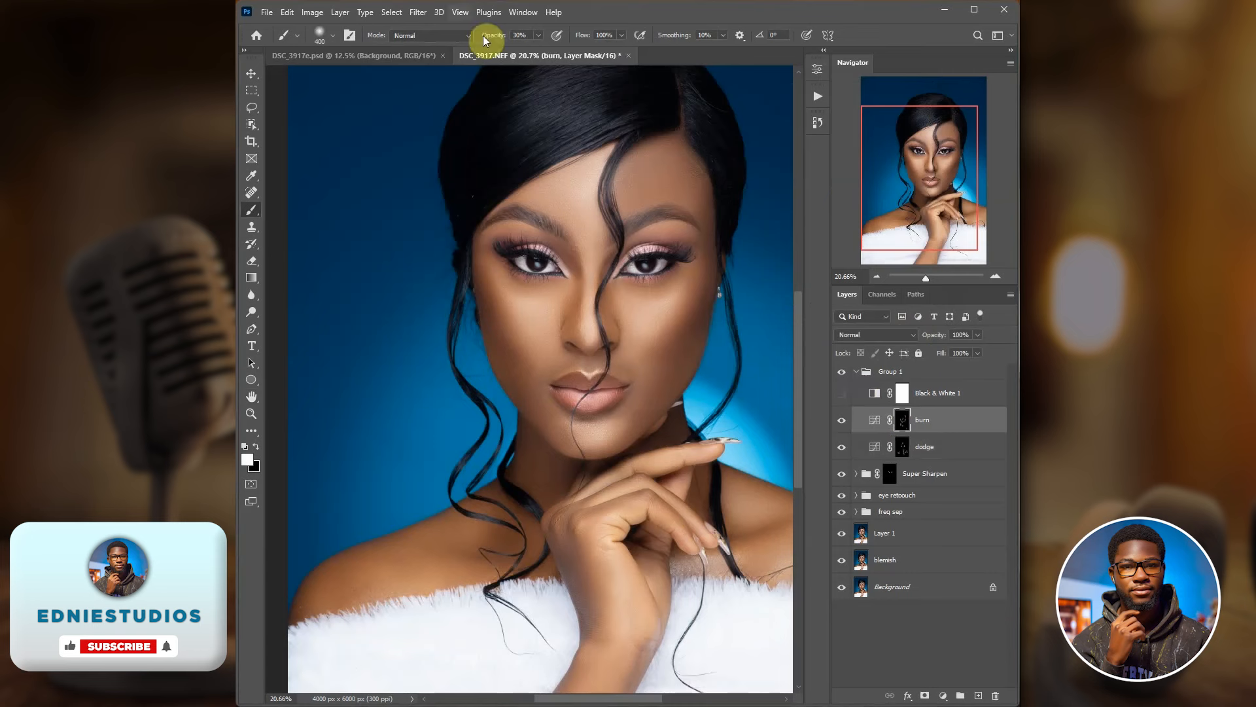
click(412, 13)
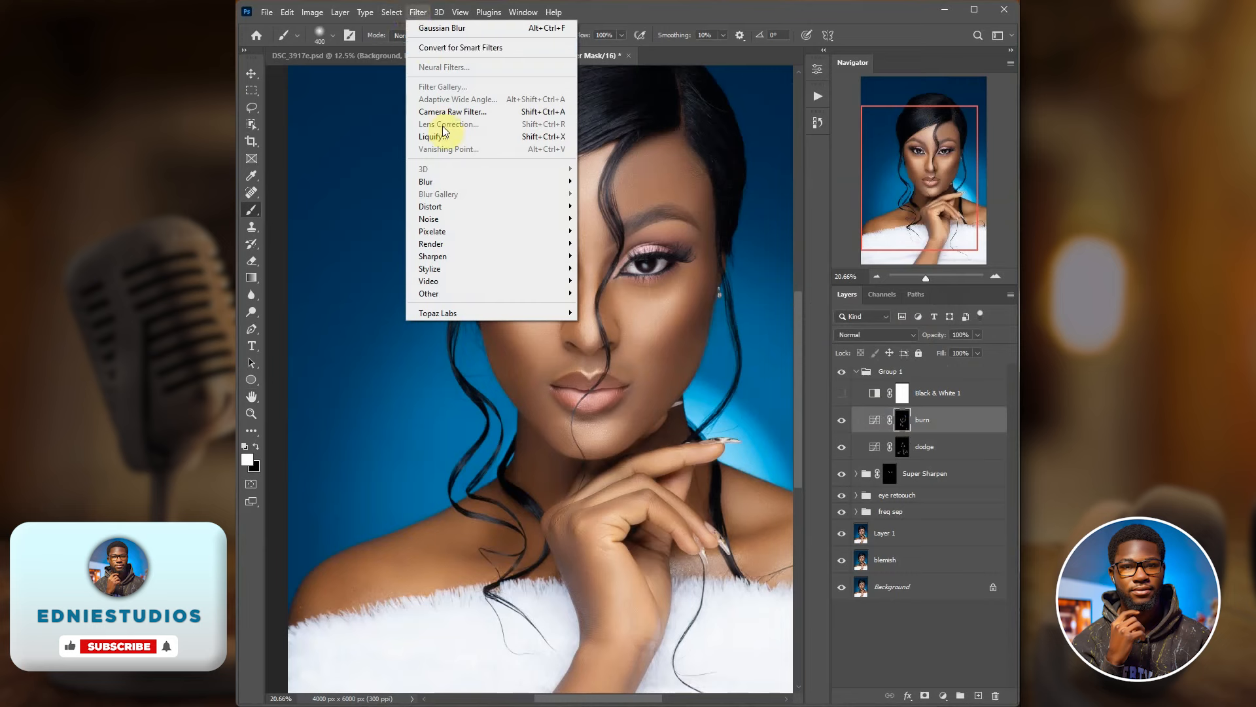
mouse_move(508, 183)
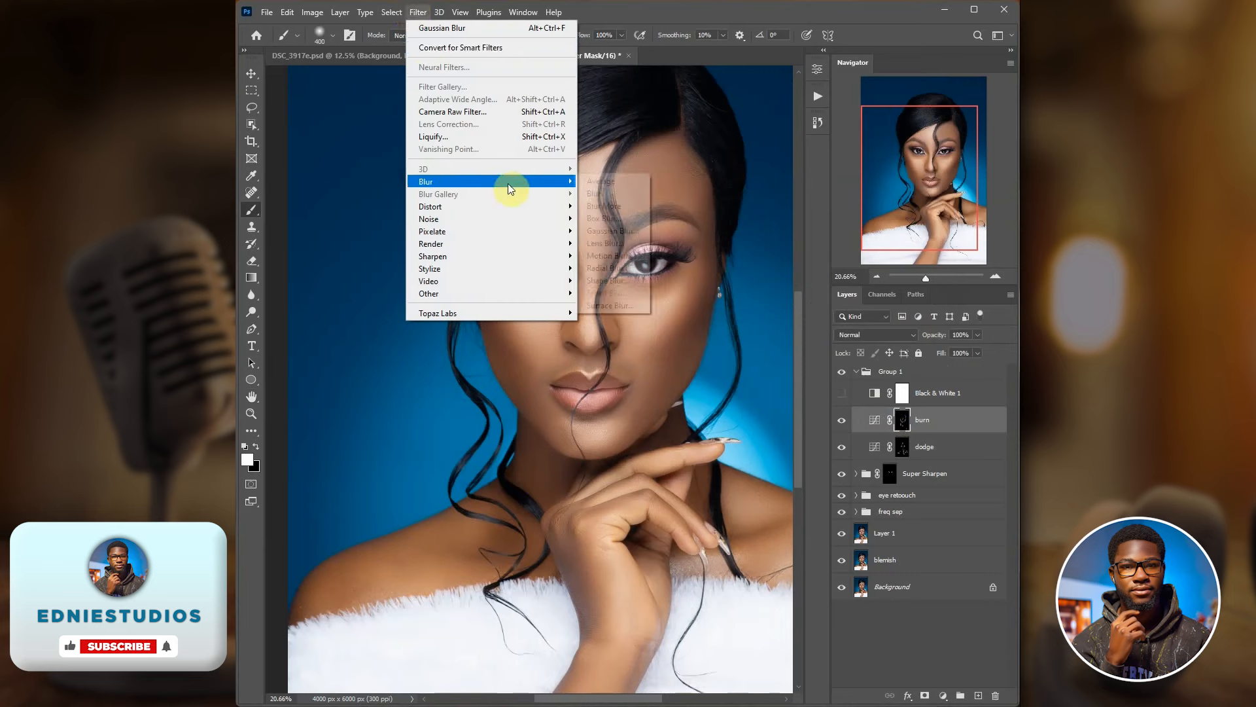
click(591, 226)
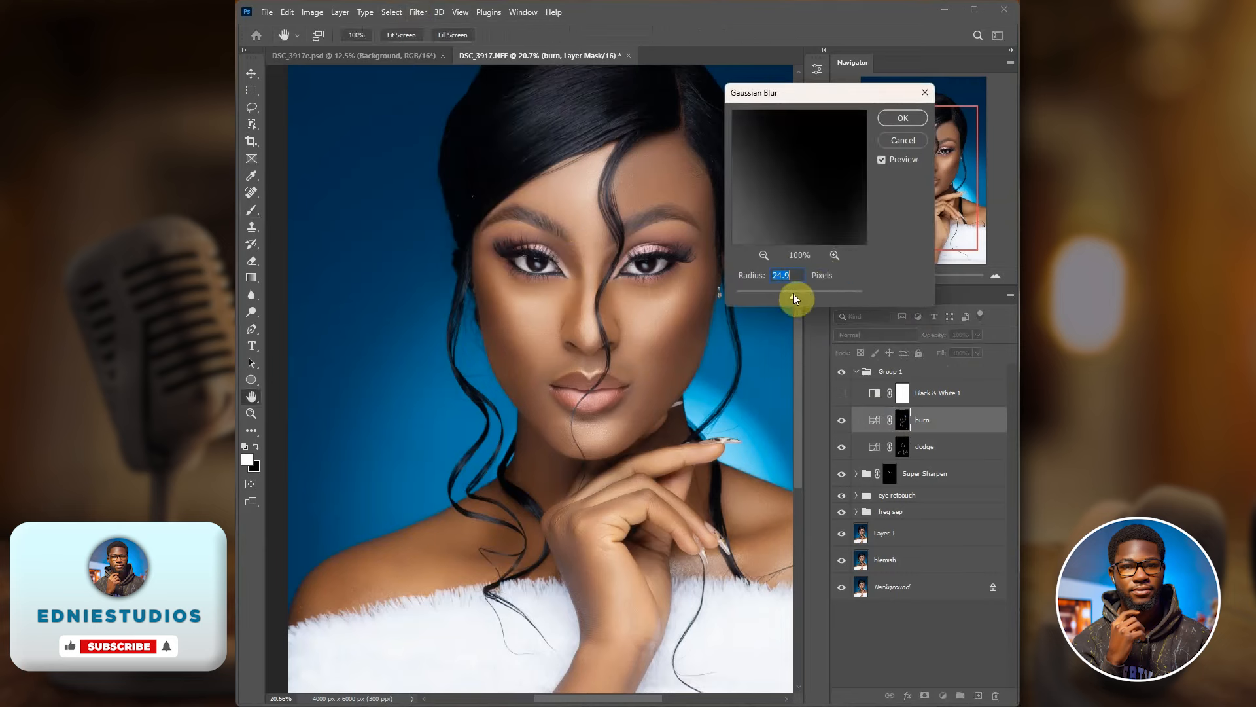
drag(794, 299, 784, 299)
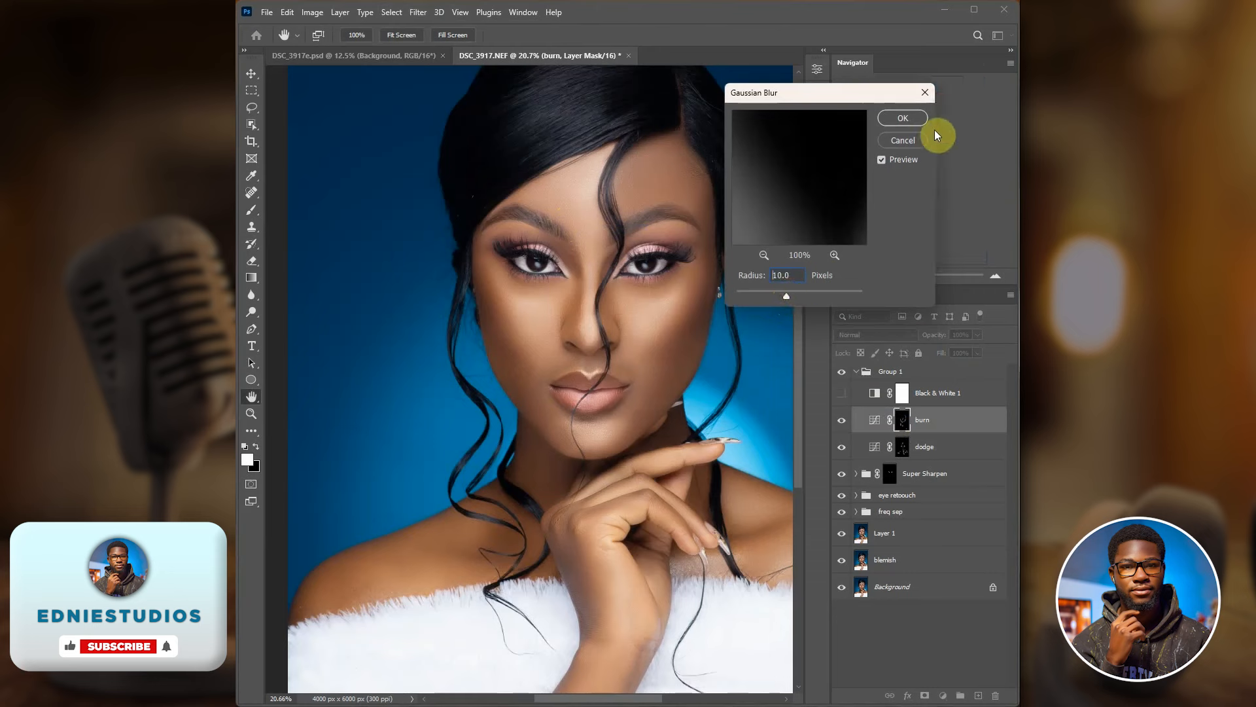
click(903, 119)
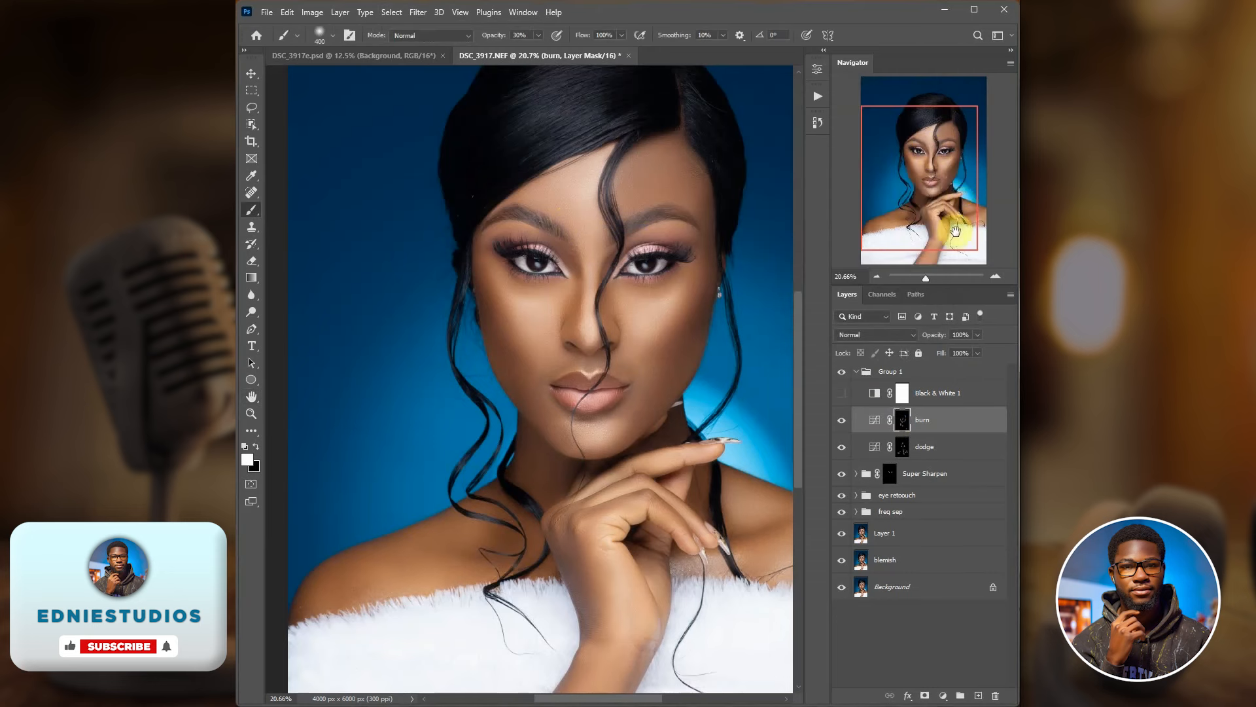
Step: Collapse Group 1 and run the quick dnb action above it
click(857, 372)
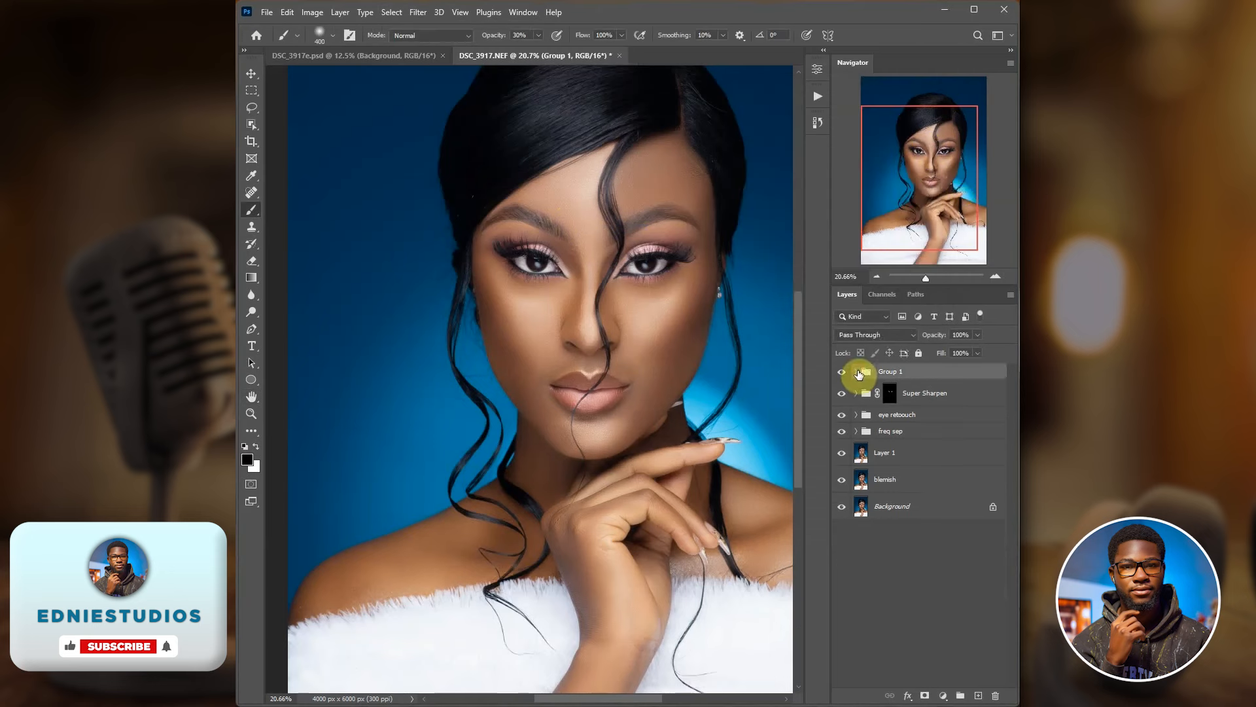
click(820, 96)
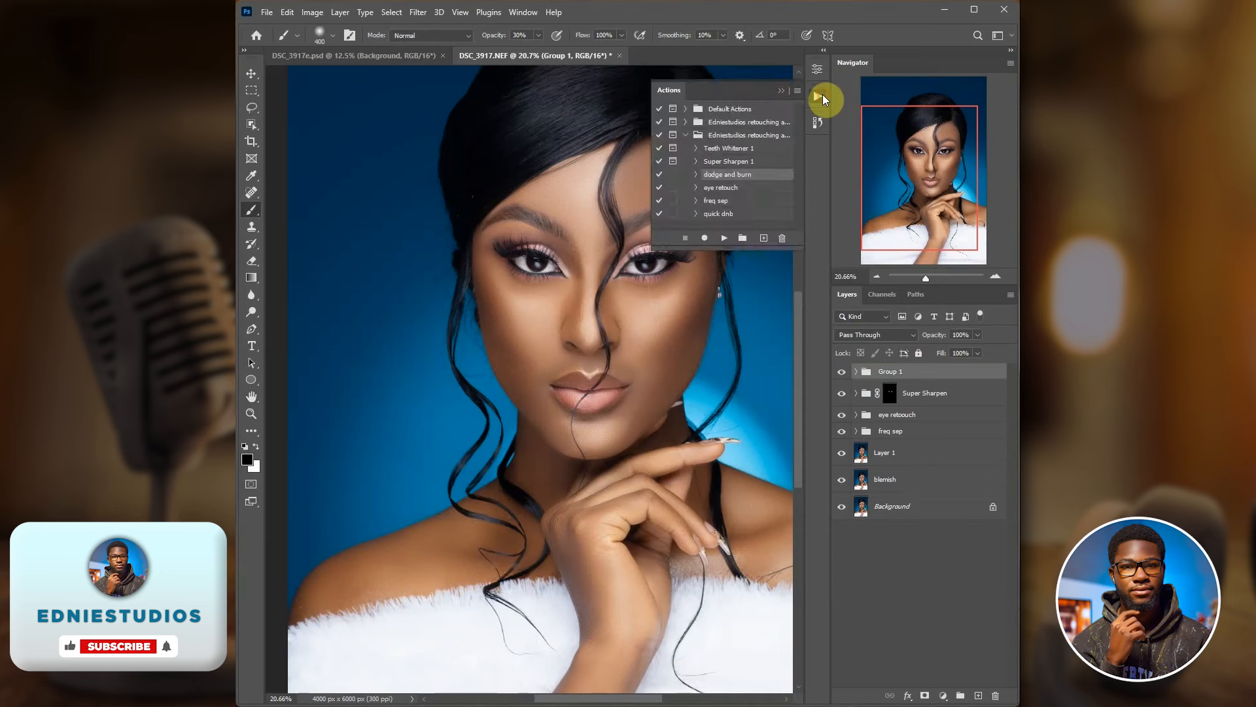
click(723, 213)
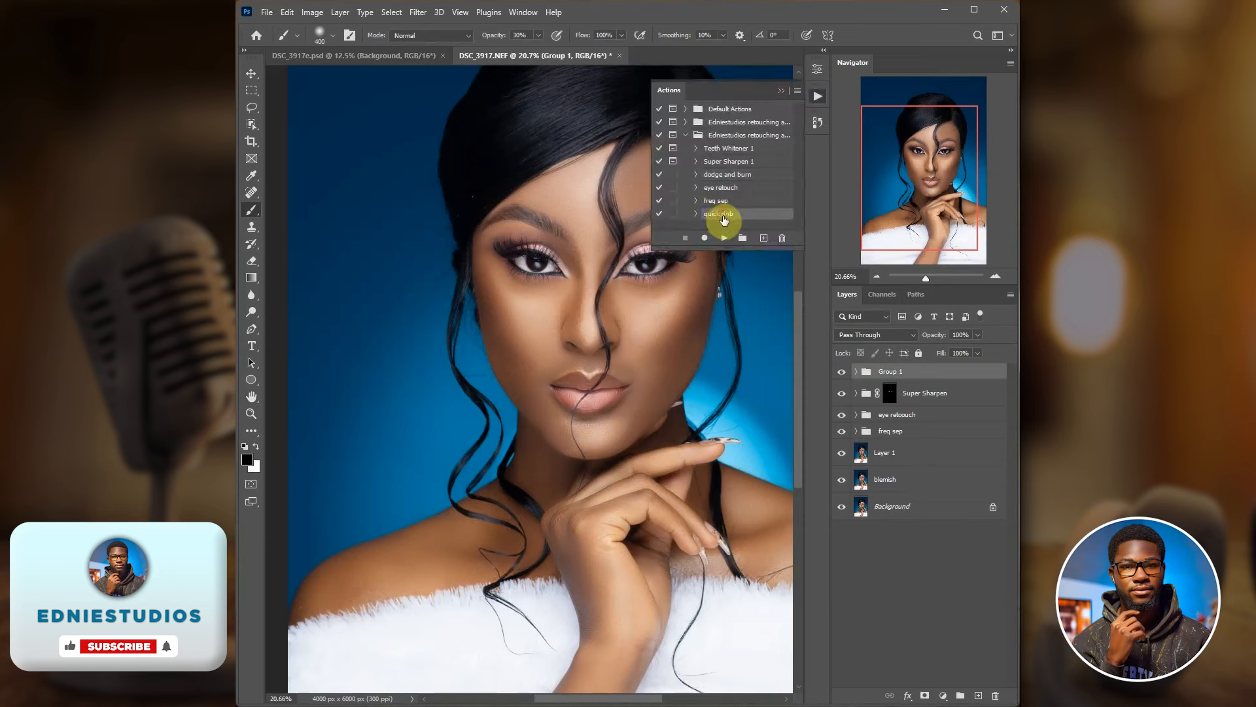
click(725, 238)
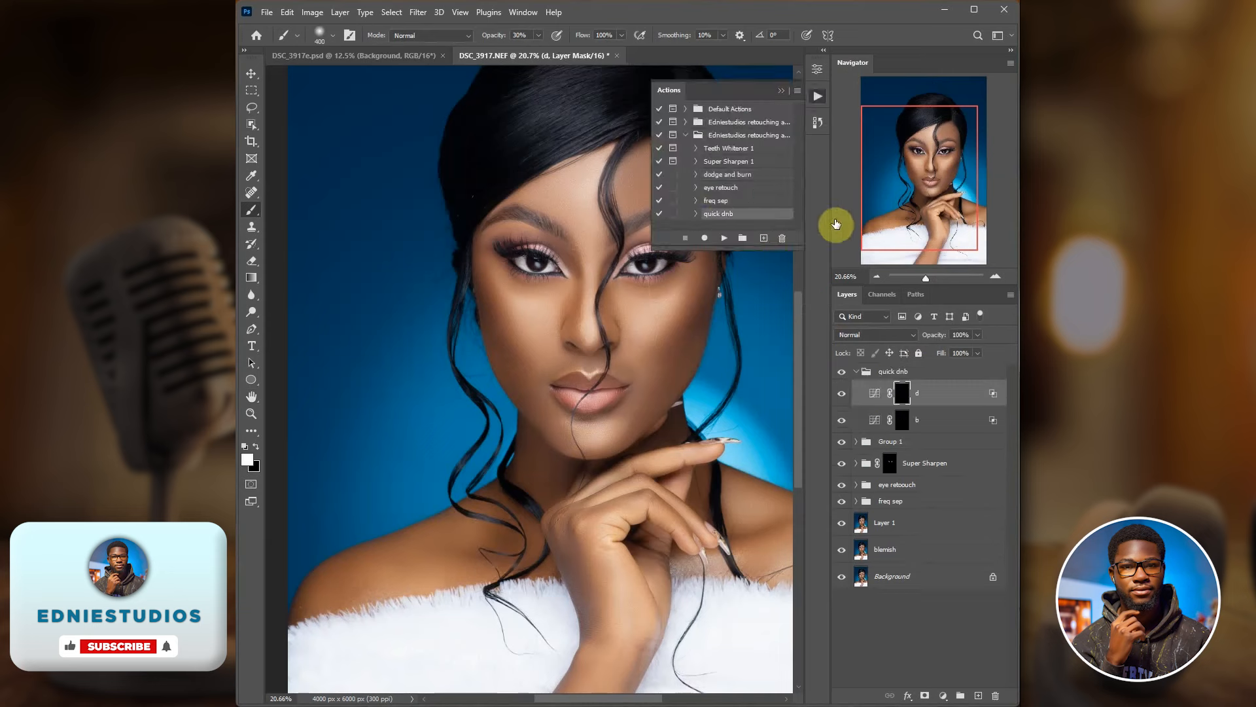
click(780, 90)
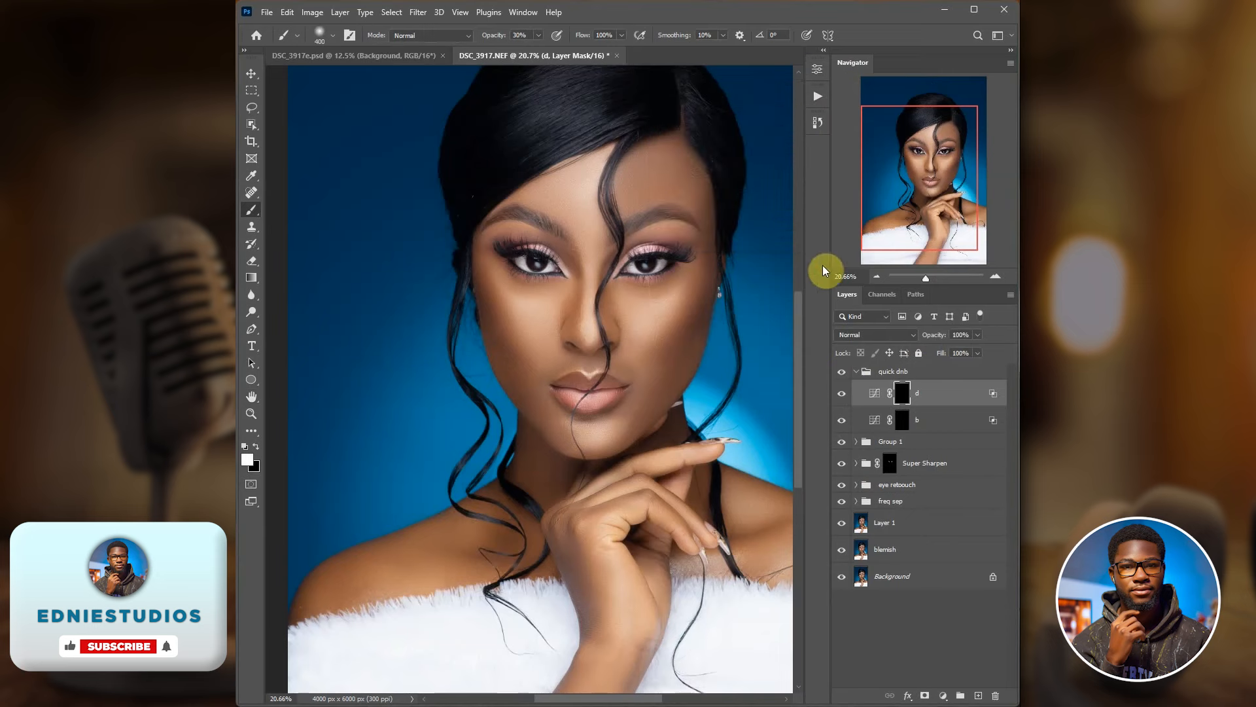
Step: Paint white over the face, hand and shoulder on layer b's mask with a 600 px brush at 30% opacity
click(900, 420)
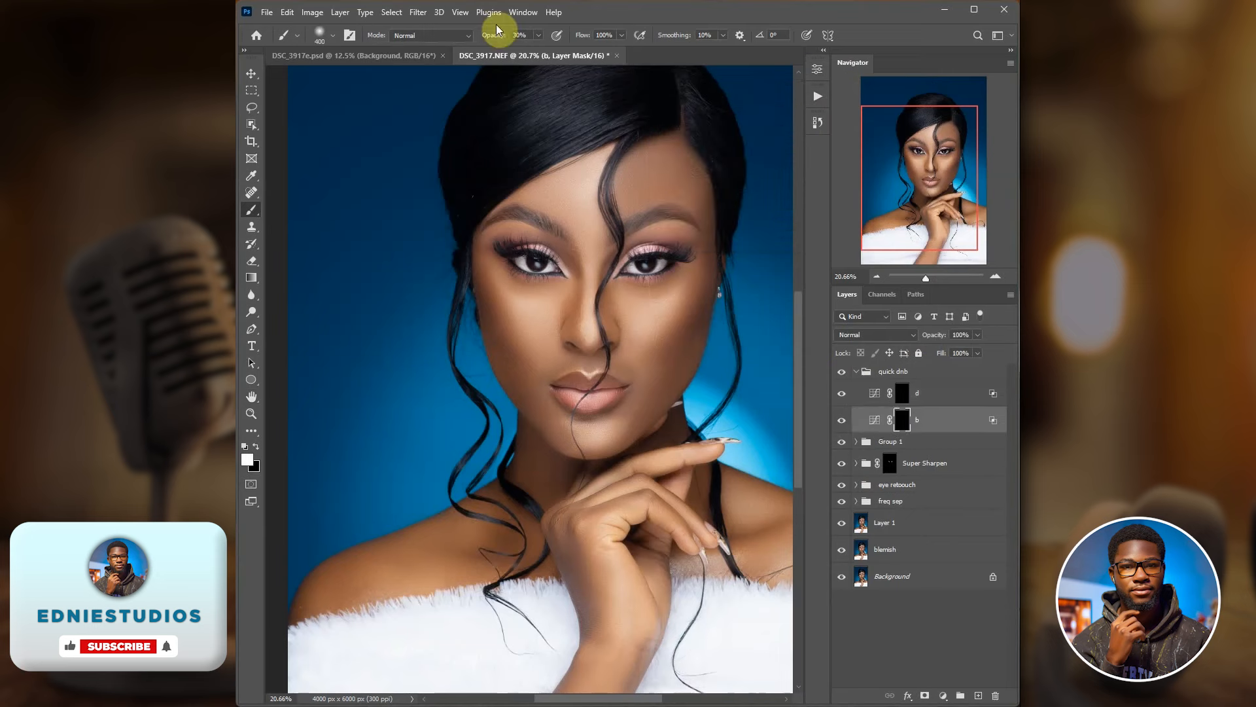
click(539, 35)
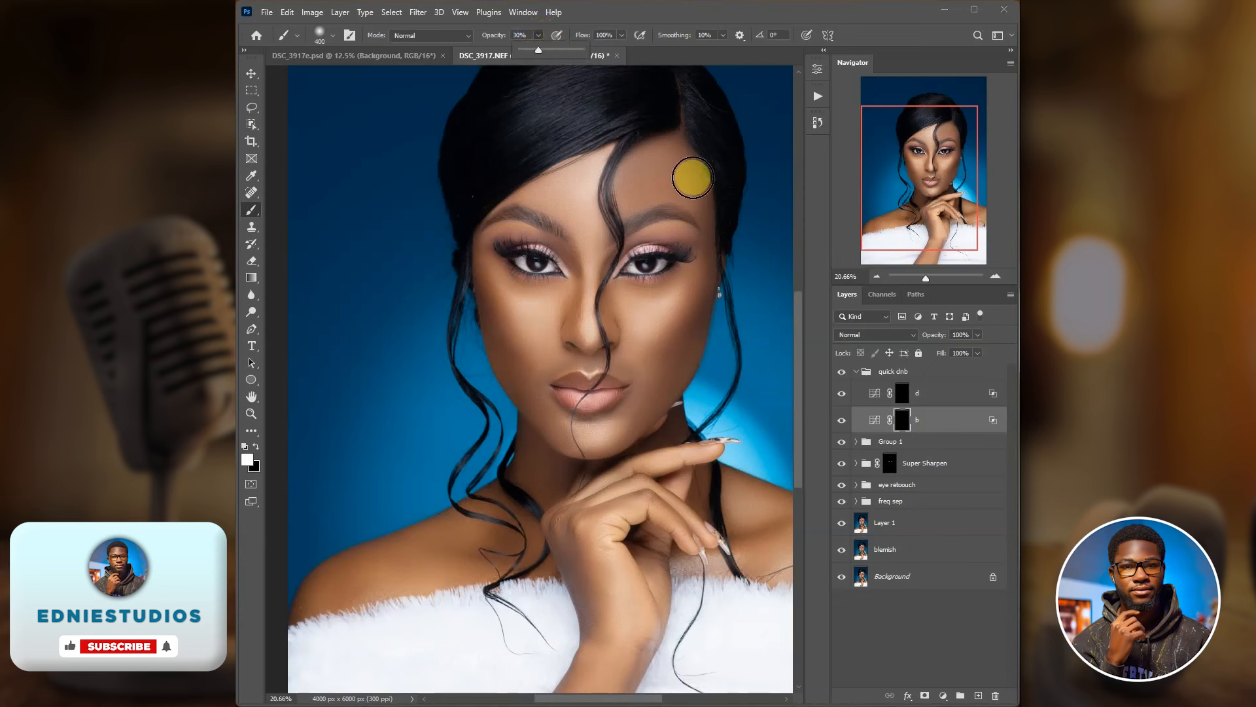
key(bracketright)
key(bracketright)
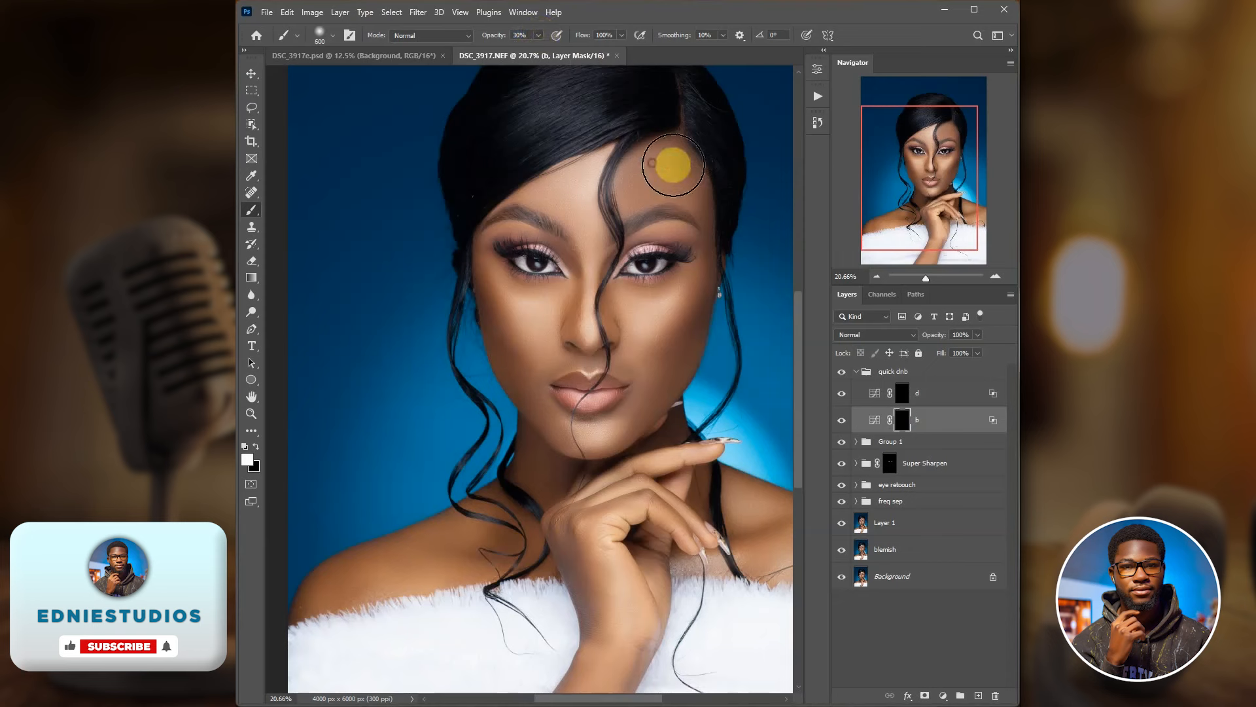
click(675, 196)
click(665, 185)
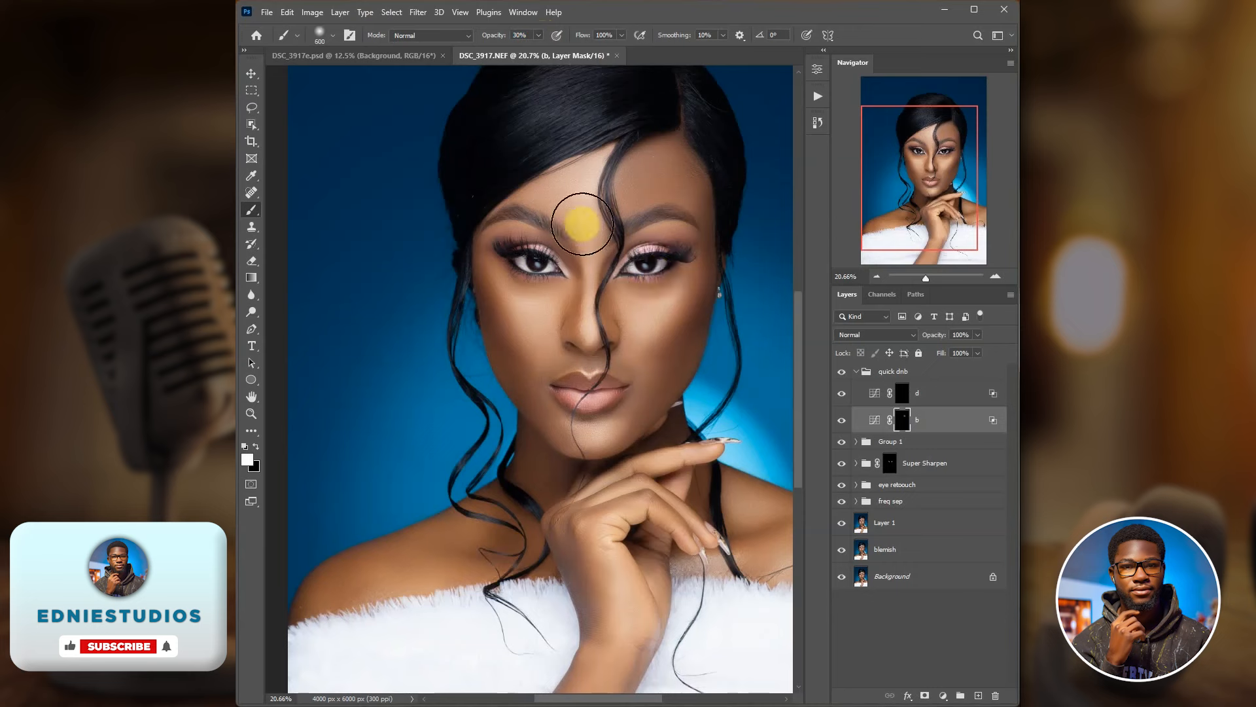
mouse_move(589, 268)
mouse_down()
mouse_move(620, 516)
mouse_move(651, 496)
mouse_move(728, 517)
mouse_up()
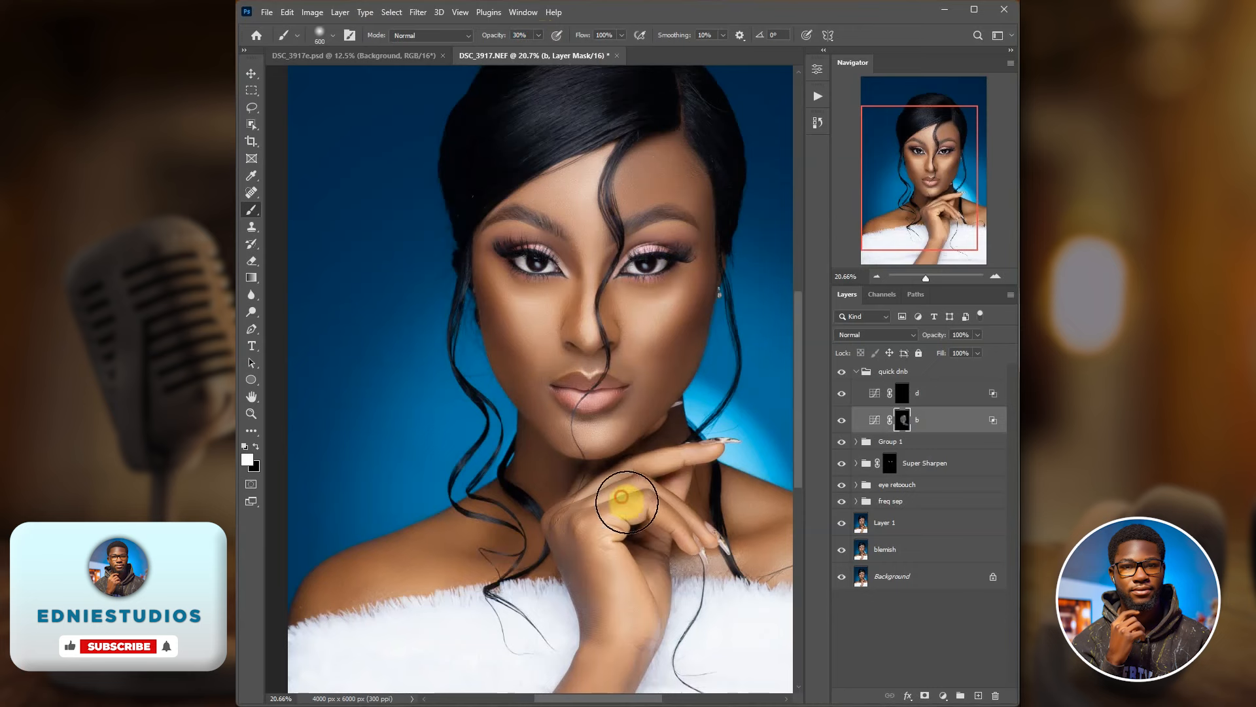
mouse_move(626, 501)
mouse_down()
mouse_move(597, 547)
mouse_move(616, 657)
mouse_move(572, 661)
mouse_up()
mouse_move(472, 513)
mouse_down()
mouse_move(437, 552)
mouse_move(398, 550)
mouse_move(335, 596)
mouse_up()
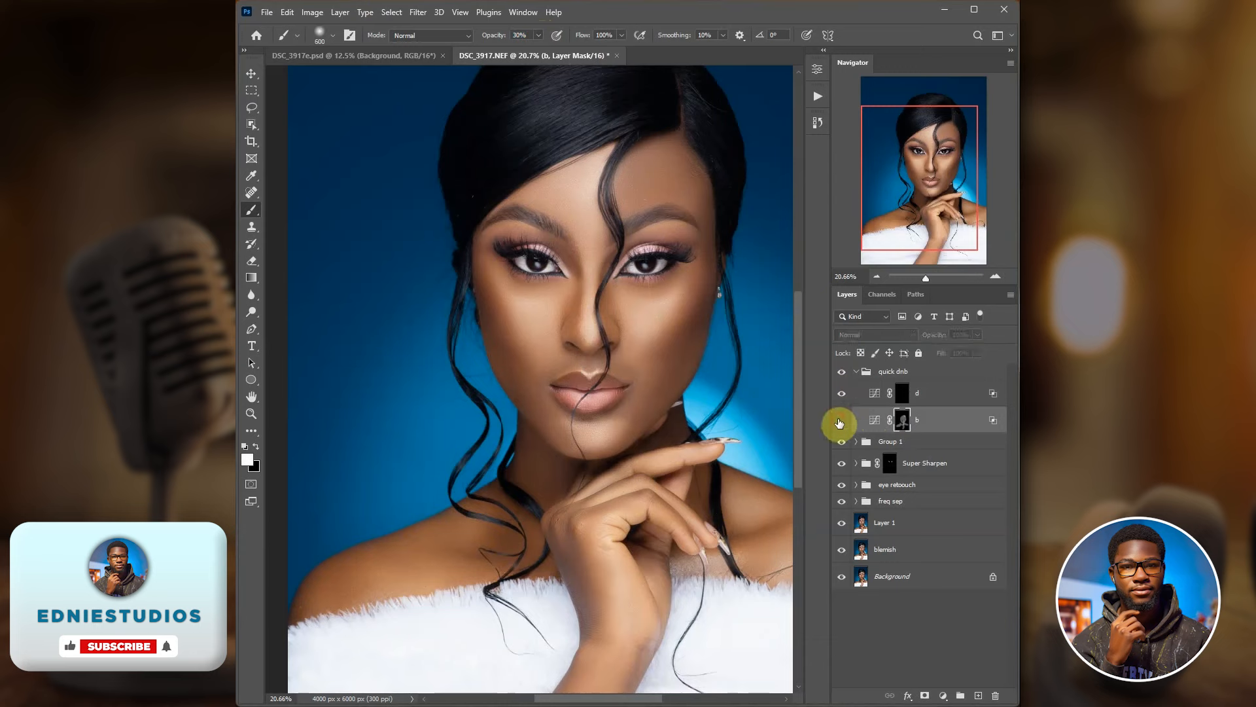
Step: Raise the brush opacity to 100% and paint white over all the woman's skin on the masks of layers b and d
mouse_move(538, 36)
mouse_down()
mouse_move(550, 57)
mouse_move(646, 93)
mouse_up()
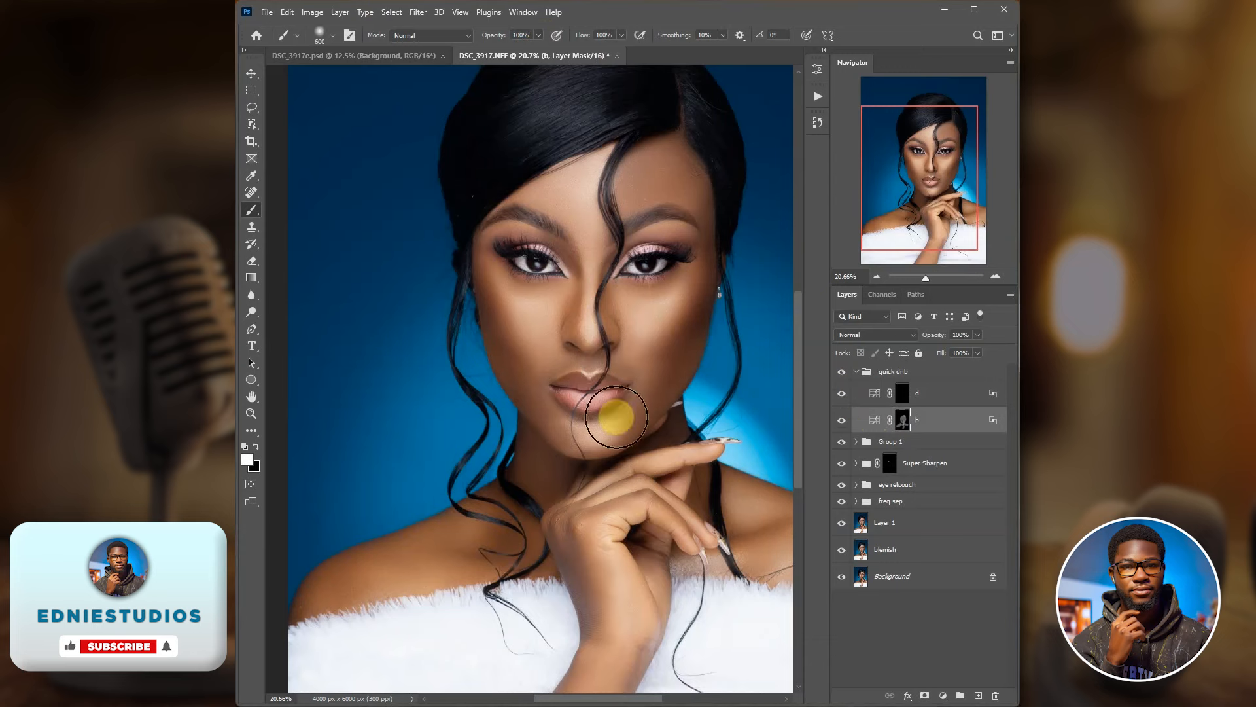
mouse_move(590, 348)
mouse_down()
mouse_move(536, 334)
mouse_move(571, 407)
mouse_move(735, 499)
mouse_move(639, 513)
mouse_move(602, 662)
mouse_move(575, 501)
mouse_move(394, 575)
mouse_move(538, 567)
mouse_move(548, 556)
mouse_up()
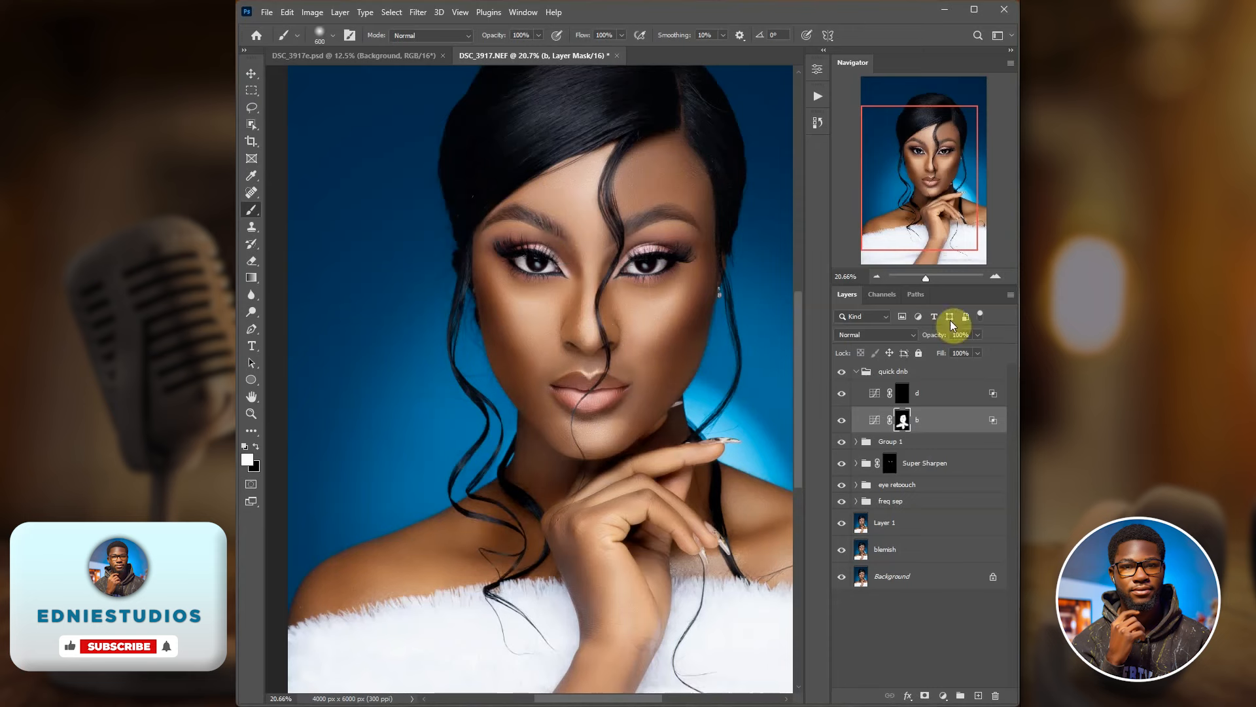
click(902, 393)
mouse_move(533, 247)
mouse_down()
mouse_move(642, 177)
mouse_move(662, 180)
mouse_move(681, 278)
mouse_move(653, 390)
mouse_move(574, 223)
mouse_move(575, 376)
mouse_move(599, 484)
mouse_move(598, 681)
mouse_move(524, 491)
mouse_move(541, 479)
mouse_move(355, 589)
mouse_move(692, 513)
mouse_move(771, 541)
mouse_up()
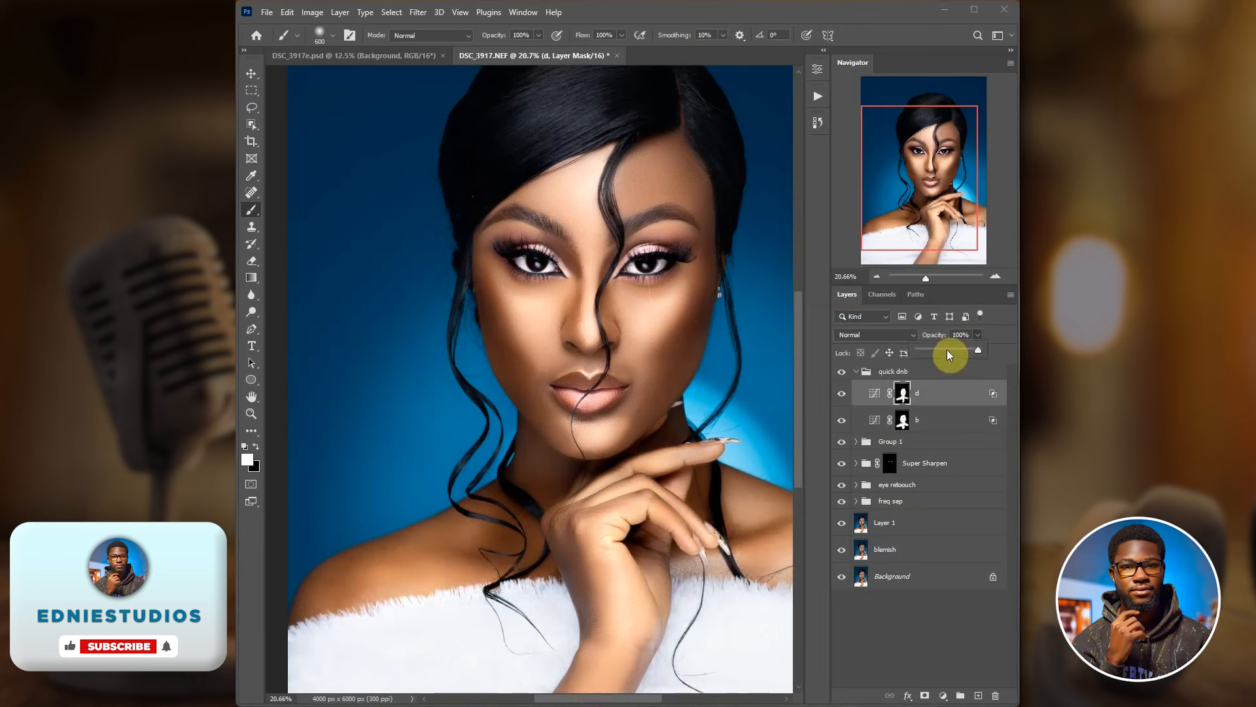
Step: Collapse the quick dnb group, compare the portrait with and without it, and set the group's opacity to 35%
mouse_move(948, 350)
mouse_down()
mouse_move(921, 351)
mouse_move(975, 343)
mouse_up()
click(902, 333)
click(906, 334)
click(855, 371)
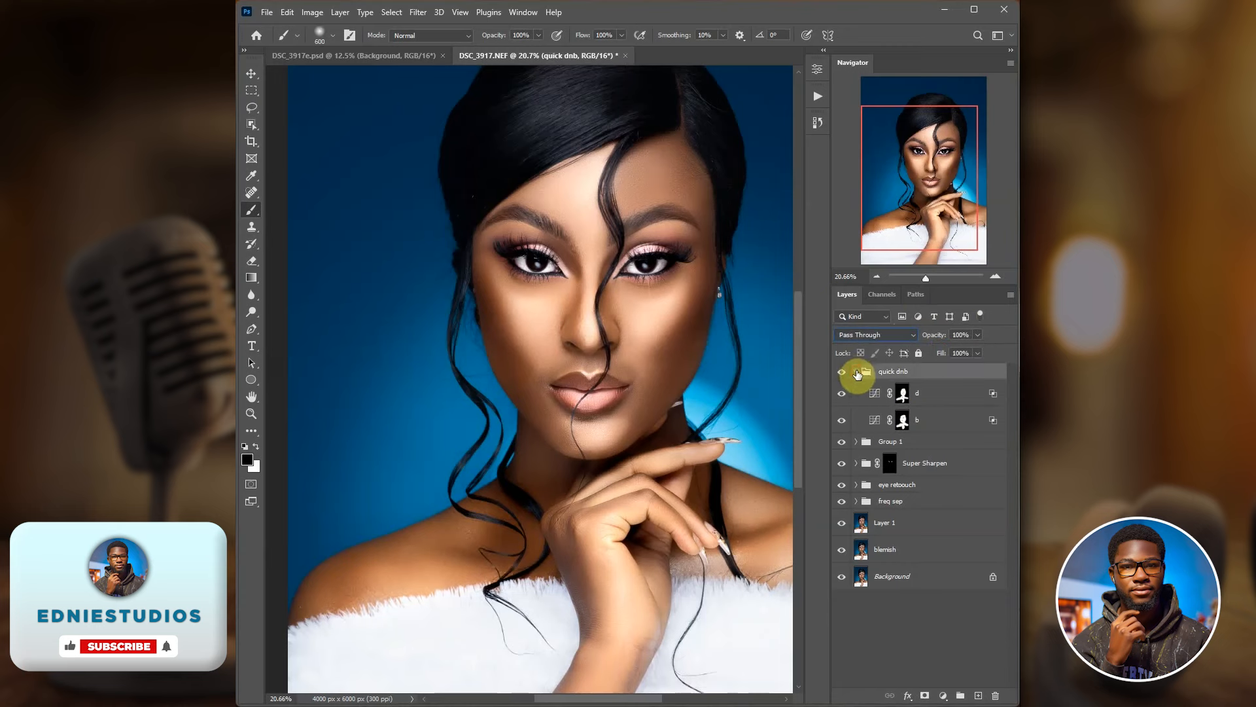
click(839, 373)
click(837, 375)
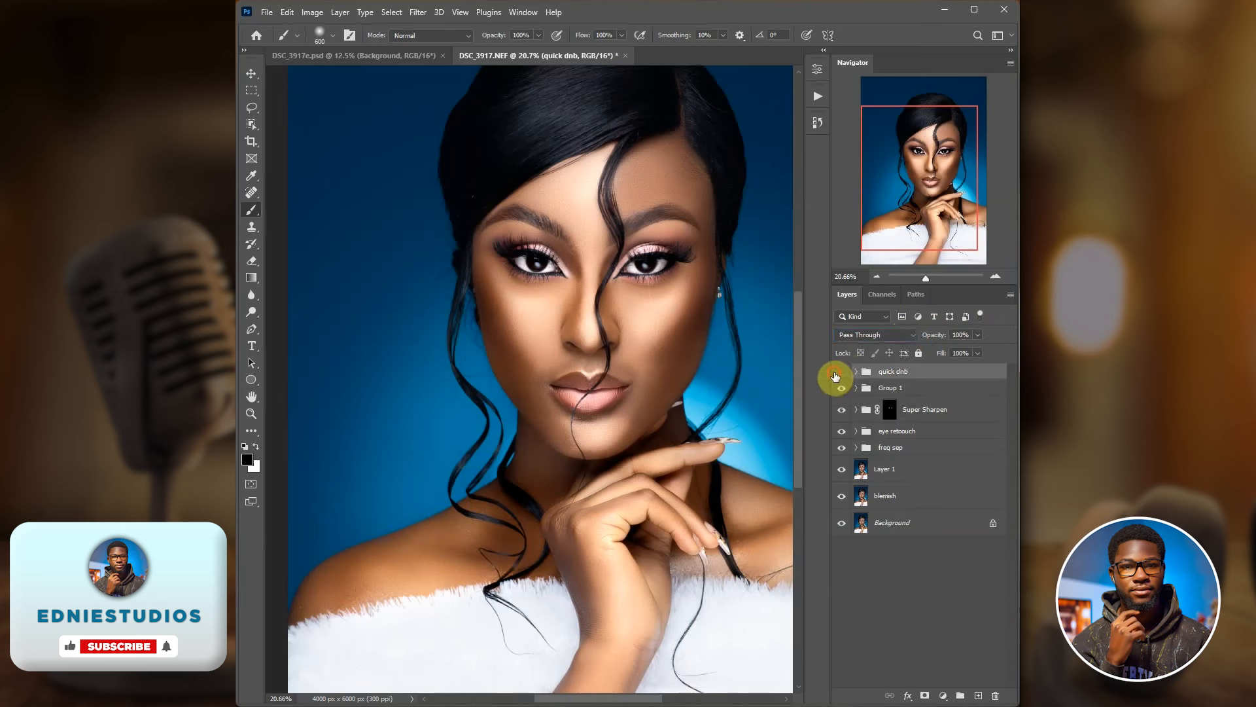
click(839, 373)
click(839, 373)
drag(915, 358, 918, 354)
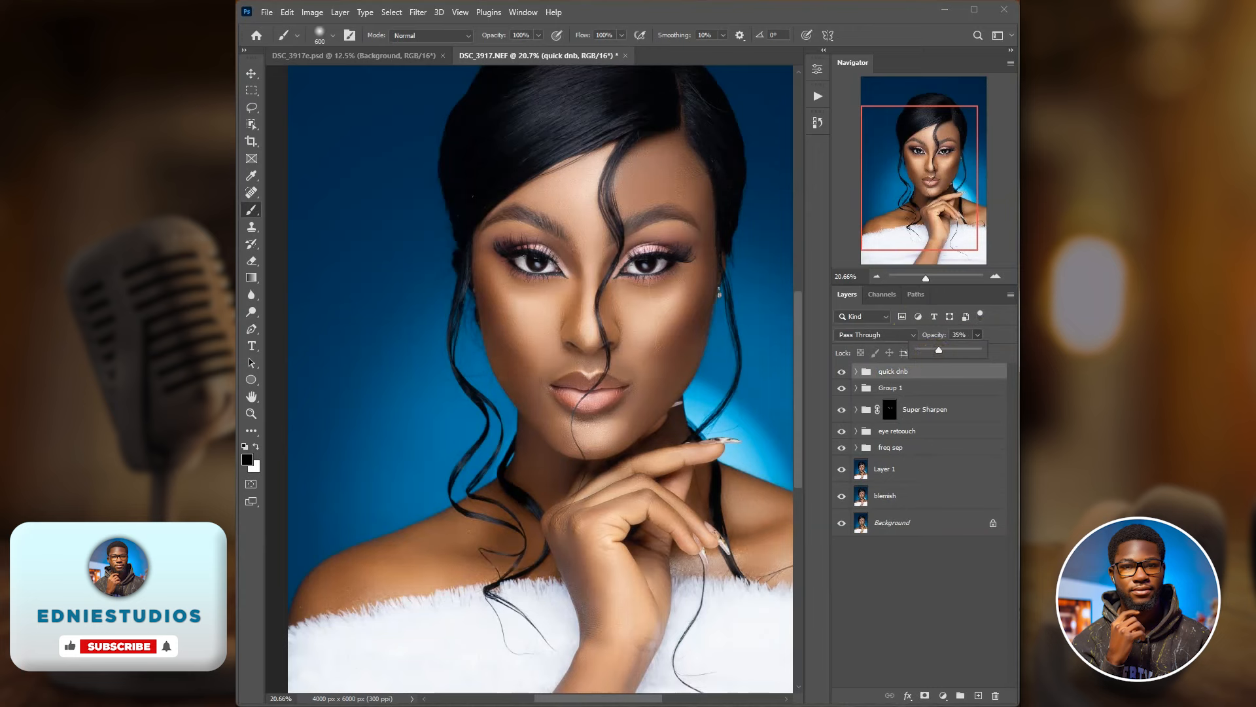
key(Return)
Step: Lower layer d's opacity to 62% inside the quick dnb group and toggle the group's visibility to compare the effect
click(857, 373)
click(917, 398)
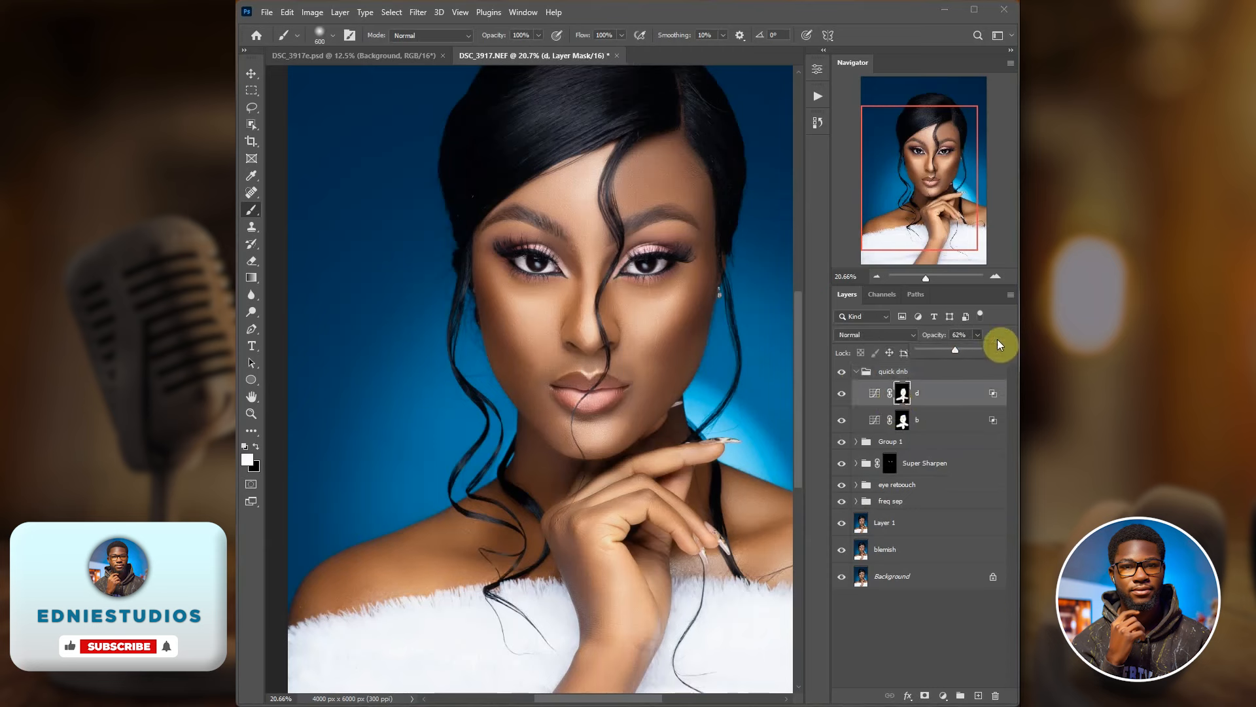
drag(997, 339, 997, 333)
click(856, 375)
click(840, 374)
click(840, 375)
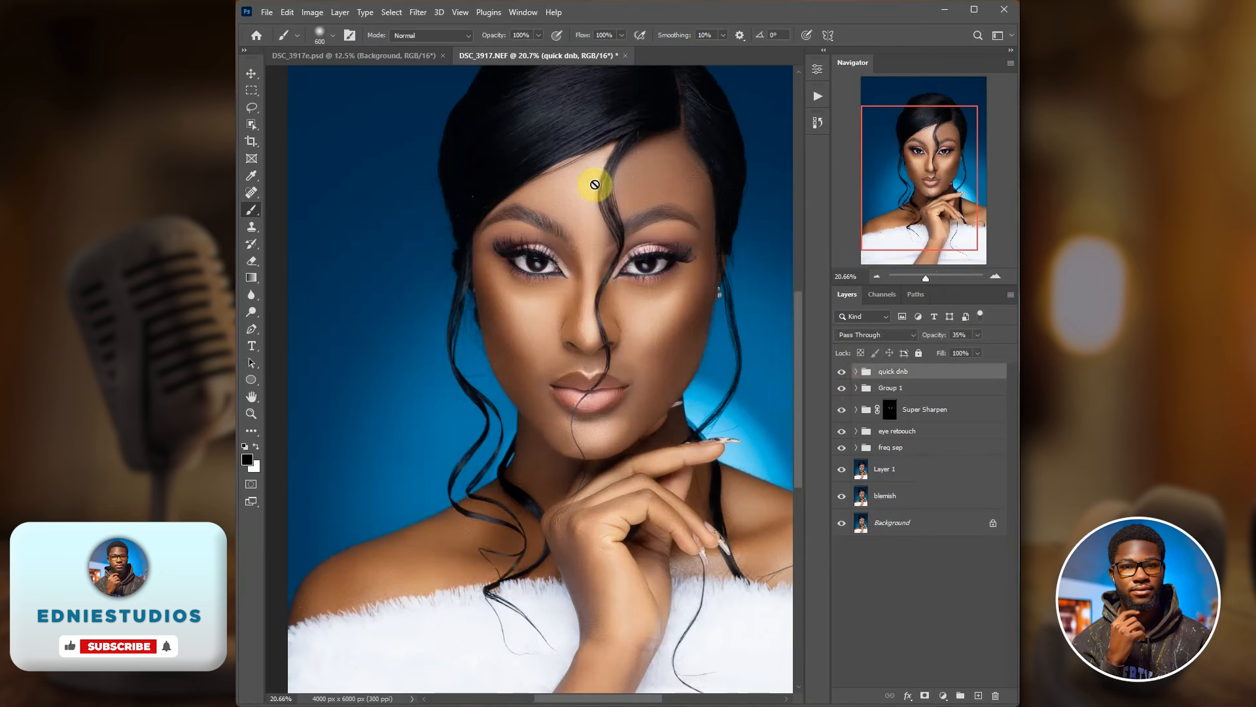
Step: Add a Selective Color adjustment layer above the quick dnb group and set its Reds to Cyan -52, Magenta -2 and Yellow +16
click(943, 696)
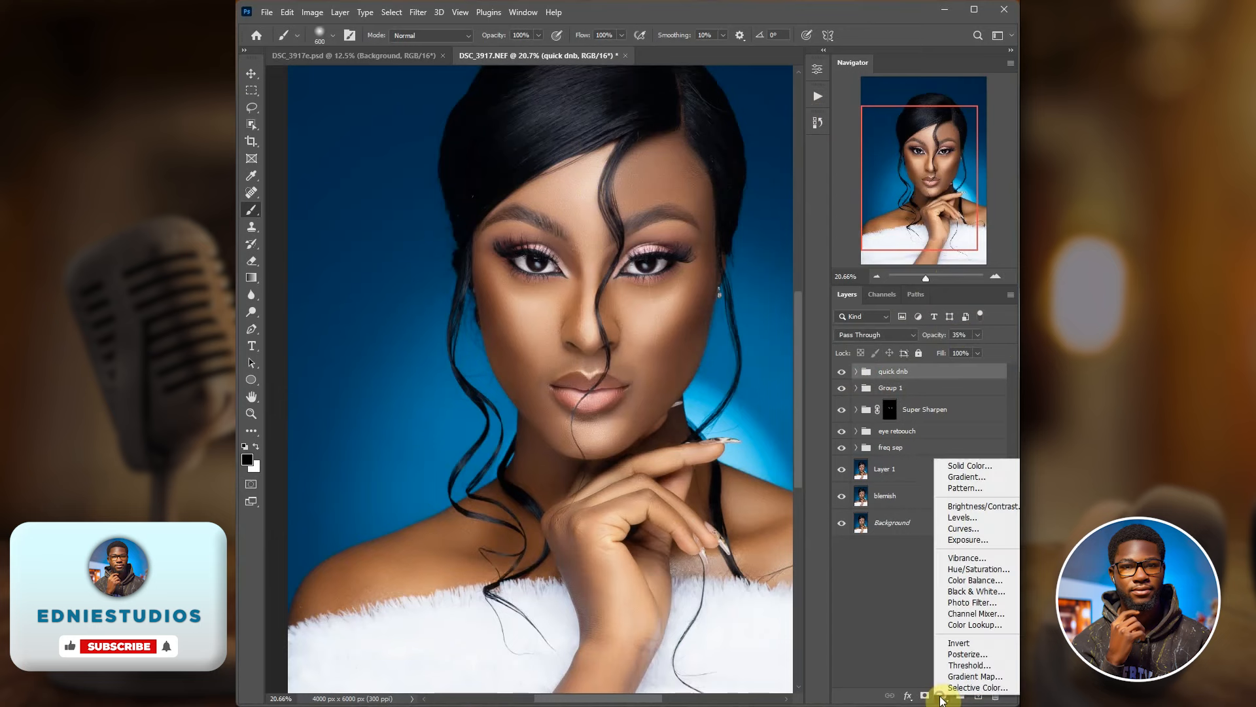
click(955, 681)
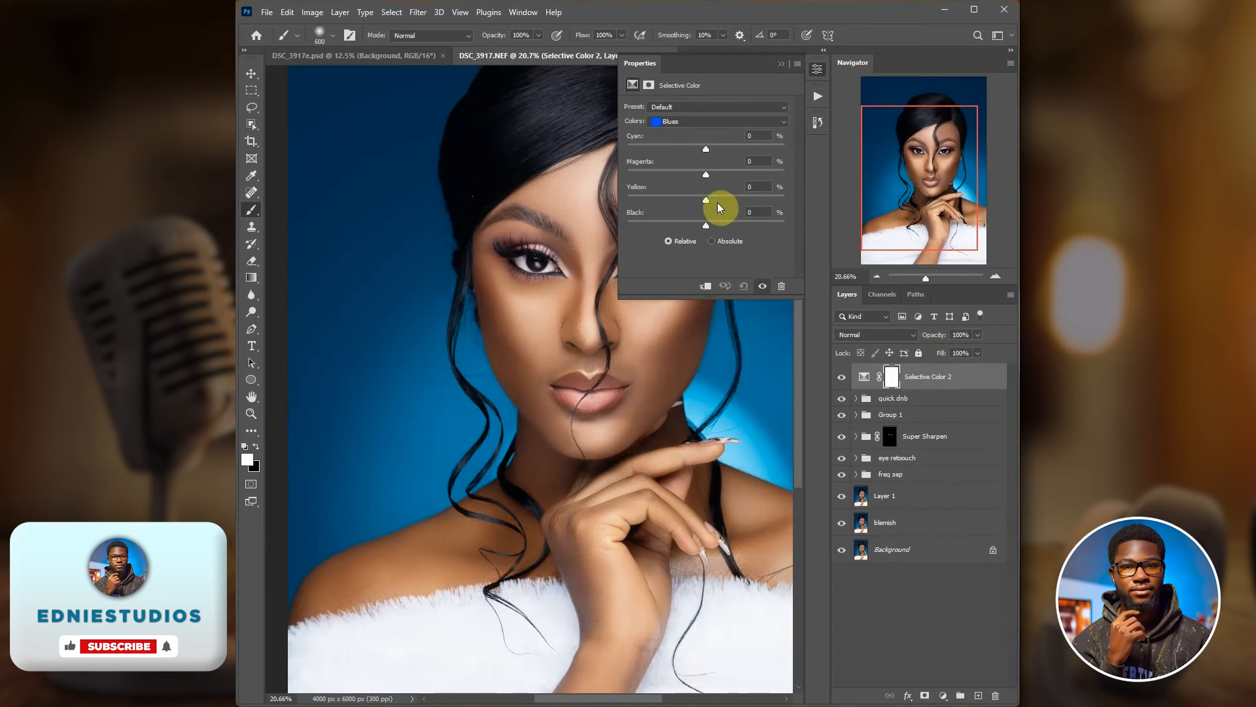
mouse_move(702, 62)
mouse_down()
mouse_move(869, 61)
mouse_move(720, 74)
mouse_up()
click(682, 118)
click(684, 126)
drag(703, 150, 702, 151)
drag(689, 147, 689, 147)
drag(710, 66, 339, 83)
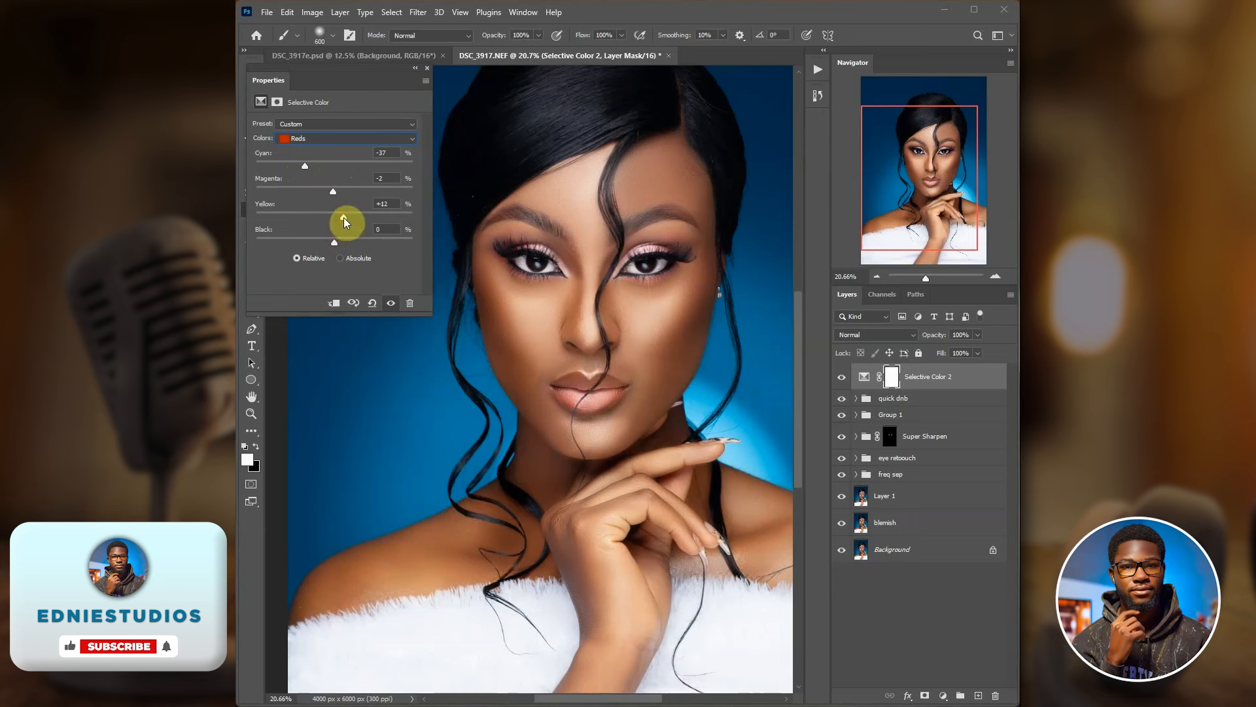
drag(344, 218, 346, 218)
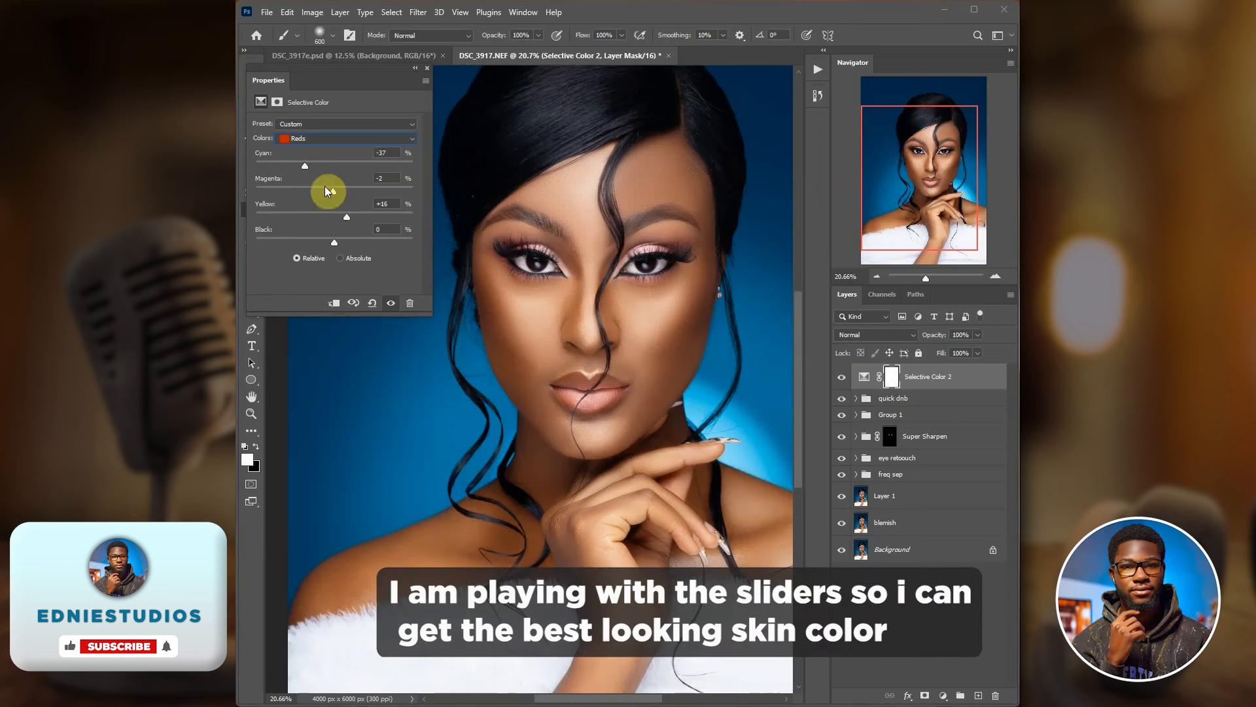
double_click(295, 166)
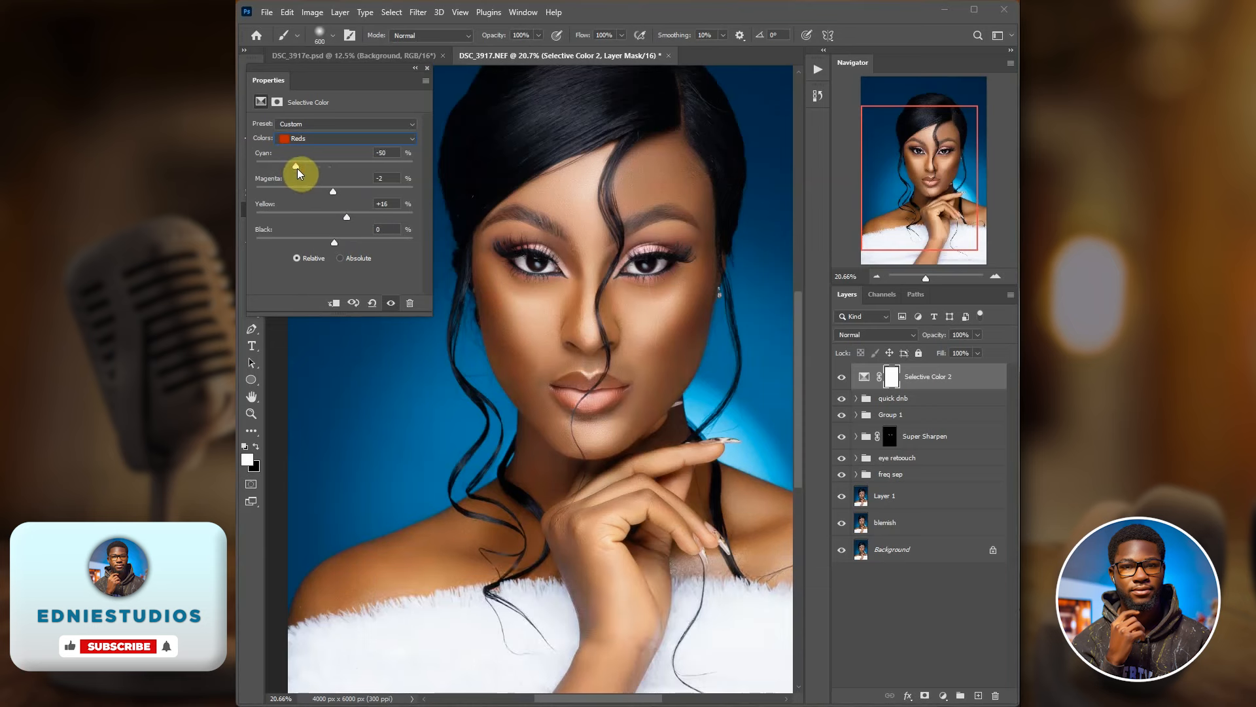
drag(295, 166, 294, 166)
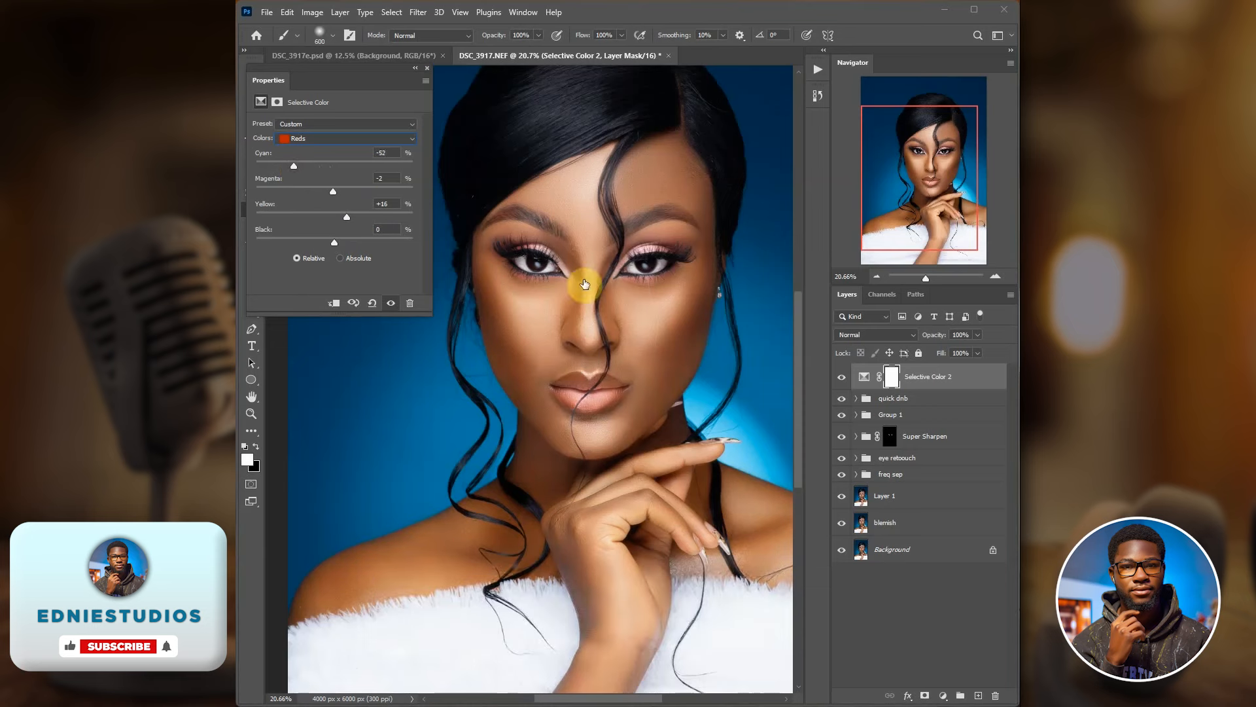
Step: Repeatedly show only the Background layer and restore all layers to compare the original portrait with the graded retouch
click(843, 553)
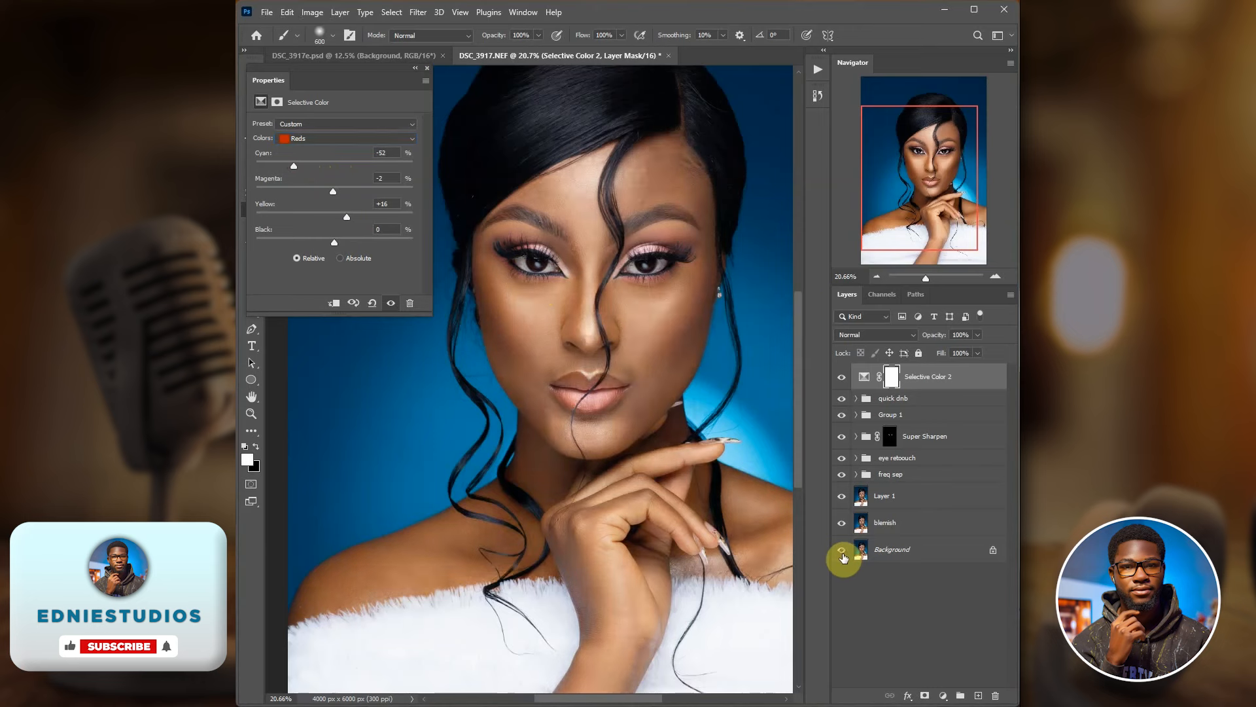
click(842, 553)
click(843, 554)
click(843, 553)
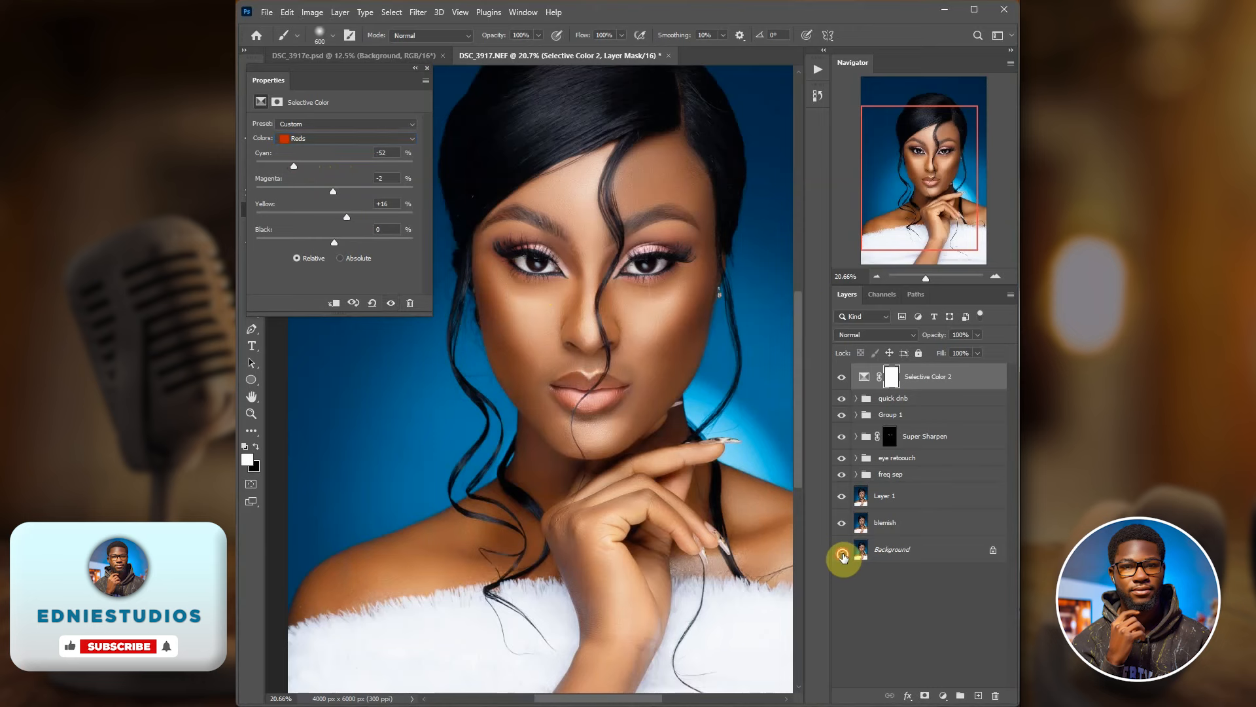
click(843, 554)
click(843, 553)
click(843, 553)
click(842, 554)
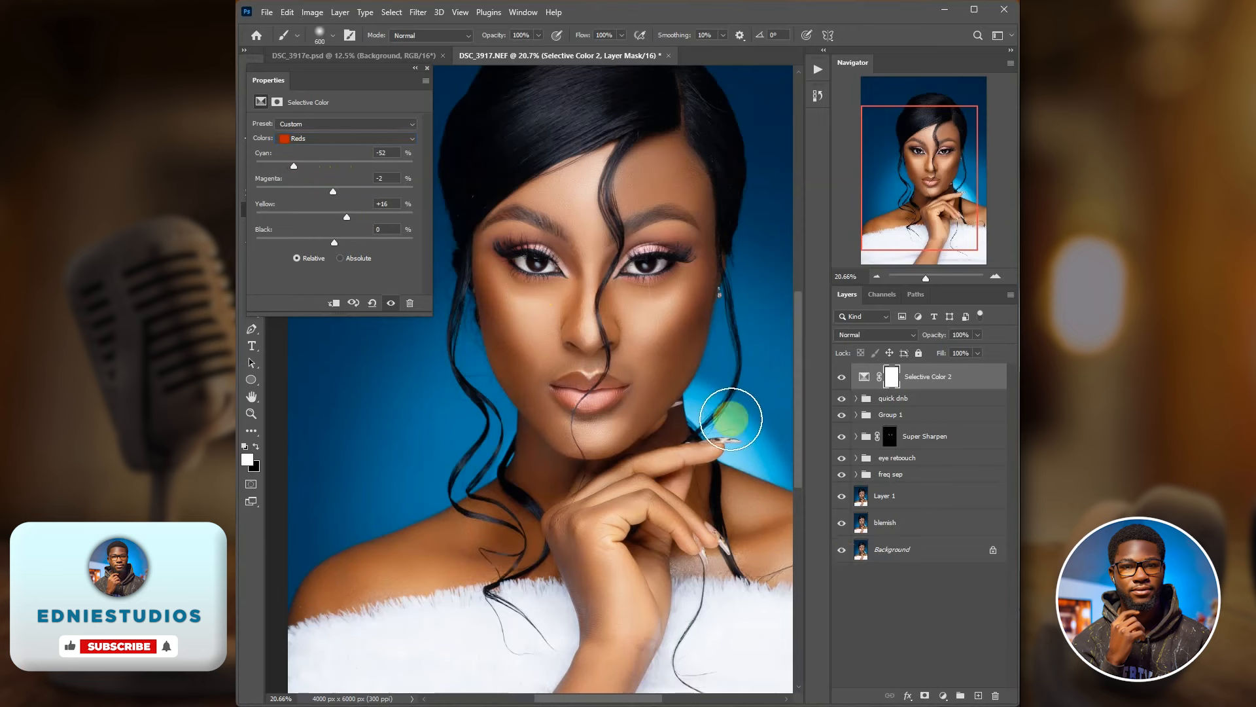
Step: Refine the Selective Color Reds to Cyan -67, Magenta +3 and Yellow +18, and close the adjustment's settings
drag(293, 165, 282, 165)
drag(348, 218, 328, 190)
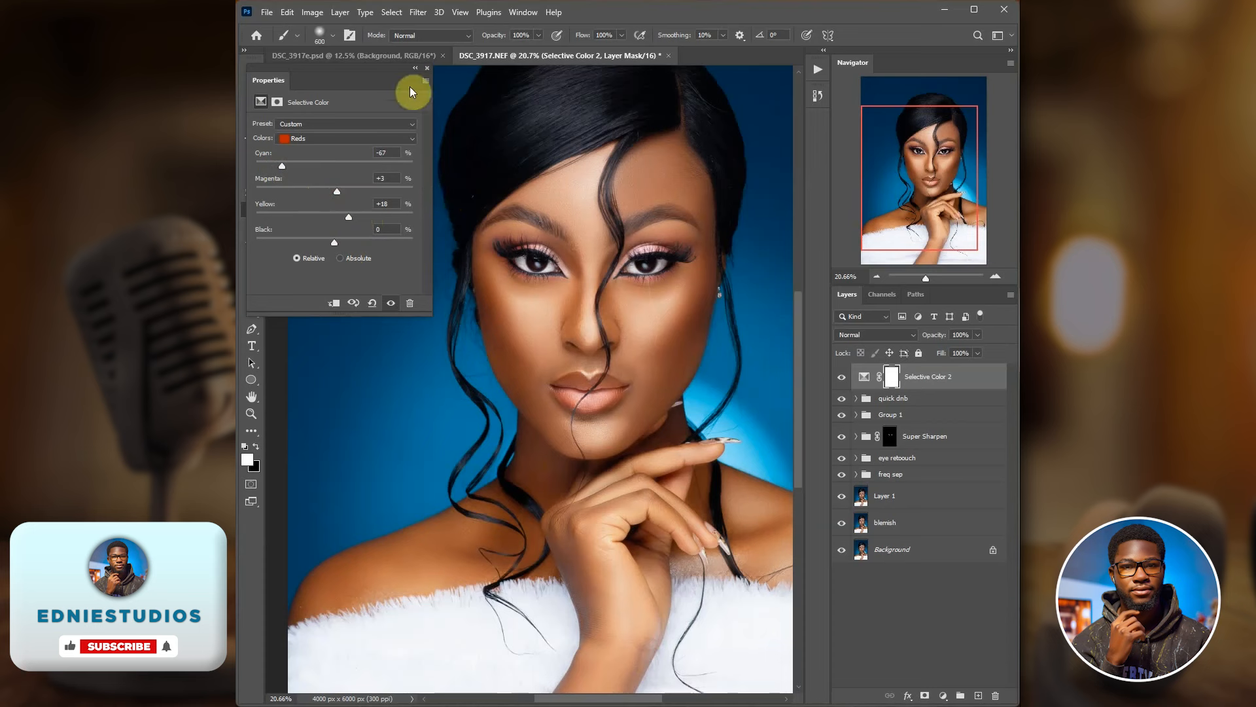
click(424, 68)
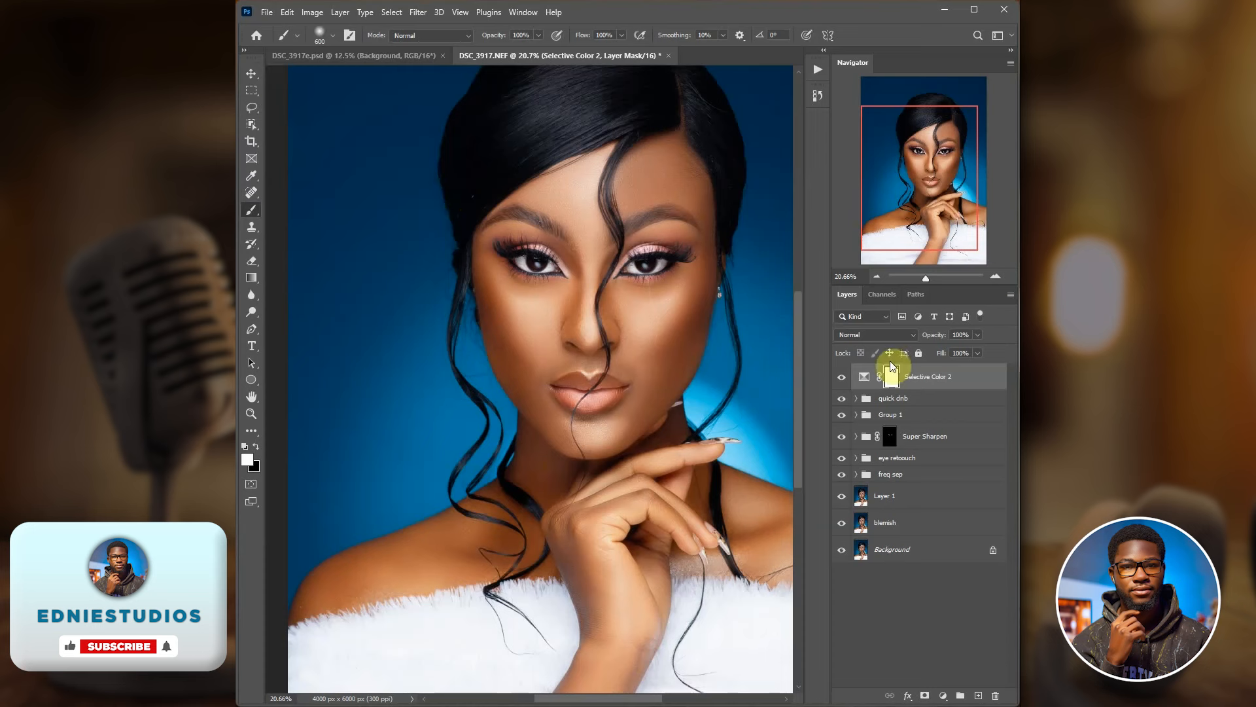
Step: Compare the portrait with and without the Selective Color layer and lower that layer's opacity to 76%
click(842, 381)
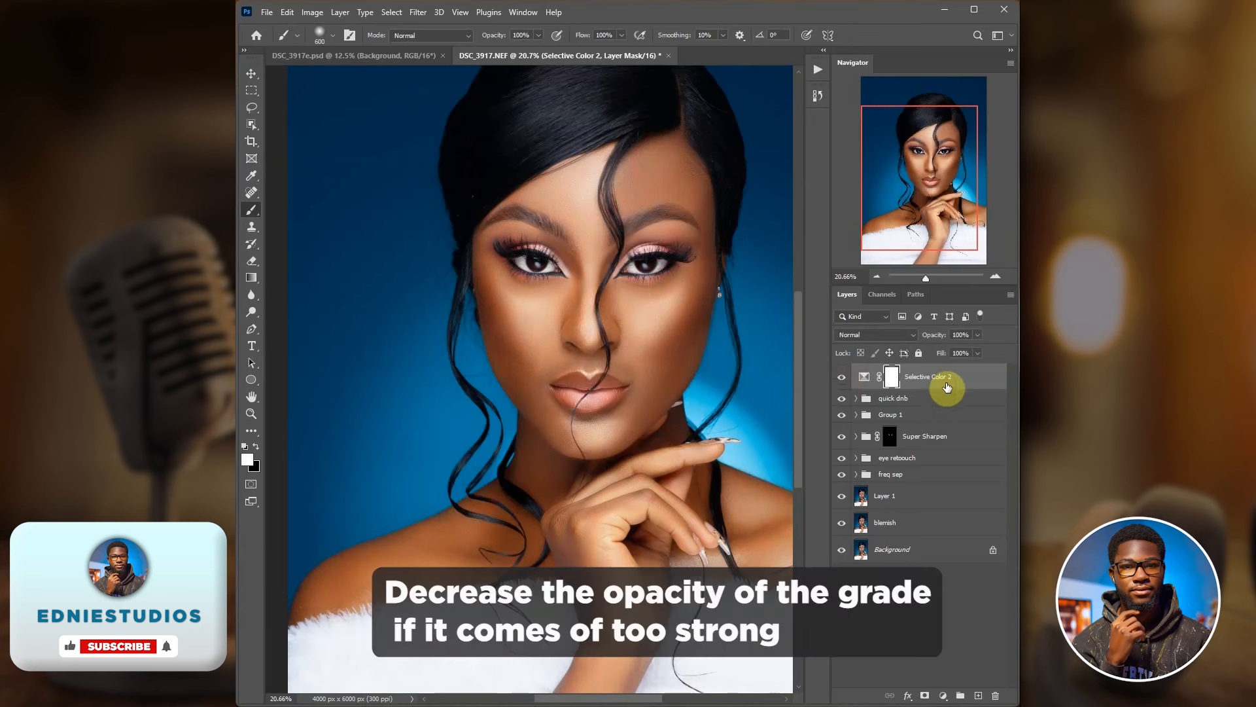
click(976, 336)
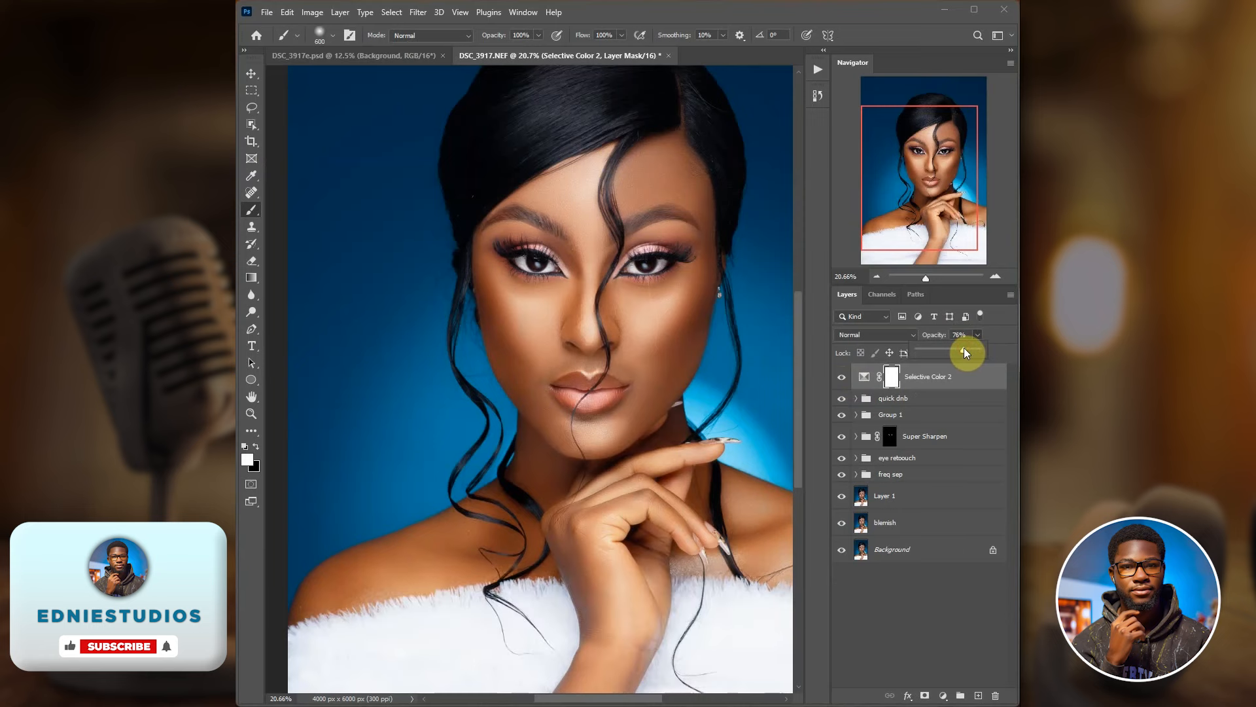
key(Return)
Step: Run the Super Sharpen 1 action above the Selective Color layer and dismiss its message
scroll(866, 249, down, 2)
click(817, 68)
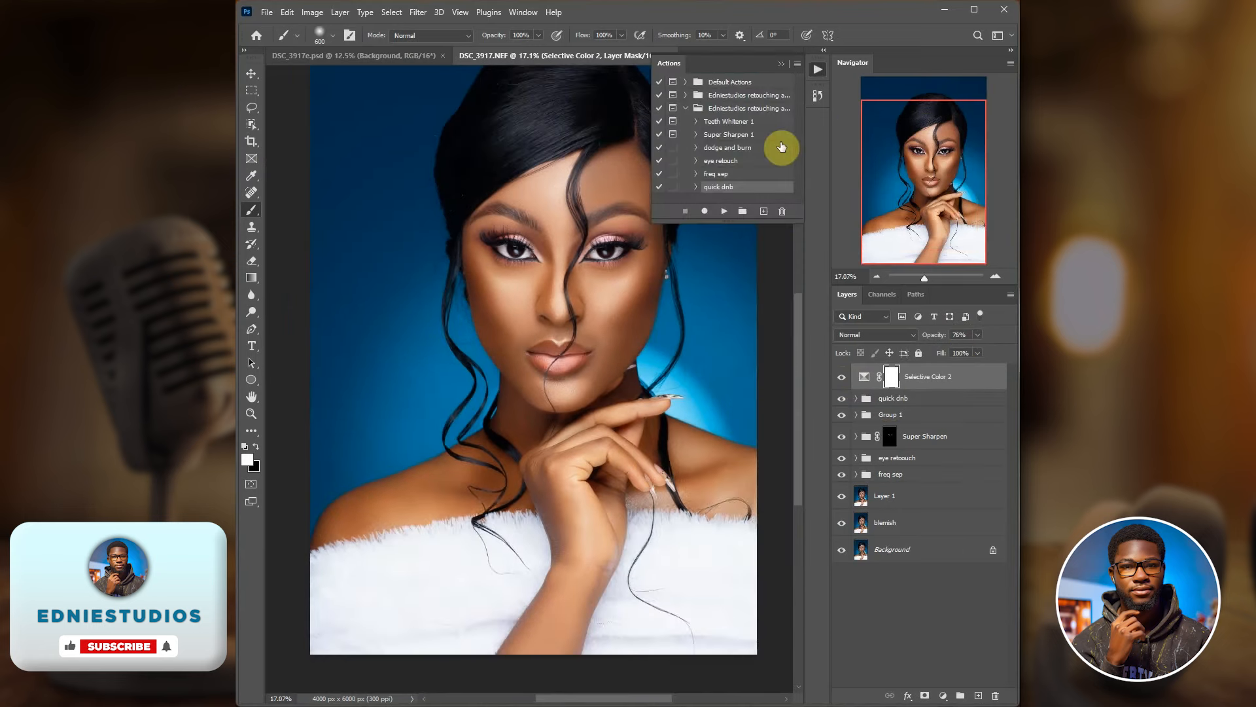
click(742, 136)
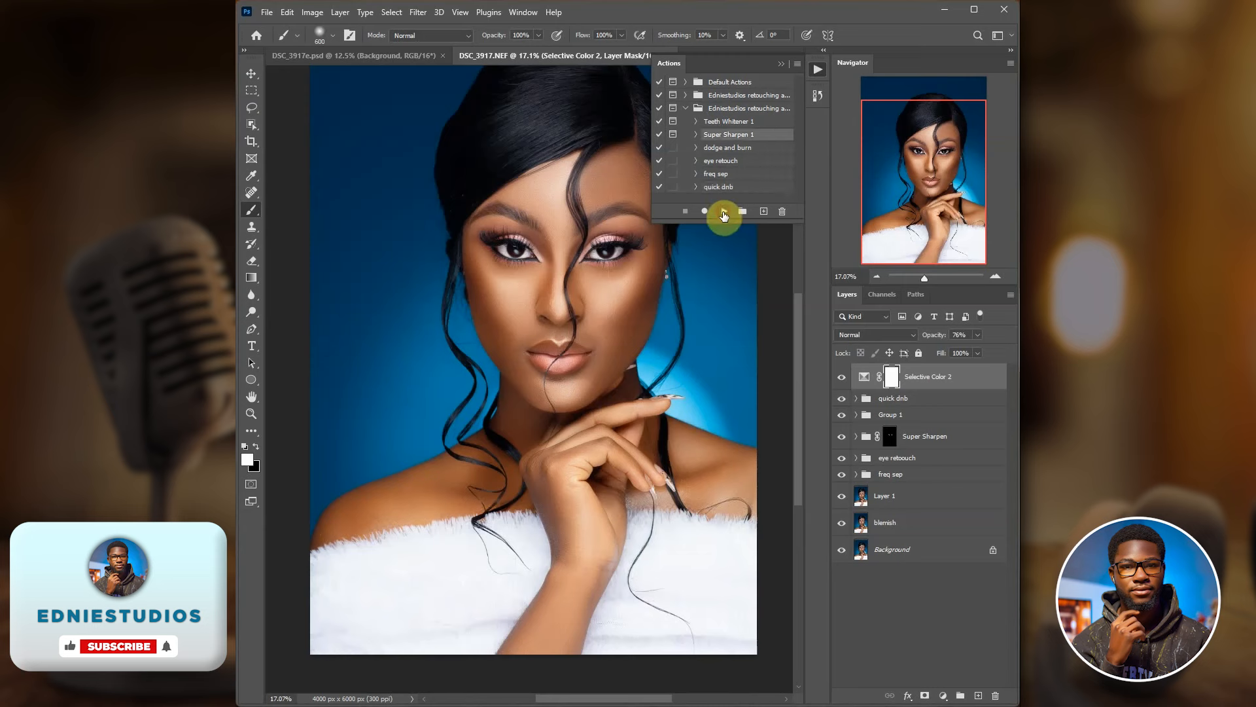
click(723, 211)
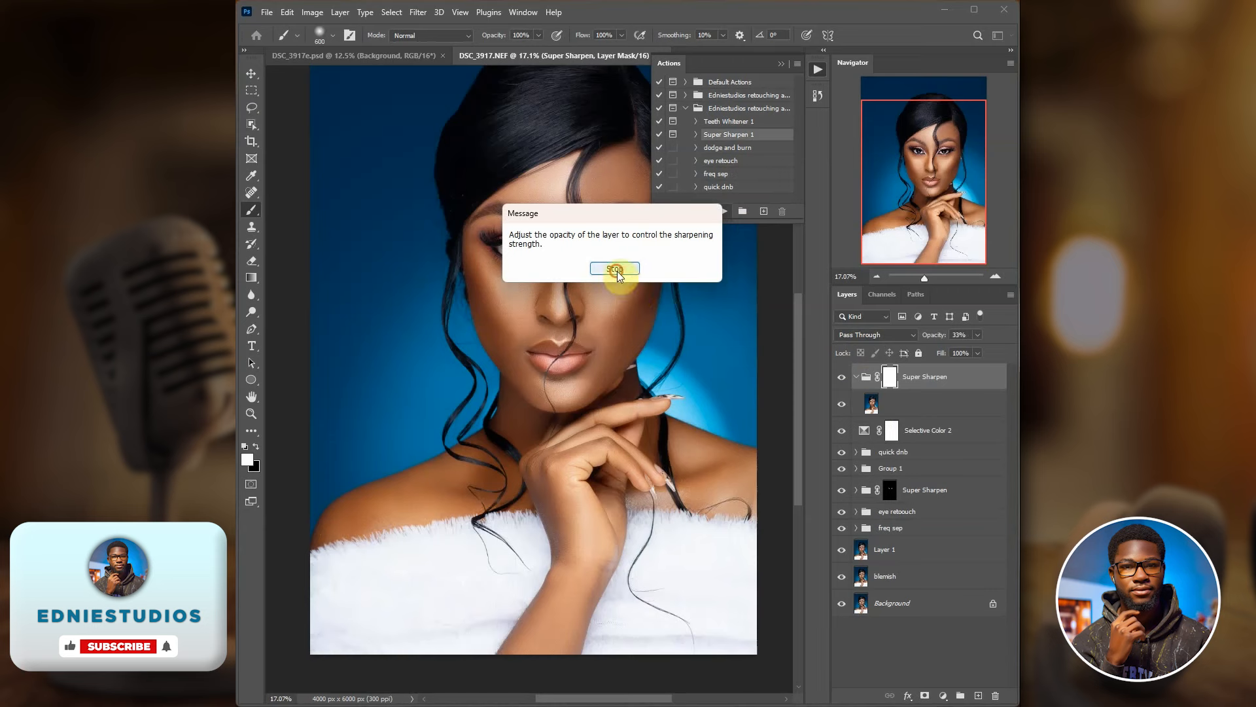
click(618, 271)
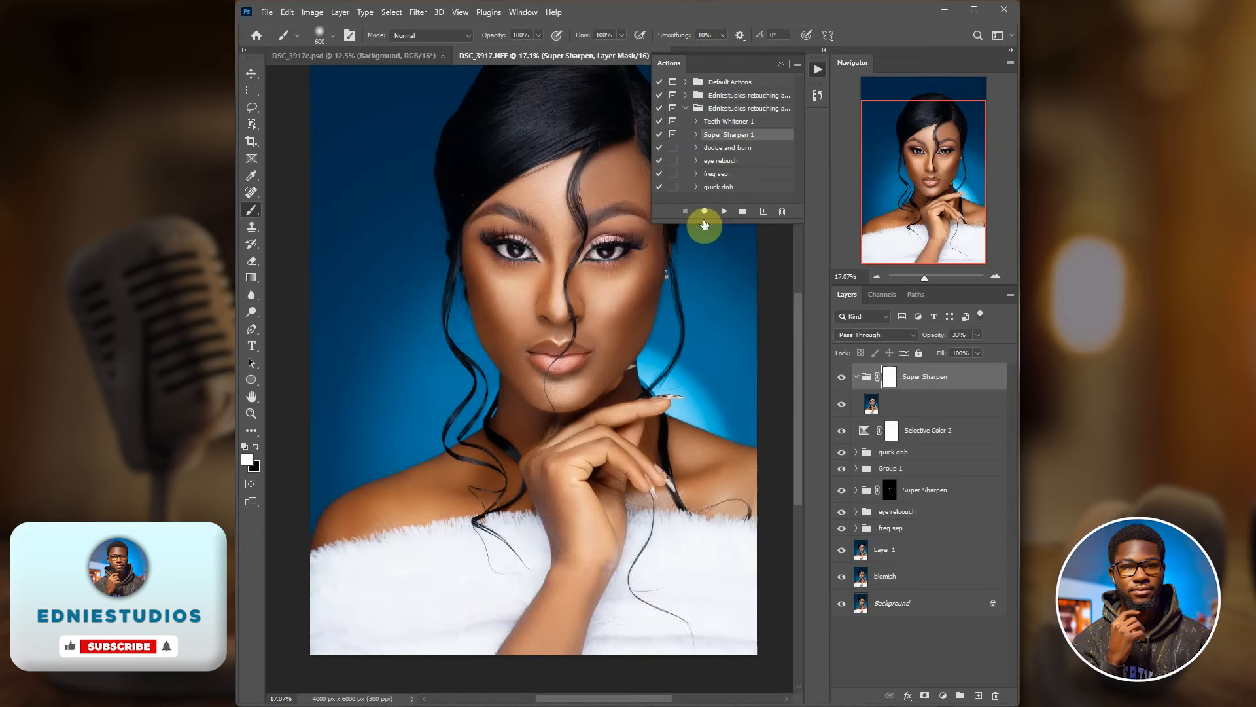
click(785, 64)
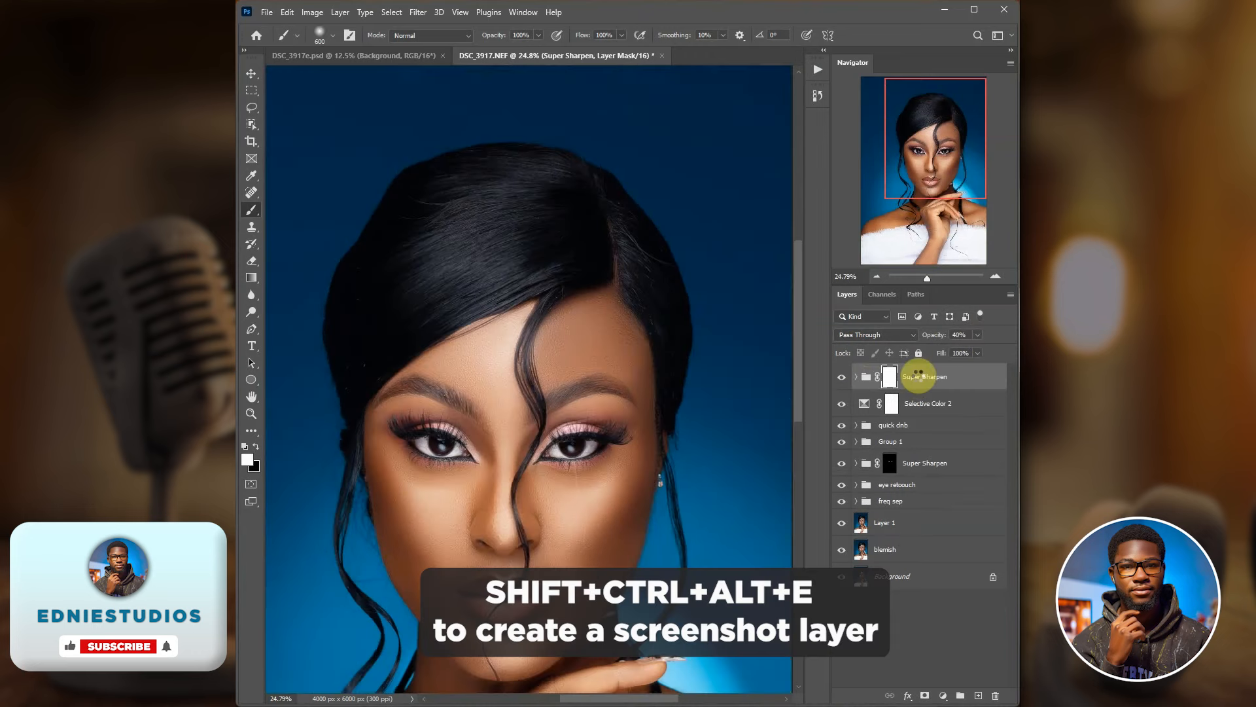
Step: Stamp all visible layers into a new top layer and set up the Mixer Brush at 300 px with cleaning after each stroke off
key(shift+ctrl+alt+e)
key(x)
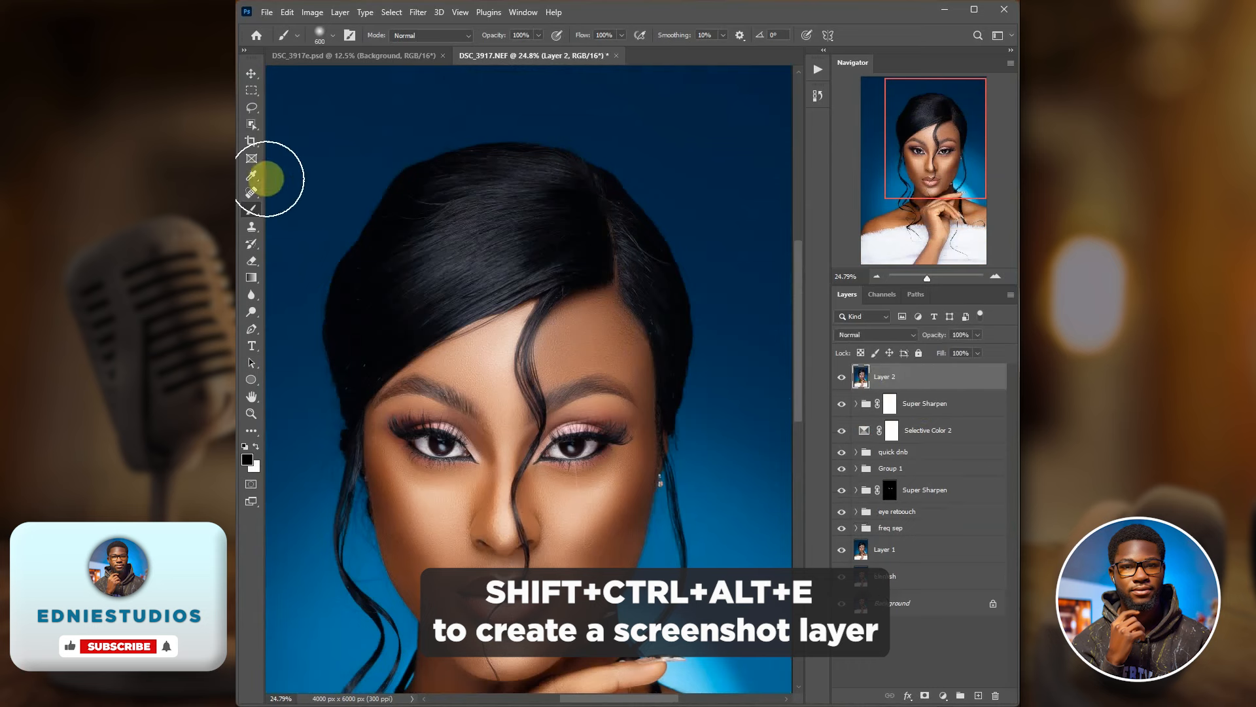
right_click(251, 209)
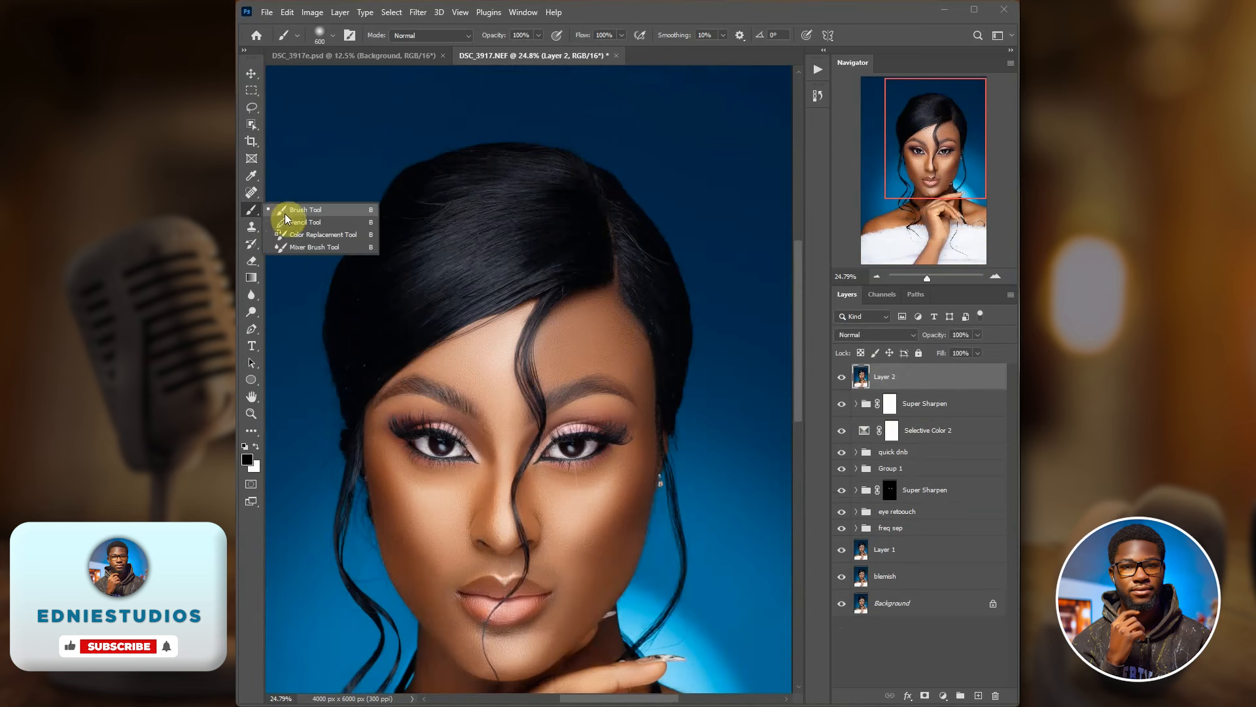
click(297, 248)
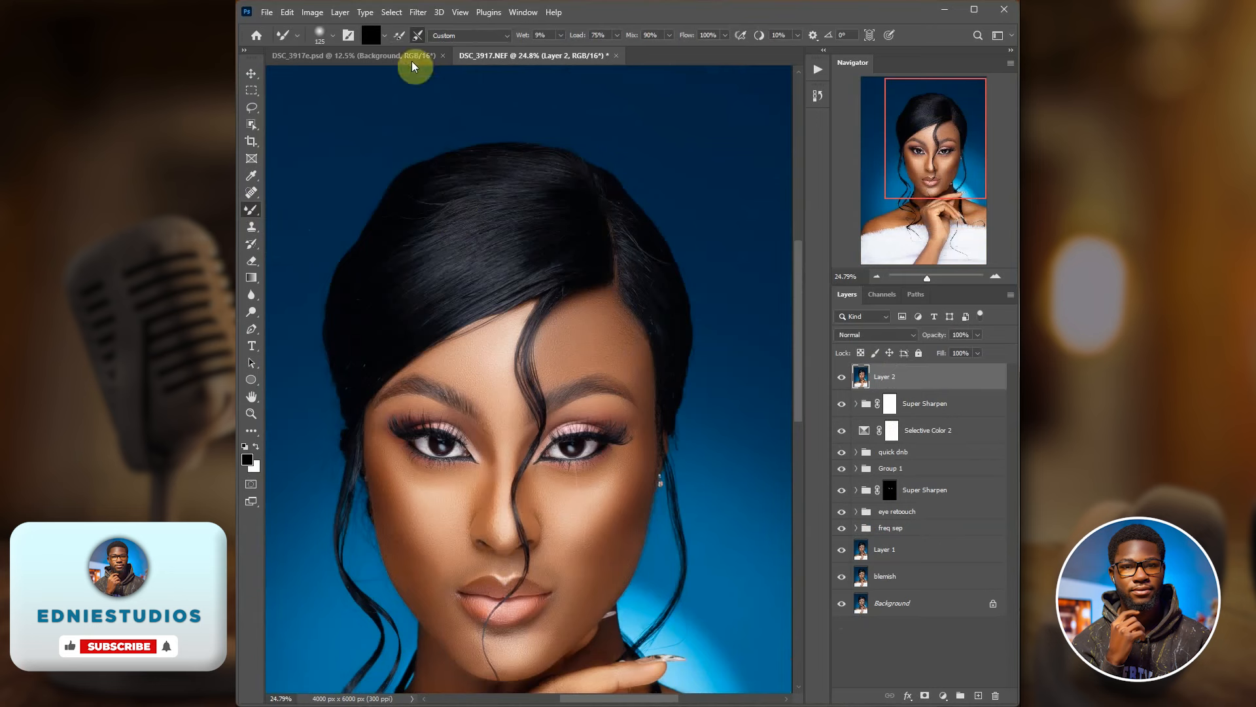
click(399, 36)
click(414, 38)
key(bracketright)
key(bracketright)
key(bracketright)
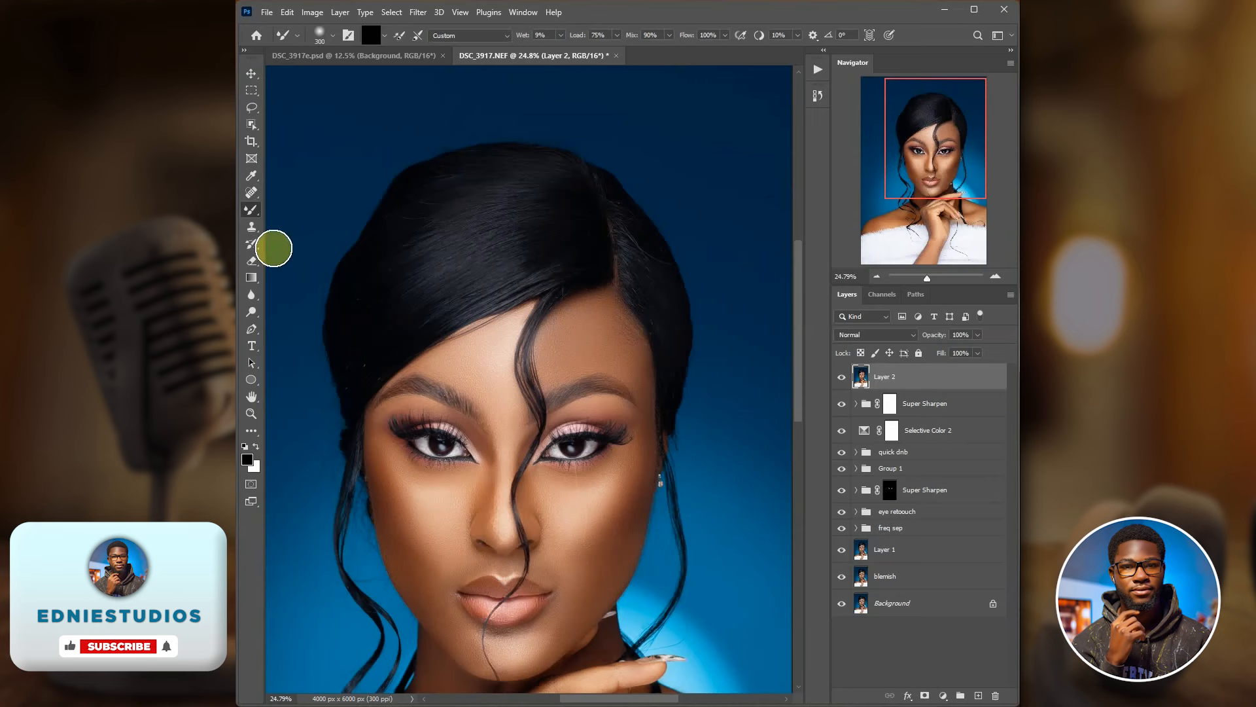
click(842, 380)
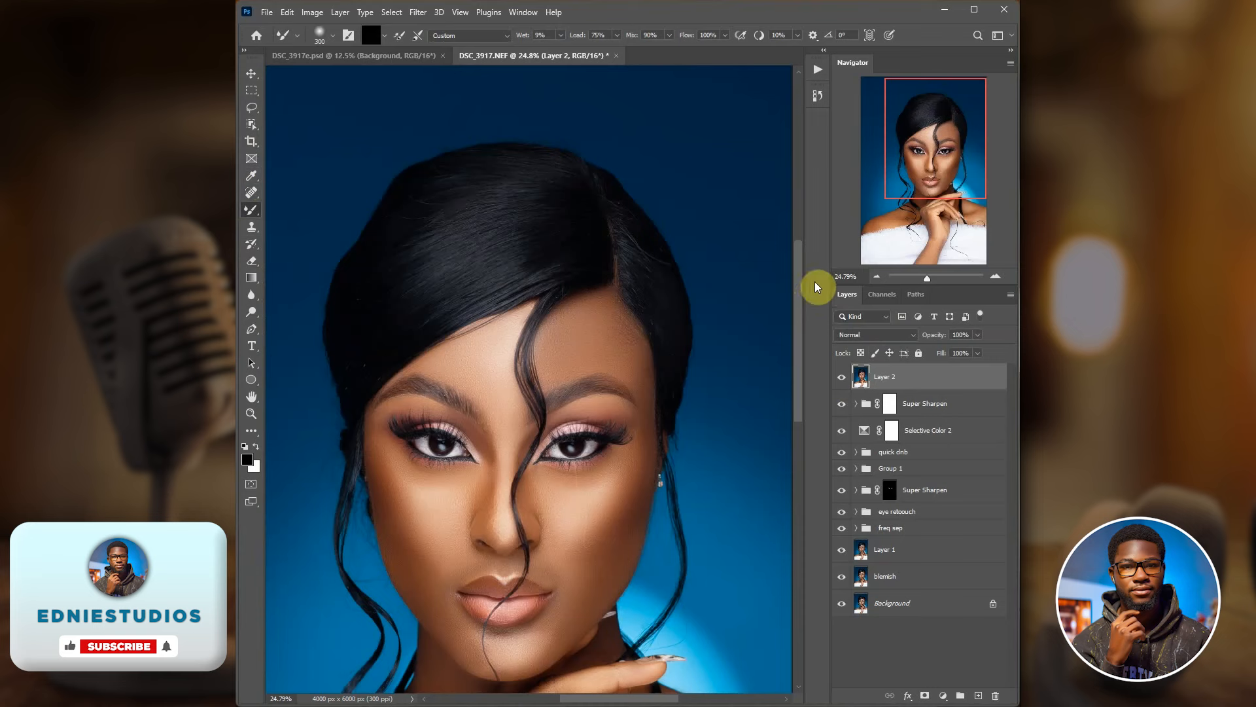
Step: Open Liquify on the stamped layer and reshape the hair outline with the Forward Warp tool at 700 px, reducing the brush to 500 px
click(312, 12)
mouse_move(405, 16)
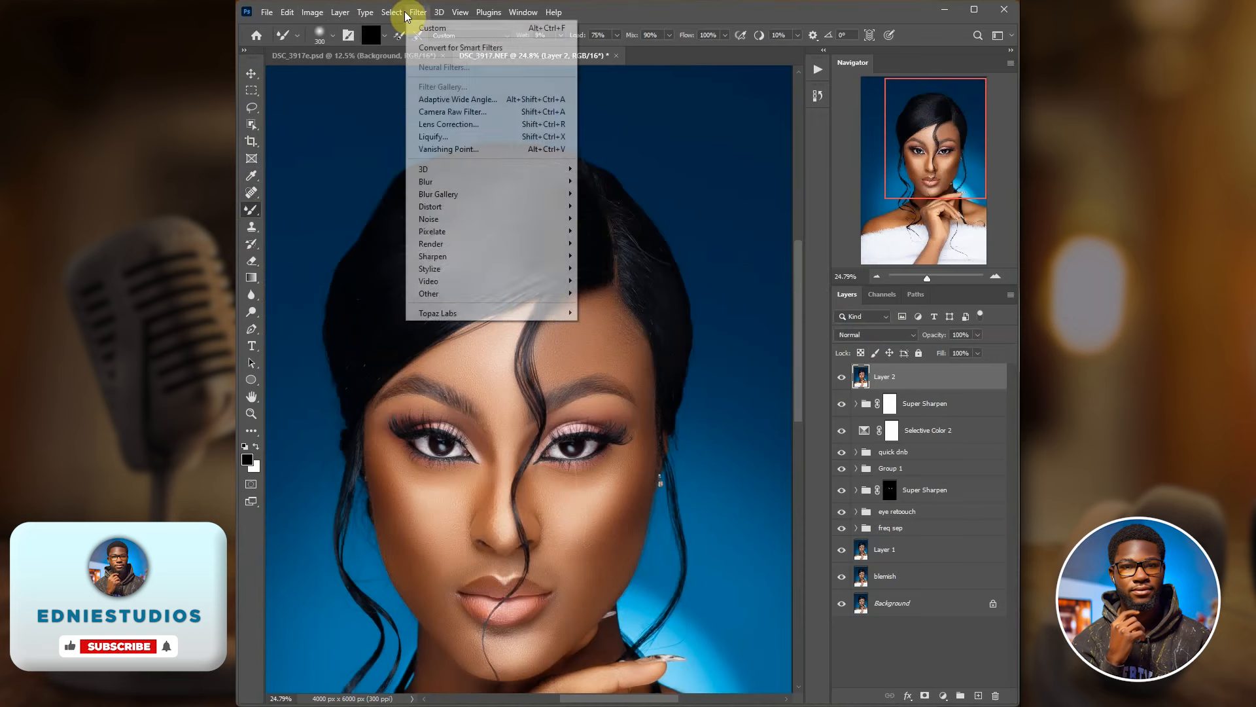
click(443, 136)
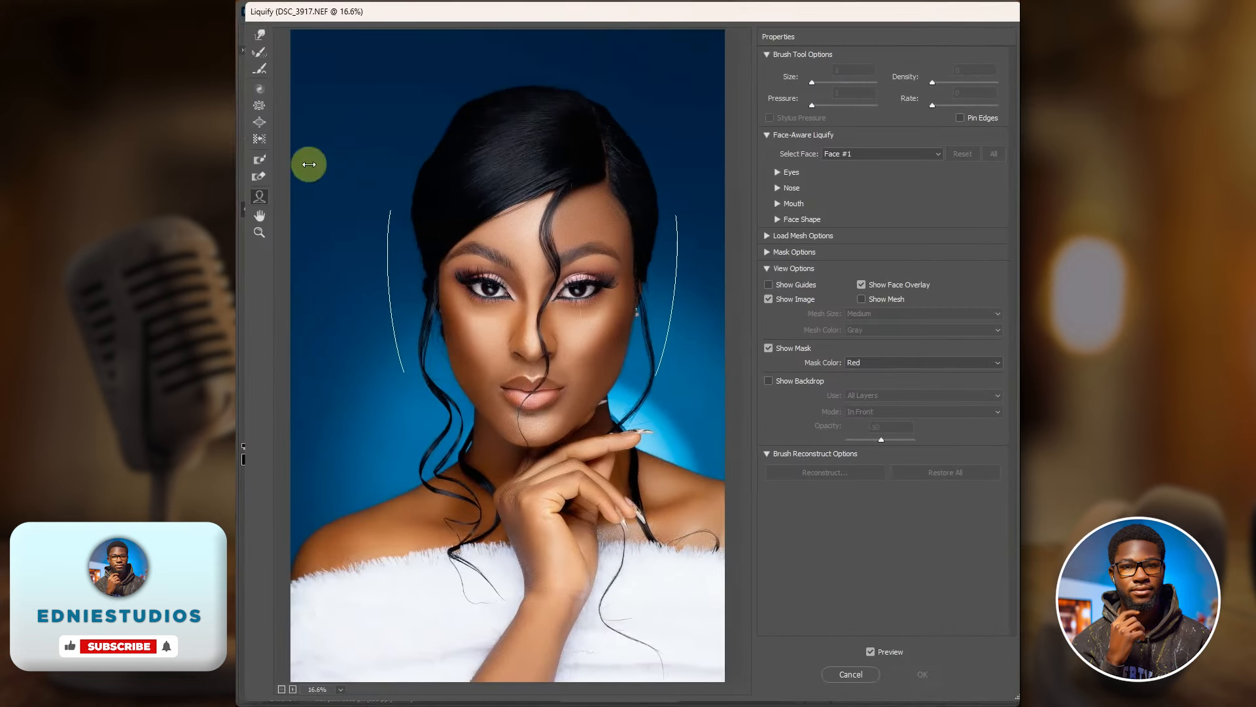
click(275, 57)
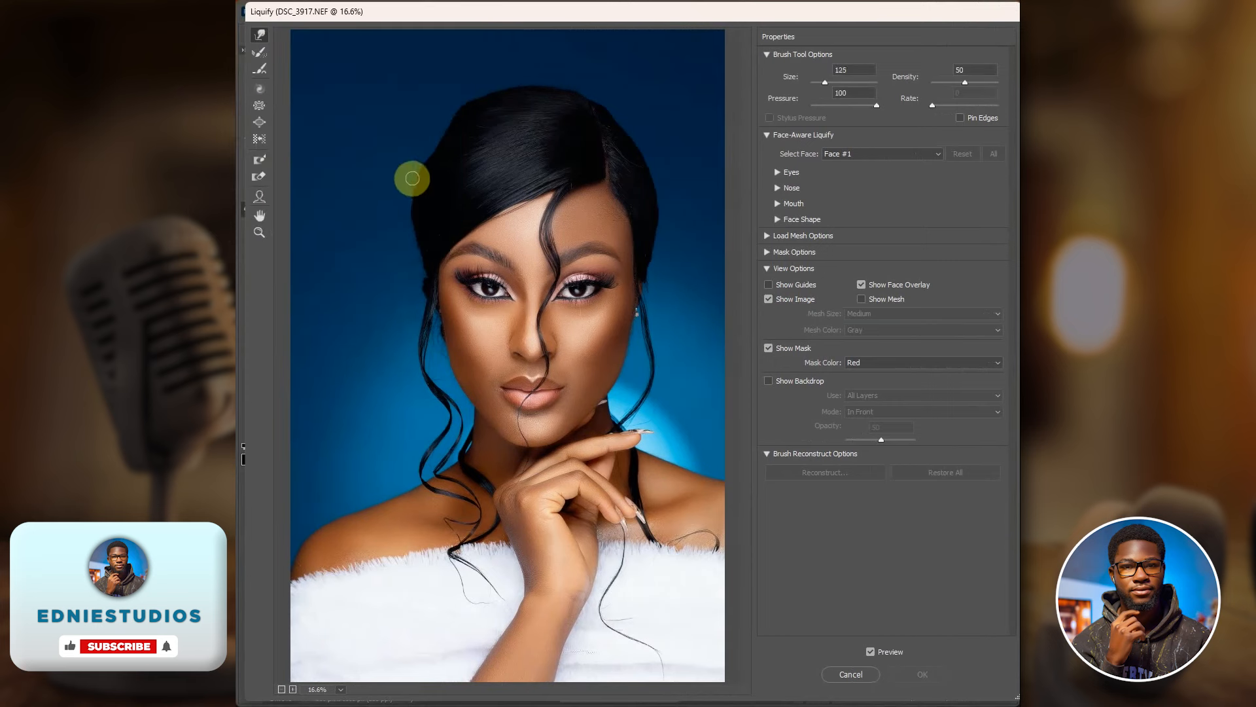
key(bracketright)
key(bracketright)
key(bracketright)
key(bracketright)
key(bracketright)
key(bracketright)
key(bracketright)
key(bracketright)
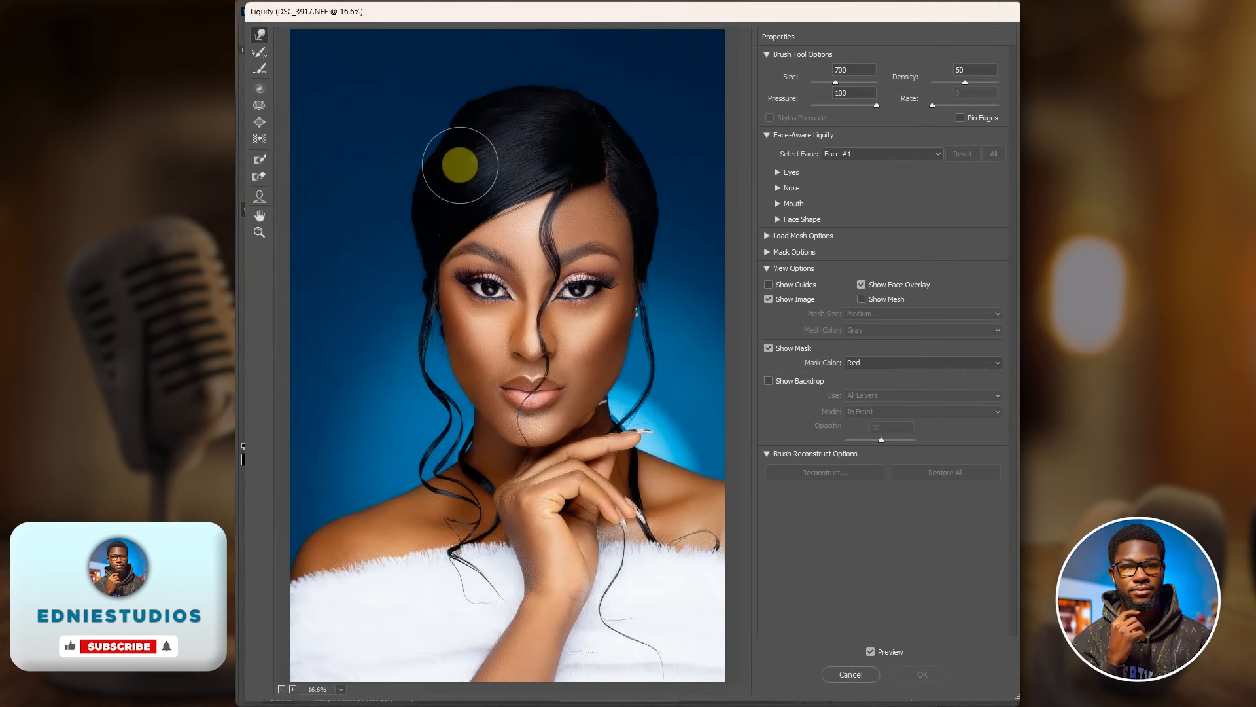
mouse_move(449, 156)
mouse_down()
mouse_move(452, 121)
mouse_move(503, 101)
mouse_move(490, 100)
mouse_move(438, 197)
mouse_move(418, 194)
mouse_move(422, 173)
mouse_move(388, 208)
mouse_move(399, 215)
mouse_move(390, 235)
mouse_move(405, 159)
mouse_move(567, 102)
mouse_move(418, 129)
mouse_move(448, 88)
mouse_move(562, 119)
mouse_move(418, 200)
mouse_move(620, 119)
mouse_move(616, 93)
mouse_move(684, 128)
mouse_move(653, 192)
mouse_move(678, 153)
mouse_move(711, 187)
mouse_move(712, 252)
mouse_move(648, 207)
mouse_move(637, 138)
mouse_move(581, 90)
mouse_move(699, 221)
mouse_move(634, 163)
mouse_move(650, 188)
mouse_move(639, 188)
mouse_move(653, 203)
mouse_move(642, 148)
mouse_move(610, 100)
mouse_up()
key(bracketleft)
key(bracketleft)
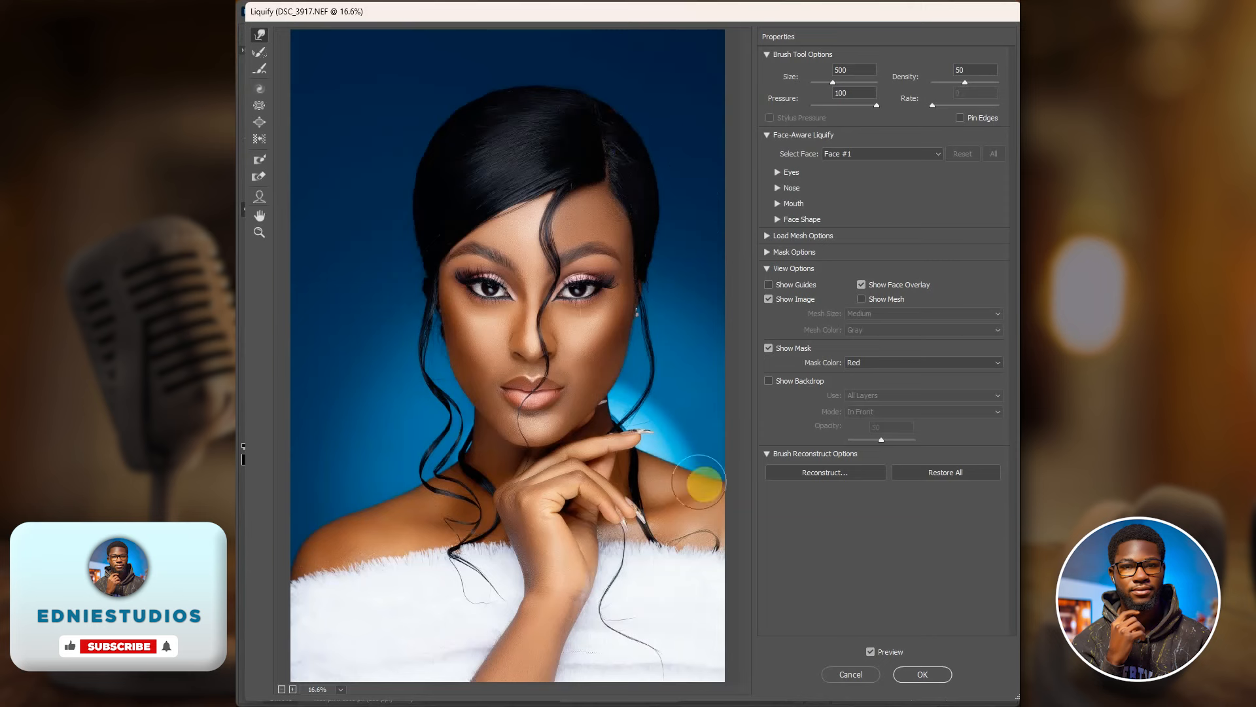
Step: Compare the image with the Liquify preview off and on, and apply the reshaping
click(869, 650)
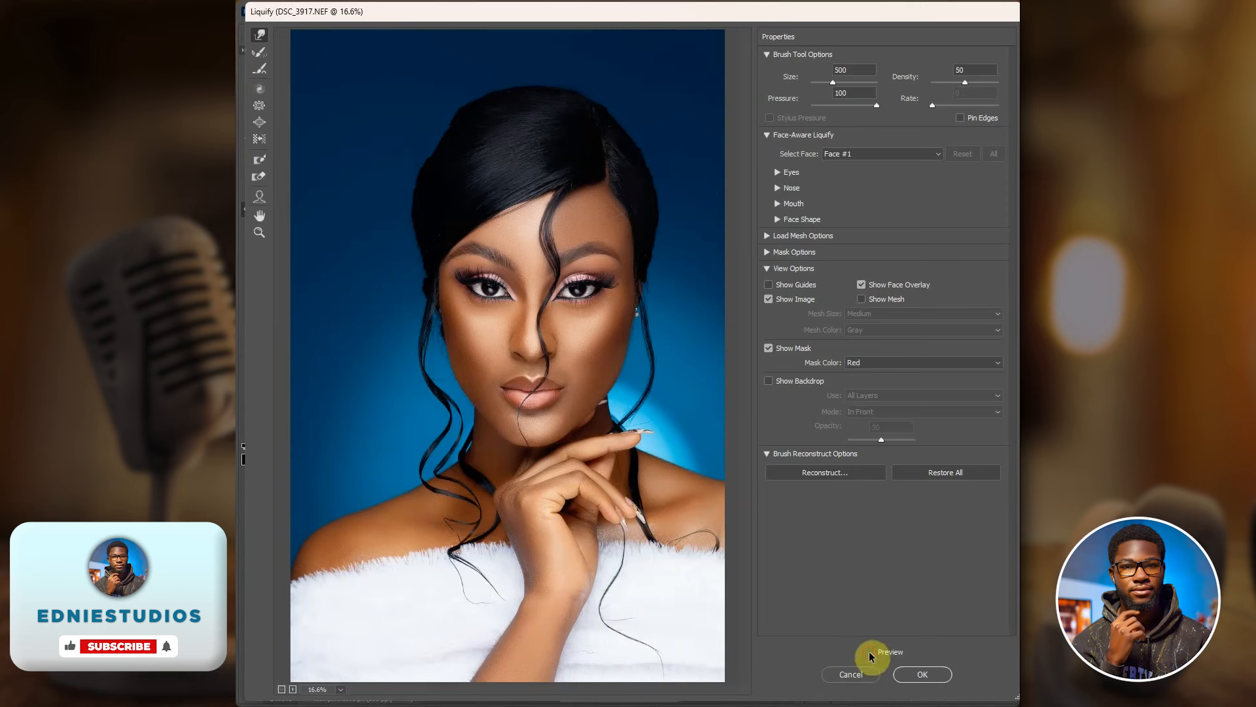
click(869, 652)
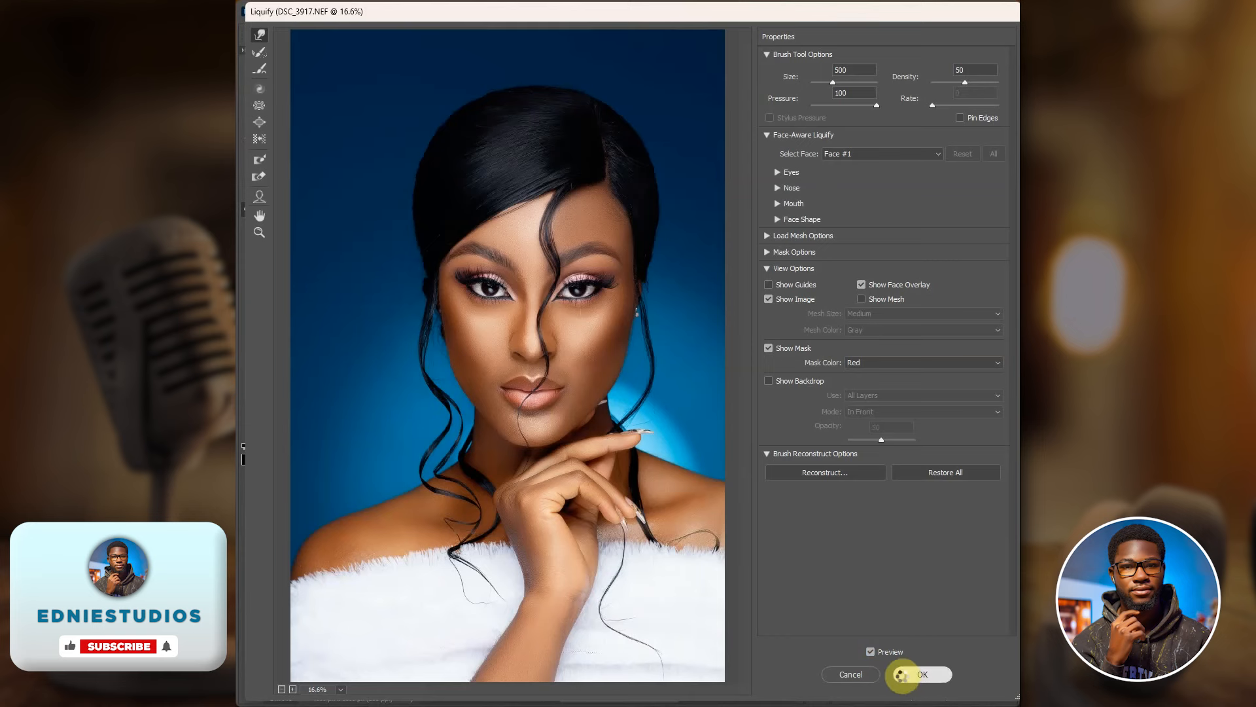
click(903, 673)
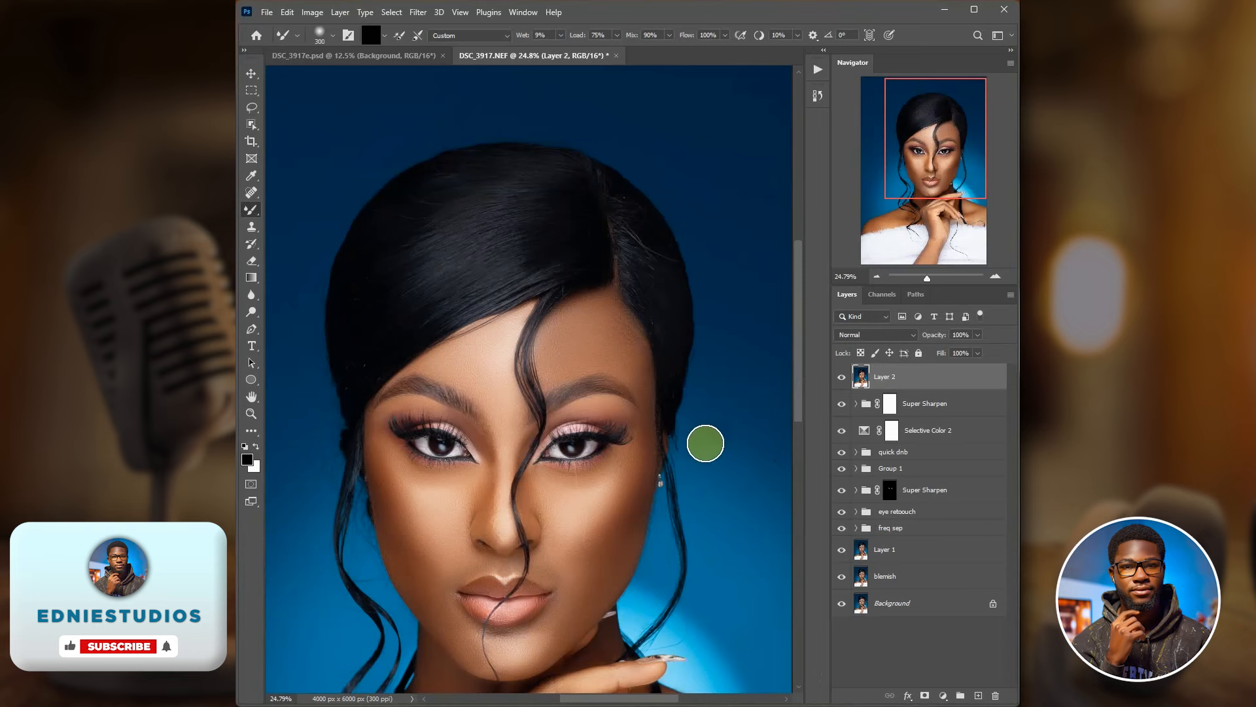
Step: Show only the Background layer and restore all layers to compare the original with the full retouch
scroll(706, 444, down, 2)
alt+click(842, 603)
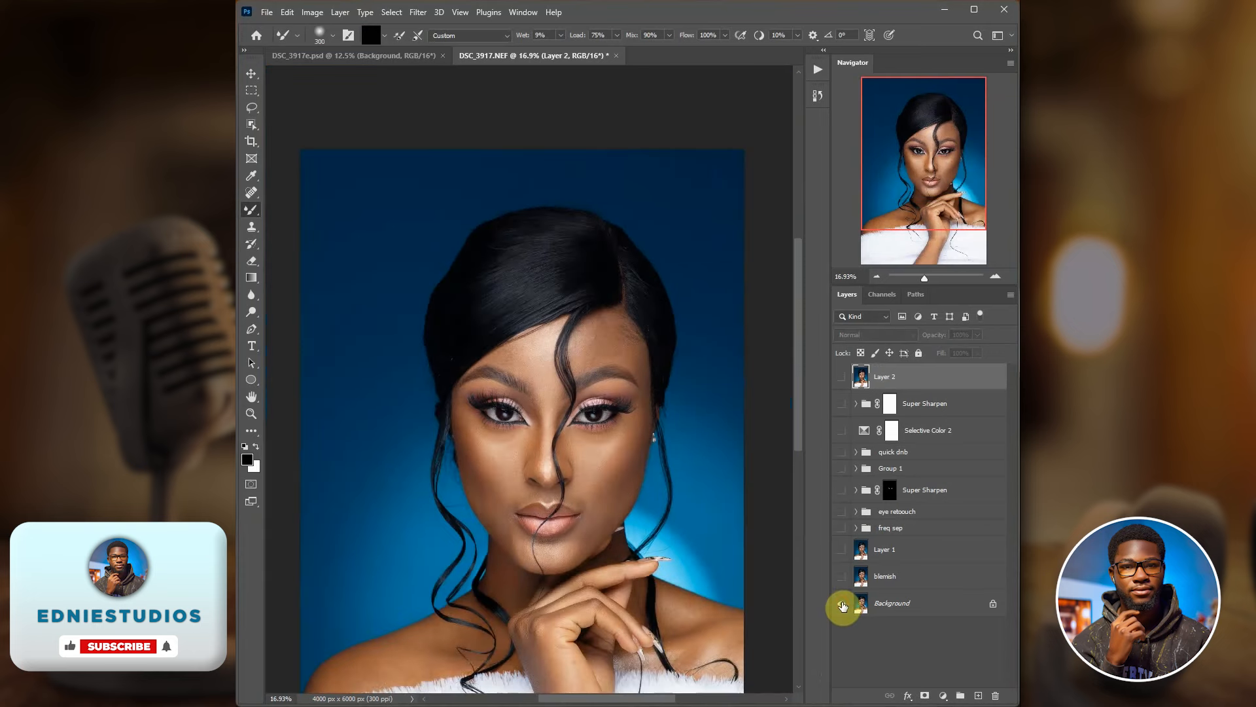
alt+click(843, 606)
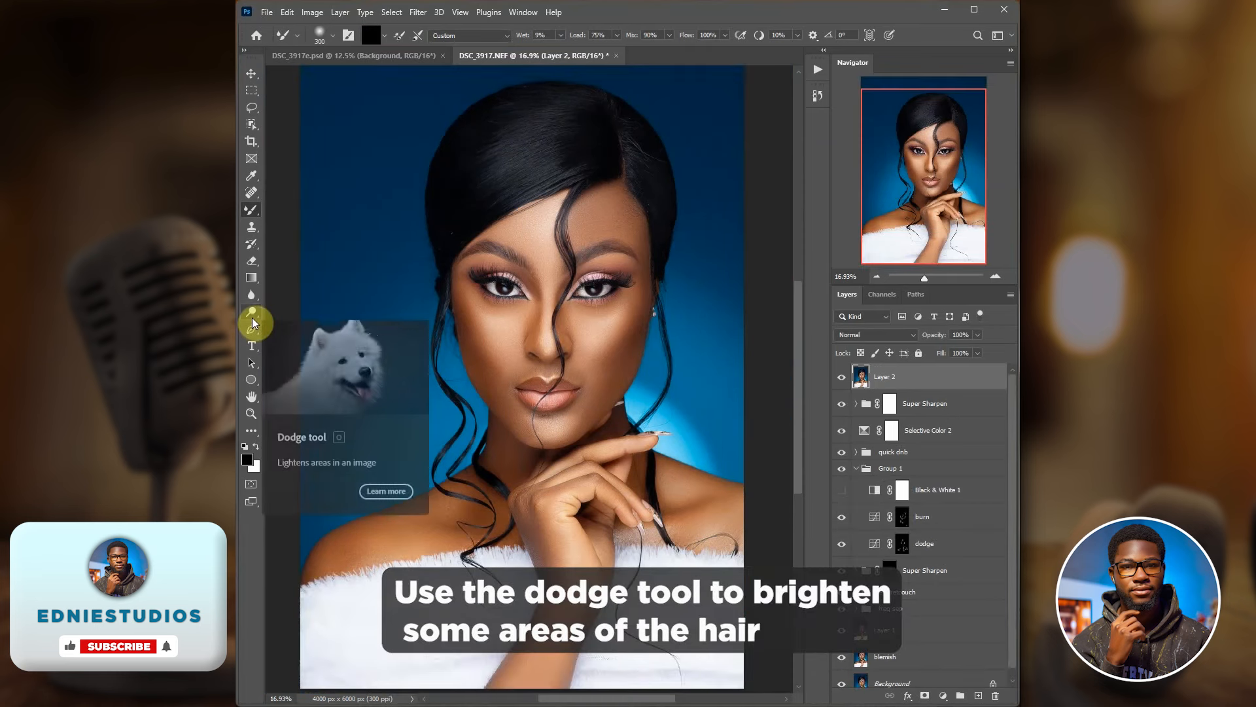
Step: Brighten areas of the hair on the stamped layer with the Dodge tool at 600 px, Midtones range and 50% exposure
click(252, 313)
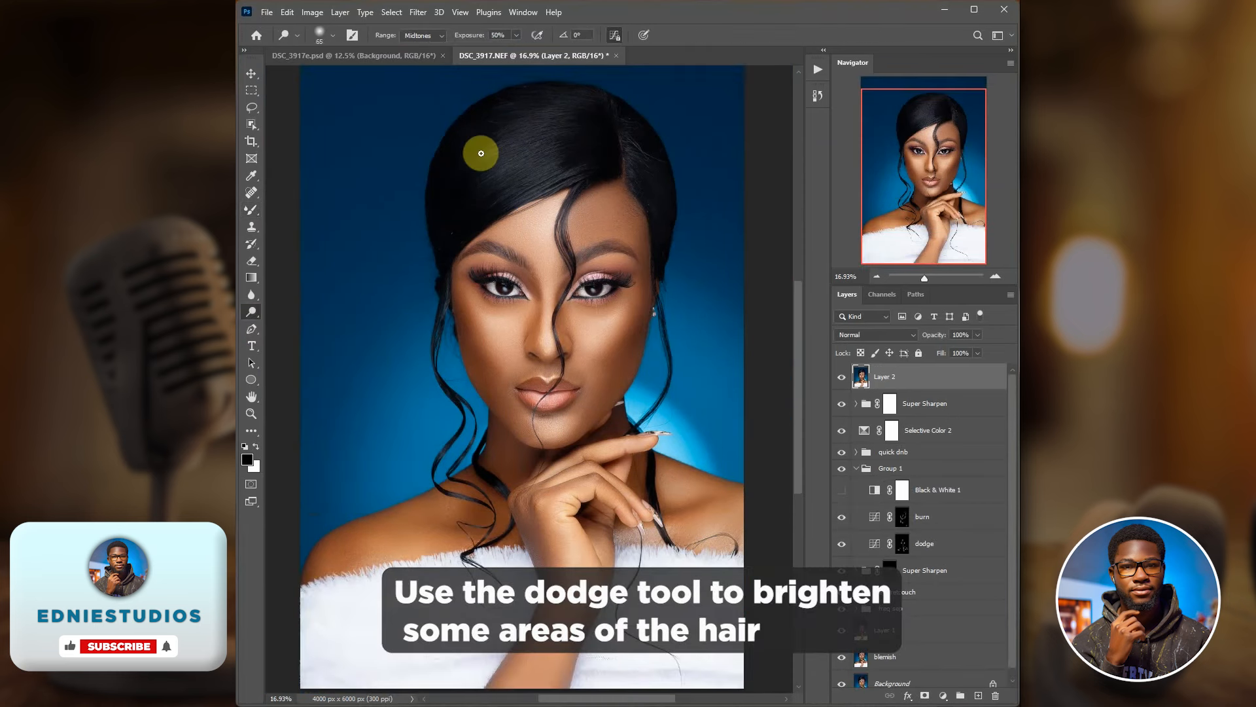
key(bracketright)
key(bracketright)
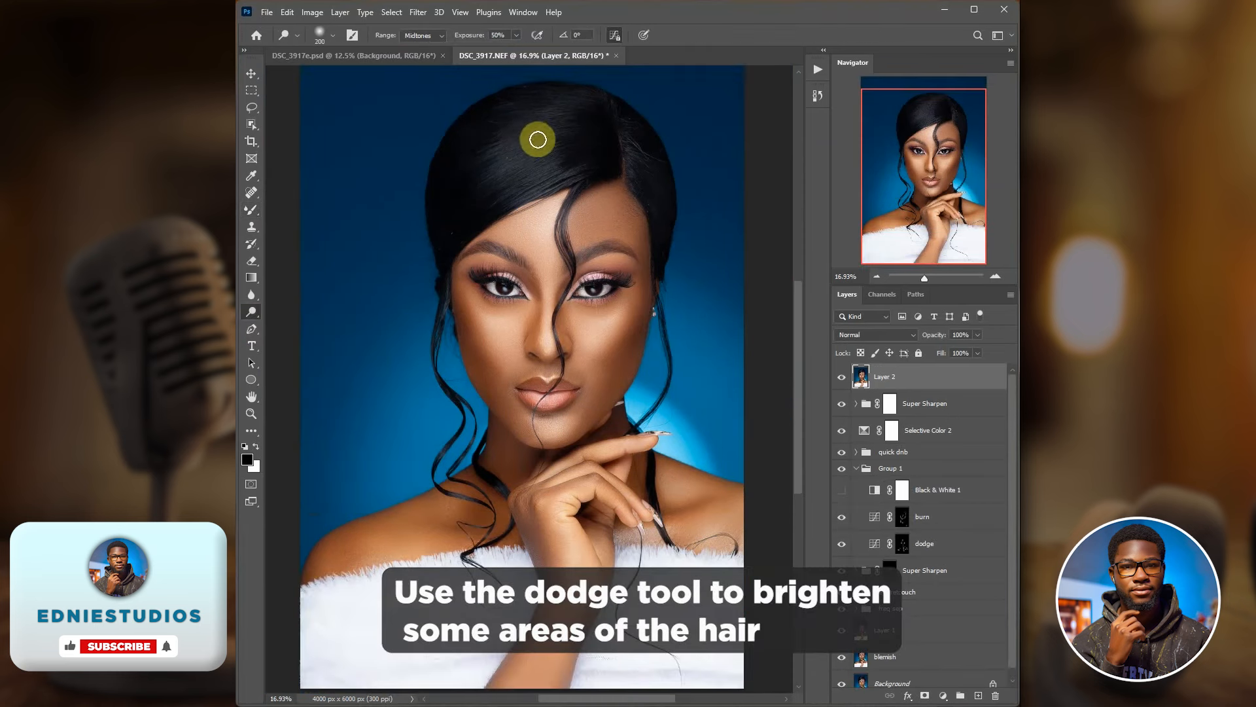
key(bracketright)
key(bracketright)
key(bracketright)
key(bracketright)
key(bracketright)
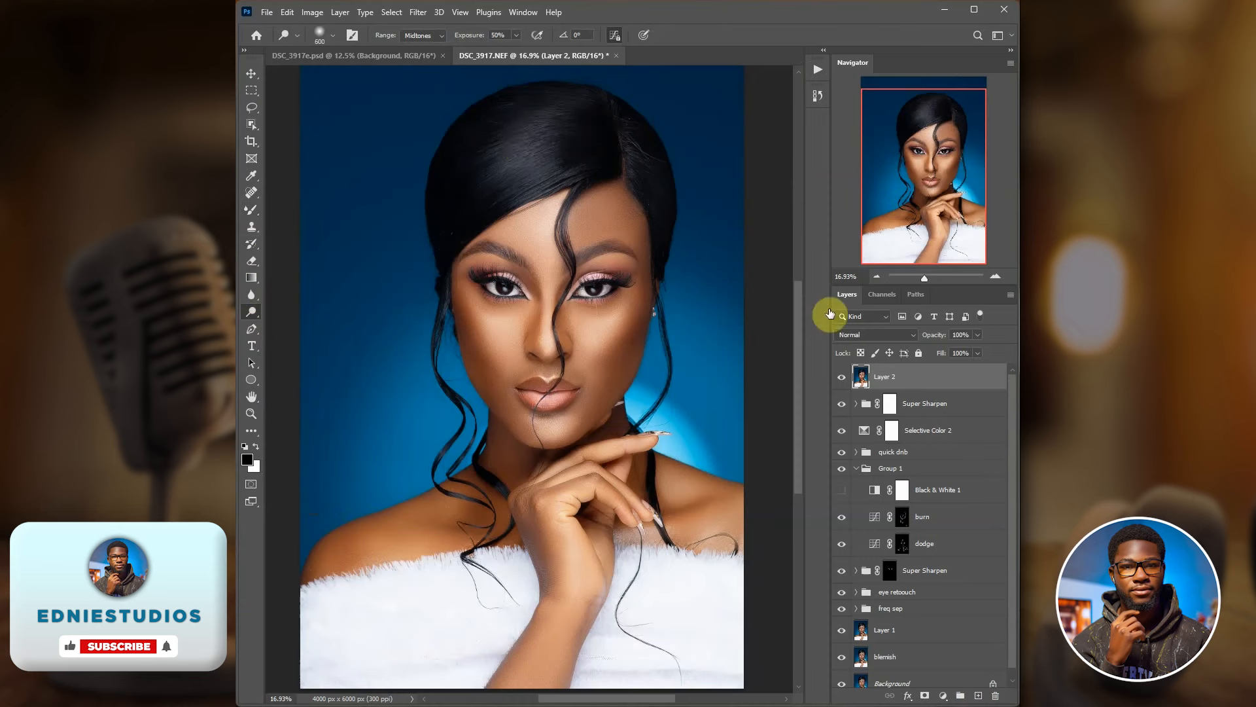
Step: Convert the dodged top layer to a smart object and rename it "hair retouch"
right_click(969, 381)
click(1002, 337)
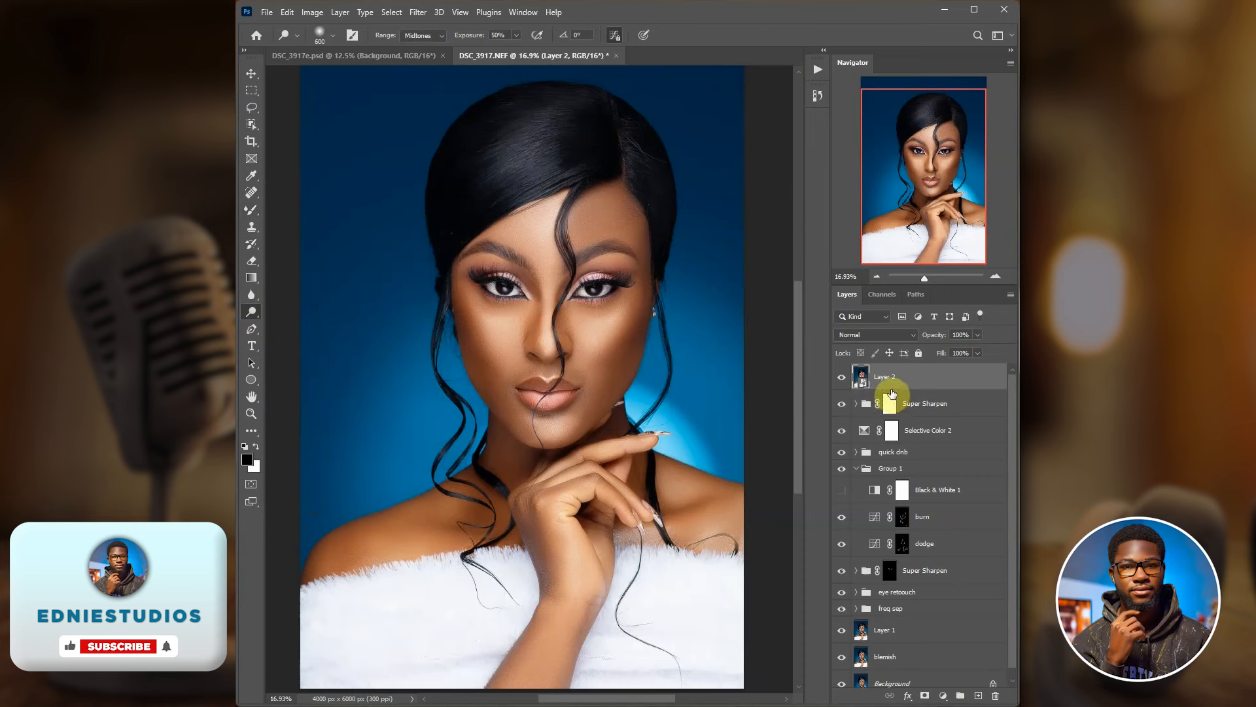
double_click(885, 375)
text(hair retouch)
key(Return)
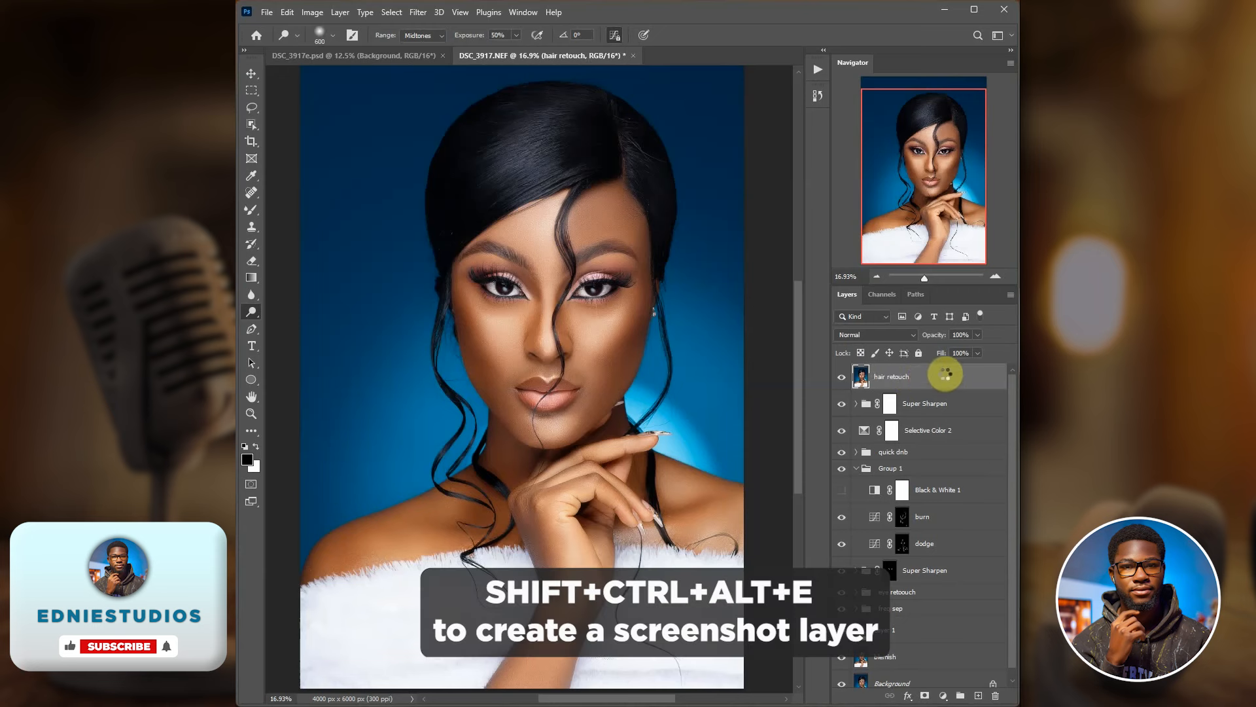
Step: Stamp all visible layers into a new top layer and name it "final grade"
key(ctrl+alt+shift+e)
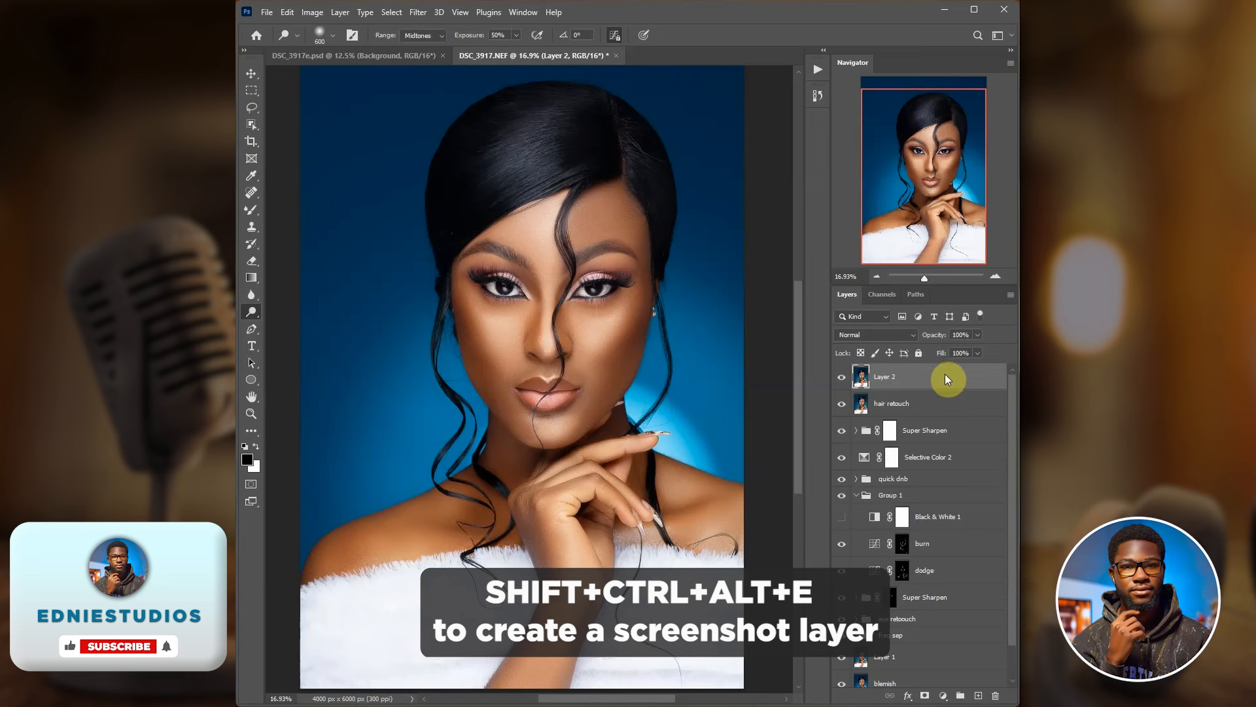
double_click(905, 377)
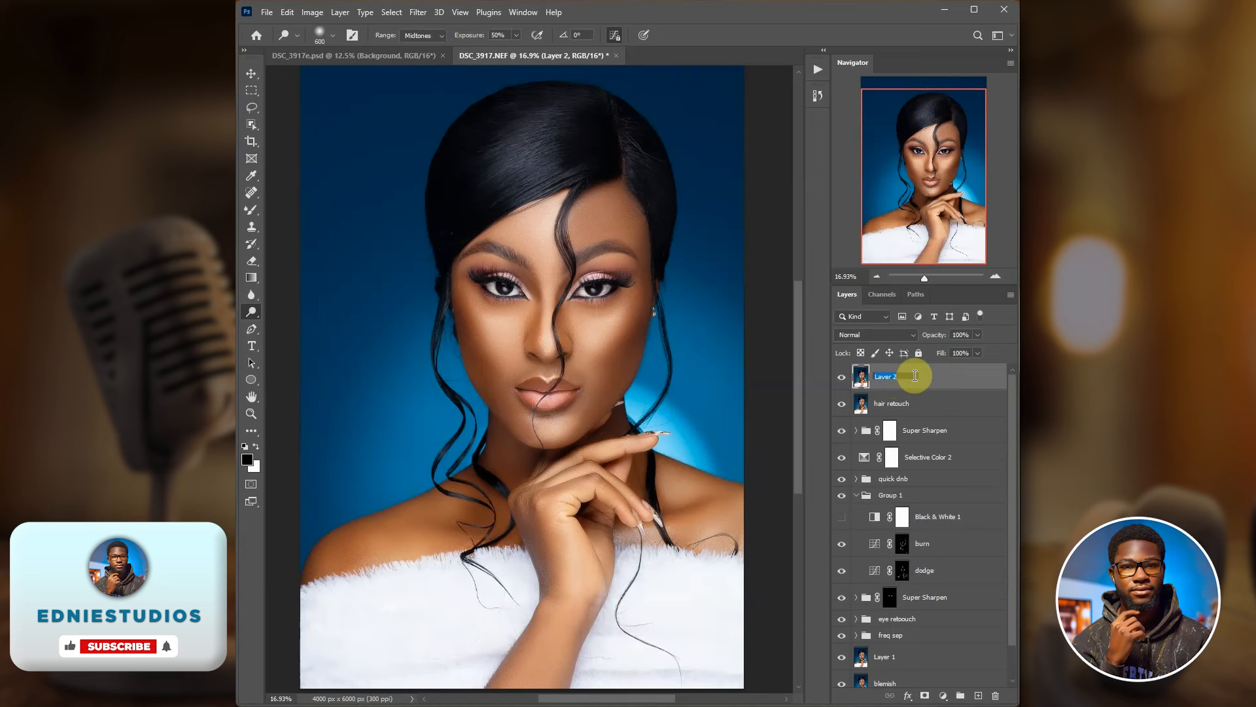
text(final grade)
key(Return)
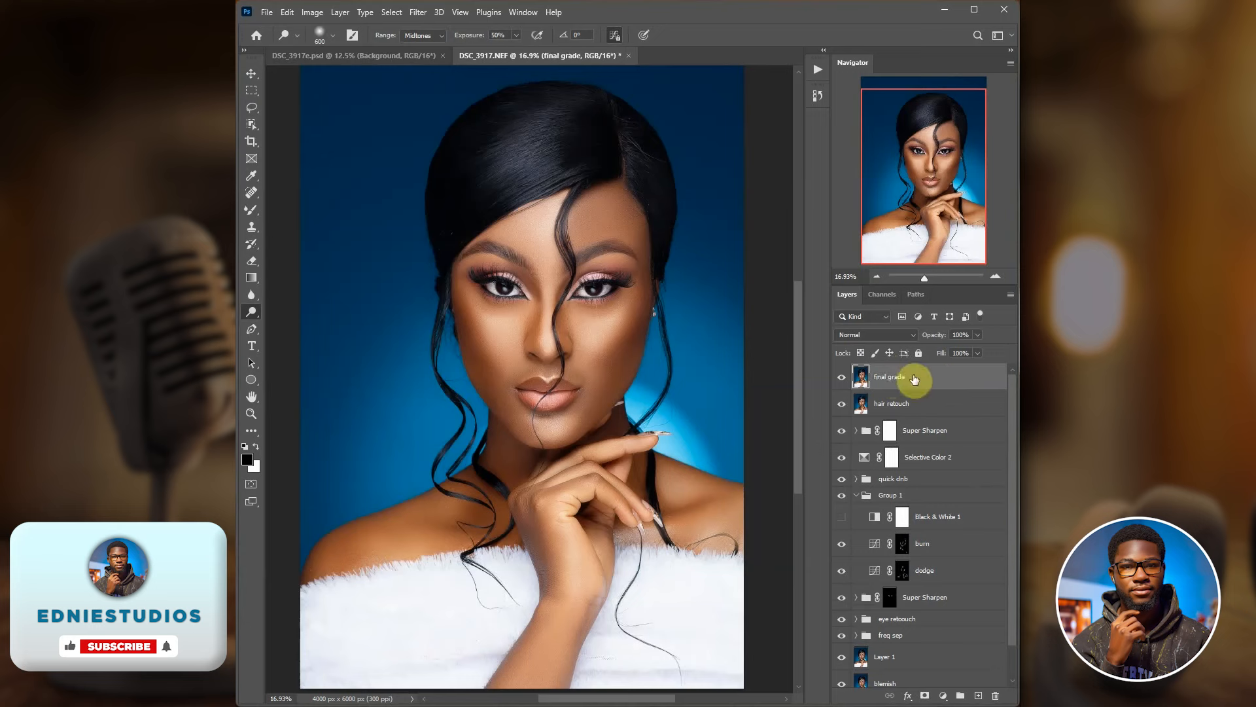
Step: Restore the deleted final grade layer and convert it to a smart object
key(Delete)
key(ctrl+z)
click(934, 383)
right_click(935, 385)
click(972, 338)
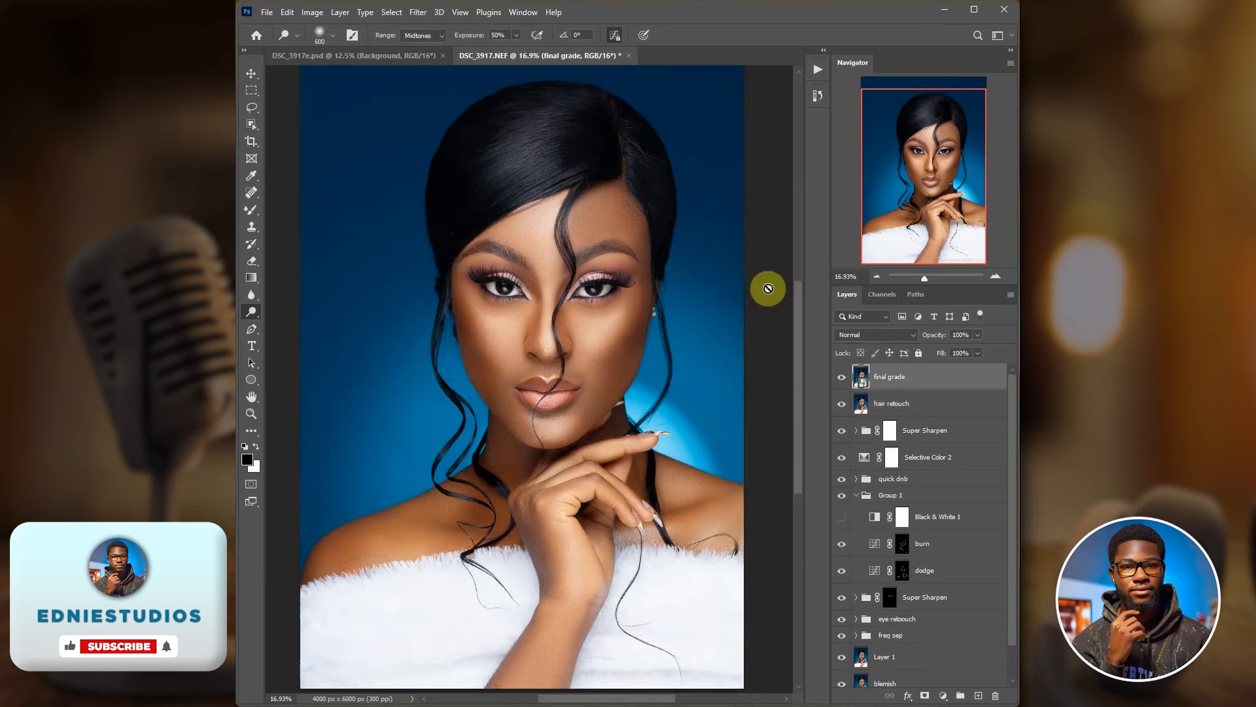
Step: Grade the layer in Camera Raw Filter with Contrast +6, Highlights -22, Shadows -5, Whites +15, Blacks -16, Clarity +8 and Vibrance +12
click(418, 12)
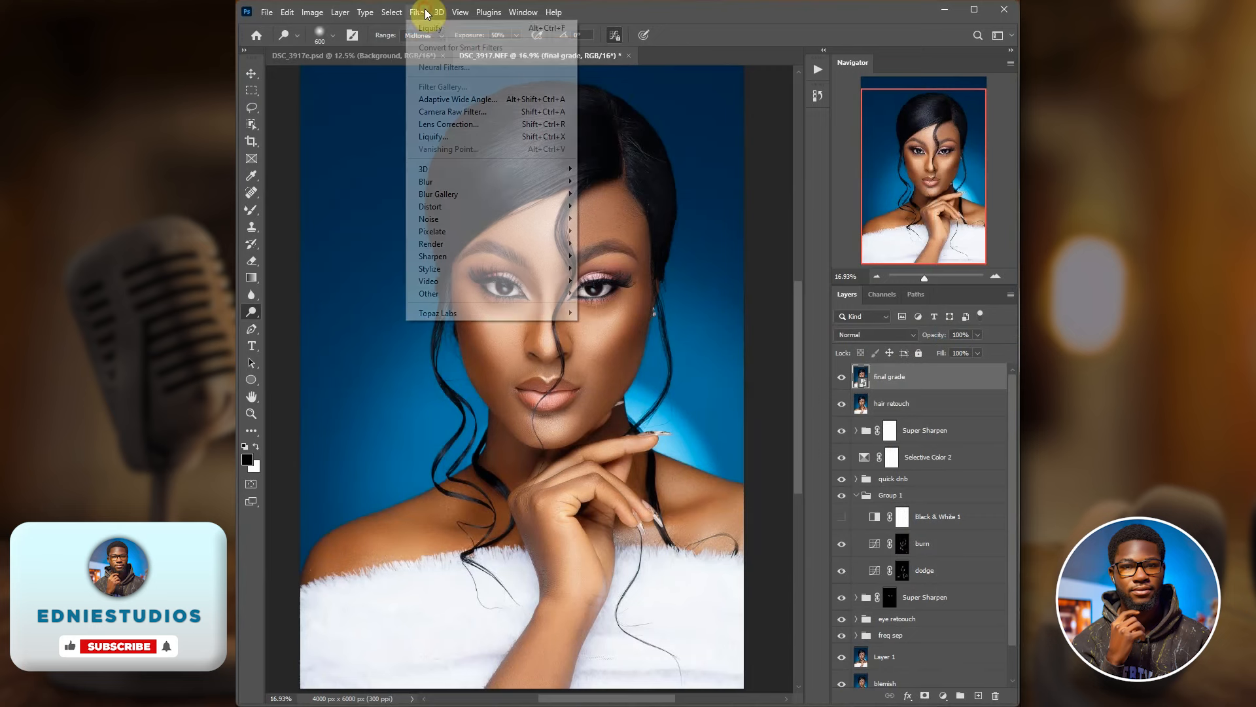
click(466, 112)
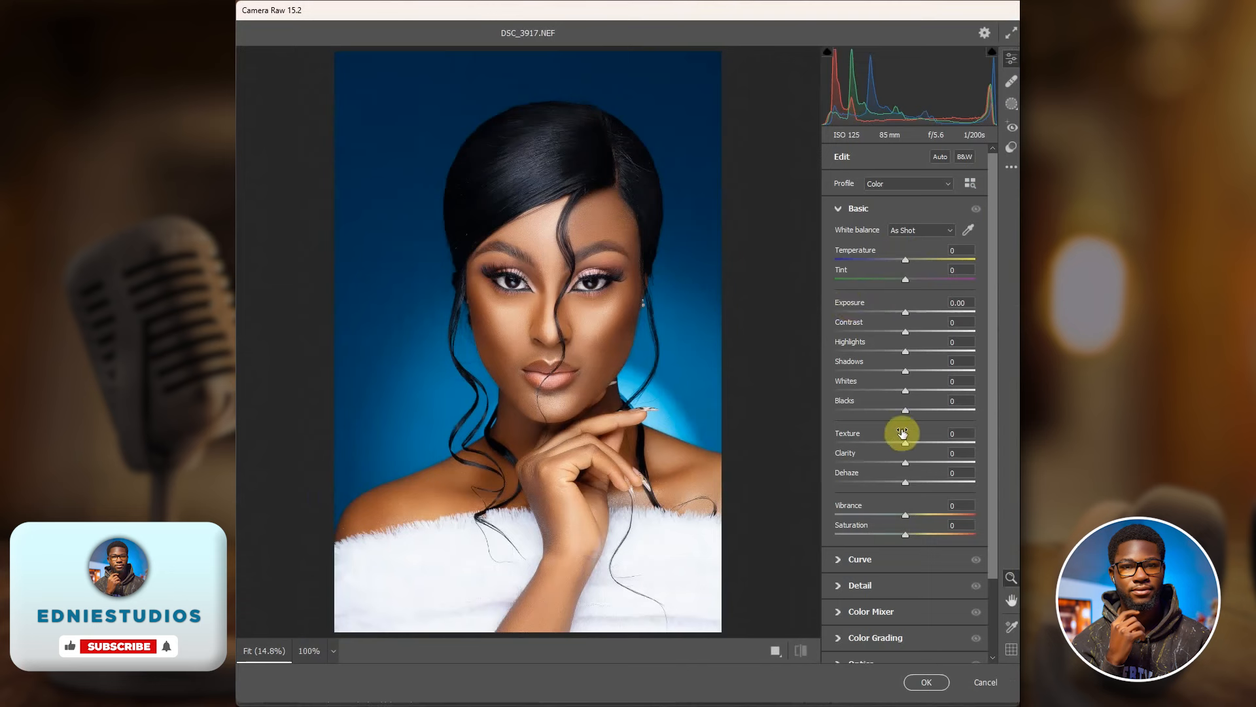
drag(921, 391, 892, 410)
drag(905, 333, 898, 376)
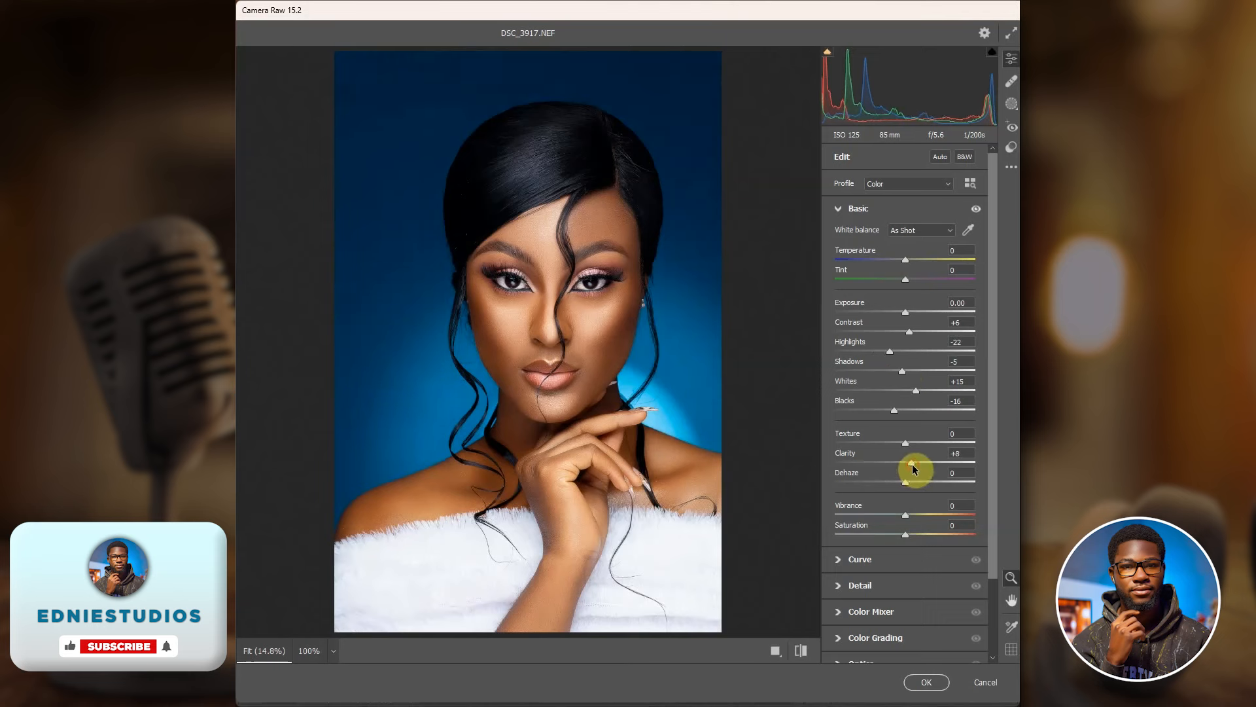
mouse_move(906, 516)
mouse_down()
mouse_move(872, 509)
mouse_move(918, 514)
mouse_up()
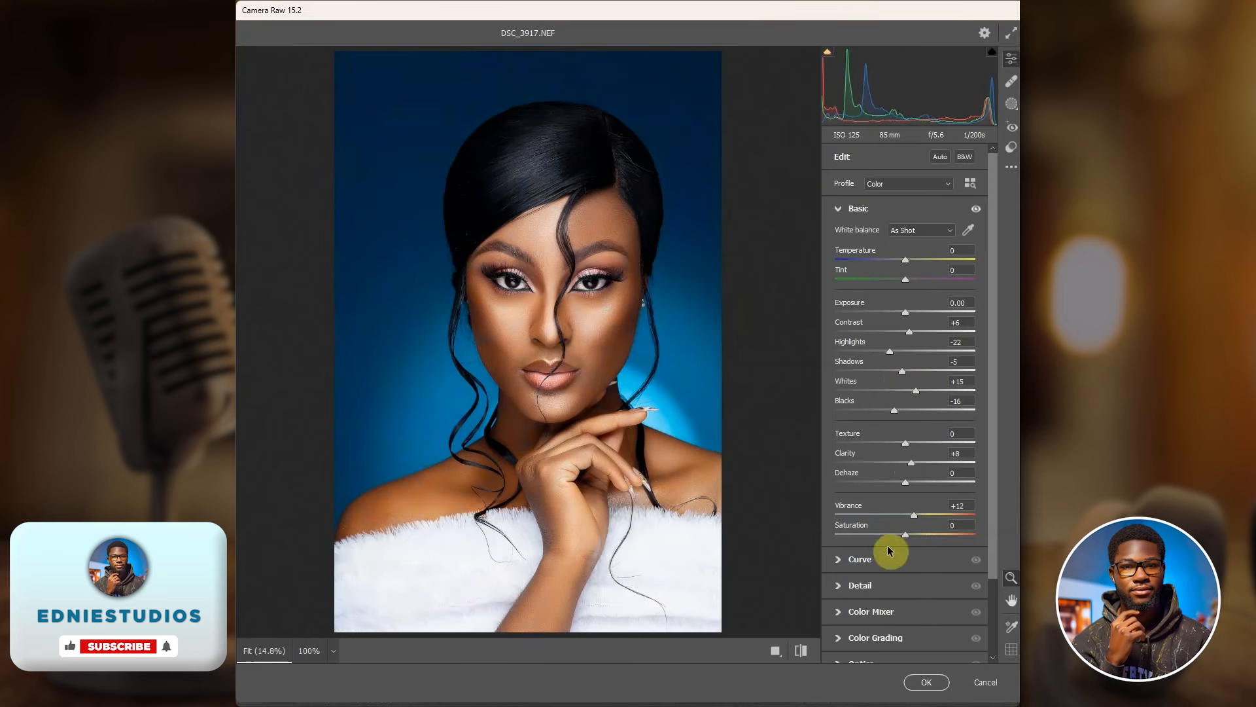
Step: Compare the Camera Raw grading with the default settings and apply the filter to the final grade layer
click(802, 651)
click(803, 654)
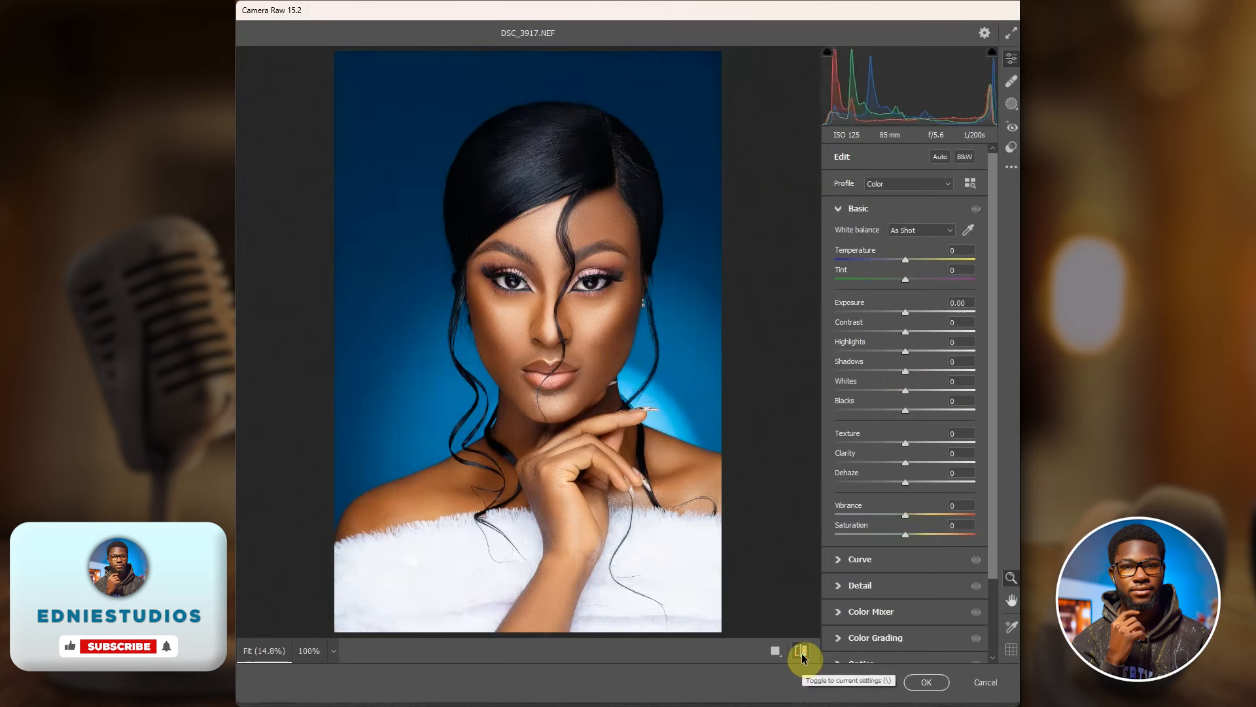
click(802, 654)
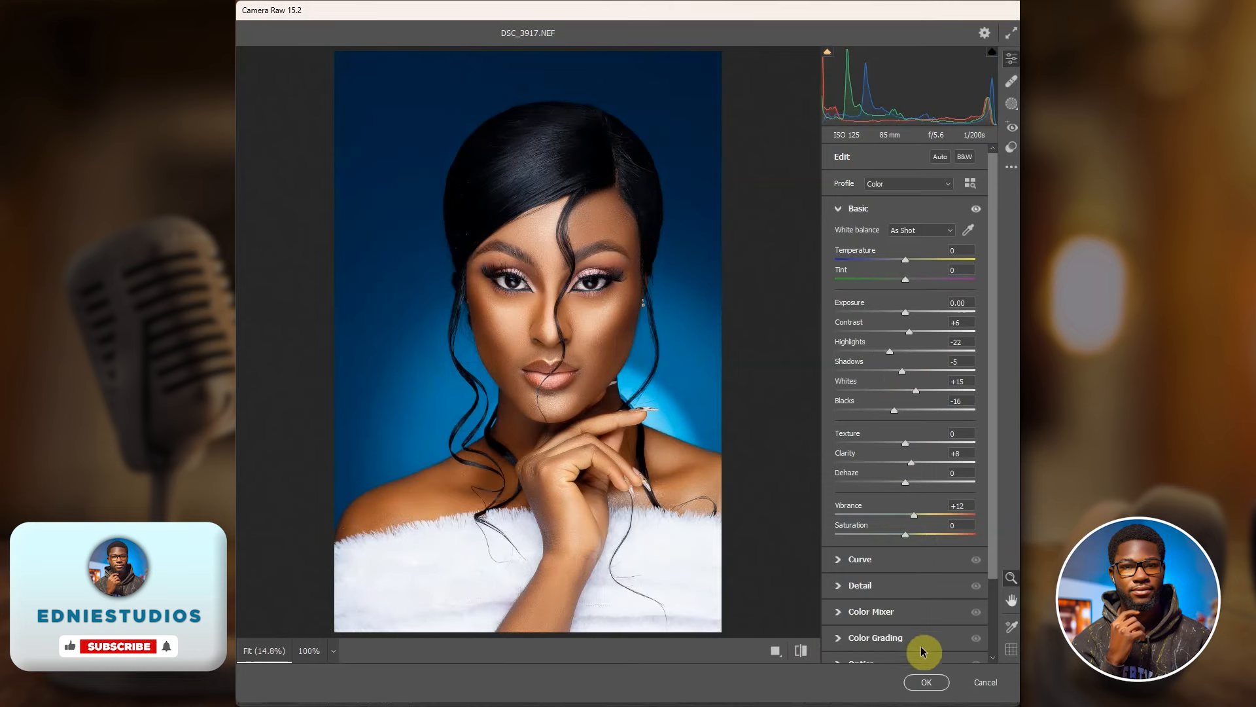
click(927, 682)
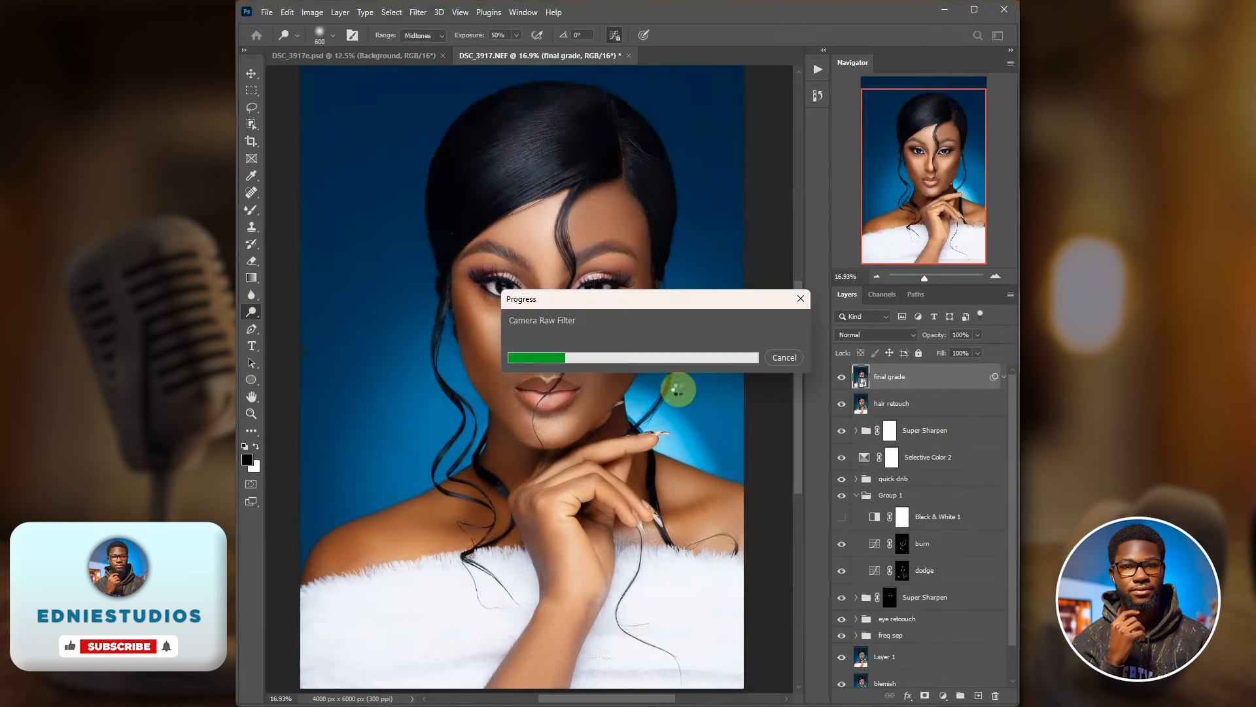
Step: Show only the Background layer and restore the others twice to compare the original with the graded portrait
scroll(569, 302, down, 3)
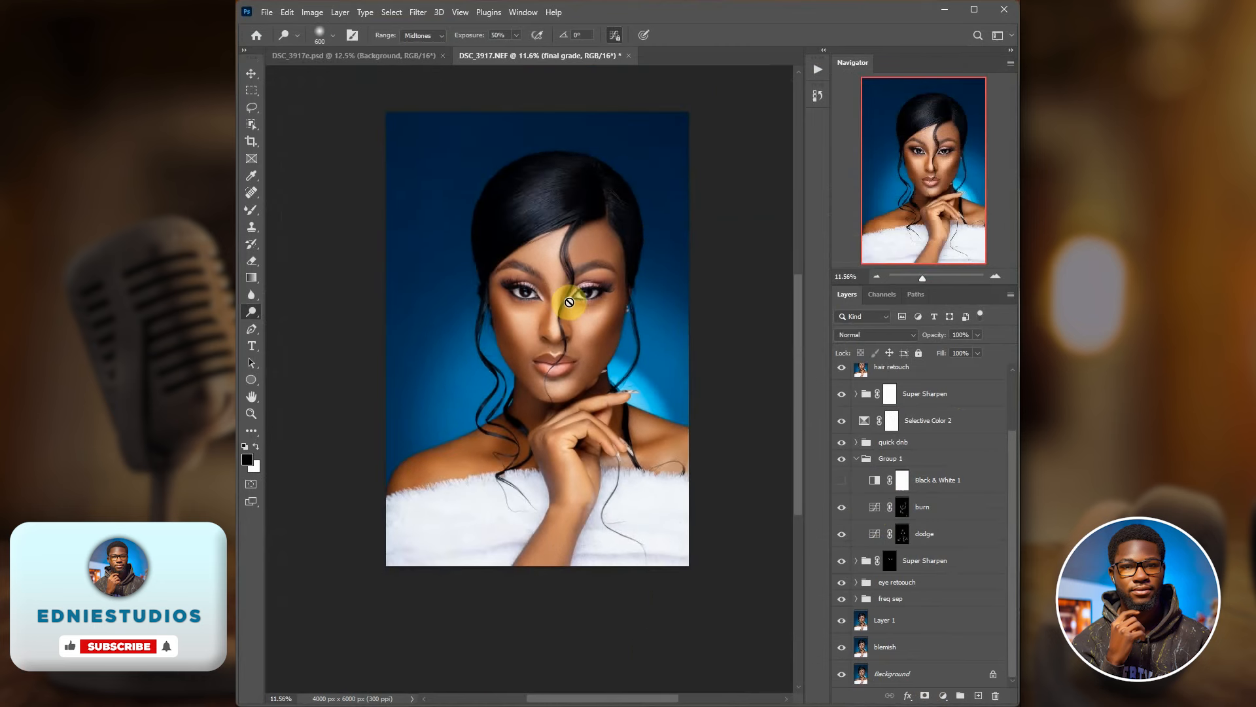
alt+click(842, 673)
alt+click(842, 677)
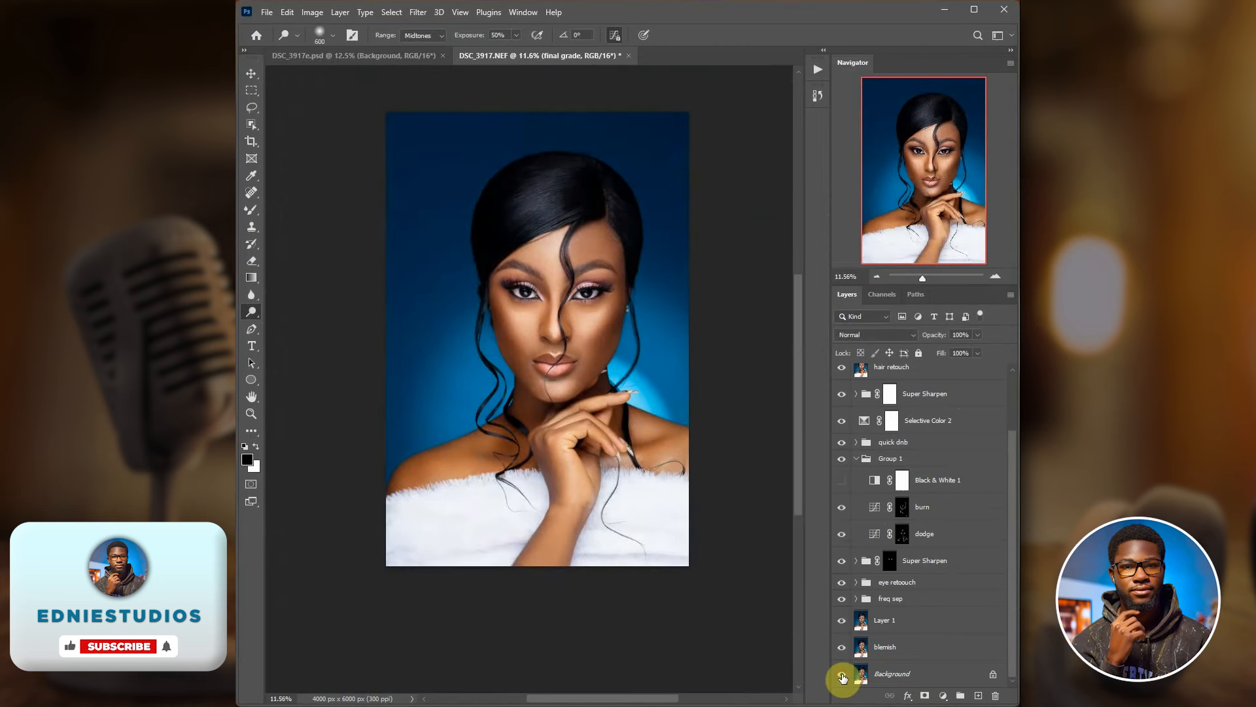
alt+click(842, 677)
alt+click(843, 677)
Step: Hide the hair retouch and final grade layers and make the upper Super Sharpen group active
scroll(849, 443, up, 3)
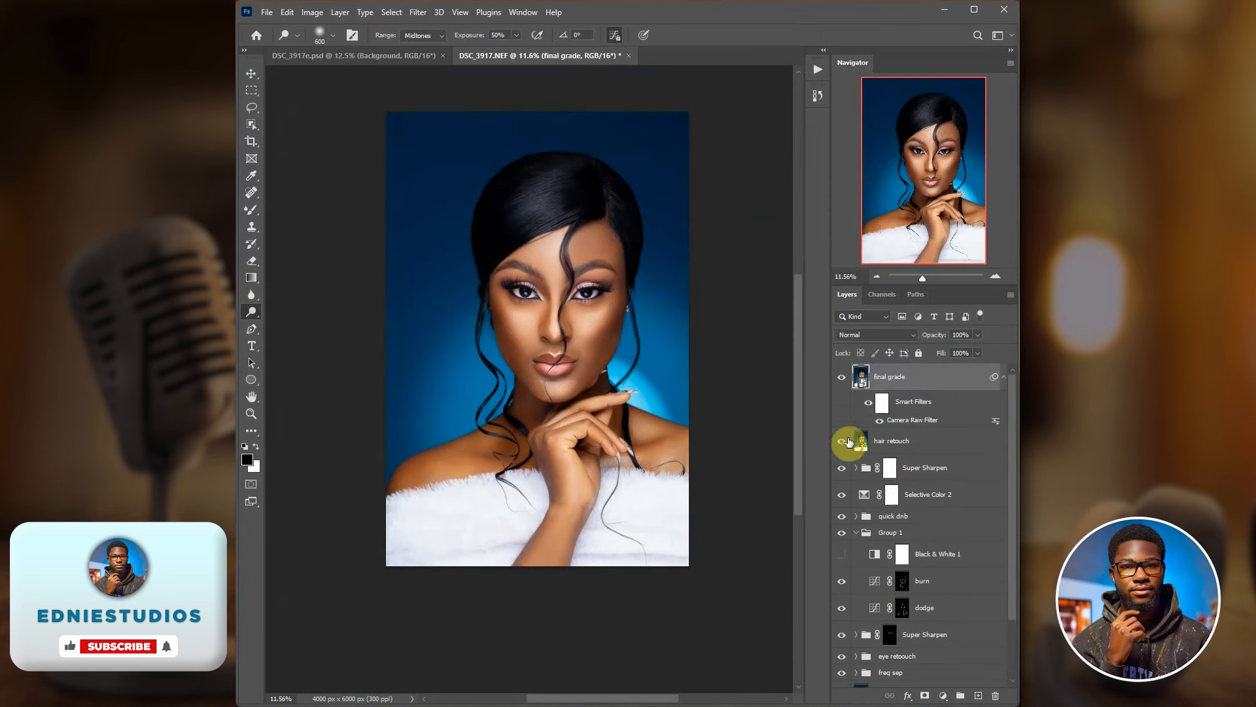
click(843, 443)
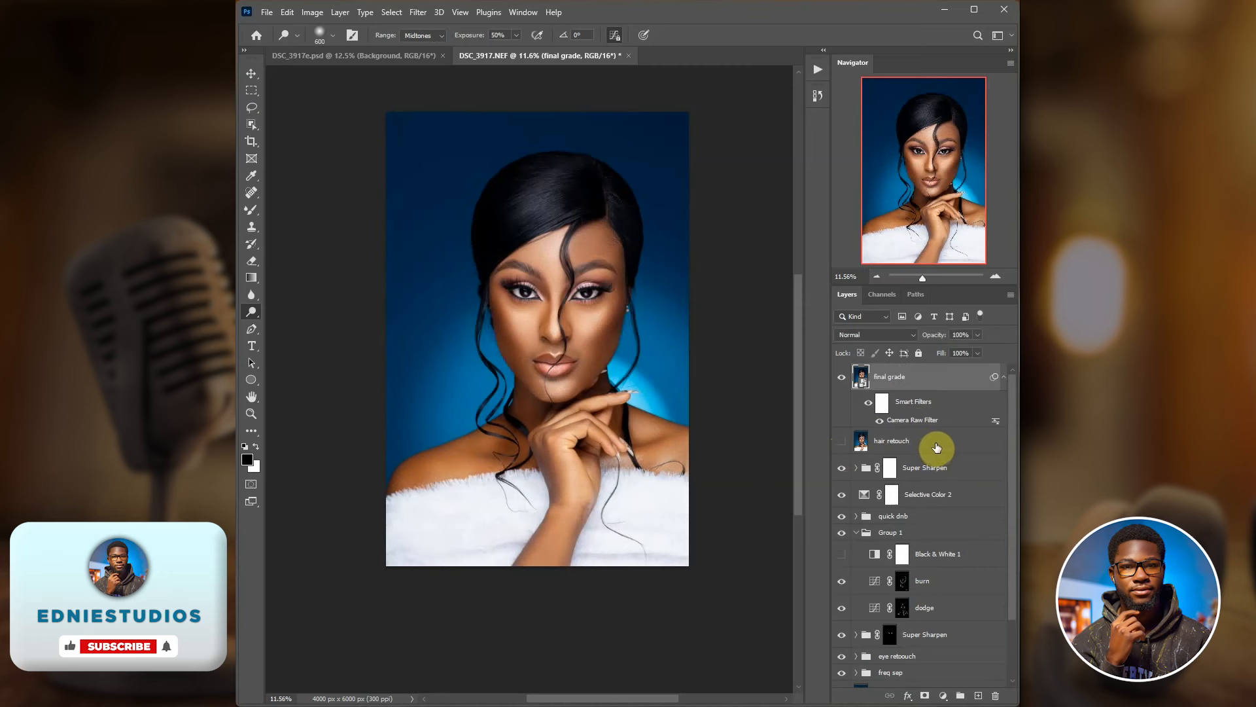
click(947, 470)
key(x)
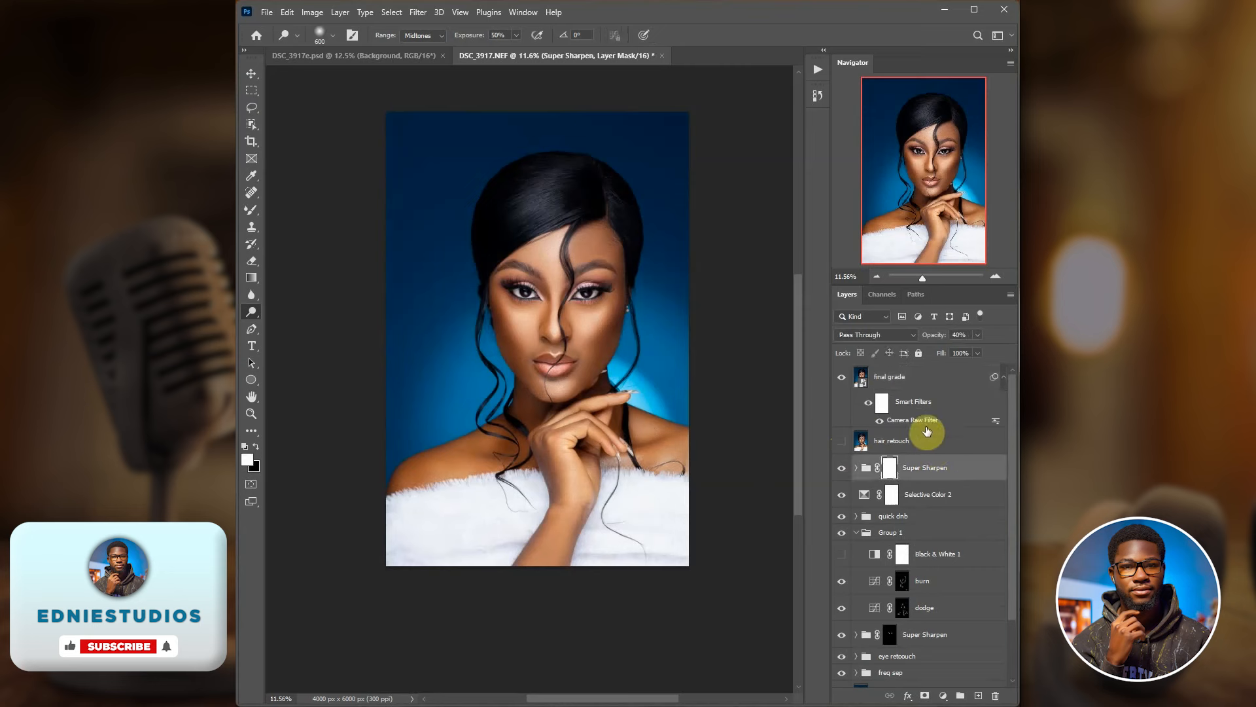
click(841, 377)
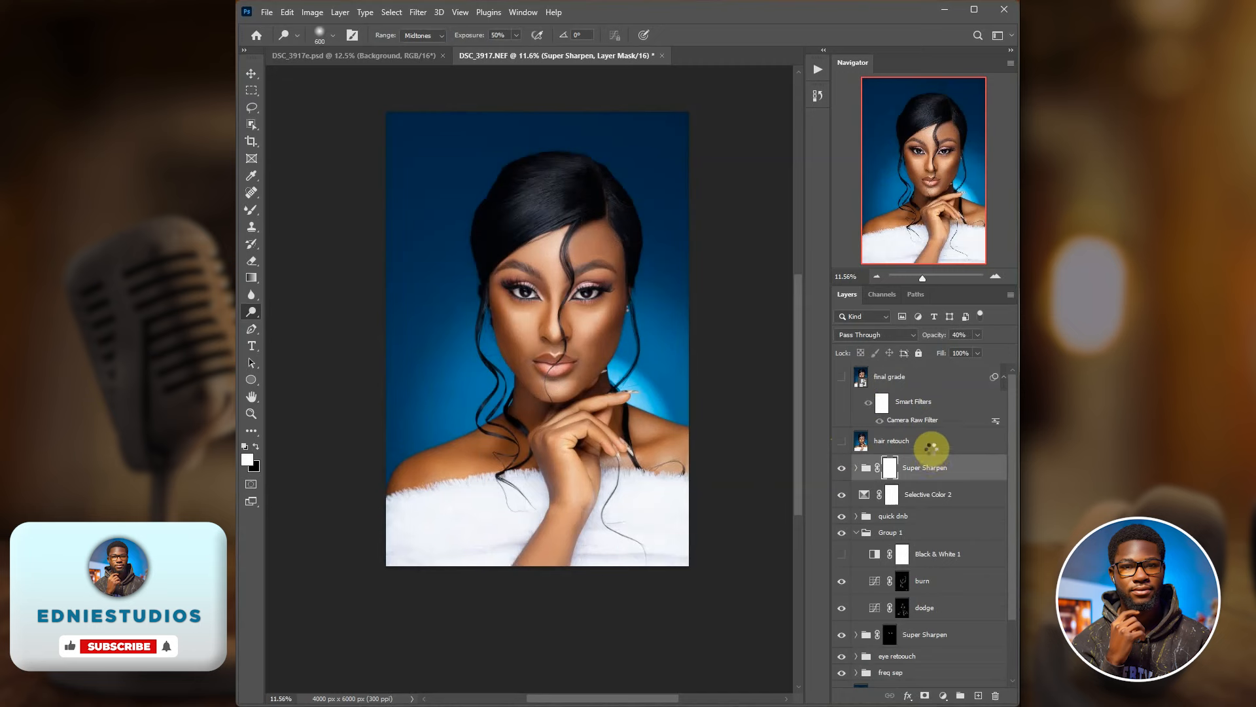
Step: Stamp the visible layers into a new layer above the upper Super Sharpen group and convert it to a smart object
key(ctrl+shift+alt+e)
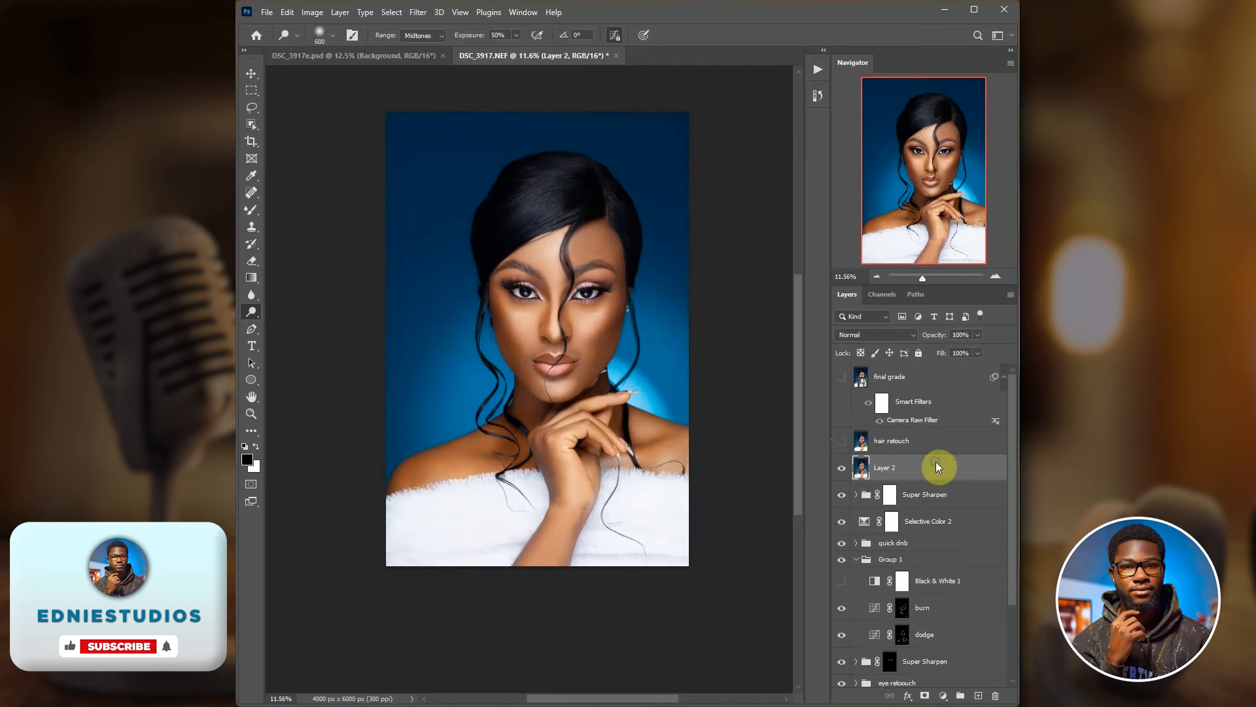
right_click(932, 458)
click(974, 345)
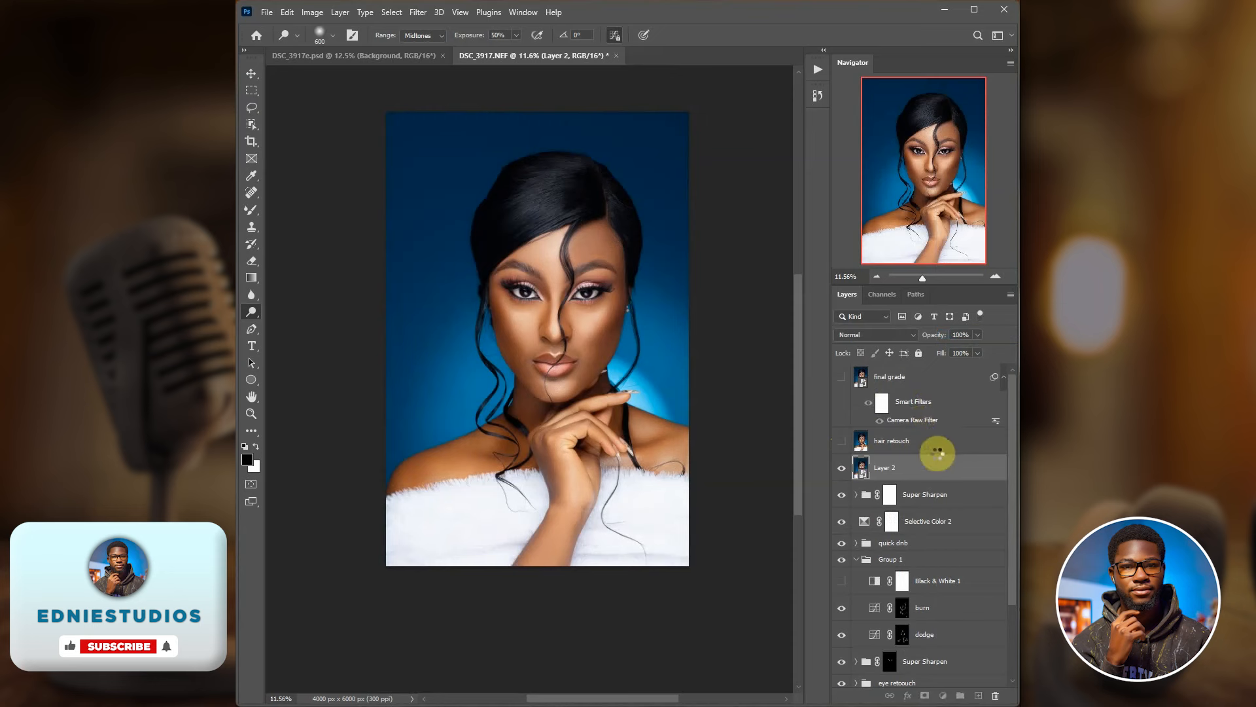
Step: Switch the final grade layer's visibility on and off to compare its effect on the portrait
click(842, 377)
click(842, 379)
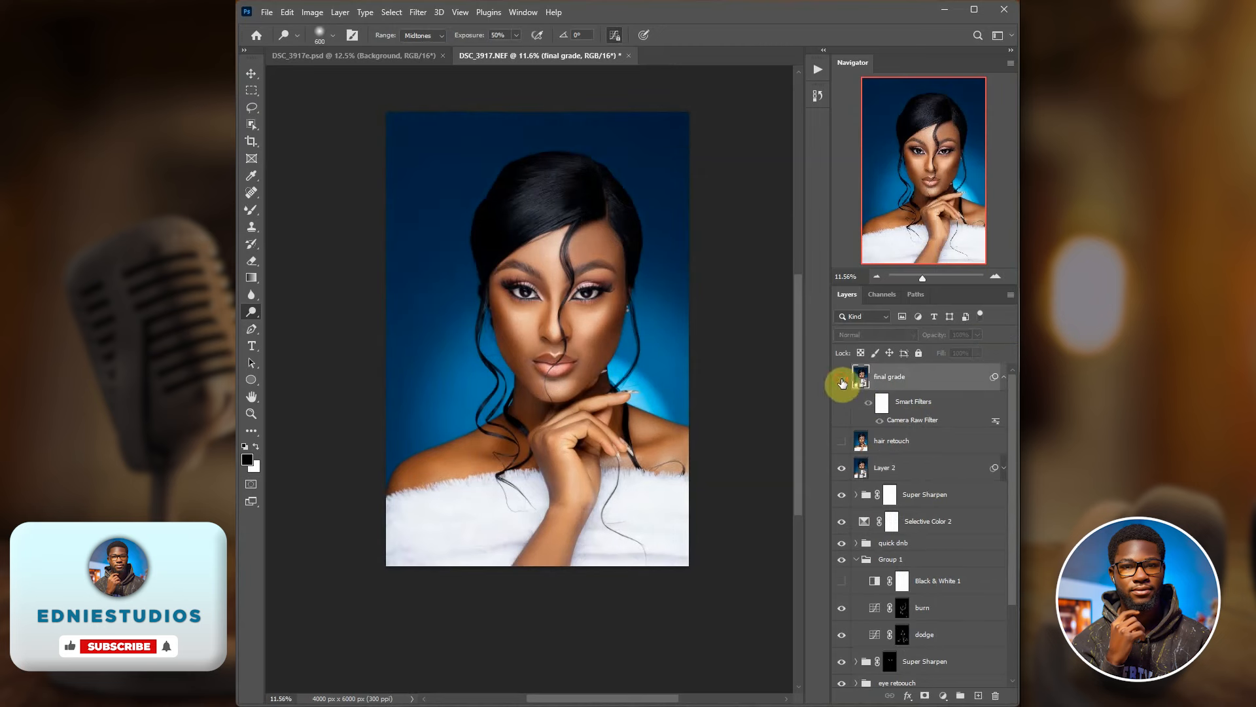
click(841, 380)
click(842, 383)
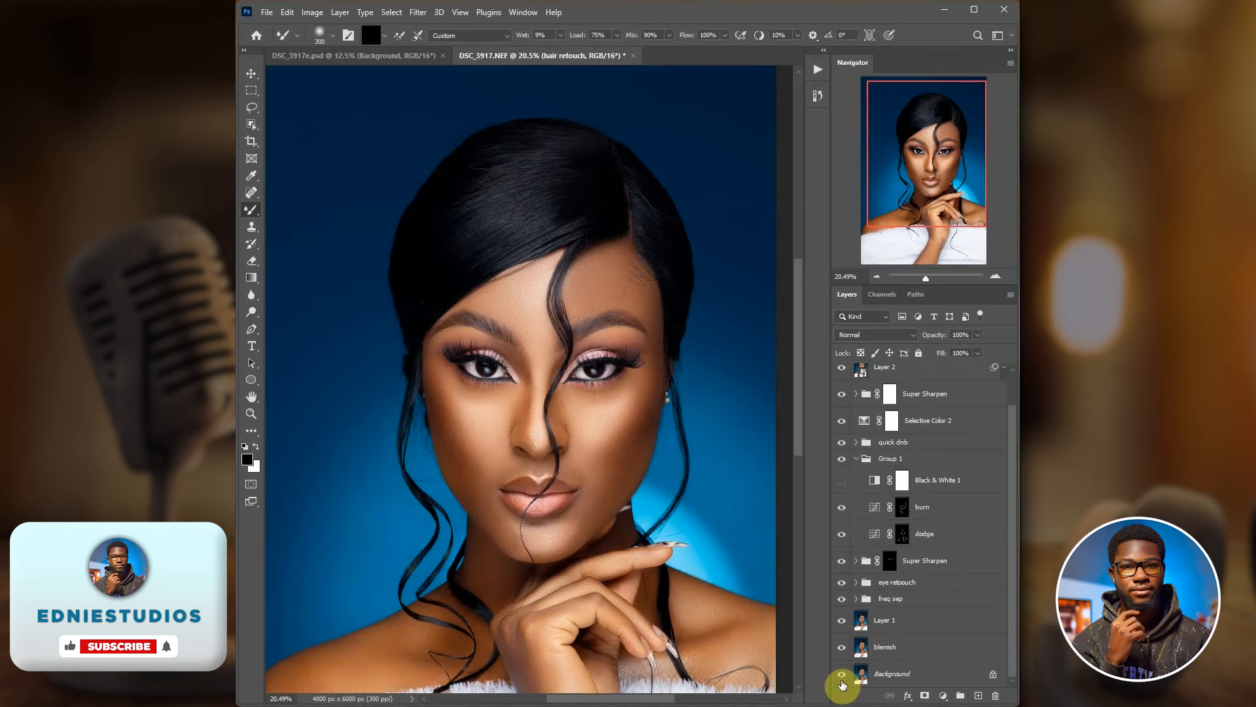
Step: Open Export As for the portrait in JPG format, set the quality to 7 and start entering an image height of 300
scroll(697, 535, down, 2)
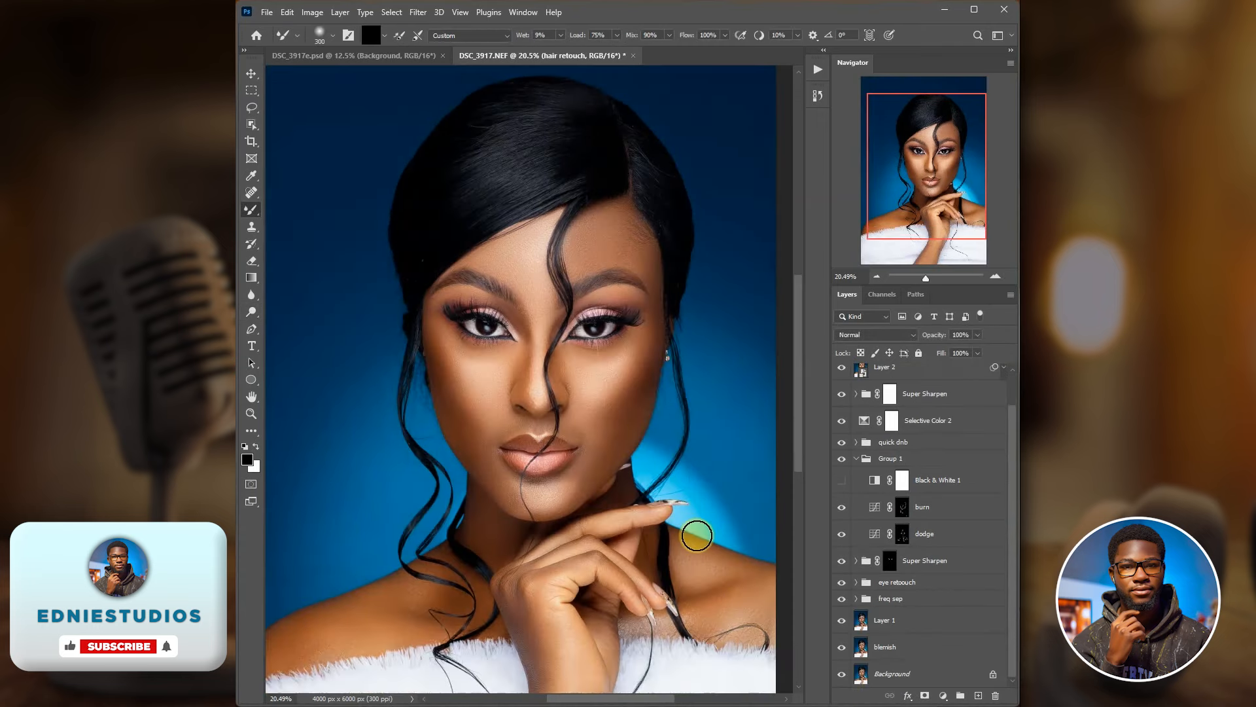
scroll(696, 536, down, 1)
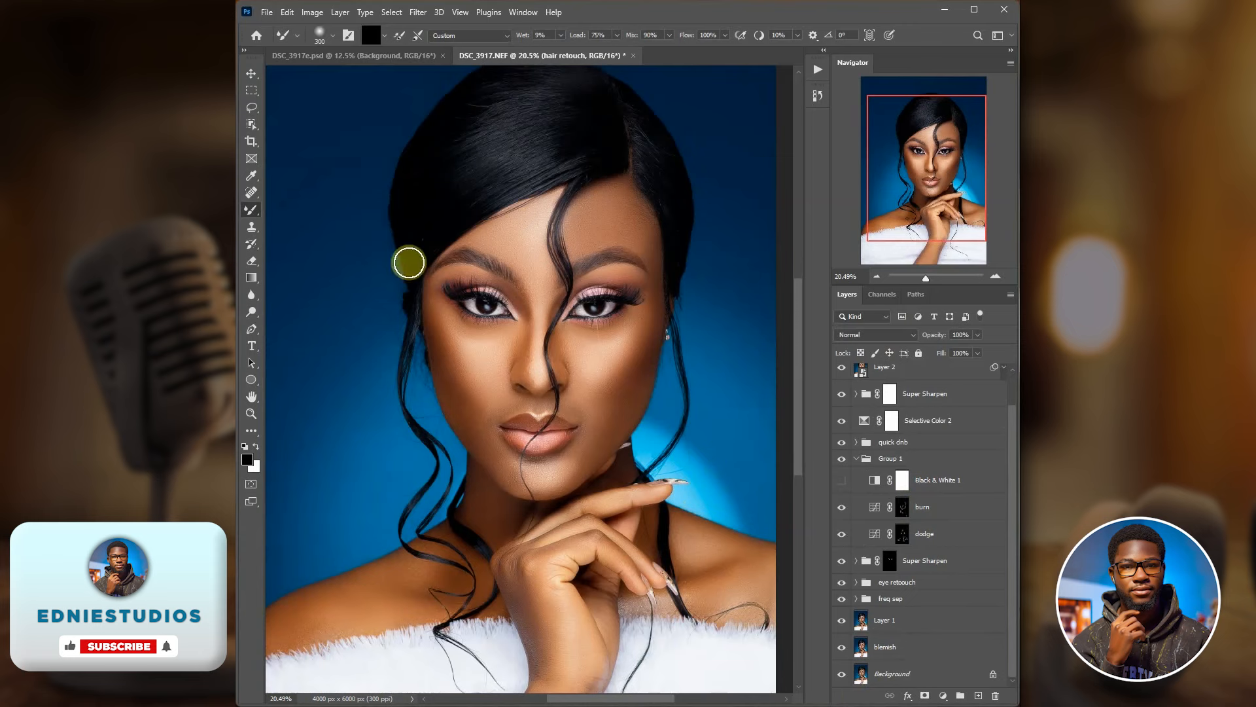
click(272, 15)
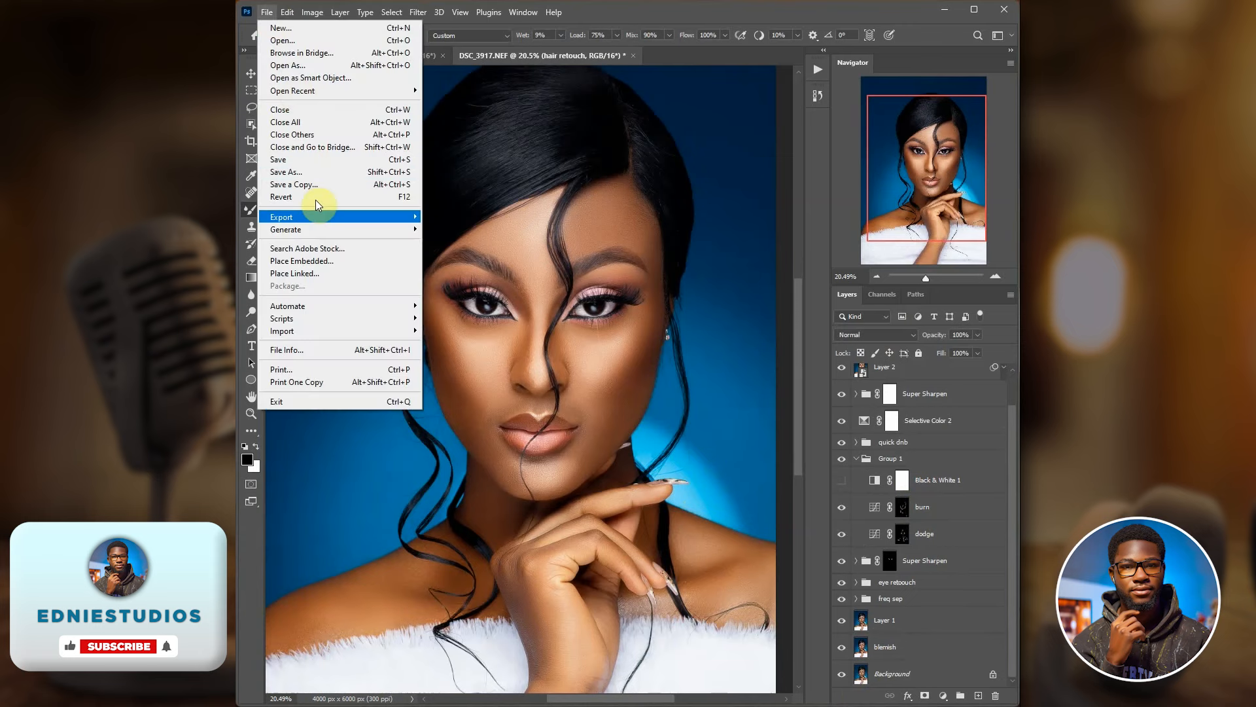
mouse_move(342, 217)
click(472, 225)
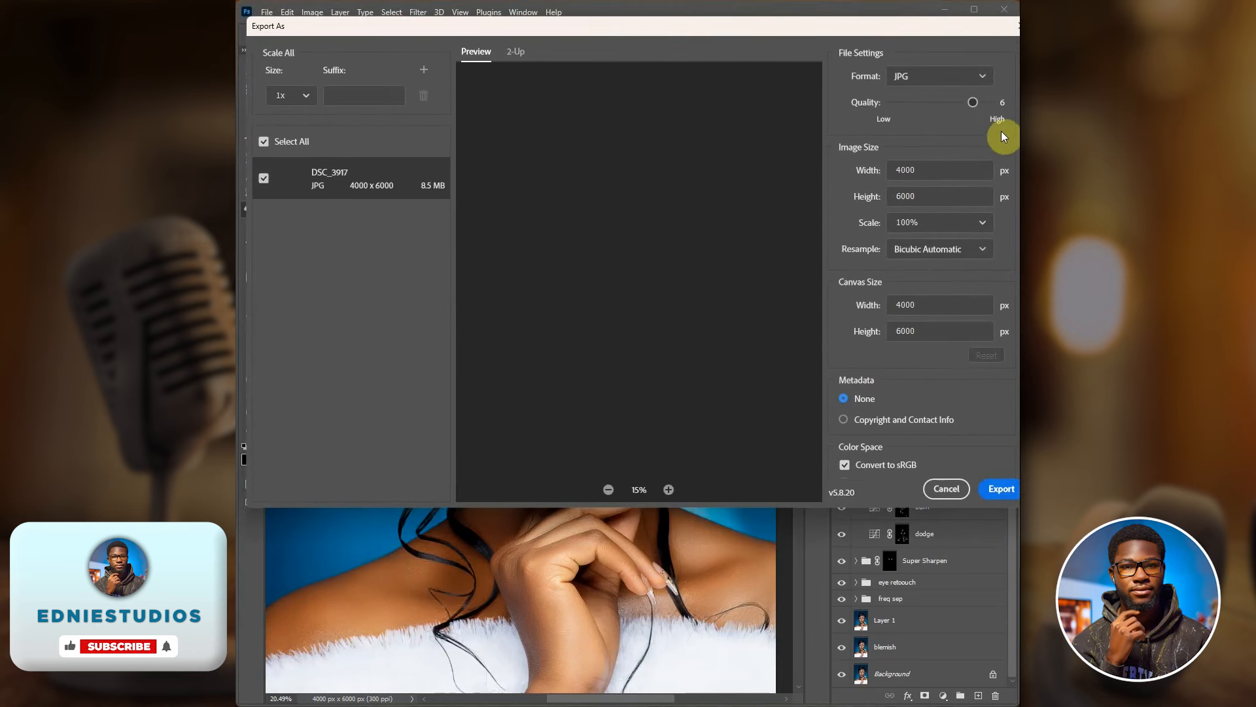
drag(973, 102, 989, 102)
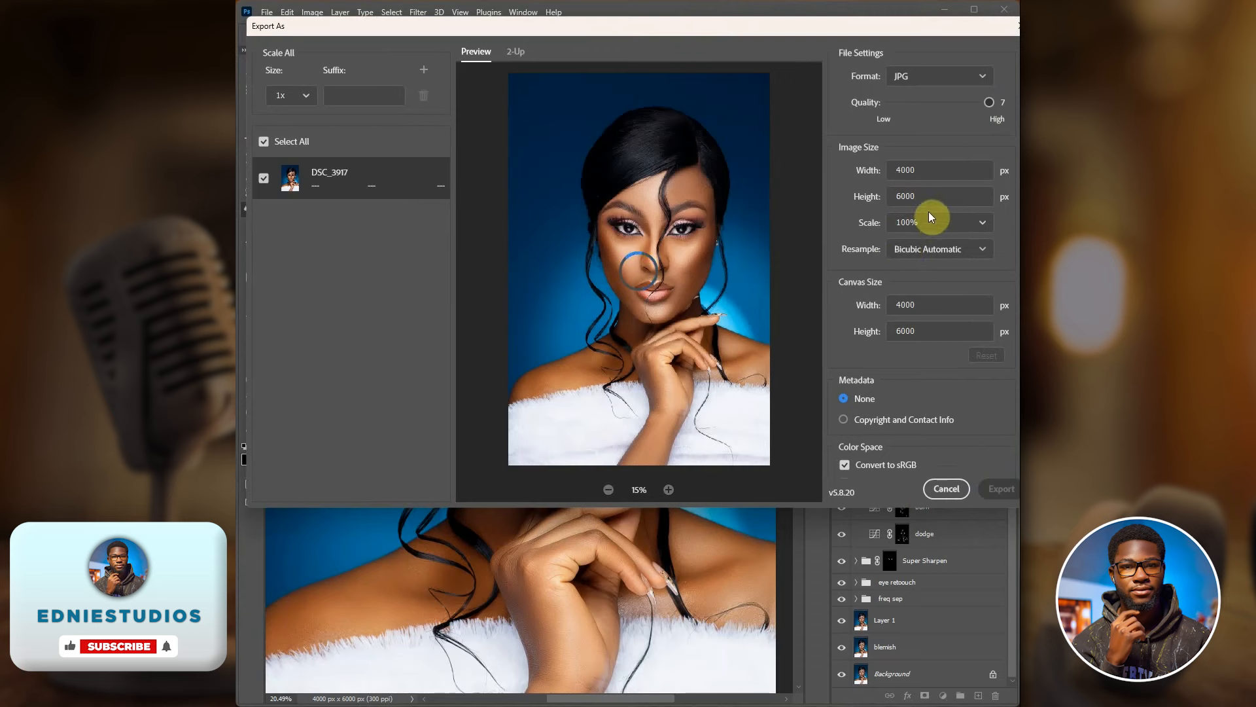
click(893, 196)
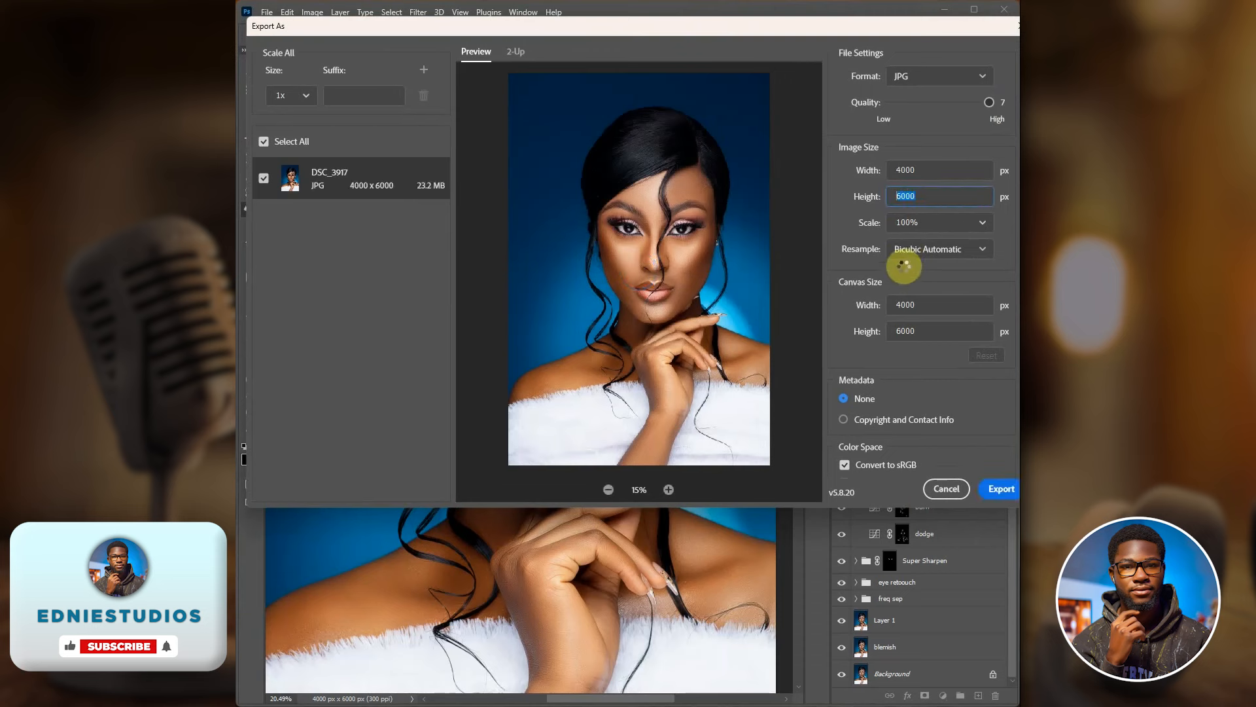
text(3)
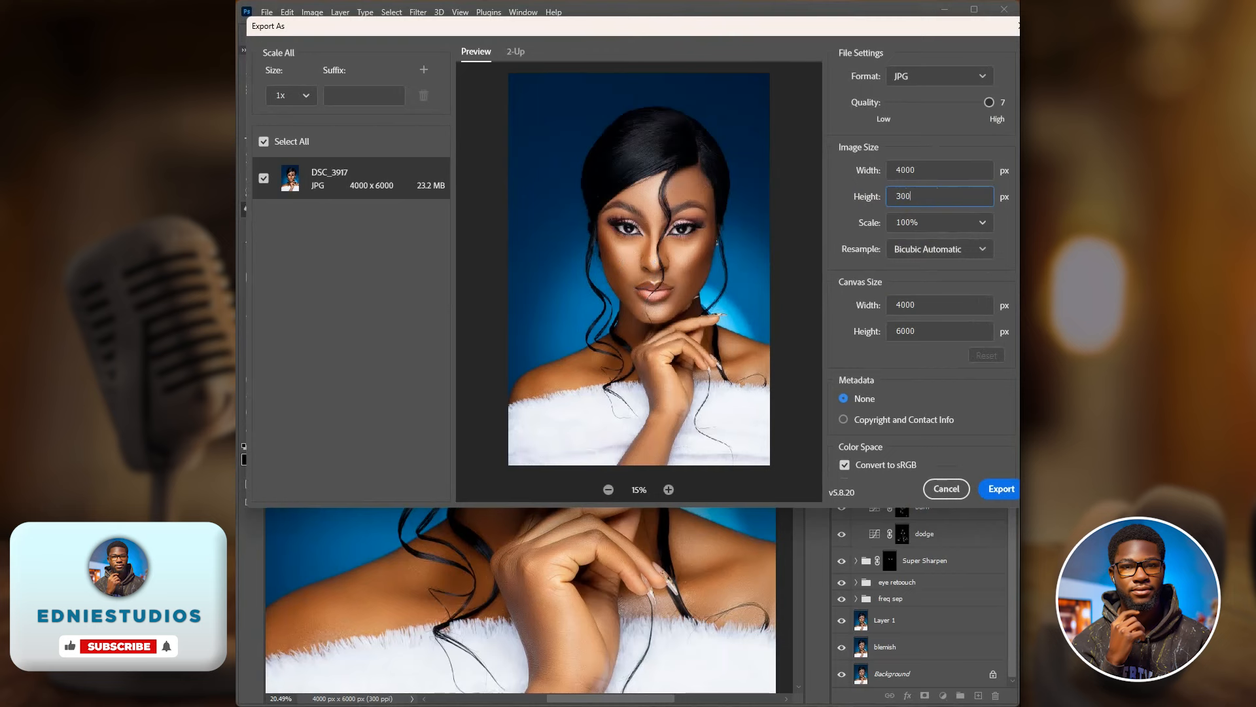